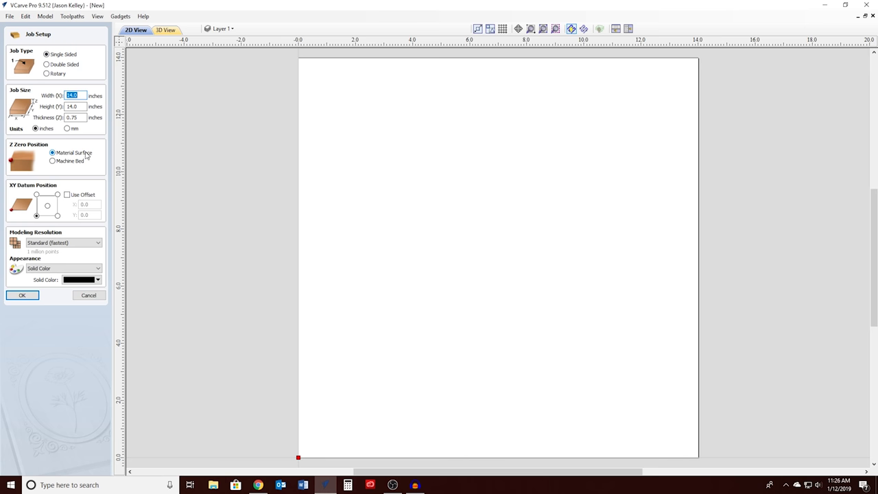
# - Confirm a single-sided 14 × 14 inch job, 0.75 inch thick, measured in inches
pyautogui.click(30, 296)
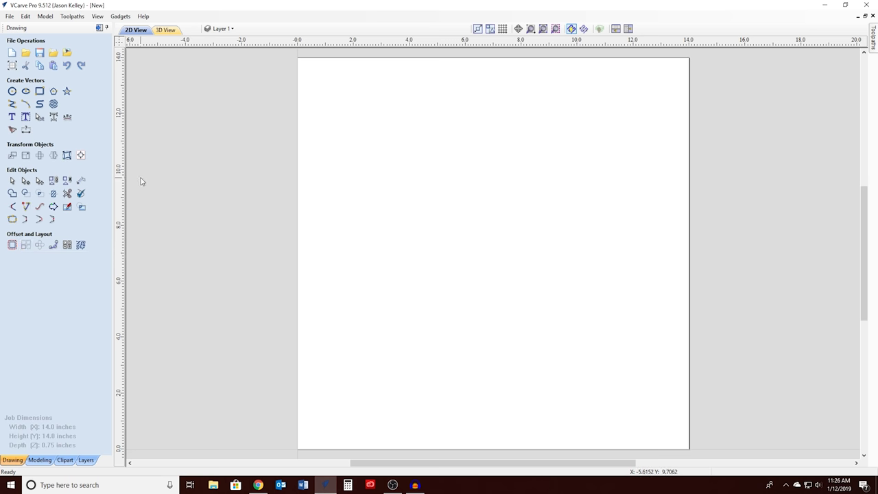
# - Draw a 0.440-inch diameter circle and drag it onto the board's lower-left area
pyautogui.click(13, 91)
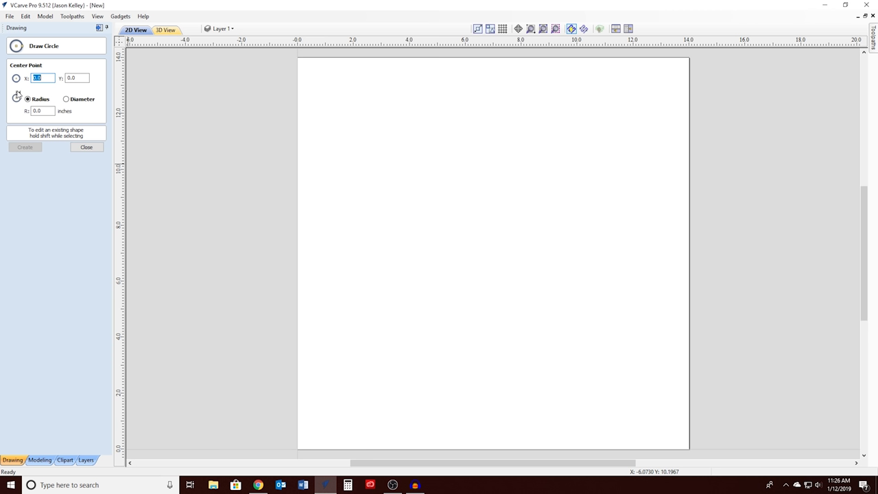
pyautogui.click(66, 99)
pyautogui.press('BackSpace')
pyautogui.write('440')
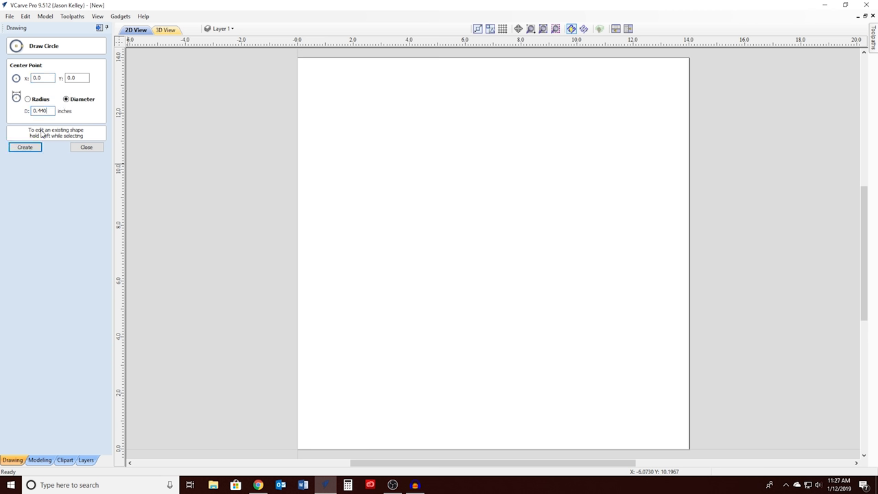
pyautogui.click(26, 146)
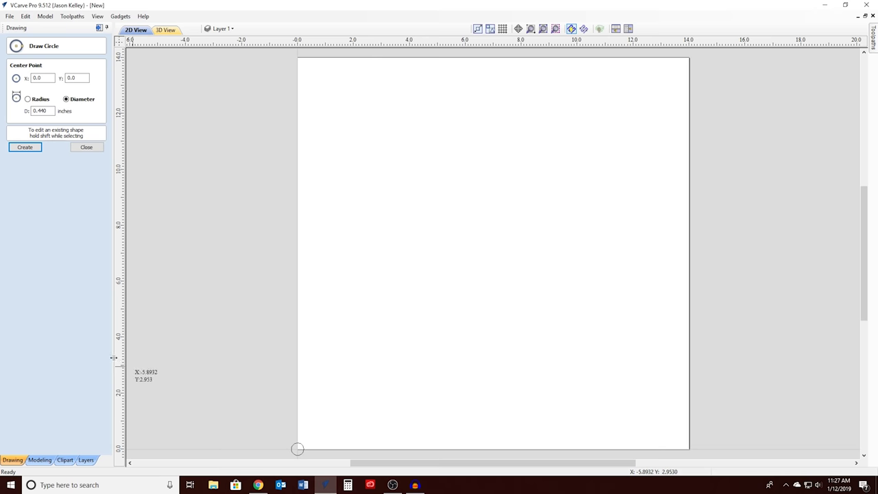
pyautogui.click(81, 148)
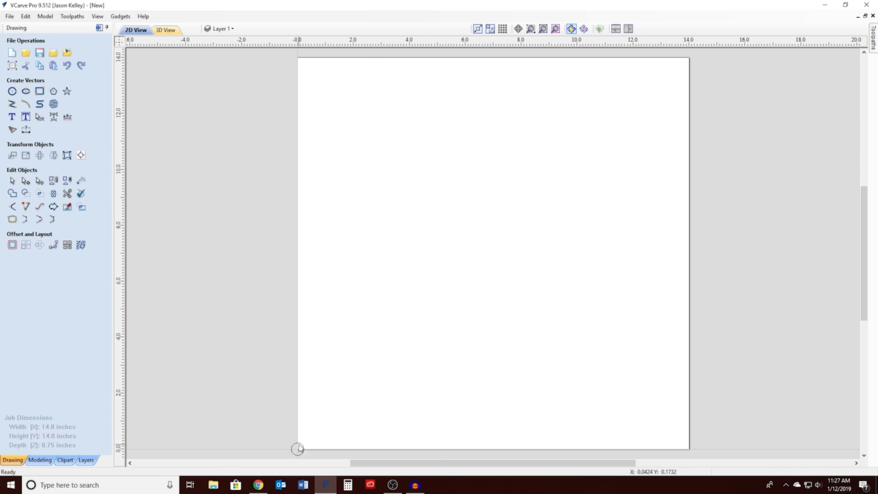
pyautogui.click(302, 449)
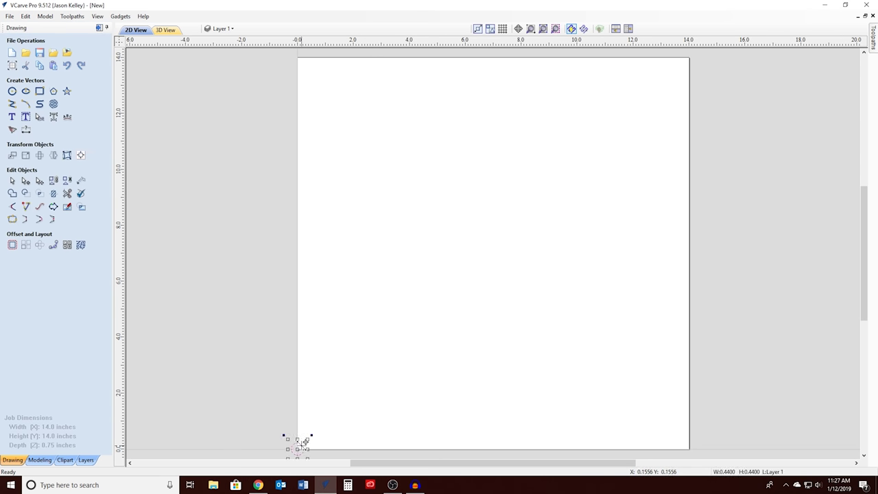
pyautogui.moveTo(302, 447); pyautogui.dragTo(421, 312)
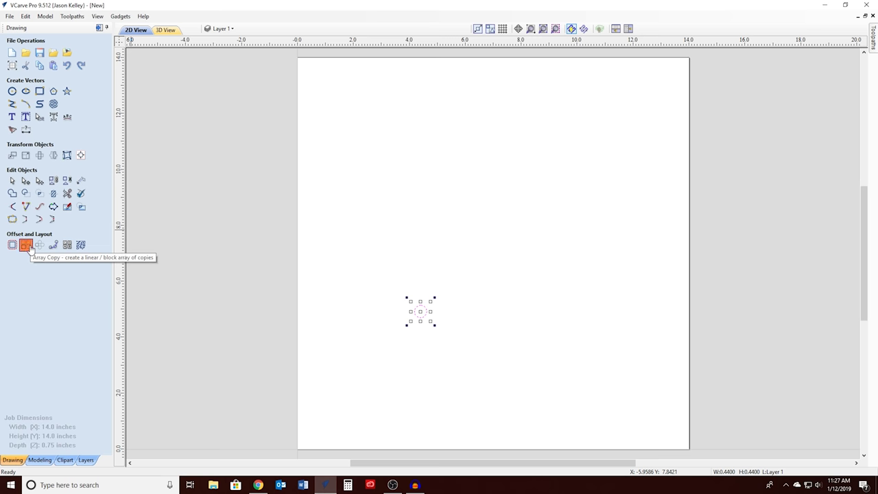
# - Array-copy the circle into 15 rows and 15 columns with 1.0-inch gaps
pyautogui.click(27, 245)
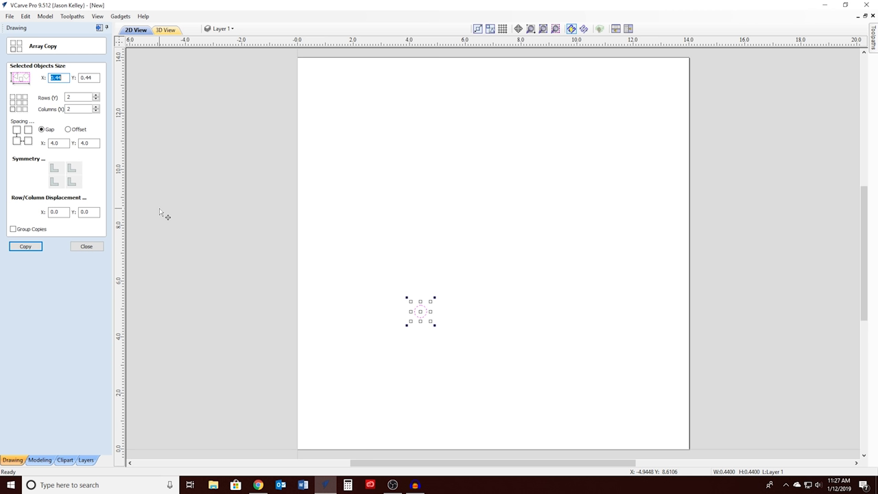
pyautogui.doubleClick(67, 97)
pyautogui.write('15')
pyautogui.press('Tab')
pyautogui.write('15')
pyautogui.doubleClick(65, 143)
pyautogui.write('1.0')
pyautogui.press('Tab')
pyautogui.write('1.0')
pyautogui.click(25, 246)
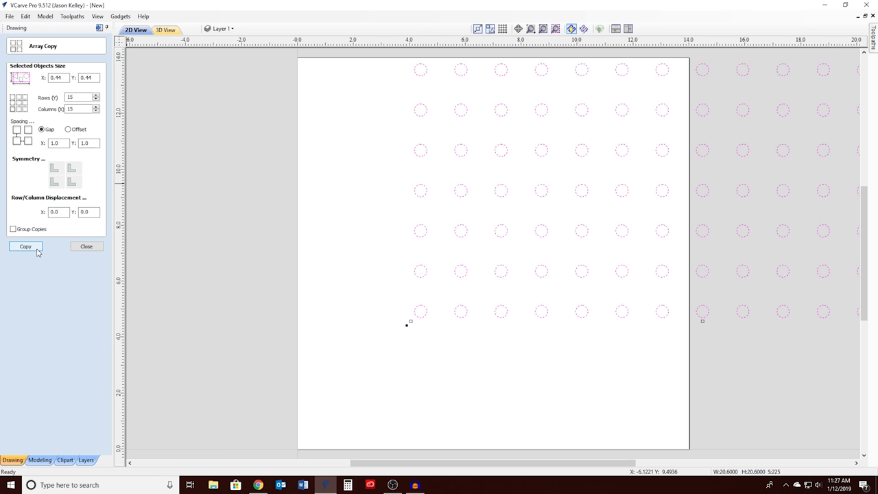
pyautogui.click(86, 246)
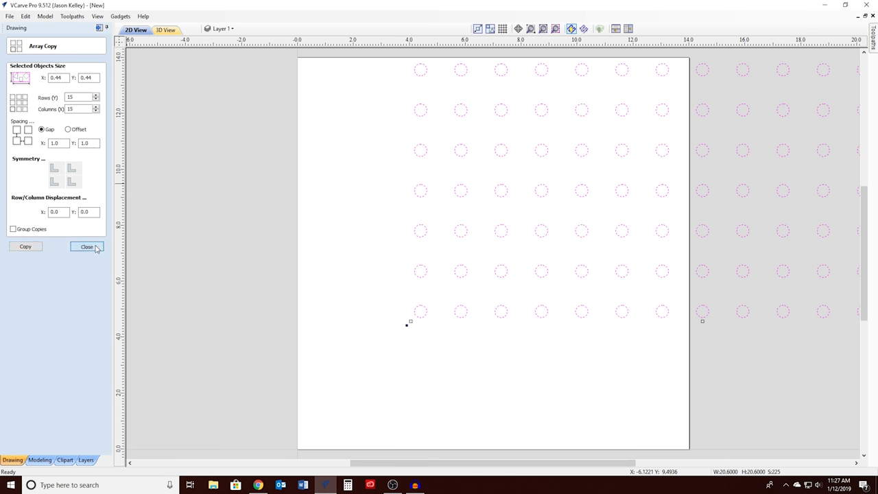
# - Centre the circle grid on the material and measure the spacing between neighbouring circles
pyautogui.click(80, 155)
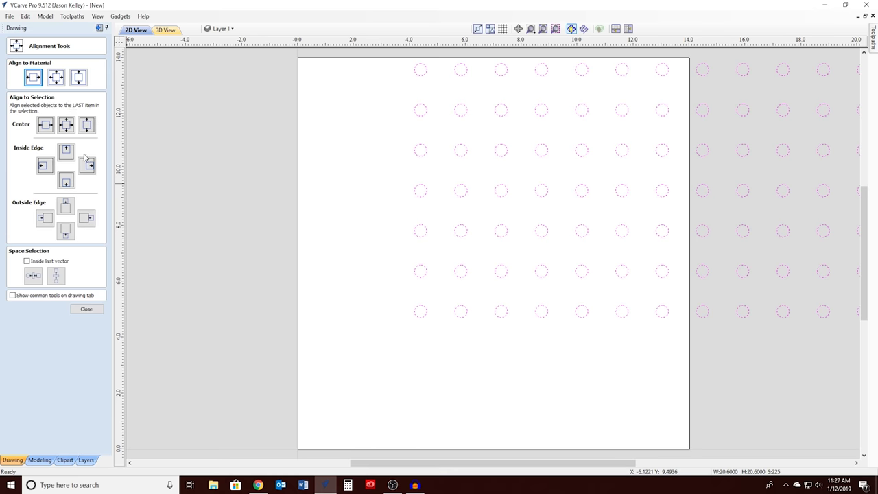
pyautogui.click(60, 83)
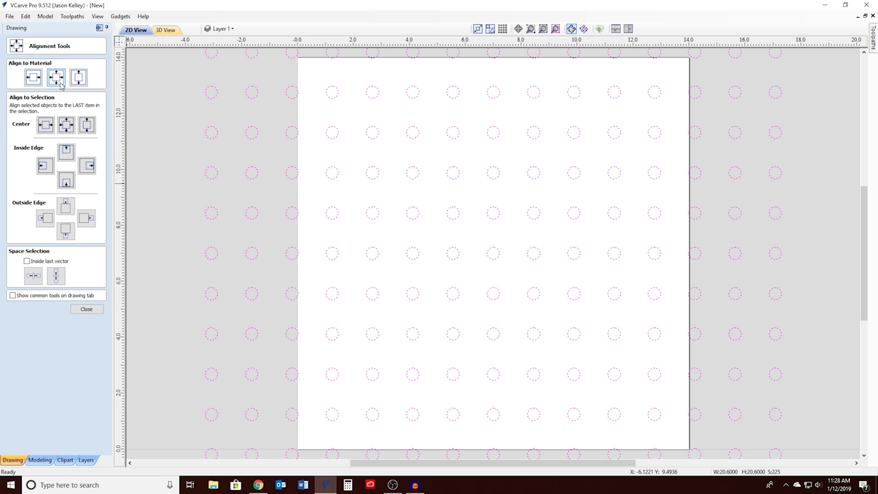
pyautogui.click(86, 309)
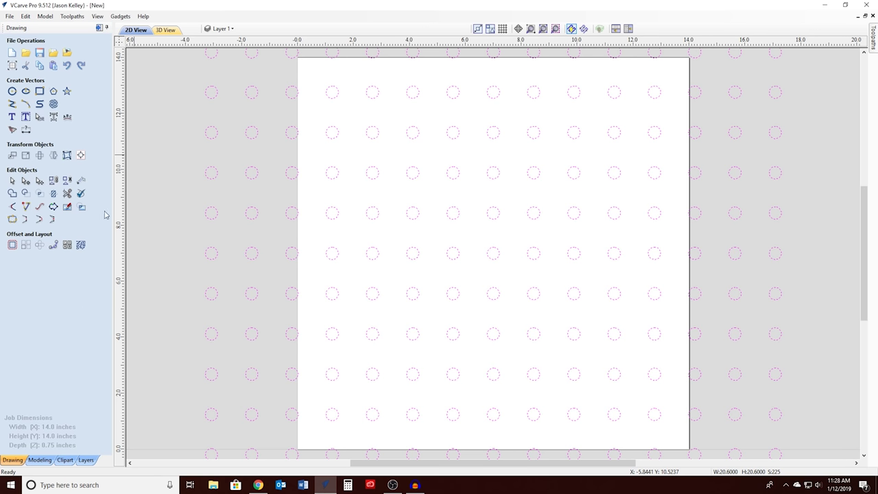
pyautogui.click(80, 180)
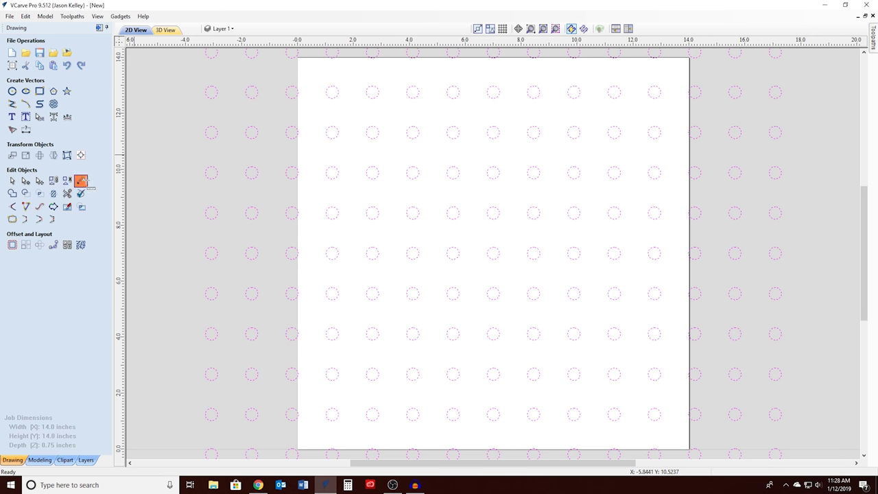
pyautogui.click(217, 173)
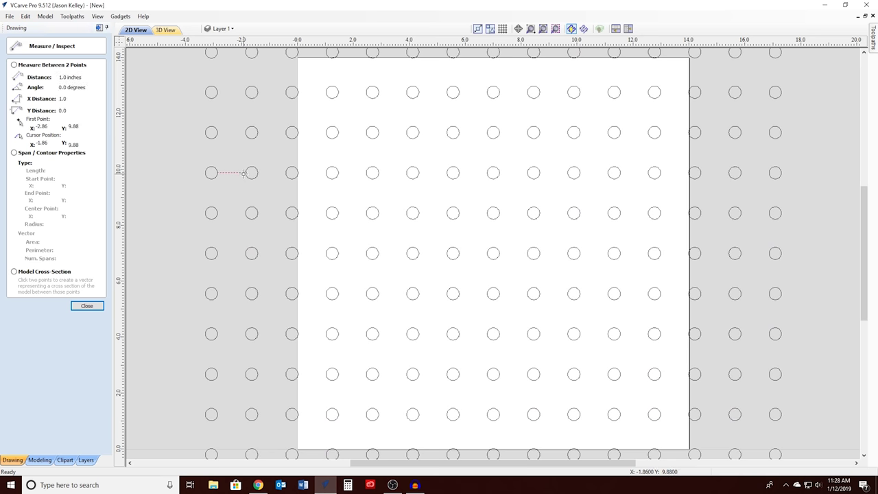
pyautogui.press('Escape')
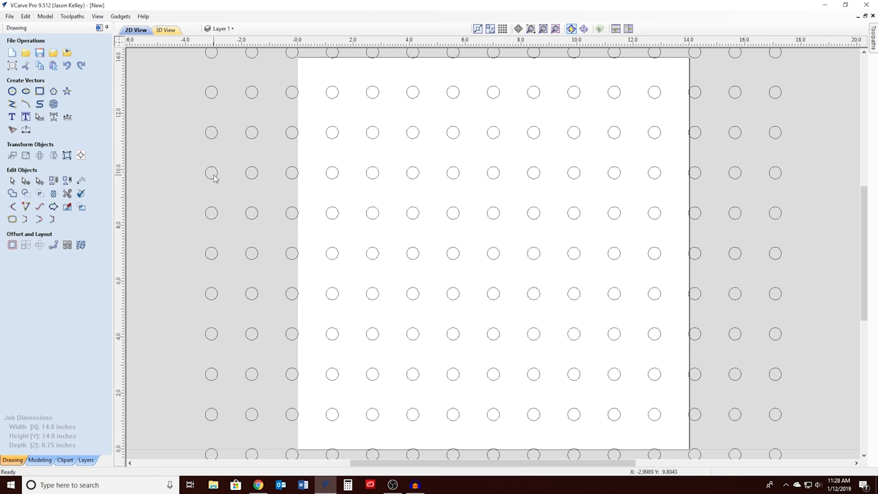
# - Undo the centring and the grid copy, leaving a single circle
pyautogui.click(67, 66)
pyautogui.click(67, 65)
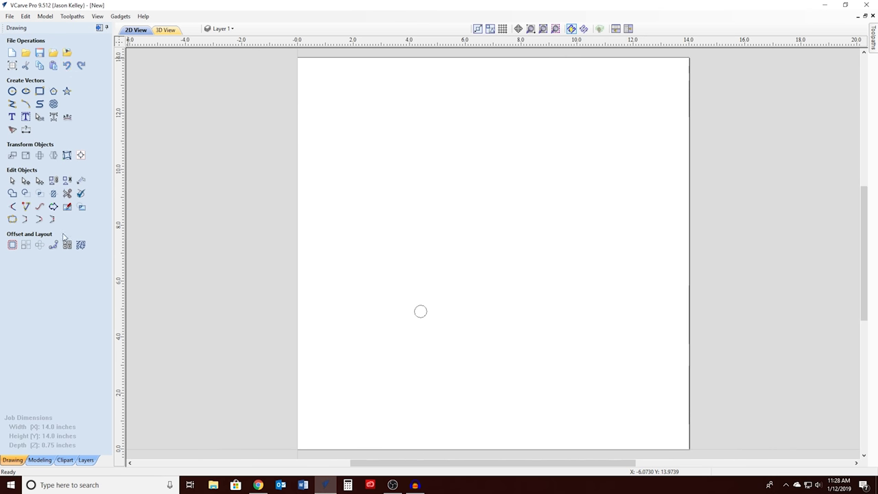
pyautogui.click(25, 245)
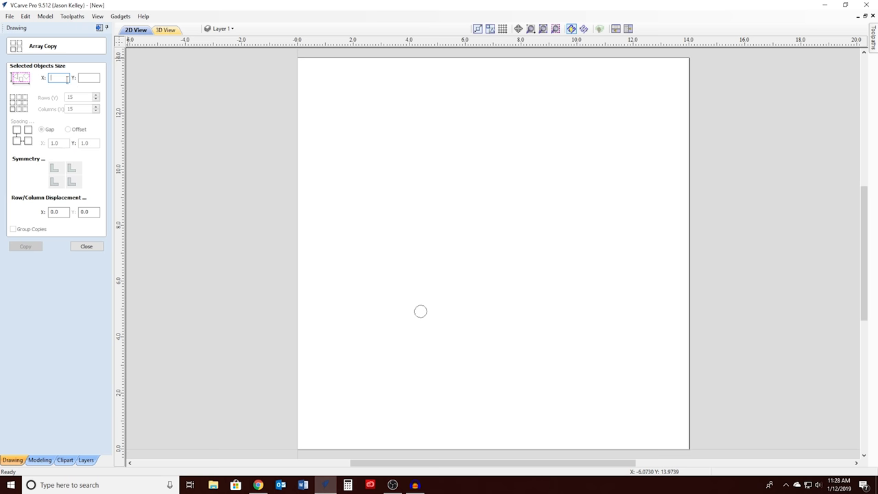
pyautogui.click(87, 246)
# - Array-copy the circle into a 15 × 15 grid with 0.5-inch gaps
pyautogui.click(420, 312)
pyautogui.click(26, 246)
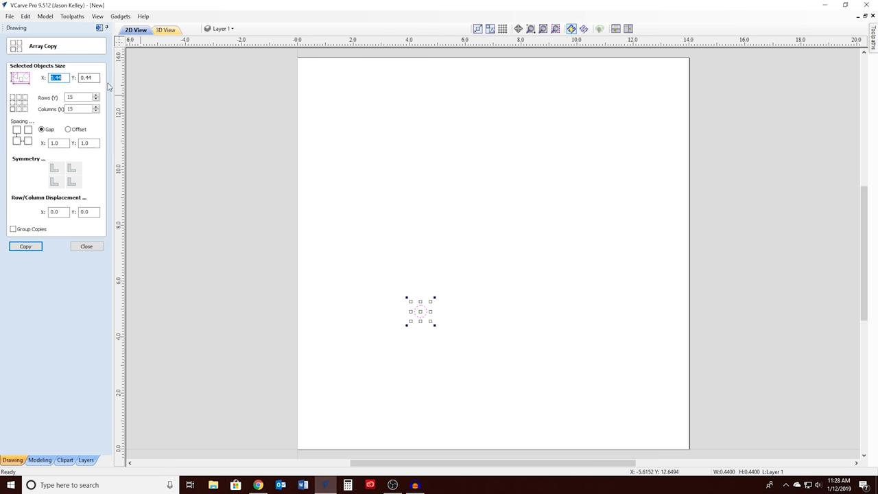
pyautogui.click(45, 144)
pyautogui.write('.5')
pyautogui.press('Tab')
pyautogui.write('.5')
pyautogui.click(38, 246)
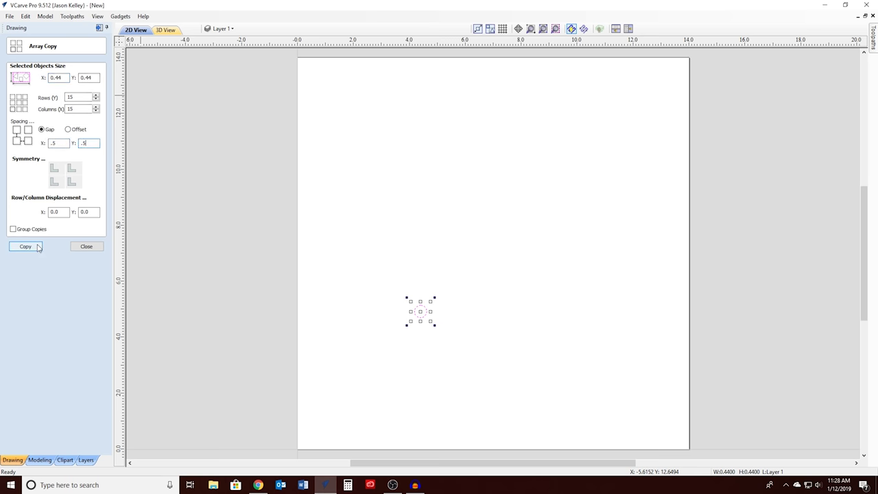
pyautogui.click(86, 245)
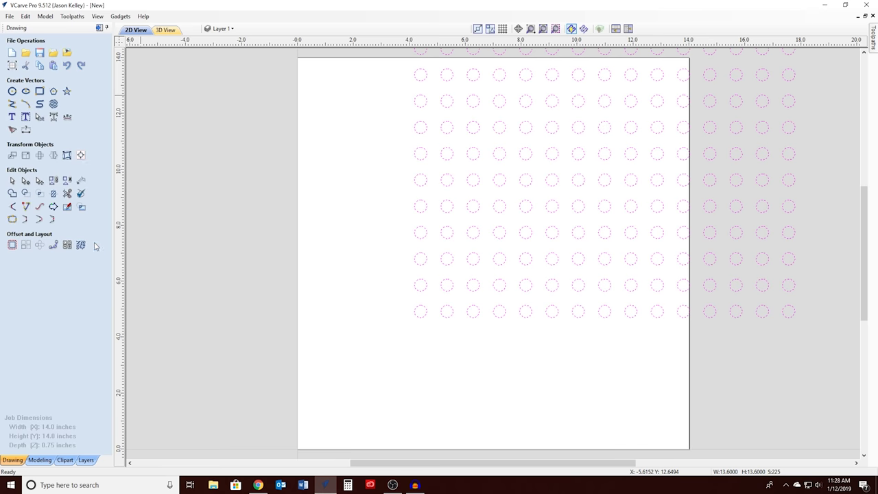
# - Centre the half-inch grid on the board, then undo it back to one circle
pyautogui.click(84, 163)
pyautogui.click(56, 77)
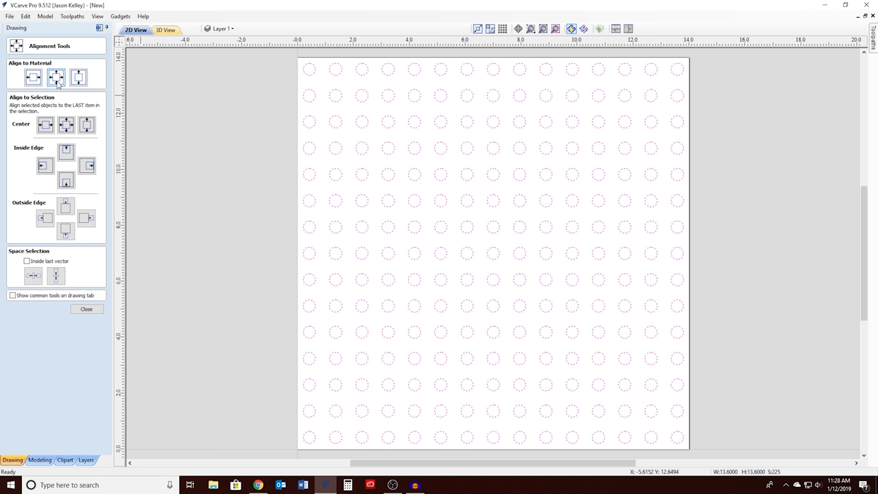
pyautogui.click(57, 79)
pyautogui.click(85, 308)
pyautogui.click(66, 65)
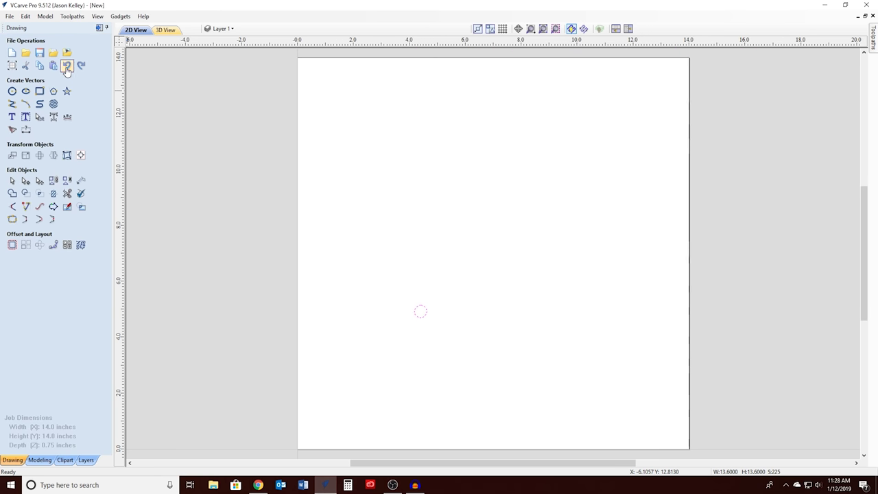
# - Array-copy the circle into 14 rows and 14 columns with 0.5-inch gaps
pyautogui.click(420, 312)
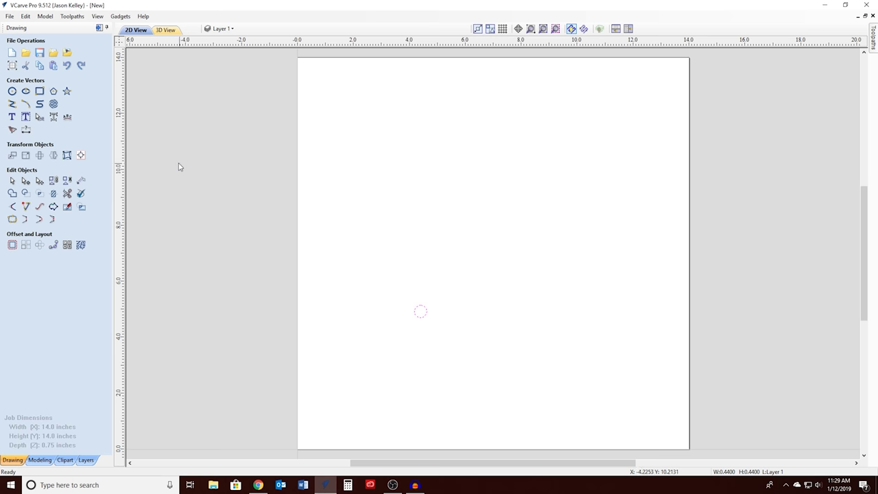
pyautogui.click(25, 245)
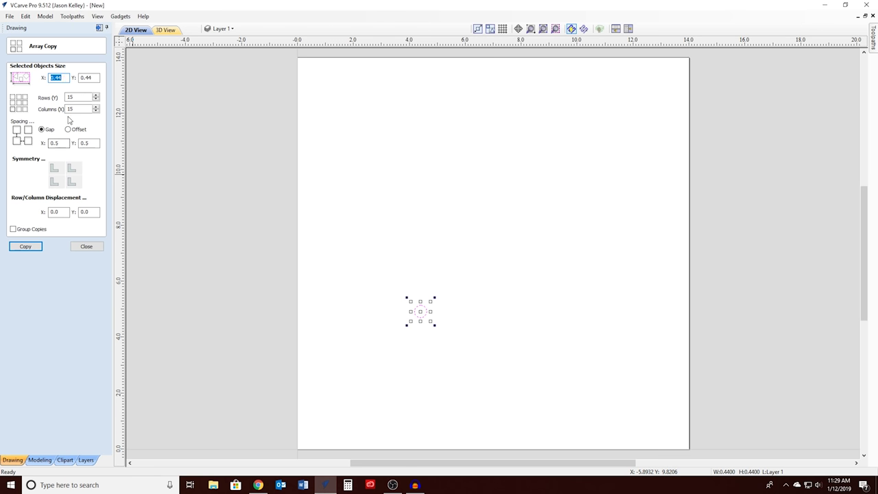
pyautogui.click(96, 99)
pyautogui.click(96, 111)
pyautogui.click(23, 244)
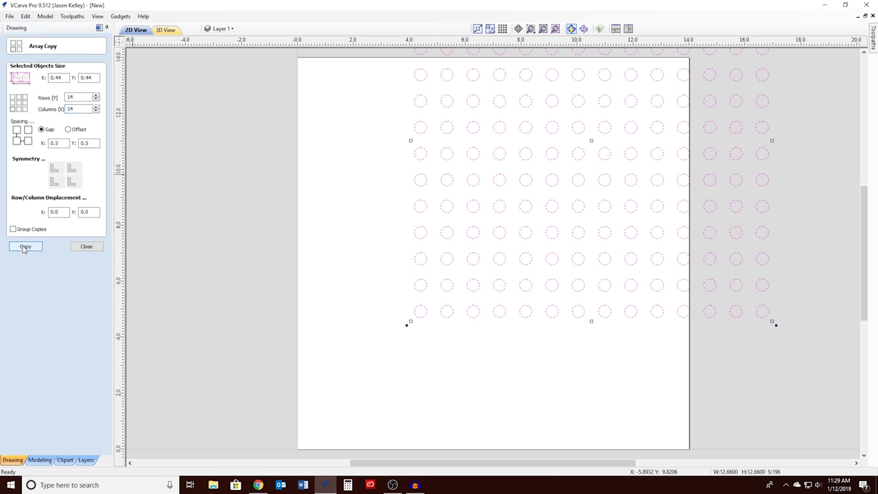
pyautogui.click(86, 246)
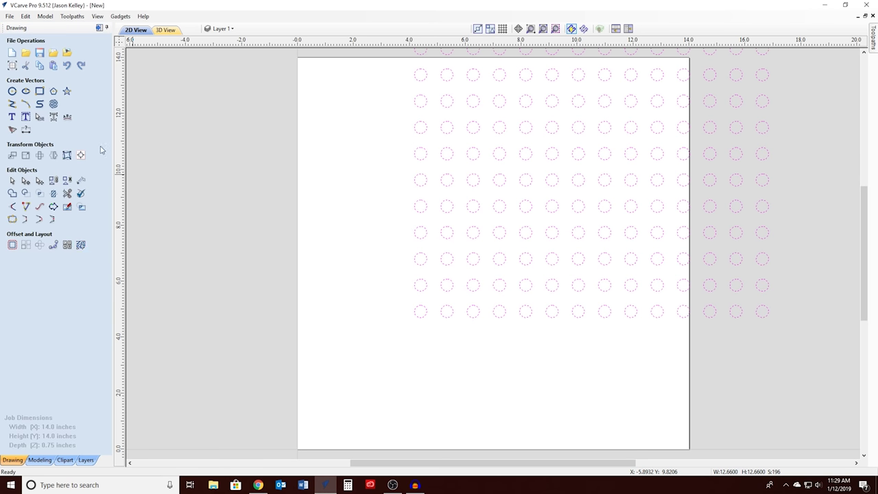
# - Align the 14 × 14 grid to the centre of the material
pyautogui.click(81, 155)
pyautogui.click(56, 78)
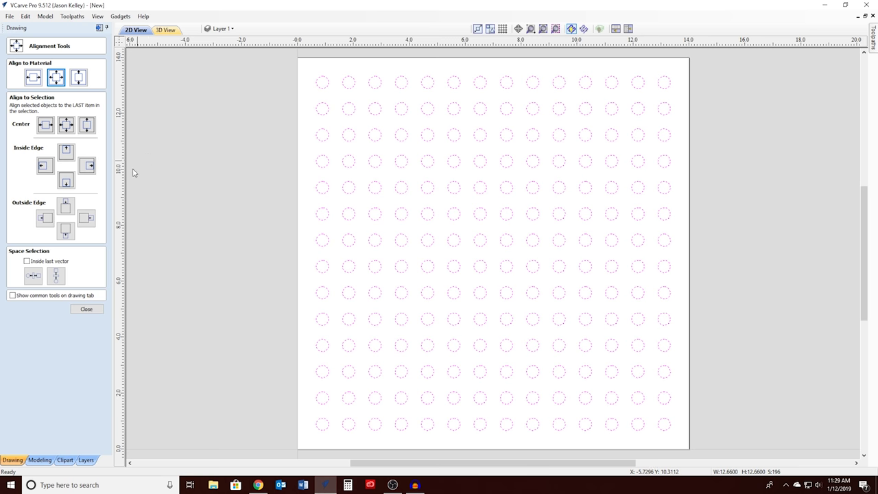
pyautogui.click(86, 309)
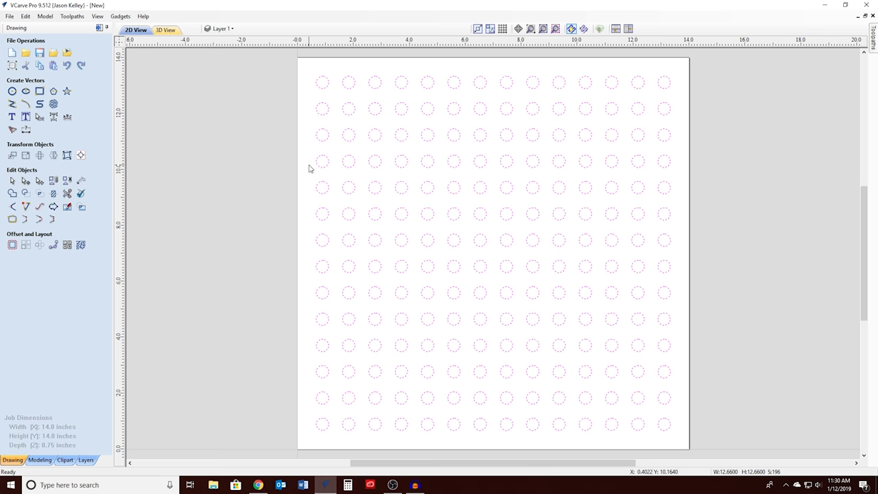
# - Deselect the 14 × 14 grid, undo it, and select the lone remaining circle
pyautogui.press('Escape')
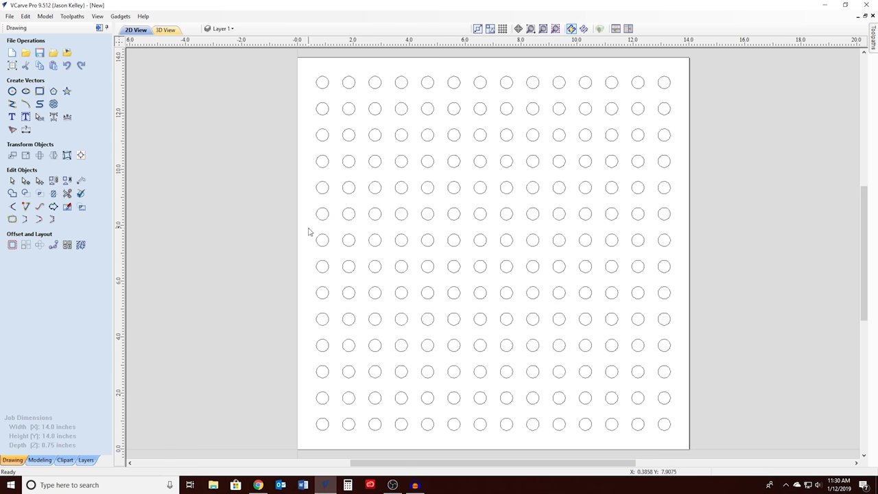
pyautogui.click(328, 240)
pyautogui.click(314, 252)
pyautogui.click(66, 65)
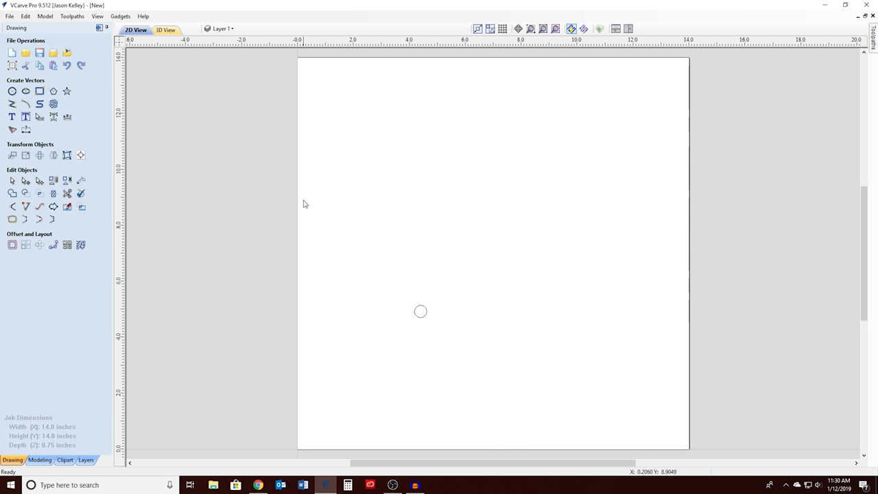
pyautogui.click(421, 306)
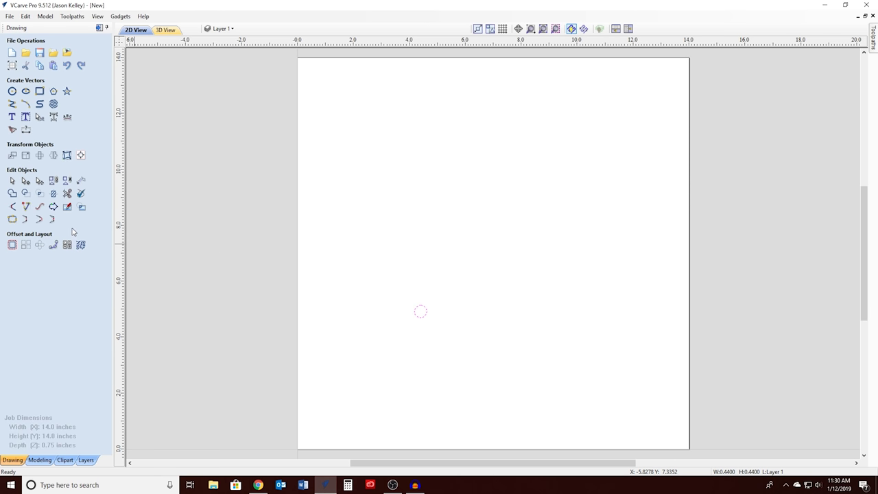
# - Array-copy the circle into a 15 × 15 grid with 0.4-inch gaps
pyautogui.click(25, 244)
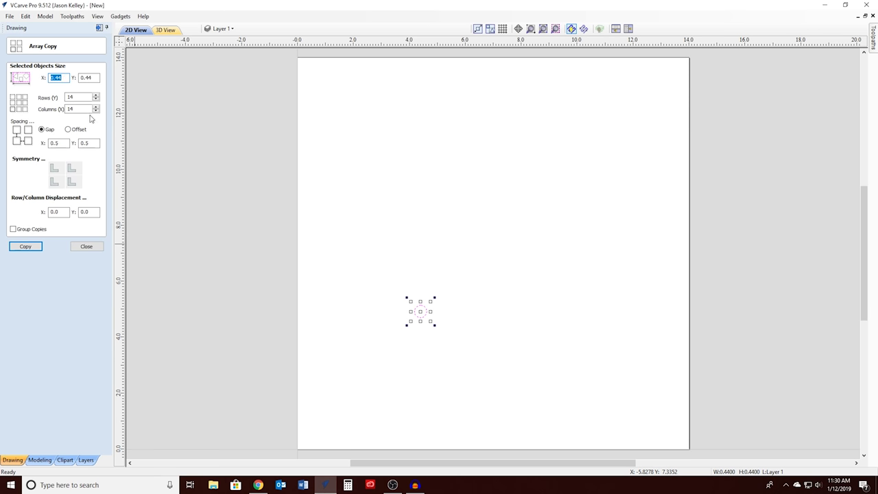
pyautogui.click(96, 95)
pyautogui.click(96, 107)
pyautogui.write('0.4')
pyautogui.click(38, 246)
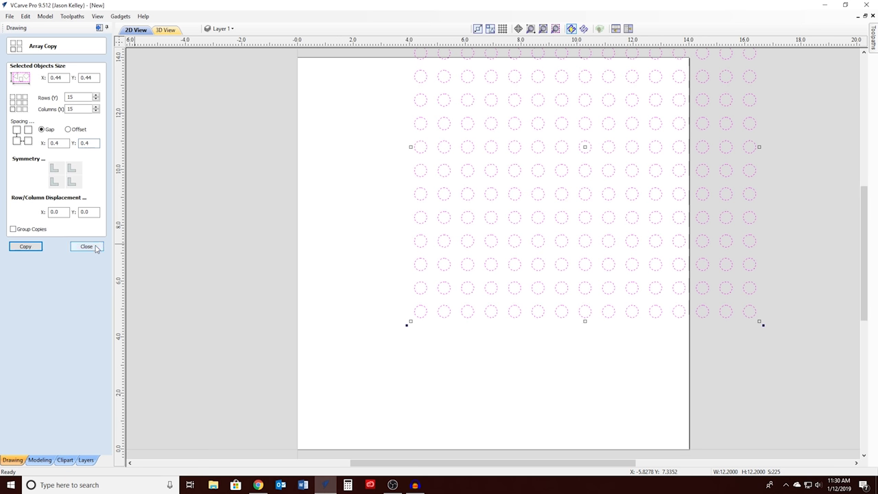
pyautogui.click(88, 246)
# - Centre the 15 × 15 grid on the material, then select the second circle up the left column
pyautogui.click(82, 155)
pyautogui.click(56, 78)
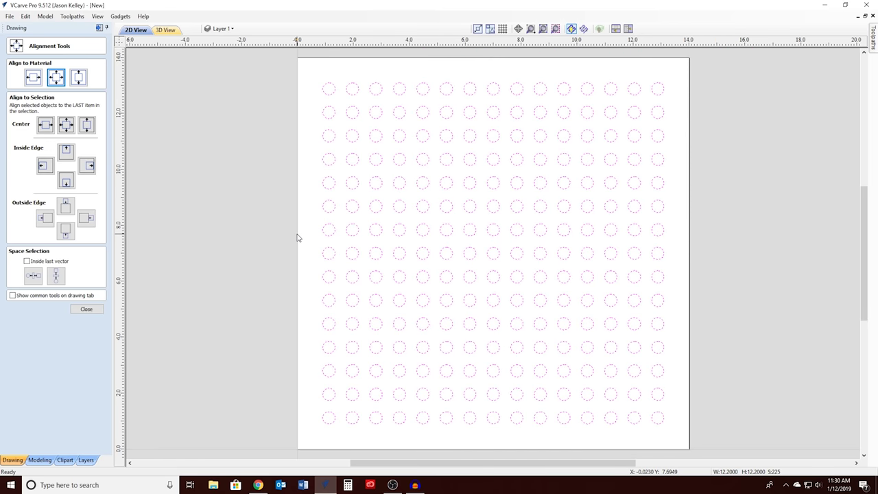
pyautogui.click(86, 309)
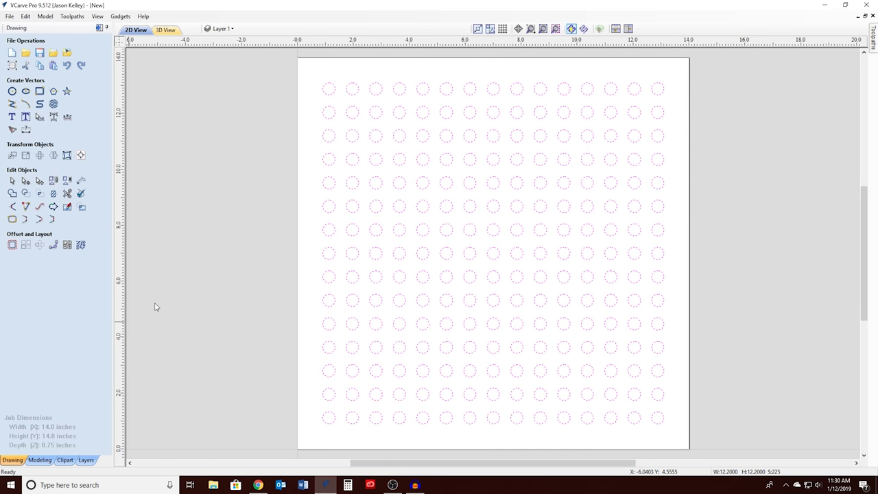
pyautogui.click(328, 251)
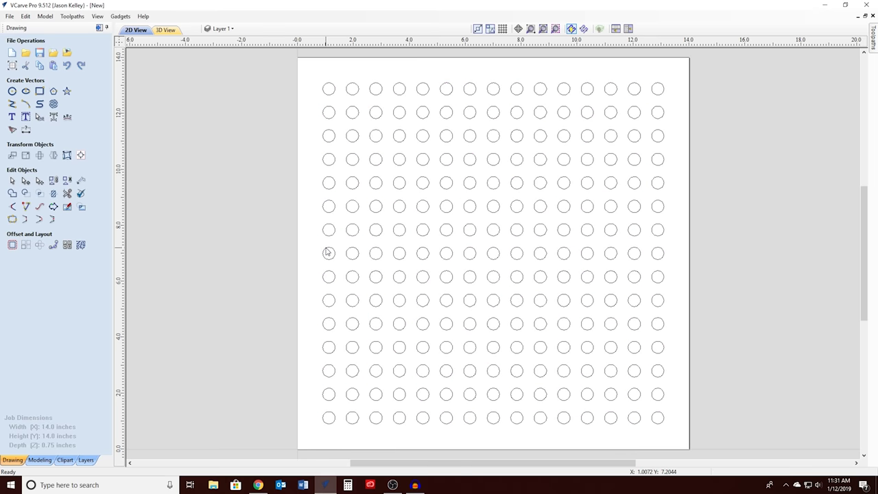
pyautogui.click(332, 419)
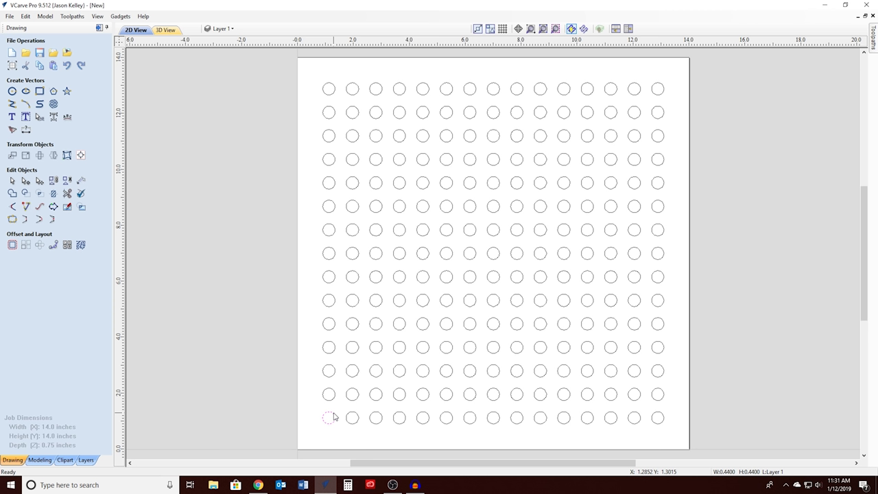
pyautogui.click(334, 396)
pyautogui.click(331, 373)
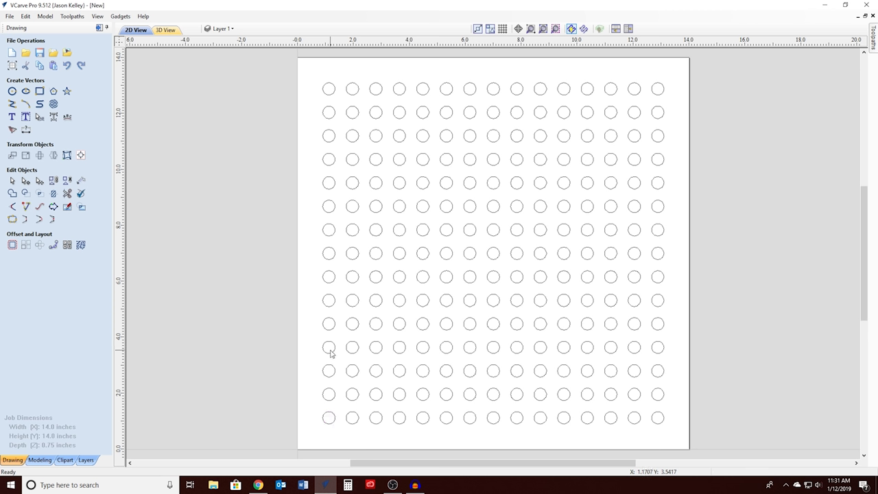
pyautogui.click(333, 304)
pyautogui.click(332, 284)
pyautogui.click(330, 259)
pyautogui.click(330, 259)
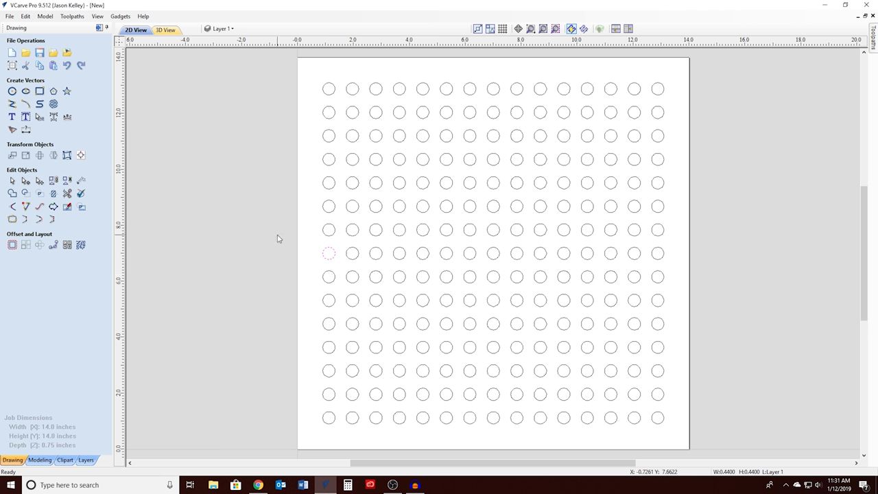
# - Select the cross's left-edge circles, the left arm's top edge and the top arm's left side
pyautogui.click(321, 251)
pyautogui.click(329, 252)
pyautogui.keyDown('shift'); pyautogui.click(333, 231); pyautogui.keyUp('shift')
pyautogui.keyDown('shift'); pyautogui.click(330, 214); pyautogui.keyUp('shift')
pyautogui.keyDown('shift'); pyautogui.click(330, 285); pyautogui.keyUp('shift')
pyautogui.keyDown('shift'); pyautogui.click(331, 308); pyautogui.keyUp('shift')
pyautogui.keyDown('shift'); pyautogui.click(357, 208); pyautogui.keyUp('shift')
pyautogui.keyDown('shift'); pyautogui.click(374, 215); pyautogui.keyUp('shift')
pyautogui.keyDown('shift'); pyautogui.click(405, 214); pyautogui.keyUp('shift')
pyautogui.keyDown('shift'); pyautogui.click(420, 215); pyautogui.keyUp('shift')
pyautogui.keyDown('shift'); pyautogui.click(444, 207); pyautogui.keyUp('shift')
pyautogui.keyDown('shift'); pyautogui.click(447, 181); pyautogui.keyUp('shift')
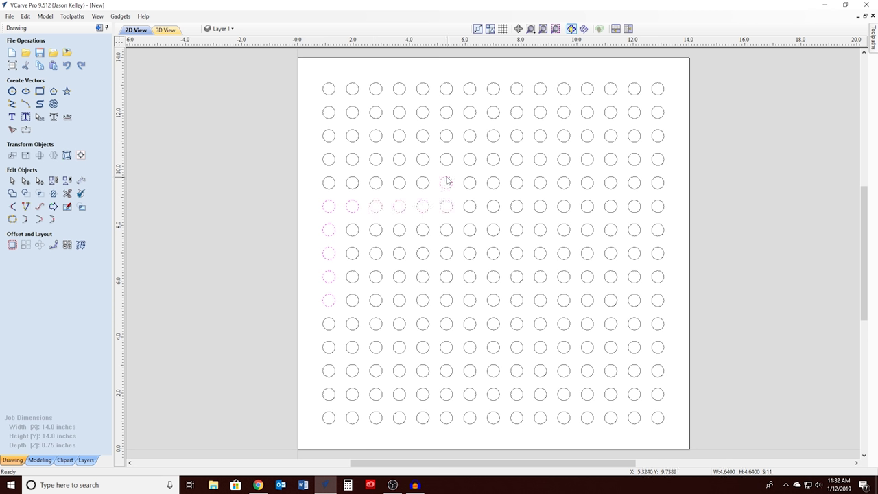
pyautogui.keyDown('shift'); pyautogui.click(447, 158); pyautogui.keyUp('shift')
pyautogui.keyDown('shift'); pyautogui.click(444, 135); pyautogui.keyUp('shift')
pyautogui.keyDown('shift'); pyautogui.click(447, 111); pyautogui.keyUp('shift')
pyautogui.keyDown('shift'); pyautogui.click(444, 87); pyautogui.keyUp('shift')
# - Add the top row, the top arm's right side, and the right arm's top and right edges
pyautogui.keyDown('shift'); pyautogui.click(467, 87); pyautogui.keyUp('shift')
pyautogui.keyDown('shift'); pyautogui.click(492, 87); pyautogui.keyUp('shift')
pyautogui.keyDown('shift'); pyautogui.click(515, 87); pyautogui.keyUp('shift')
pyautogui.keyDown('shift'); pyautogui.click(537, 88); pyautogui.keyUp('shift')
pyautogui.keyDown('shift'); pyautogui.click(541, 204); pyautogui.keyUp('shift')
pyautogui.keyDown('shift'); pyautogui.click(542, 191); pyautogui.keyUp('shift')
pyautogui.keyDown('shift'); pyautogui.click(540, 111); pyautogui.keyUp('shift')
pyautogui.keyDown('shift'); pyautogui.click(543, 136); pyautogui.keyUp('shift')
pyautogui.keyDown('shift'); pyautogui.click(539, 158); pyautogui.keyUp('shift')
pyautogui.keyDown('shift'); pyautogui.click(565, 205); pyautogui.keyUp('shift')
pyautogui.keyDown('shift'); pyautogui.click(587, 204); pyautogui.keyUp('shift')
pyautogui.keyDown('shift'); pyautogui.click(610, 205); pyautogui.keyUp('shift')
pyautogui.keyDown('shift'); pyautogui.click(658, 205); pyautogui.keyUp('shift')
pyautogui.keyDown('shift'); pyautogui.click(657, 229); pyautogui.keyUp('shift')
pyautogui.keyDown('shift'); pyautogui.click(659, 251); pyautogui.keyUp('shift')
pyautogui.keyDown('shift'); pyautogui.click(661, 276); pyautogui.keyUp('shift')
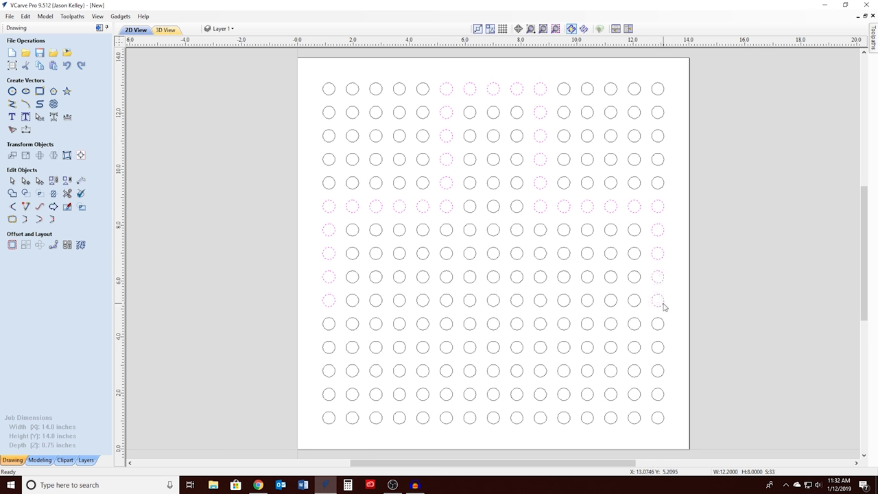
# - Add the right arm's bottom edge, the bottom arm and the left arm's bottom edge, then group them
pyautogui.keyDown('shift'); pyautogui.click(637, 302); pyautogui.keyUp('shift')
pyautogui.keyDown('shift'); pyautogui.click(614, 303); pyautogui.keyUp('shift')
pyautogui.keyDown('shift'); pyautogui.click(592, 303); pyautogui.keyUp('shift')
pyautogui.keyDown('shift'); pyautogui.click(559, 304); pyautogui.keyUp('shift')
pyautogui.keyDown('shift'); pyautogui.click(545, 305); pyautogui.keyUp('shift')
pyautogui.keyDown('shift'); pyautogui.click(542, 325); pyautogui.keyUp('shift')
pyautogui.keyDown('shift'); pyautogui.click(544, 345); pyautogui.keyUp('shift')
pyautogui.keyDown('shift'); pyautogui.click(545, 368); pyautogui.keyUp('shift')
pyautogui.keyDown('shift'); pyautogui.click(544, 395); pyautogui.keyUp('shift')
pyautogui.keyDown('shift'); pyautogui.click(545, 415); pyautogui.keyUp('shift')
pyautogui.keyDown('shift'); pyautogui.click(519, 417); pyautogui.keyUp('shift')
pyautogui.keyDown('shift'); pyautogui.click(498, 418); pyautogui.keyUp('shift')
pyautogui.keyDown('shift'); pyautogui.click(470, 416); pyautogui.keyUp('shift')
pyautogui.keyDown('shift'); pyautogui.click(450, 397); pyautogui.keyUp('shift')
pyautogui.keyDown('shift'); pyautogui.click(450, 377); pyautogui.keyUp('shift')
pyautogui.keyDown('shift'); pyautogui.click(447, 351); pyautogui.keyUp('shift')
pyautogui.keyDown('shift'); pyautogui.click(448, 307); pyautogui.keyUp('shift')
pyautogui.keyDown('shift'); pyautogui.click(424, 307); pyautogui.keyUp('shift')
pyautogui.keyDown('shift'); pyautogui.click(401, 307); pyautogui.keyUp('shift')
pyautogui.keyDown('shift'); pyautogui.click(382, 302); pyautogui.keyUp('shift')
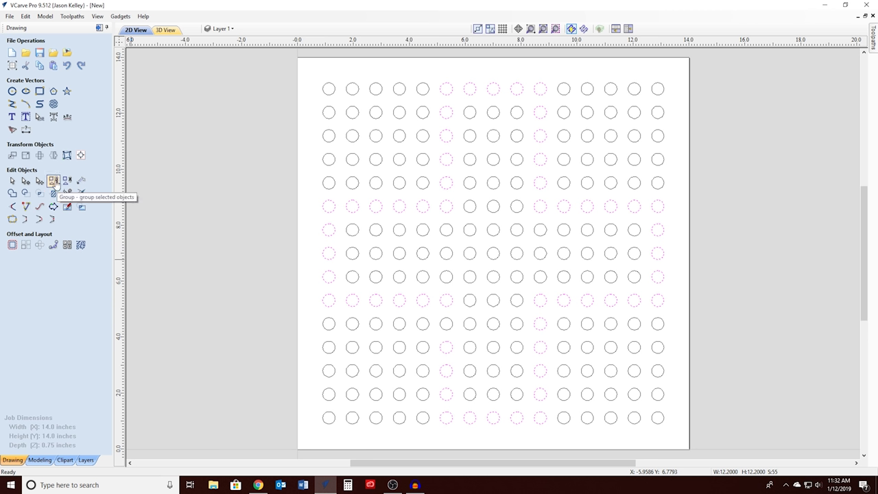
pyautogui.click(55, 183)
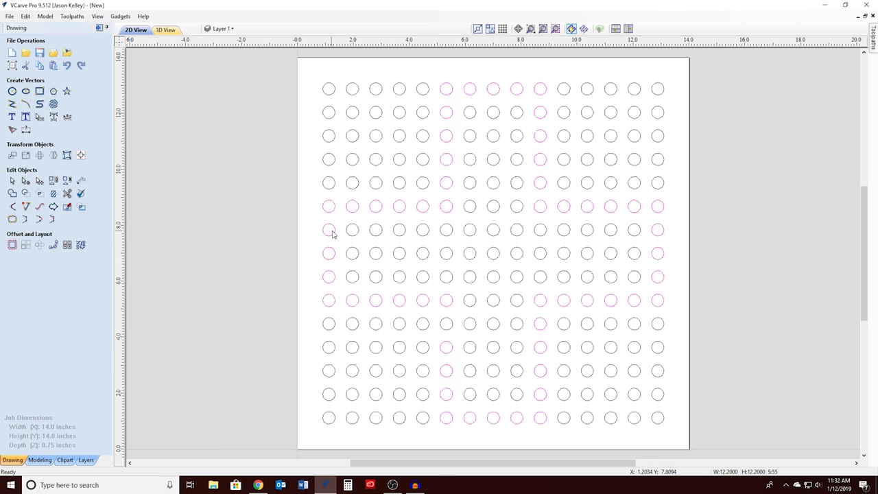
# - Deselect and reselect the cross-outline circles to confirm they act as one group
pyautogui.click(320, 112)
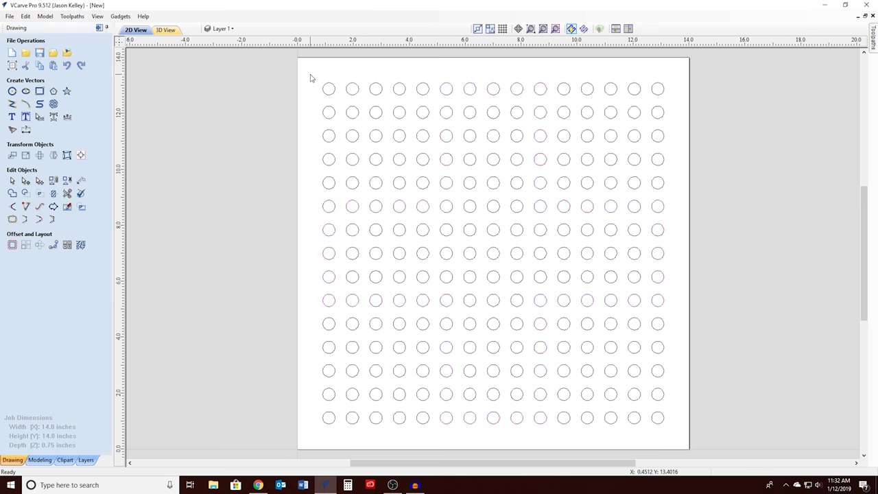
pyautogui.click(334, 228)
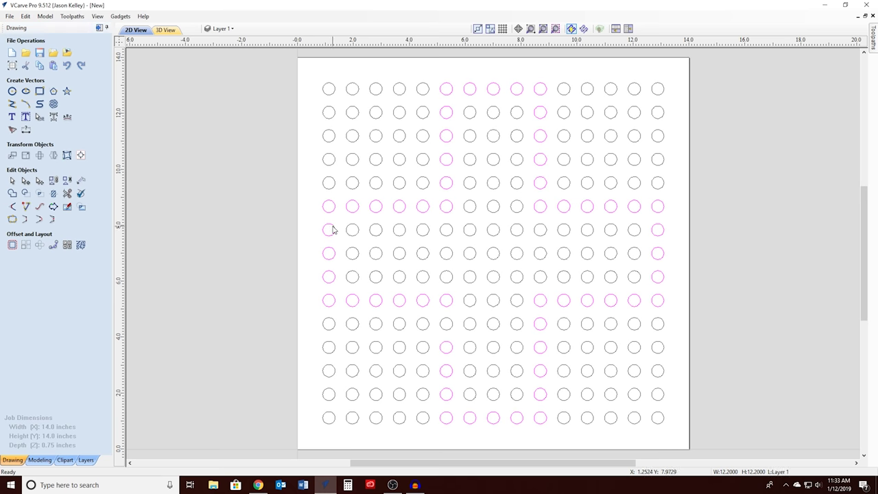
pyautogui.scroll(2, 387, 244)
pyautogui.scroll(2, 391, 234)
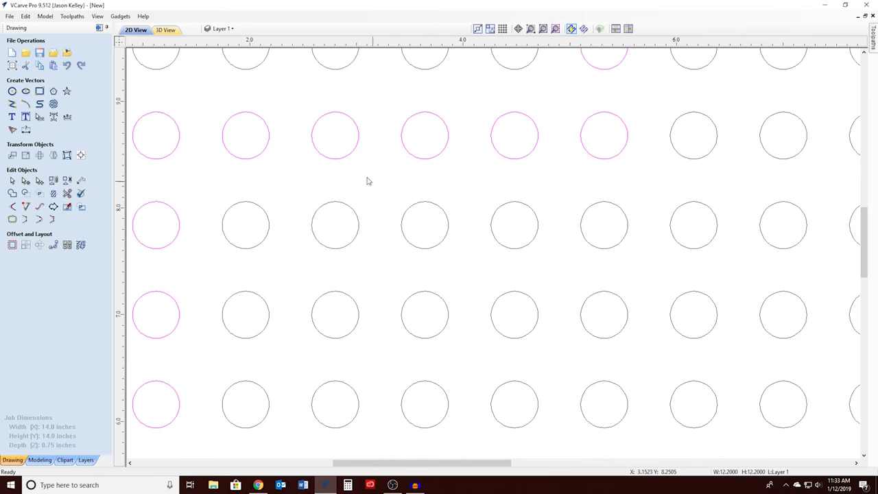
pyautogui.scroll(-2, 372, 215)
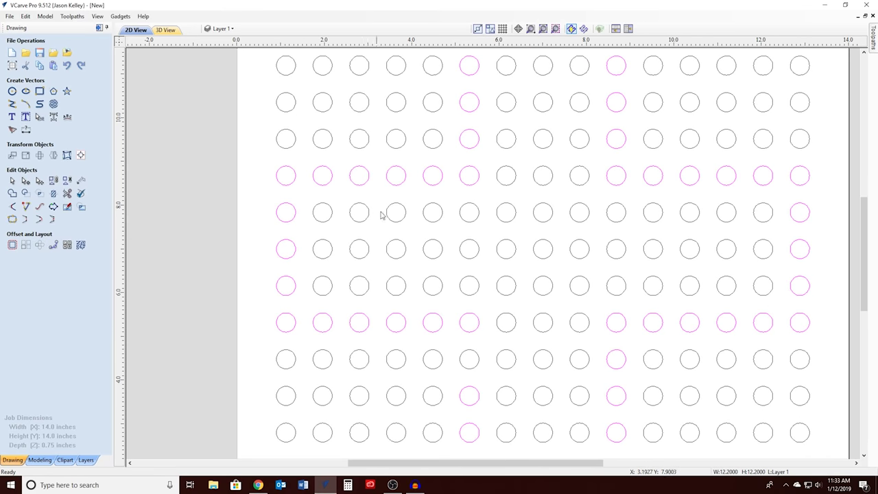
pyautogui.scroll(-2, 383, 216)
pyautogui.click(464, 234)
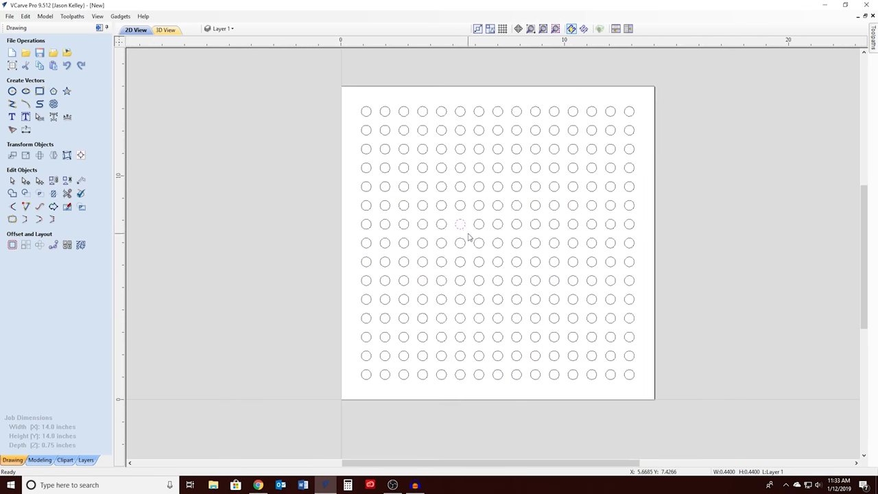
pyautogui.click(443, 211)
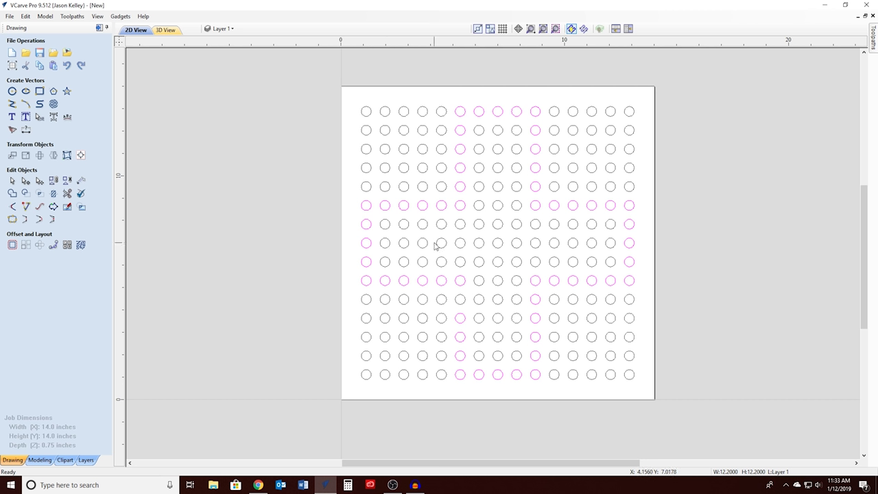
# - Select the centre-line circles of the left and right cross arms
pyautogui.click(385, 243)
pyautogui.keyDown('shift'); pyautogui.click(403, 243); pyautogui.keyUp('shift')
pyautogui.keyDown('shift'); pyautogui.click(422, 245); pyautogui.keyUp('shift')
pyautogui.keyDown('shift'); pyautogui.click(437, 245); pyautogui.keyUp('shift')
pyautogui.keyDown('shift'); pyautogui.click(613, 243); pyautogui.keyUp('shift')
pyautogui.keyDown('shift'); pyautogui.click(594, 243); pyautogui.keyUp('shift')
pyautogui.keyDown('shift'); pyautogui.click(575, 242); pyautogui.keyUp('shift')
# - Add the top and bottom arm centre-line circles and group them as one set
pyautogui.keyDown('shift'); pyautogui.click(500, 129); pyautogui.keyUp('shift')
pyautogui.keyDown('shift'); pyautogui.click(502, 148); pyautogui.keyUp('shift')
pyautogui.keyDown('shift'); pyautogui.click(500, 186); pyautogui.keyUp('shift')
pyautogui.keyDown('shift'); pyautogui.click(498, 341); pyautogui.keyUp('shift')
pyautogui.keyDown('shift'); pyautogui.click(499, 322); pyautogui.keyUp('shift')
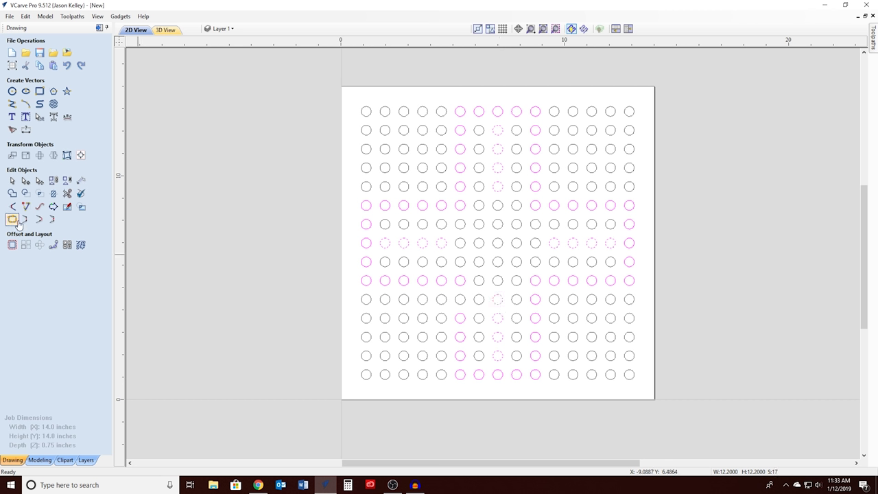
pyautogui.click(52, 180)
pyautogui.click(431, 266)
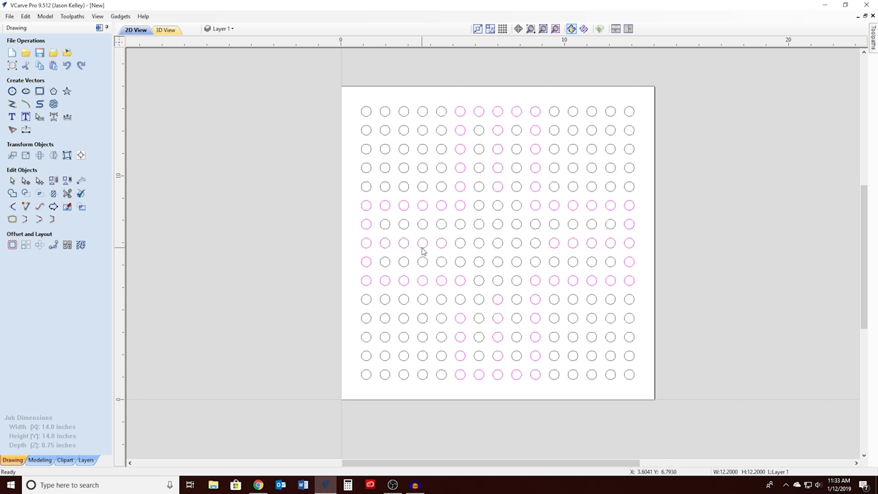
pyautogui.scroll(5, 423, 251)
pyautogui.scroll(-3, 424, 252)
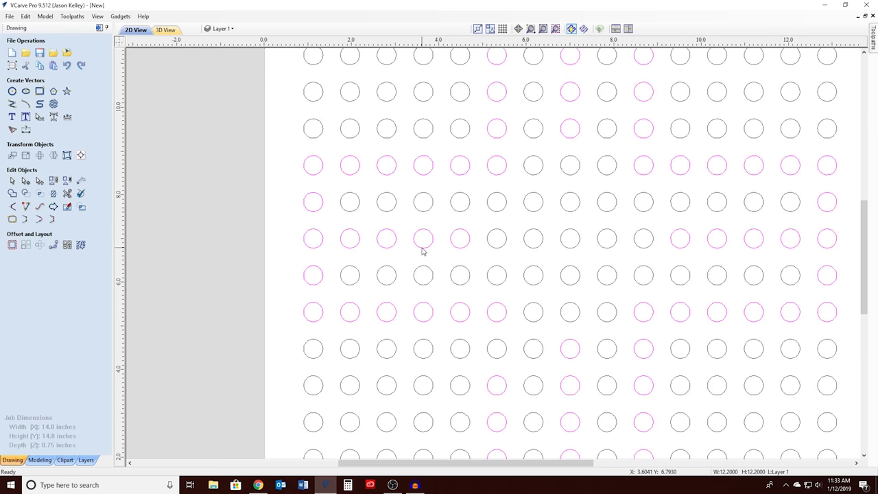
pyautogui.scroll(-2, 423, 252)
pyautogui.scroll(-2, 423, 252)
pyautogui.scroll(1, 423, 252)
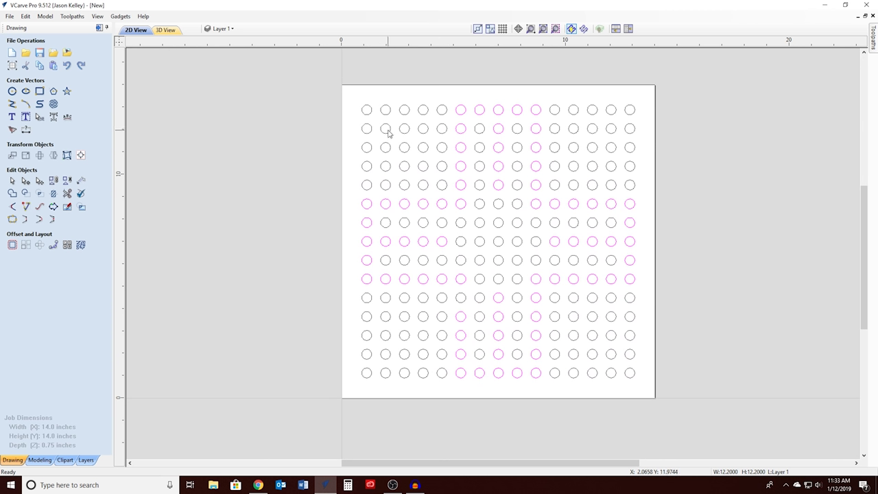
# - Select the diagonal circles running in from the top-left, top-right and bottom-right corners
pyautogui.keyDown('shift'); pyautogui.click(387, 134); pyautogui.keyUp('shift')
pyautogui.keyDown('shift'); pyautogui.click(402, 143); pyautogui.keyUp('shift')
pyautogui.keyDown('shift'); pyautogui.click(423, 167); pyautogui.keyUp('shift')
pyautogui.keyDown('shift'); pyautogui.click(558, 181); pyautogui.keyUp('shift')
pyautogui.keyDown('shift'); pyautogui.click(574, 166); pyautogui.keyUp('shift')
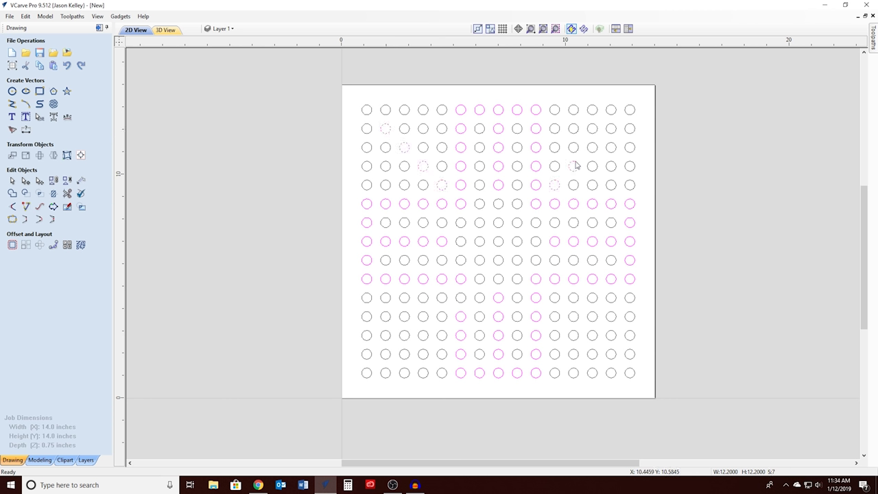
pyautogui.keyDown('shift'); pyautogui.click(591, 147); pyautogui.keyUp('shift')
pyautogui.keyDown('shift'); pyautogui.click(610, 128); pyautogui.keyUp('shift')
pyautogui.keyDown('shift'); pyautogui.click(556, 298); pyautogui.keyUp('shift')
pyautogui.keyDown('shift'); pyautogui.click(572, 316); pyautogui.keyUp('shift')
# - Add the bottom-left diagonal circles, replacing the wrongly picked off-diagonal ones
pyautogui.keyDown('shift'); pyautogui.click(425, 299); pyautogui.keyUp('shift')
pyautogui.keyDown('shift'); pyautogui.click(389, 336); pyautogui.keyUp('shift')
pyautogui.keyDown('shift'); pyautogui.click(370, 356); pyautogui.keyUp('shift')
pyautogui.keyDown('shift'); pyautogui.click(388, 337); pyautogui.keyUp('shift')
pyautogui.keyDown('shift'); pyautogui.click(404, 321); pyautogui.keyUp('shift')
pyautogui.keyDown('shift'); pyautogui.click(424, 302); pyautogui.keyUp('shift')
pyautogui.keyDown('shift'); pyautogui.click(425, 319); pyautogui.keyUp('shift')
pyautogui.keyDown('shift'); pyautogui.click(406, 336); pyautogui.keyUp('shift')
pyautogui.keyDown('shift'); pyautogui.click(389, 356); pyautogui.keyUp('shift')
# - Group the diagonal circles, then select everything to check the groups
pyautogui.click(55, 182)
pyautogui.click(450, 221)
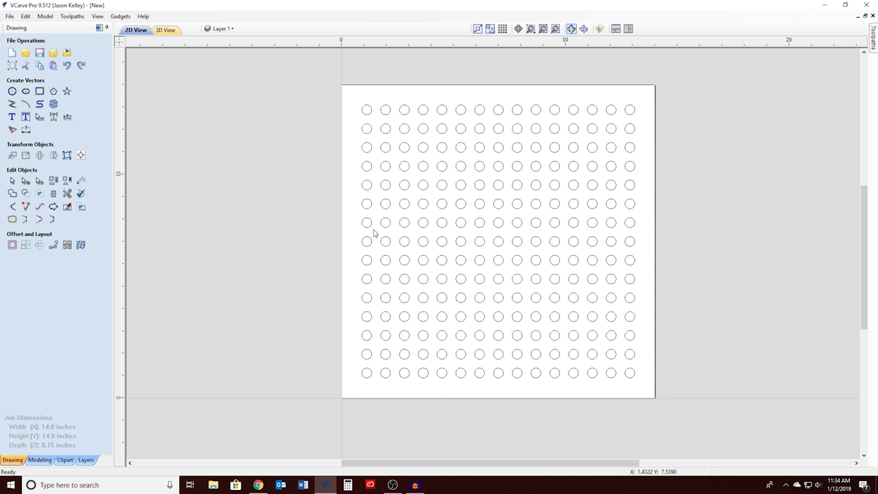
pyautogui.hotkey('ctrl', 'v')
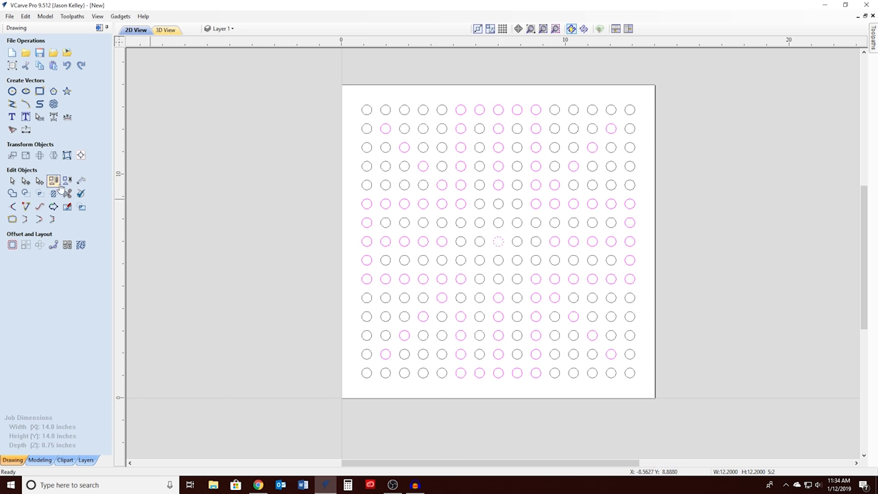
pyautogui.click(359, 220)
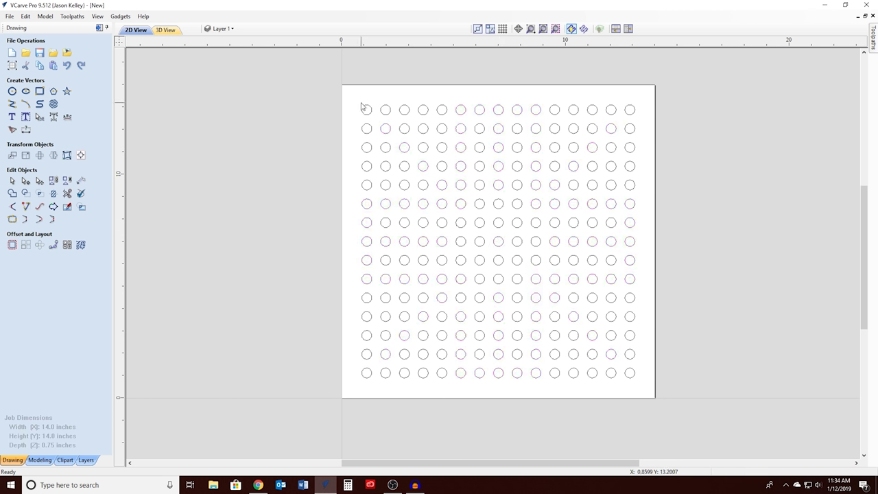
# - Box-select the grid, then try selecting the star-pattern group before clearing the selection
pyautogui.moveTo(354, 92); pyautogui.dragTo(657, 389)
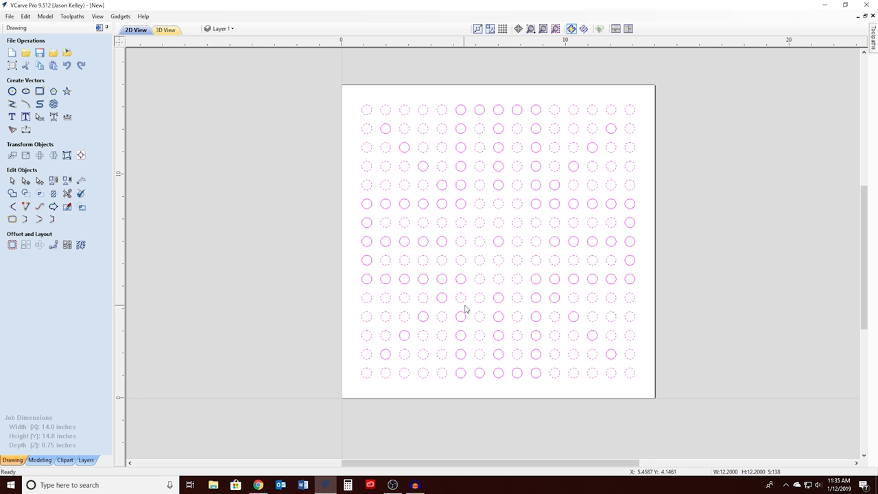
pyautogui.press('Escape')
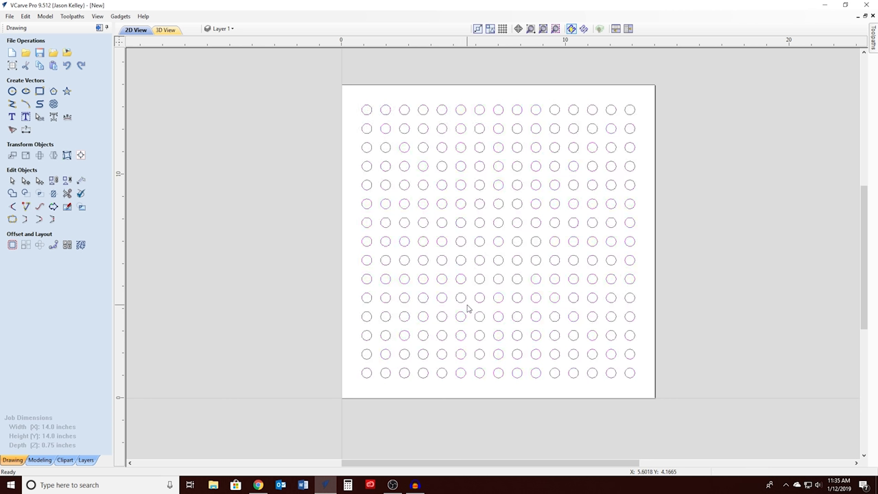
pyautogui.click(459, 312)
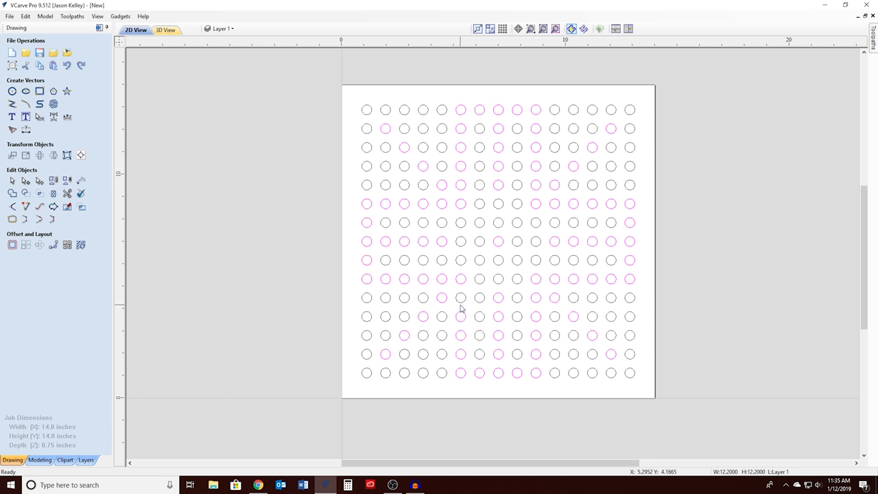
pyautogui.keyDown('shift'); pyautogui.click(461, 302); pyautogui.keyUp('shift')
pyautogui.click(54, 181)
pyautogui.click(427, 309)
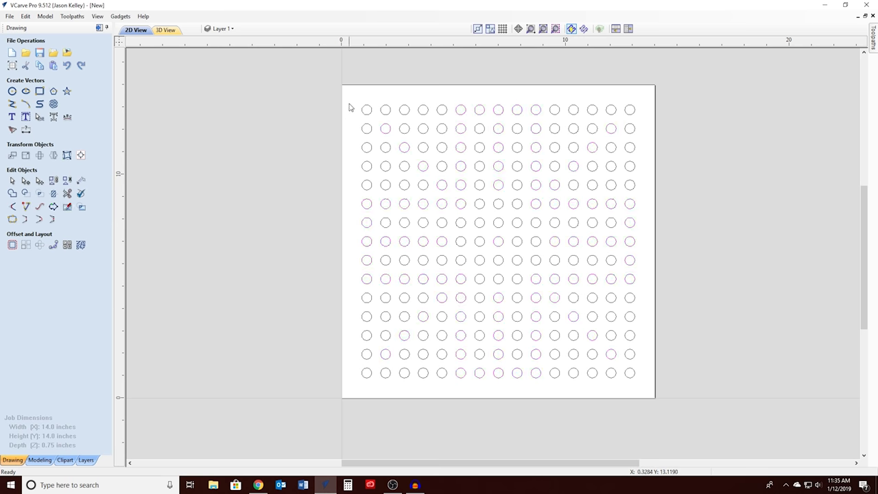
# - Delete every circle outside the star pattern, then undo to restore the full grid
pyautogui.moveTo(351, 96); pyautogui.dragTo(719, 419)
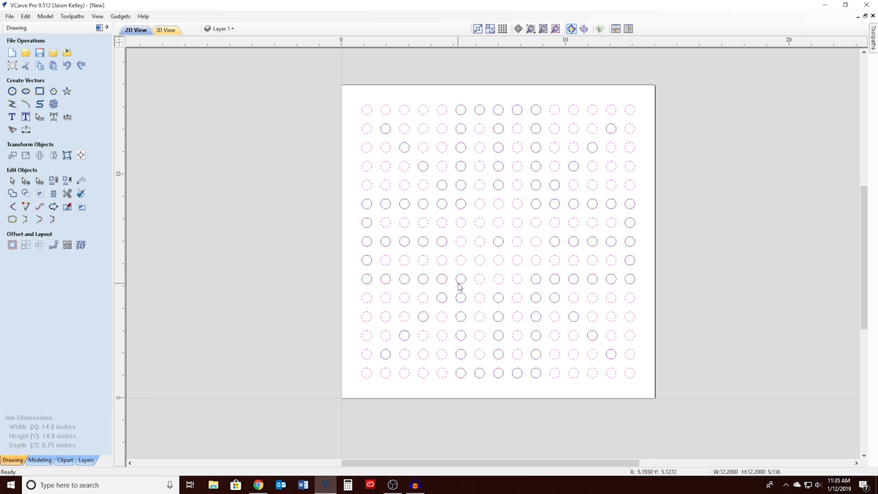
pyautogui.press('Delete')
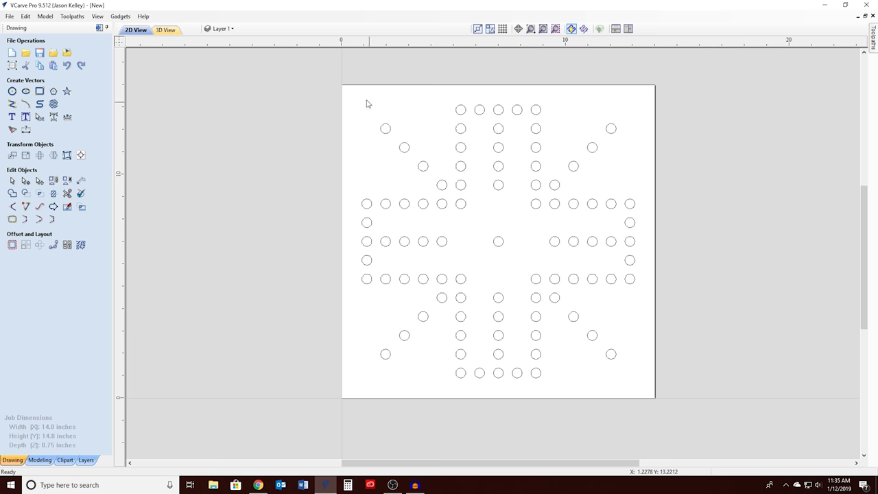
pyautogui.click(69, 66)
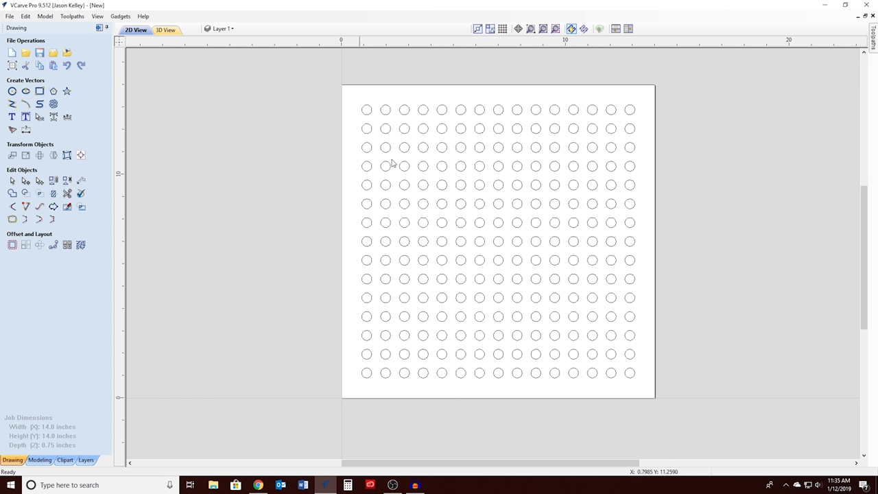
# - Try selecting the star-pattern group and the circles outside it, then clear the selection
pyautogui.click(371, 111)
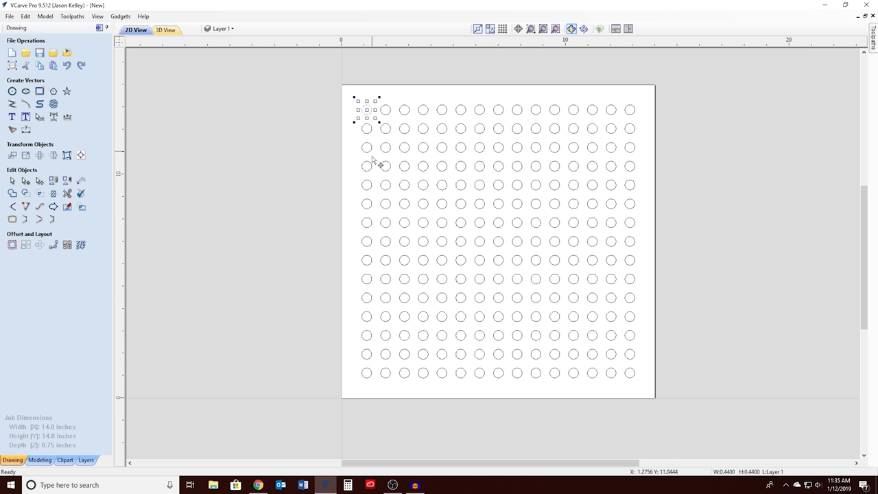
pyautogui.click(353, 144)
pyautogui.click(367, 252)
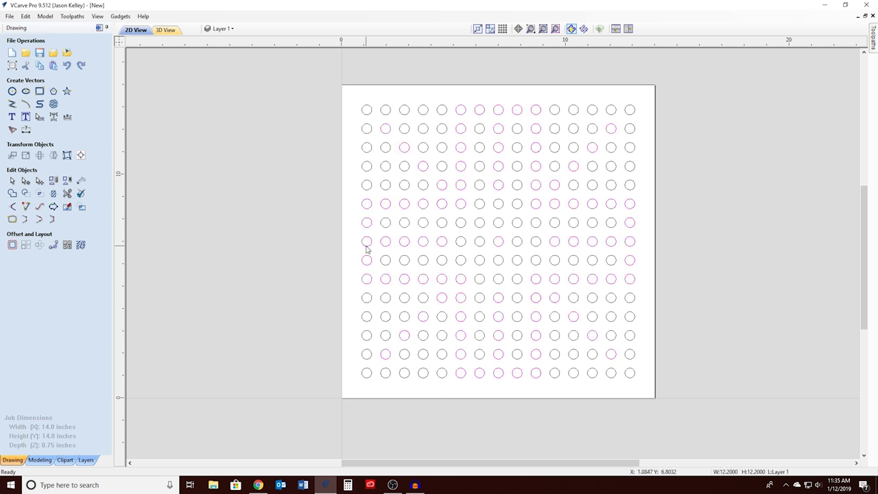
pyautogui.moveTo(352, 91); pyautogui.dragTo(651, 398)
pyautogui.keyDown('ctrl'); pyautogui.click(384, 133); pyautogui.keyUp('ctrl')
pyautogui.click(353, 164)
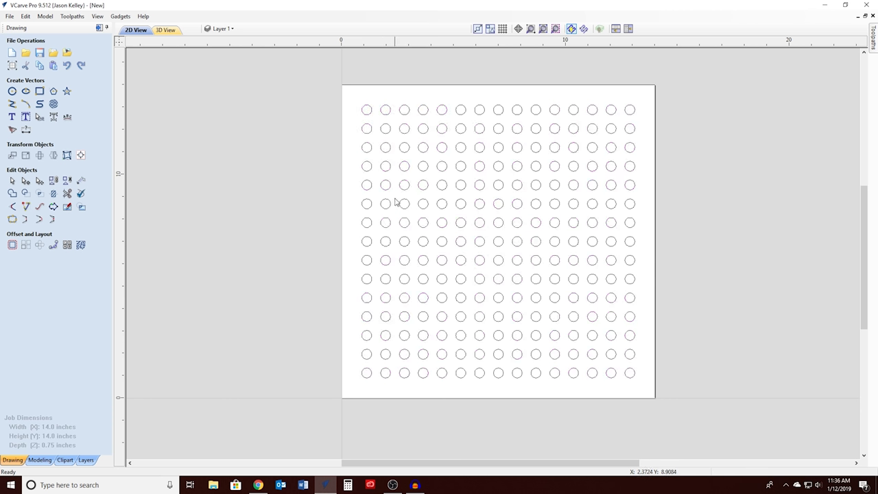
pyautogui.click(366, 109)
pyautogui.click(346, 246)
pyautogui.click(366, 241)
pyautogui.keyDown('ctrl'); pyautogui.moveTo(359, 96); pyautogui.dragTo(705, 414); pyautogui.keyUp('ctrl')
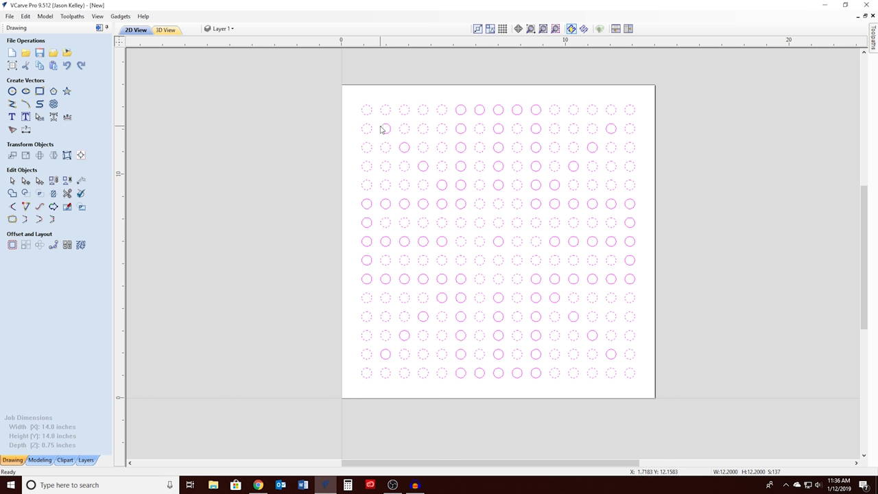
pyautogui.press('Escape')
# - Group the star-pattern circles together with the four corner circles
pyautogui.click(383, 127)
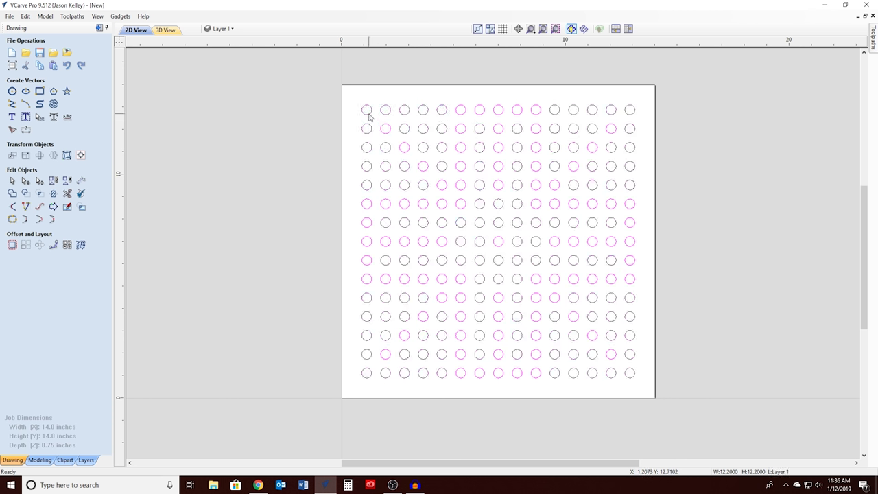
pyautogui.keyDown('shift'); pyautogui.click(630, 115); pyautogui.keyUp('shift')
pyautogui.keyDown('shift'); pyautogui.click(632, 375); pyautogui.keyUp('shift')
pyautogui.keyDown('shift'); pyautogui.click(366, 379); pyautogui.keyUp('shift')
pyautogui.click(53, 180)
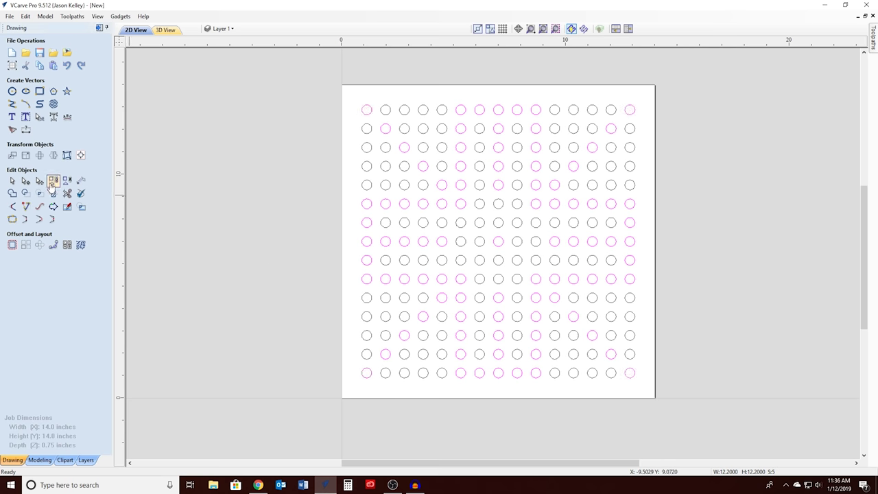
# - Delete all circles outside the pattern and corners, then ungroup the remaining holes
pyautogui.moveTo(349, 96); pyautogui.dragTo(657, 415)
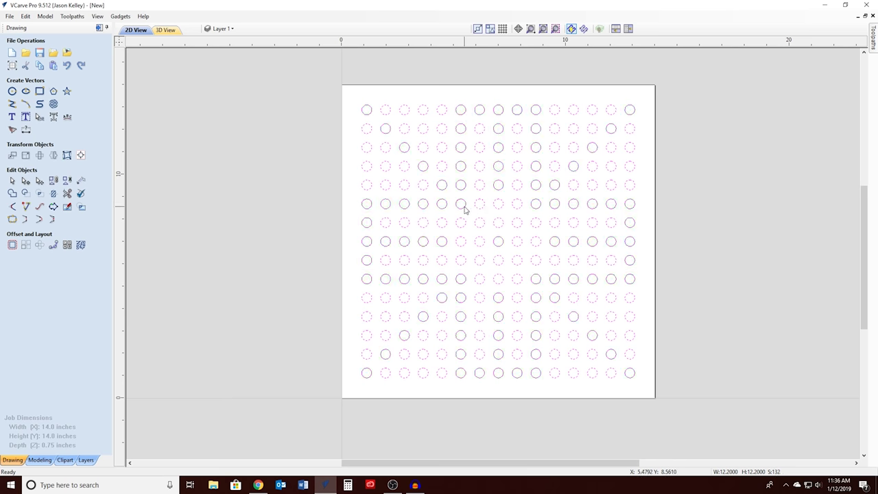
pyautogui.press('Delete')
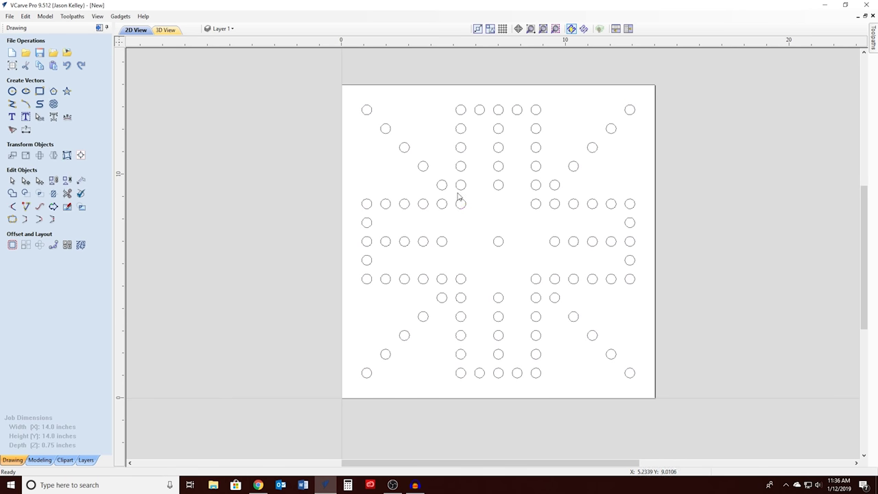
pyautogui.hotkey('ctrl', 'a')
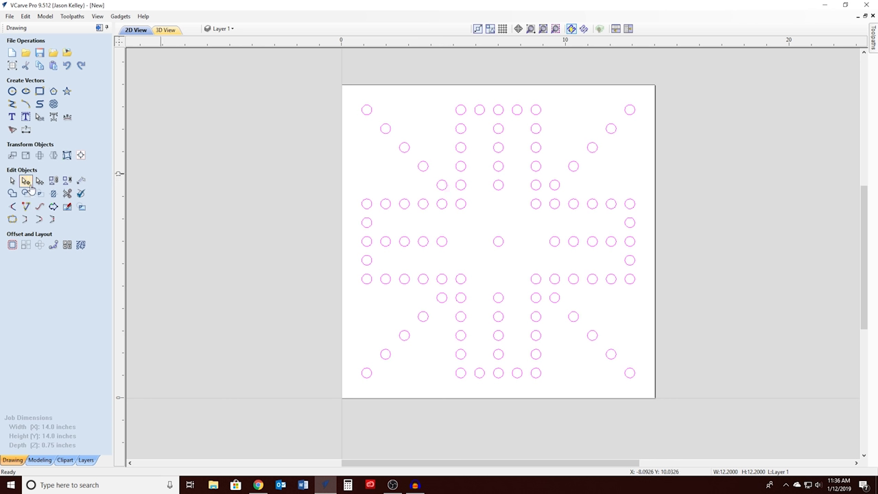
pyautogui.click(67, 180)
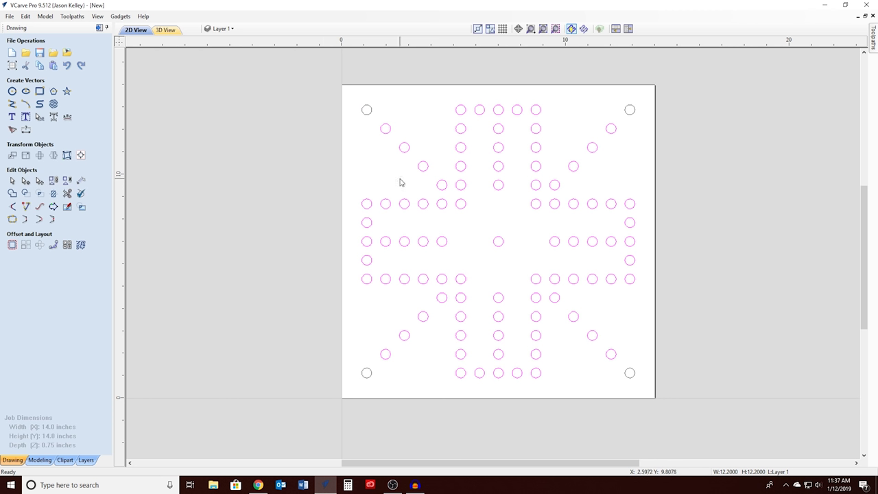
pyautogui.click(64, 183)
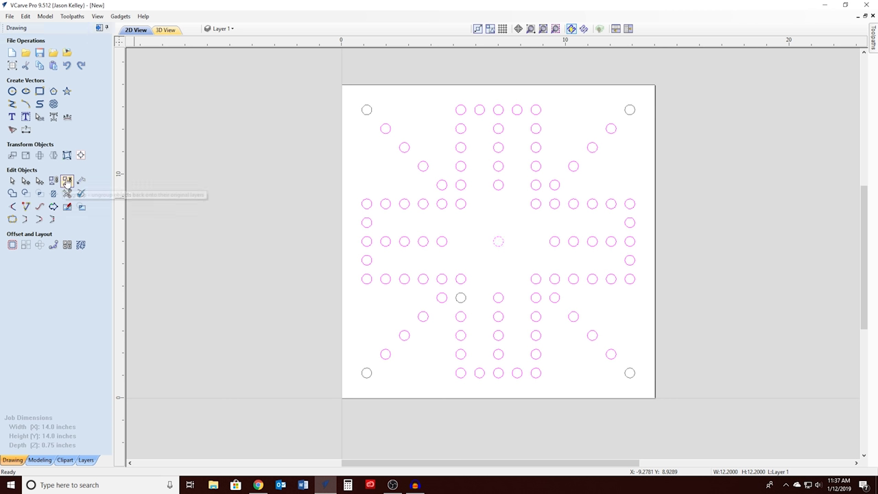
pyautogui.click(66, 181)
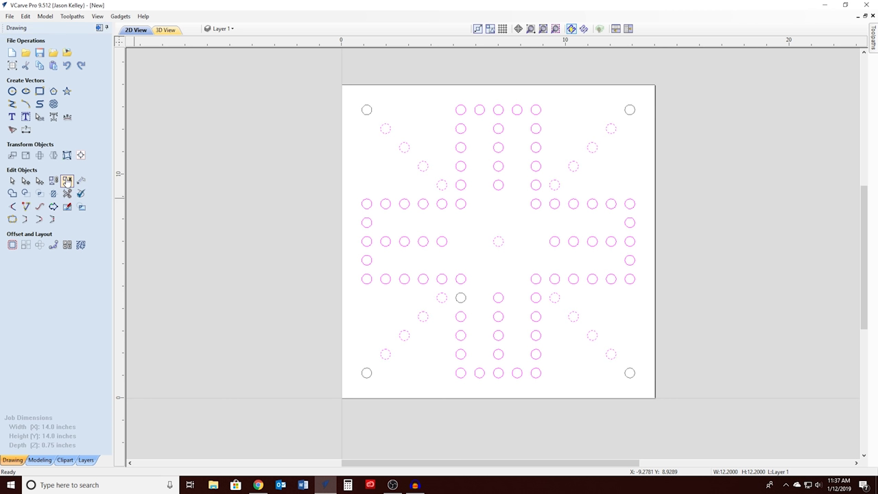
# - Delete the four inner diagonal holes nearest the centre
pyautogui.click(350, 180)
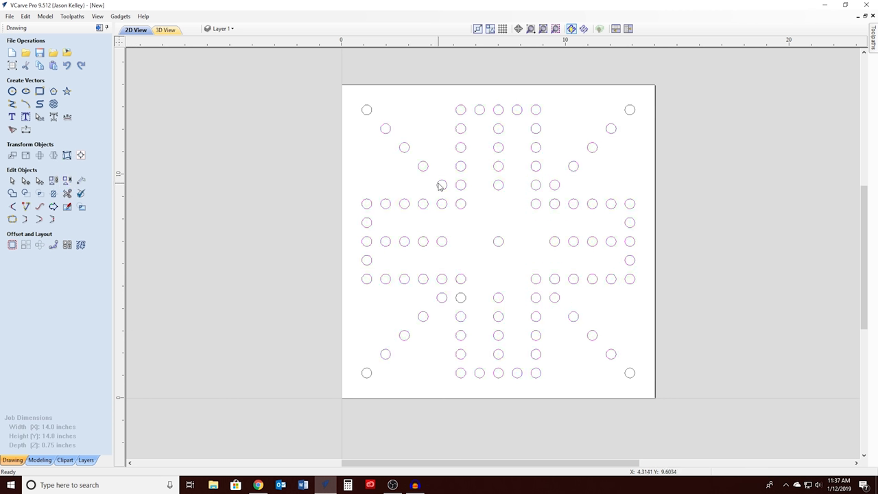
pyautogui.keyDown('shift'); pyautogui.click(554, 185); pyautogui.keyUp('shift')
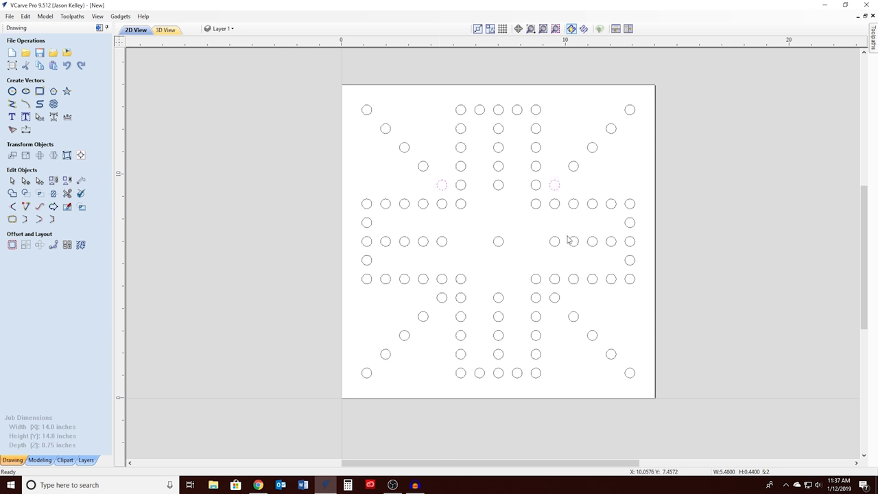
pyautogui.keyDown('shift'); pyautogui.click(554, 297); pyautogui.keyUp('shift')
pyautogui.keyDown('shift'); pyautogui.click(442, 297); pyautogui.keyUp('shift')
pyautogui.press('Delete')
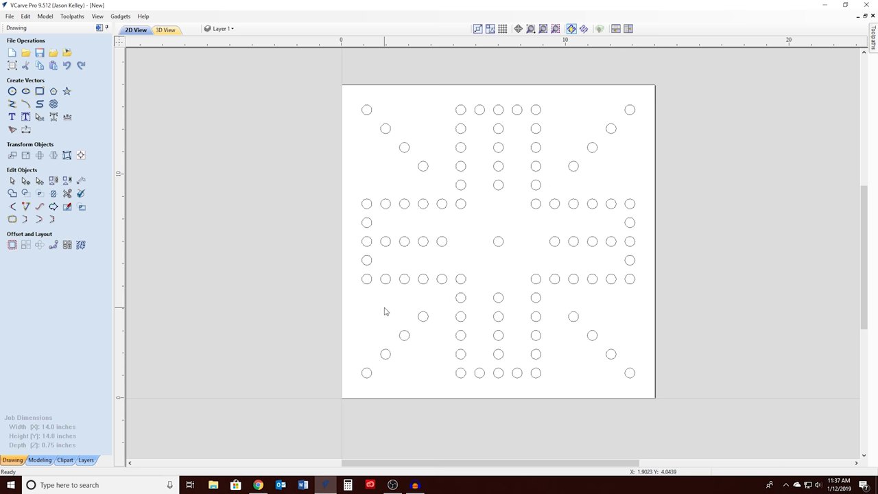
# - Box-select the holes, clear the selection, and select the hole group
pyautogui.moveTo(350, 90); pyautogui.dragTo(654, 404)
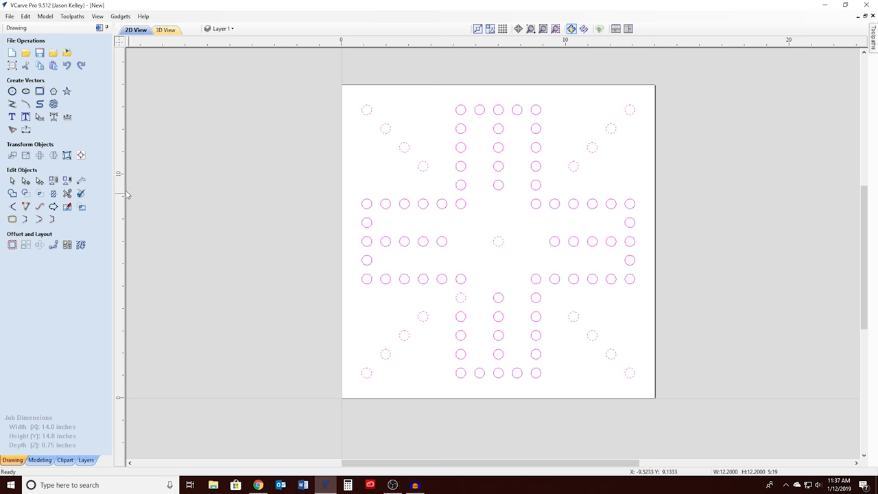
pyautogui.click(57, 182)
pyautogui.click(353, 168)
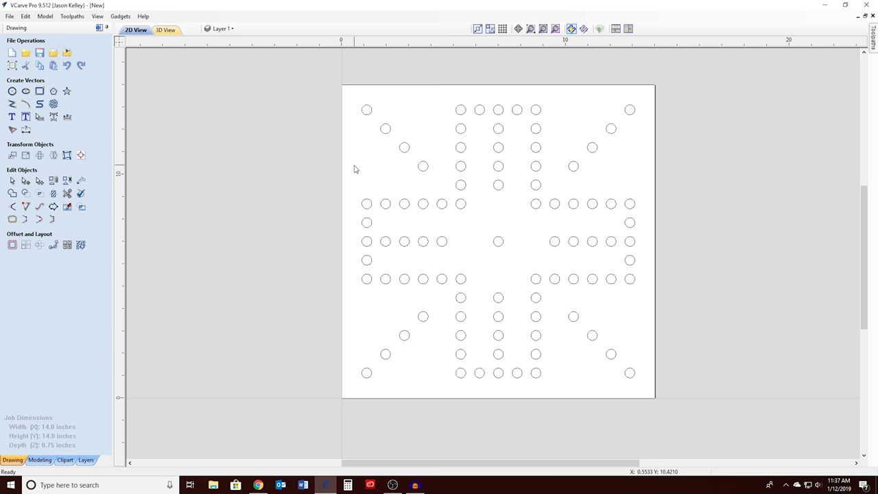
pyautogui.click(439, 208)
pyautogui.click(439, 208)
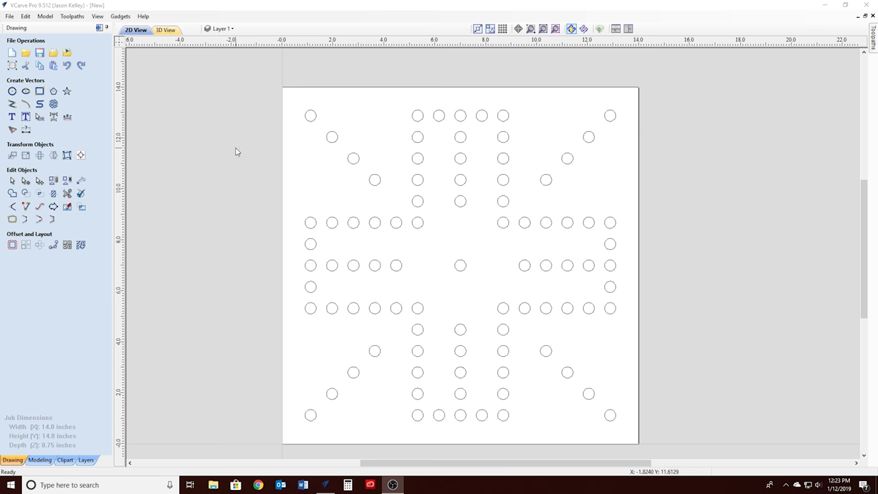
pyautogui.click(81, 180)
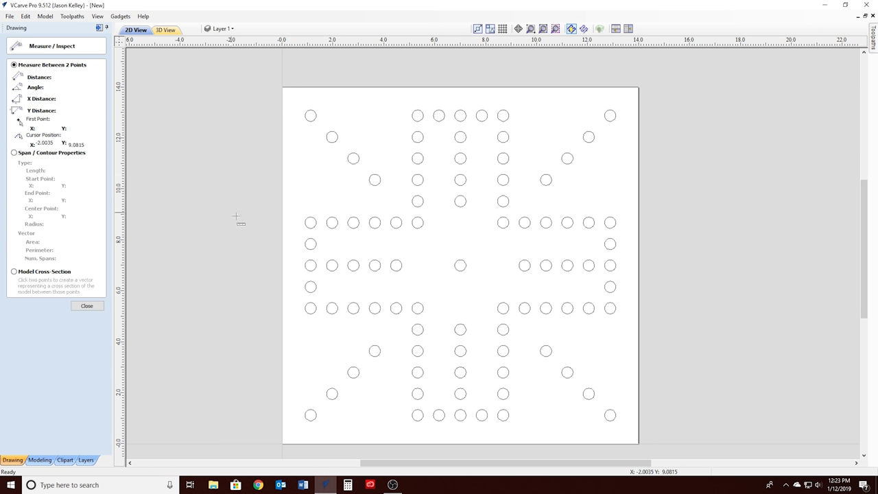
pyautogui.click(306, 265)
pyautogui.click(378, 265)
pyautogui.press('Escape')
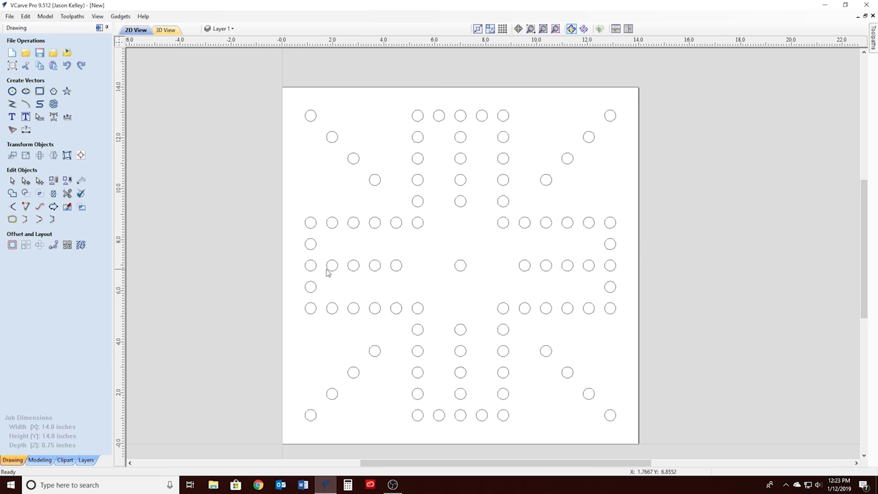
pyautogui.click(80, 192)
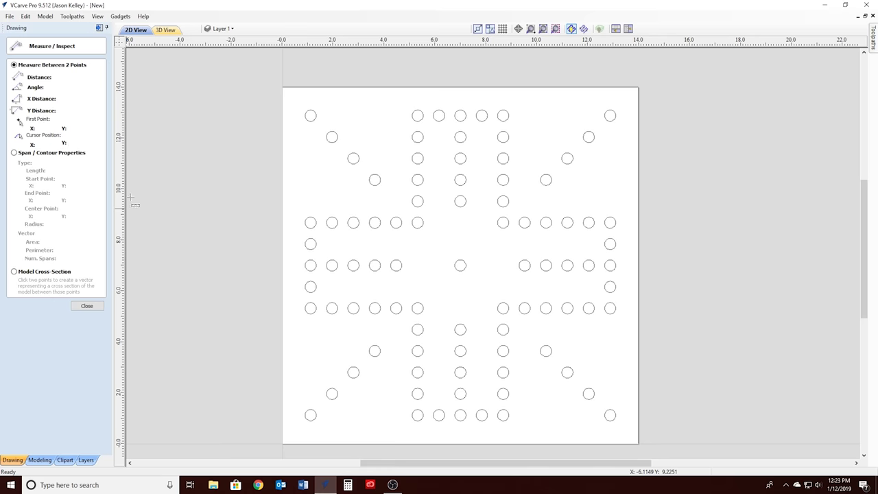
pyautogui.click(307, 265)
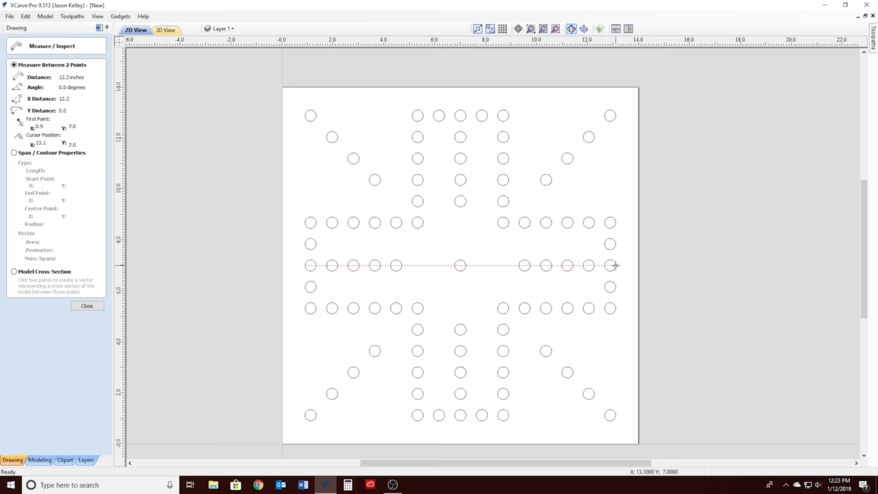
pyautogui.press('Escape')
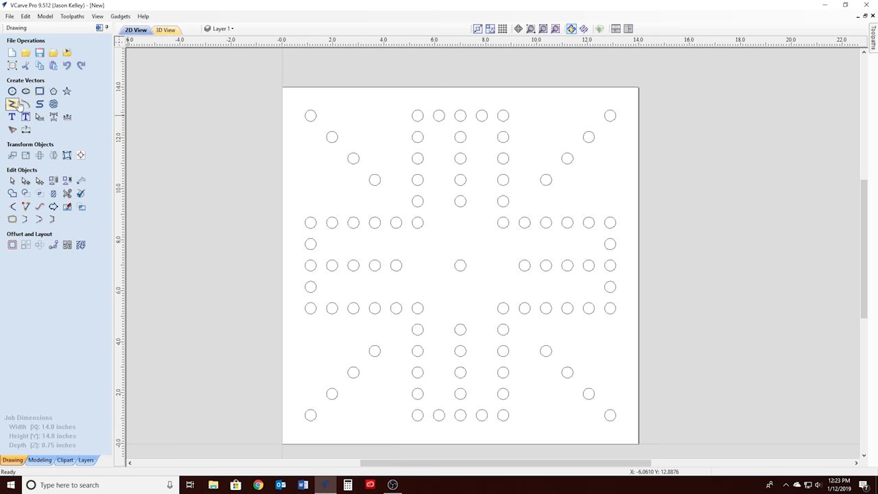
pyautogui.click(39, 91)
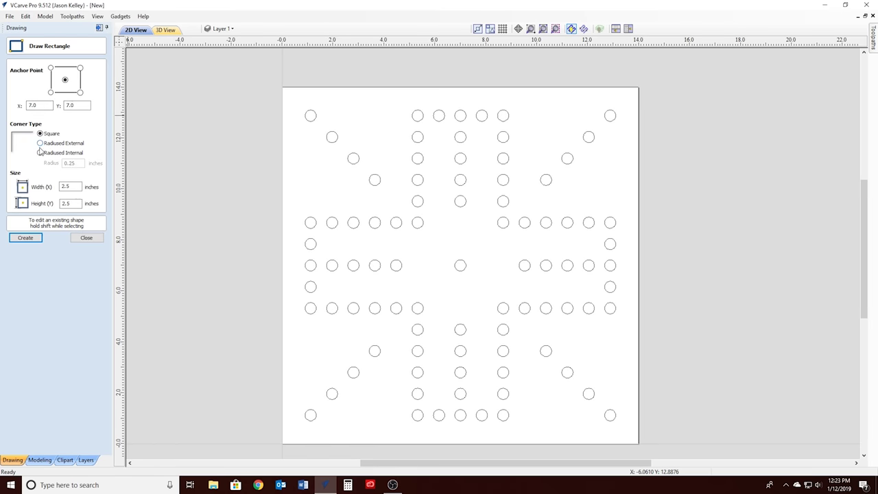
# - Create a 12.325 × 12.325 inch square around the holes
pyautogui.moveTo(69, 187); pyautogui.dragTo(48, 186)
pyautogui.write('12')
pyautogui.write('325')
pyautogui.doubleClick(73, 203)
pyautogui.write('12.325')
pyautogui.click(34, 240)
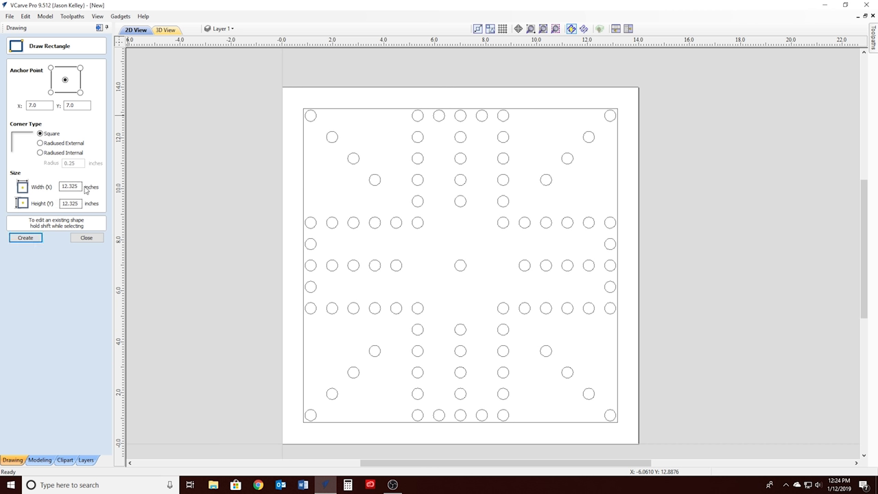
# - Create a 12.5 × 12.5 inch square centred on the board instead
pyautogui.moveTo(81, 186); pyautogui.dragTo(66, 186)
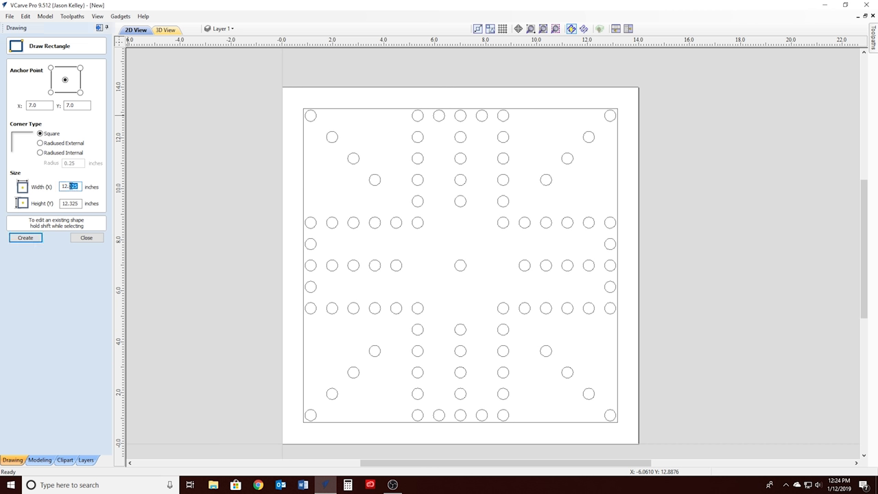
pyautogui.write('500')
pyautogui.press('BackSpace')
pyautogui.press('BackSpace')
pyautogui.press('BackSpace')
pyautogui.press('BackSpace')
pyautogui.press('Return')
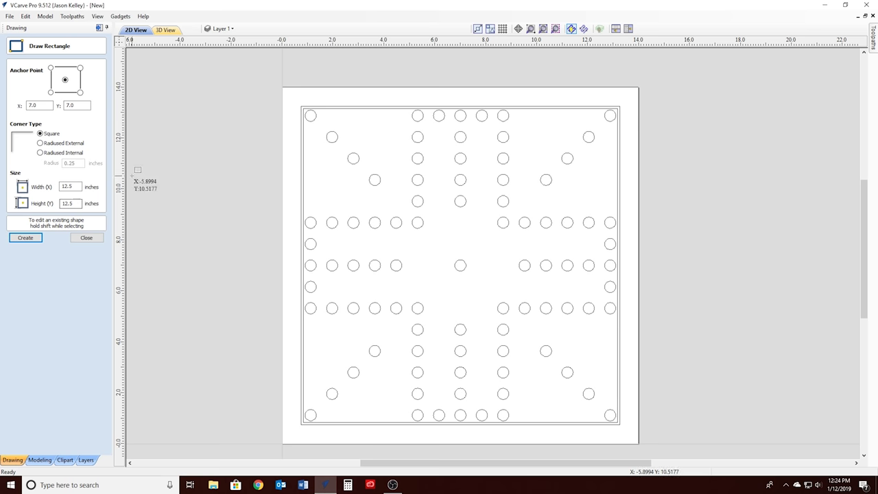
pyautogui.click(86, 237)
pyautogui.click(337, 113)
pyautogui.click(337, 114)
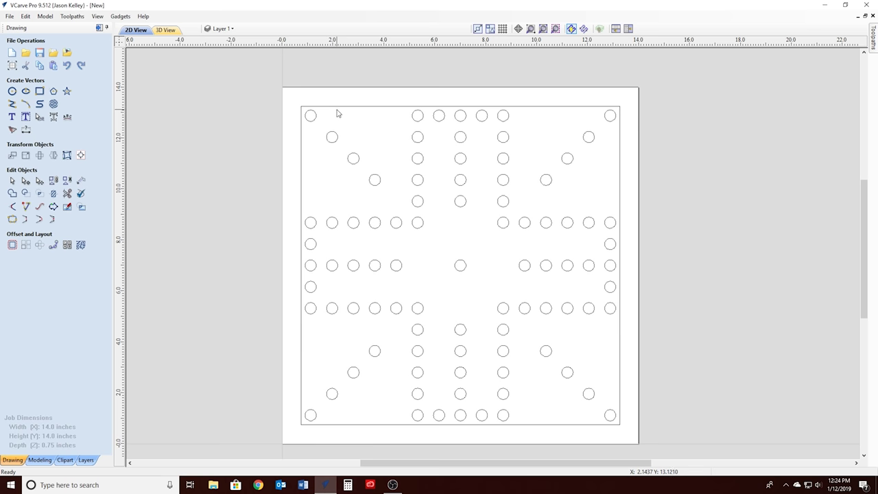
# - Measure the gap between the top circle and the square's edge
pyautogui.scroll(3, 390, 100)
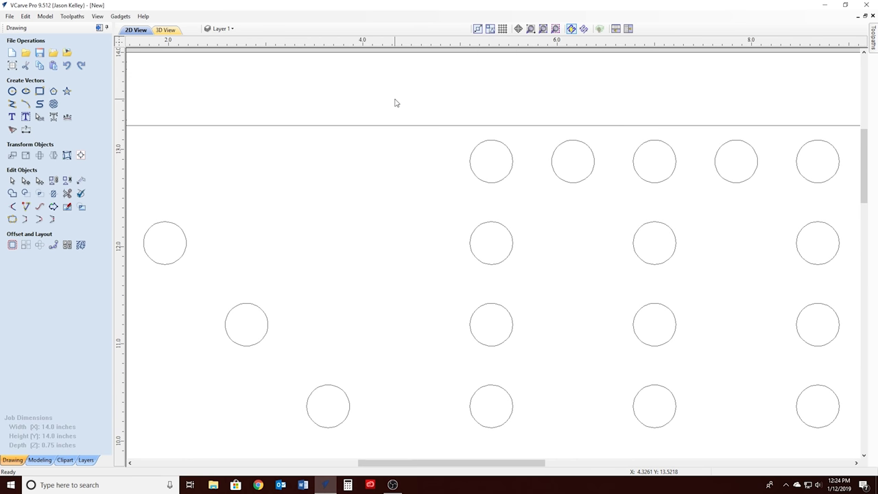
pyautogui.click(81, 180)
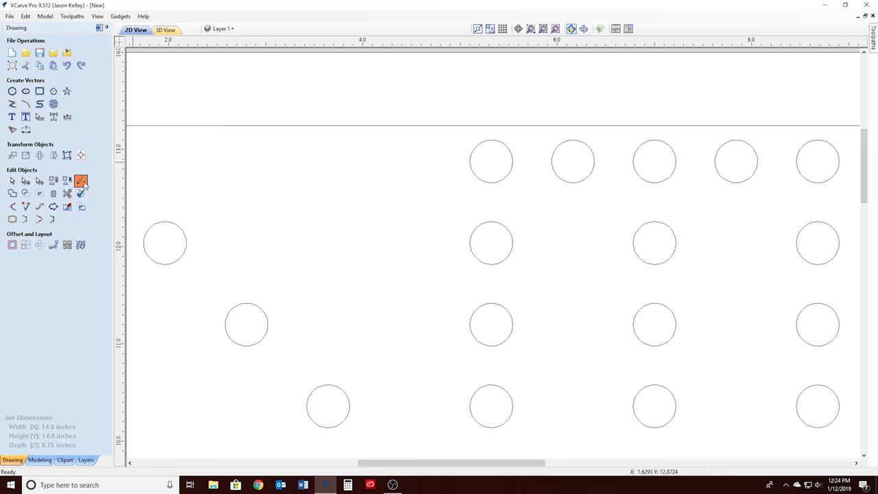
pyautogui.click(491, 140)
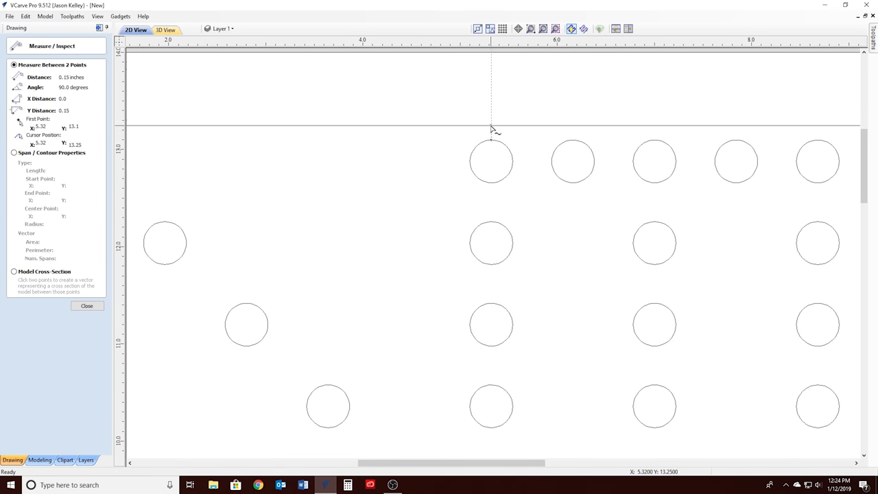
pyautogui.press('Escape')
pyautogui.scroll(-3, 428, 149)
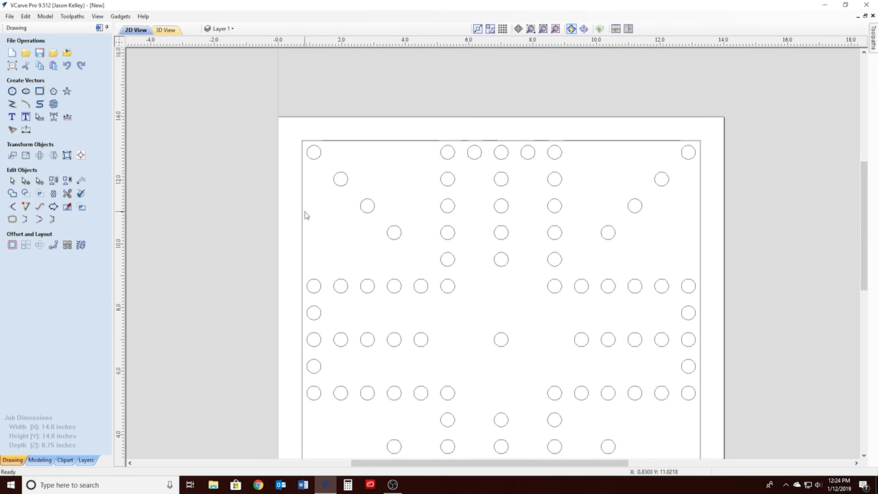
# - Resize the border square to 12.75 × 12.75 inches
pyautogui.click(326, 141)
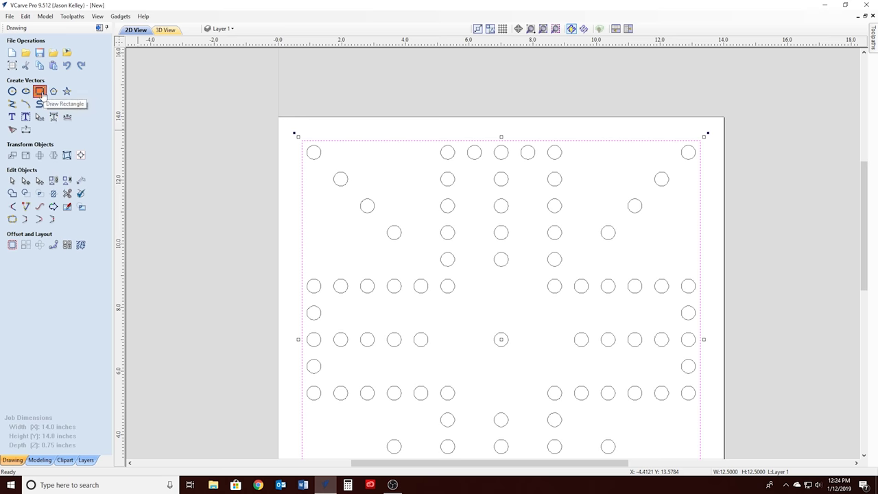
pyautogui.click(39, 90)
pyautogui.click(71, 187)
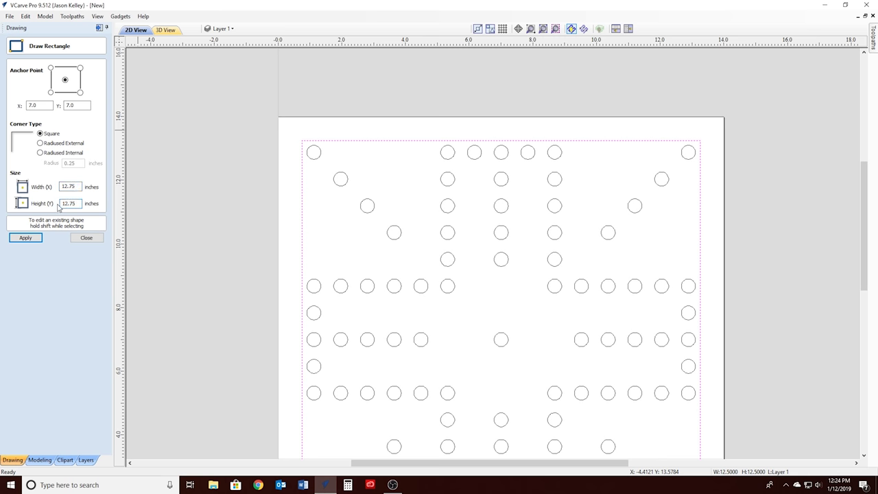
pyautogui.click(25, 237)
pyautogui.click(86, 237)
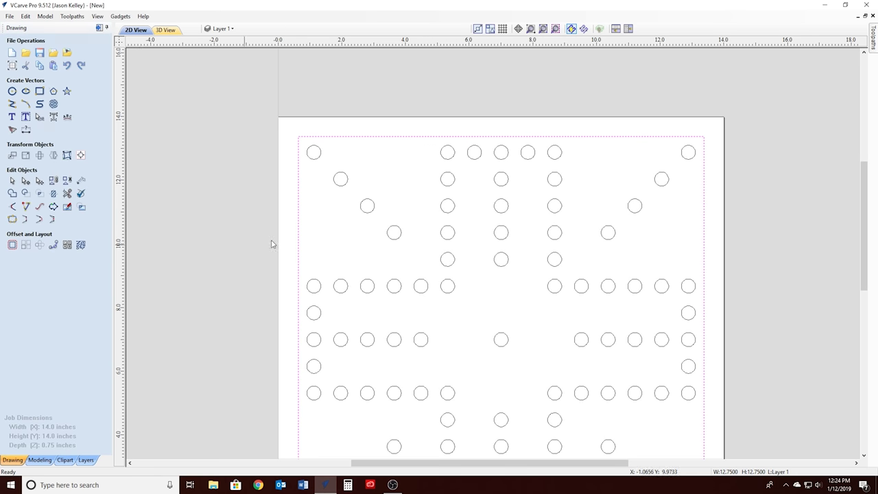
pyautogui.click(402, 186)
pyautogui.scroll(-2, 402, 185)
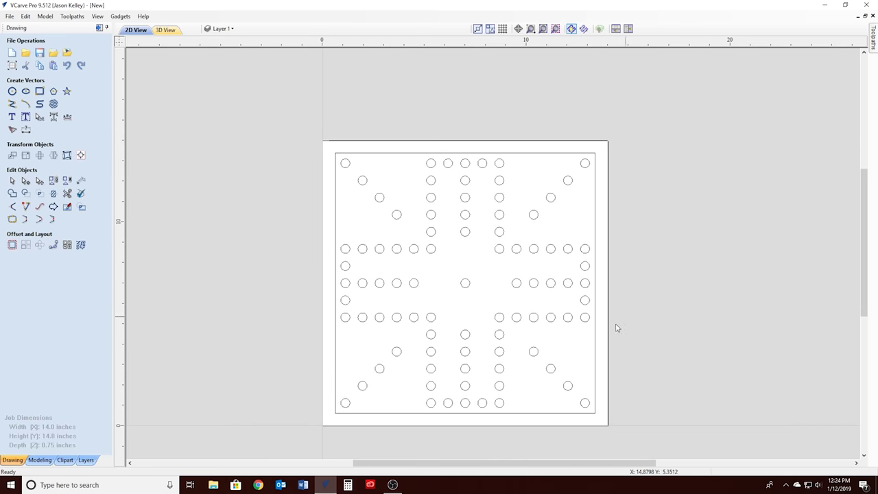
pyautogui.scroll(2, 411, 389)
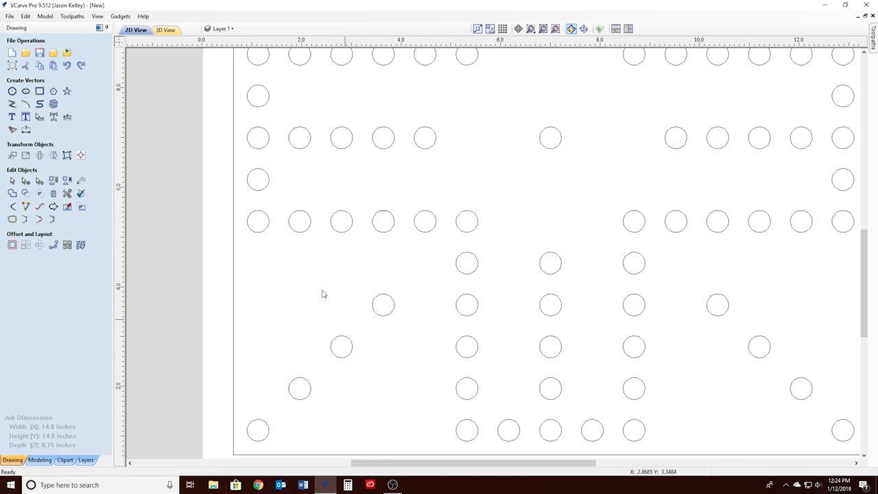
pyautogui.scroll(1, 215, 123)
pyautogui.scroll(1, 206, 133)
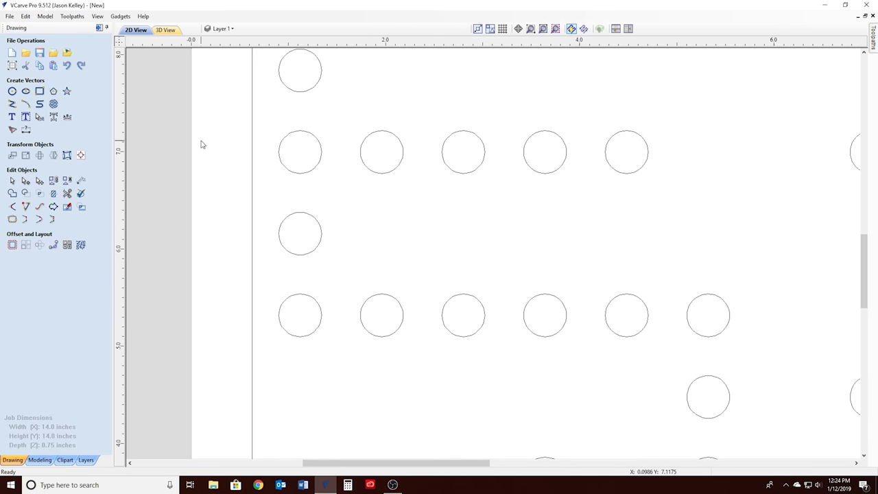
pyautogui.click(80, 181)
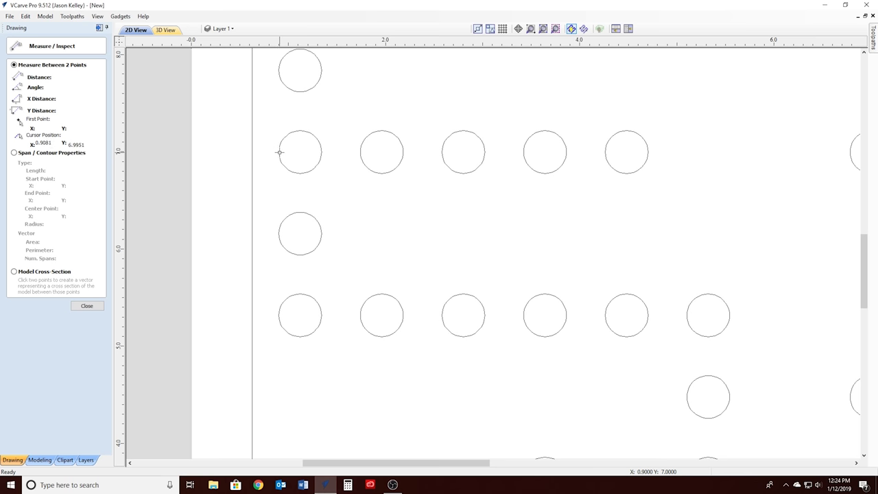
pyautogui.click(279, 152)
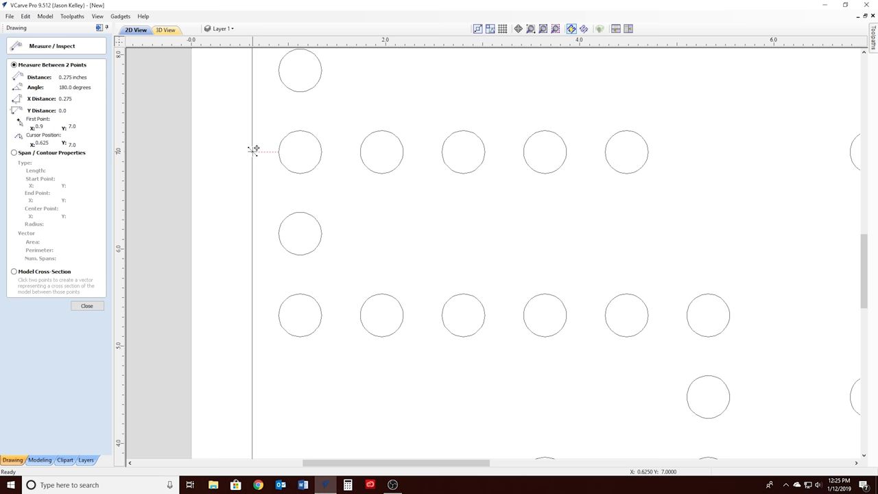
pyautogui.press('Escape')
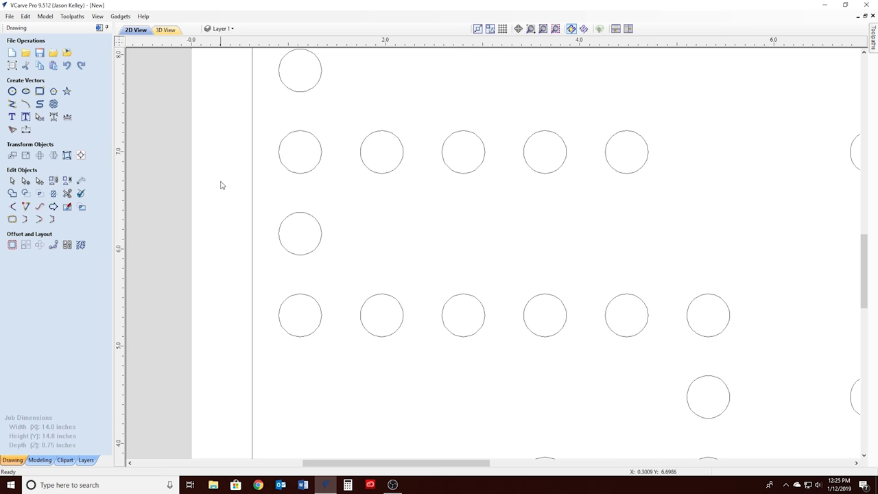
pyautogui.scroll(-5, 221, 186)
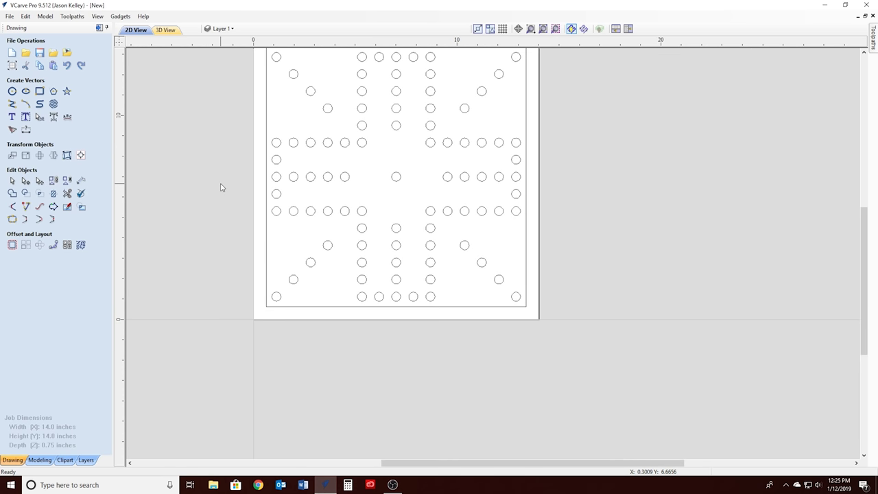
pyautogui.scroll(3, 329, 177)
pyautogui.scroll(-4, 329, 180)
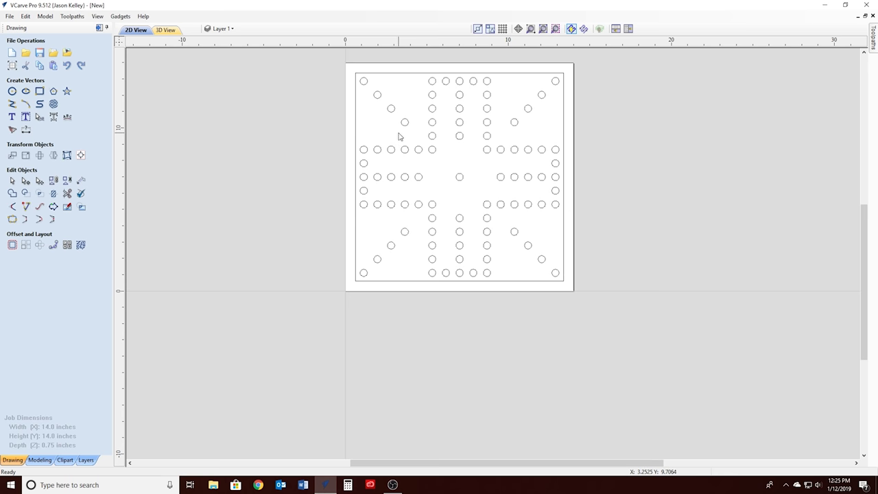
pyautogui.scroll(2, 619, 143)
pyautogui.scroll(-1, 618, 143)
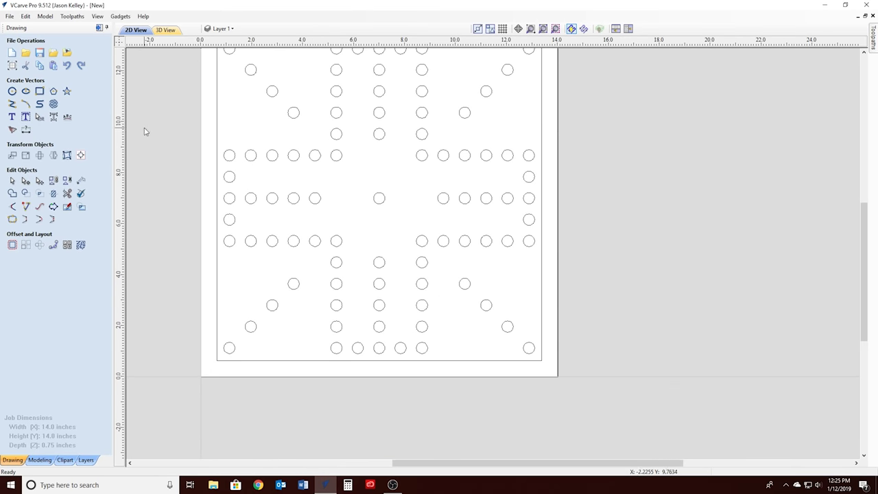
pyautogui.click(81, 181)
pyautogui.click(272, 155)
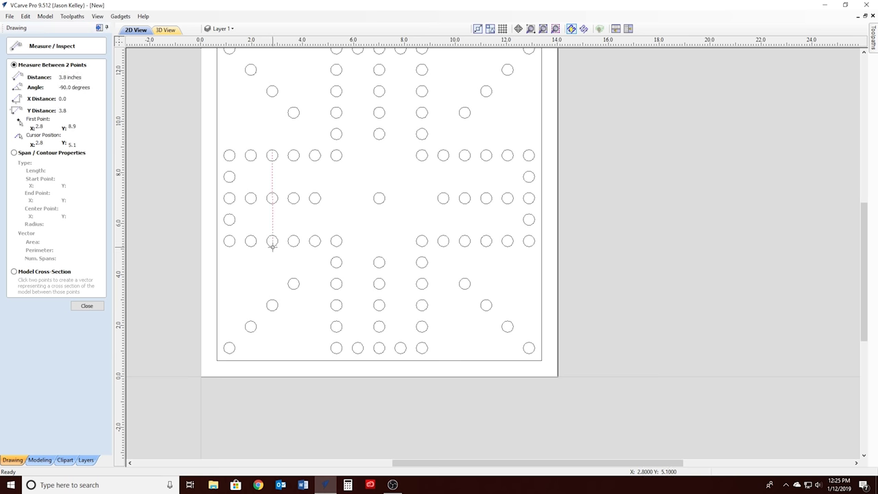
pyautogui.press('Escape')
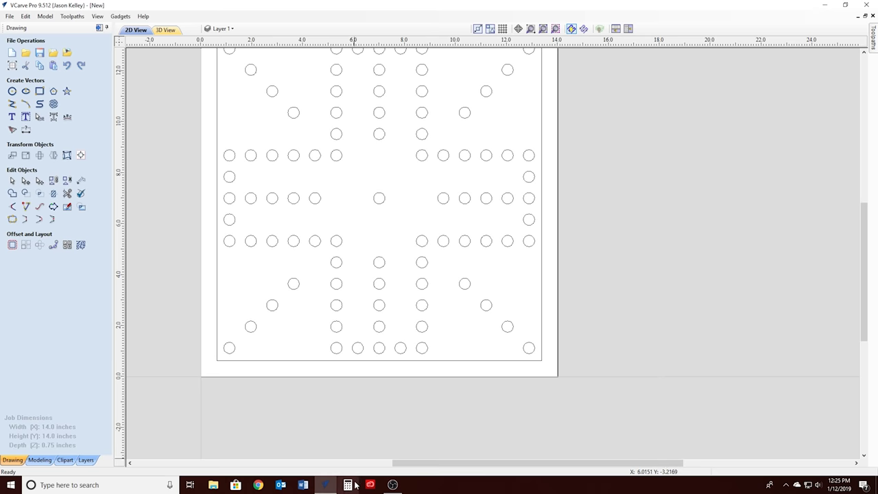
pyautogui.click(355, 484)
pyautogui.write('3.8')
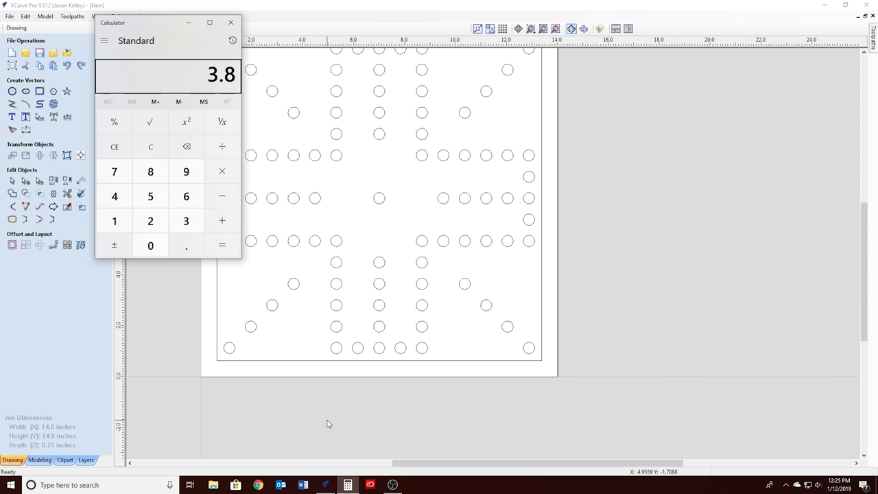
pyautogui.write('+.275+.275')
pyautogui.press('Return')
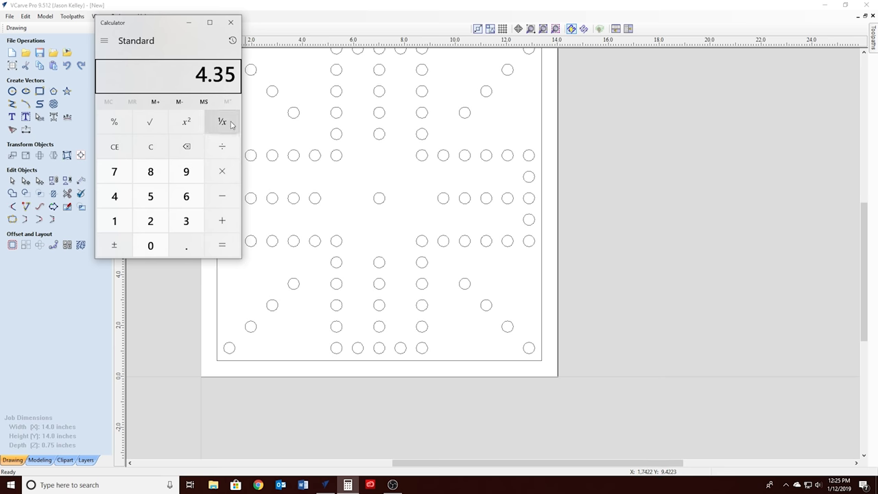
pyautogui.click(232, 22)
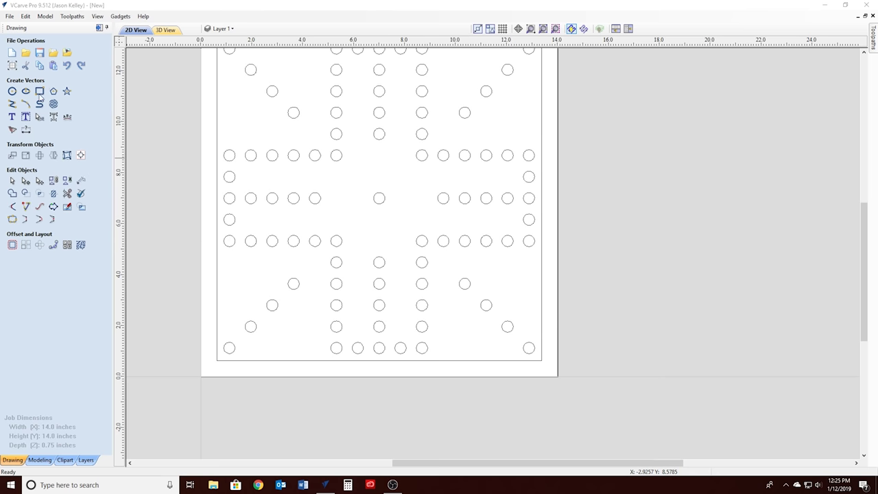
pyautogui.click(38, 92)
pyautogui.write('4.35')
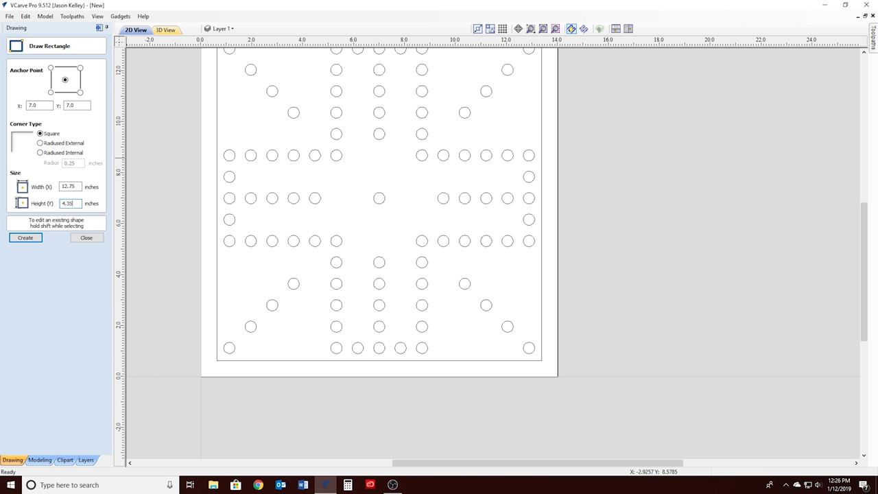
# - Create a rectangle 13 inches wide and 4.35 high, centred at 7, 7
pyautogui.moveTo(78, 185); pyautogui.dragTo(56, 189)
pyautogui.write('13')
pyautogui.click(30, 238)
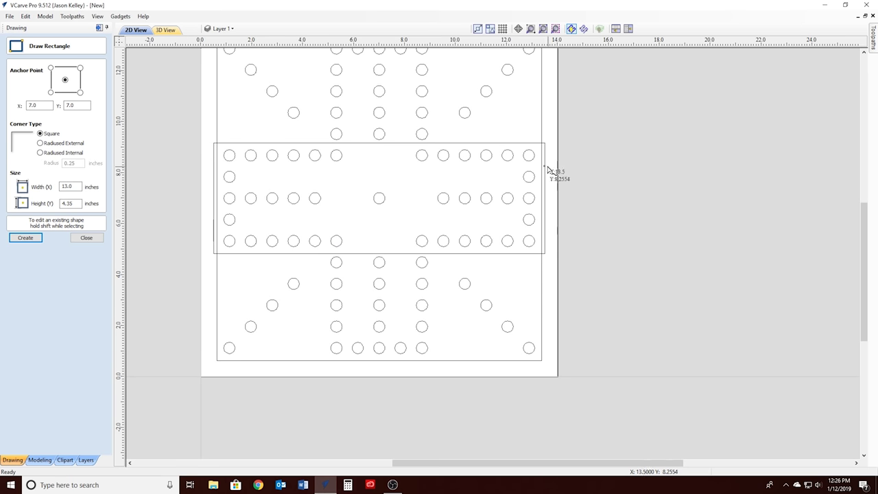
pyautogui.click(87, 237)
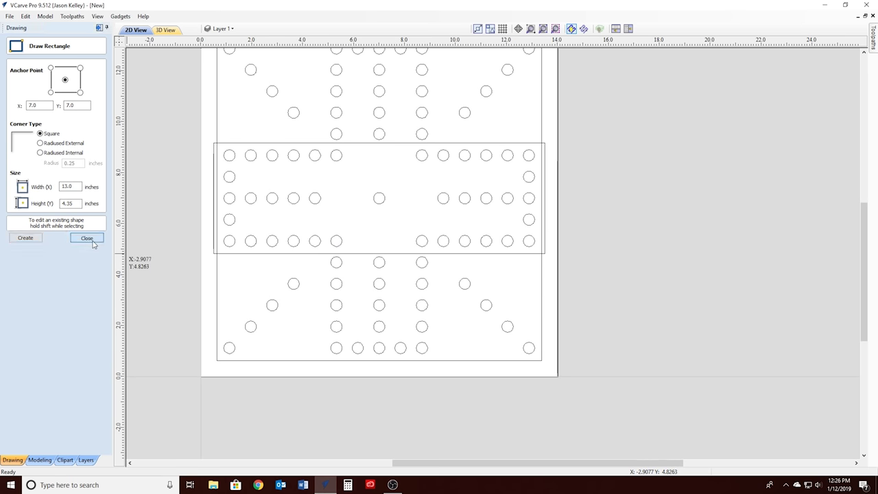
pyautogui.click(79, 194)
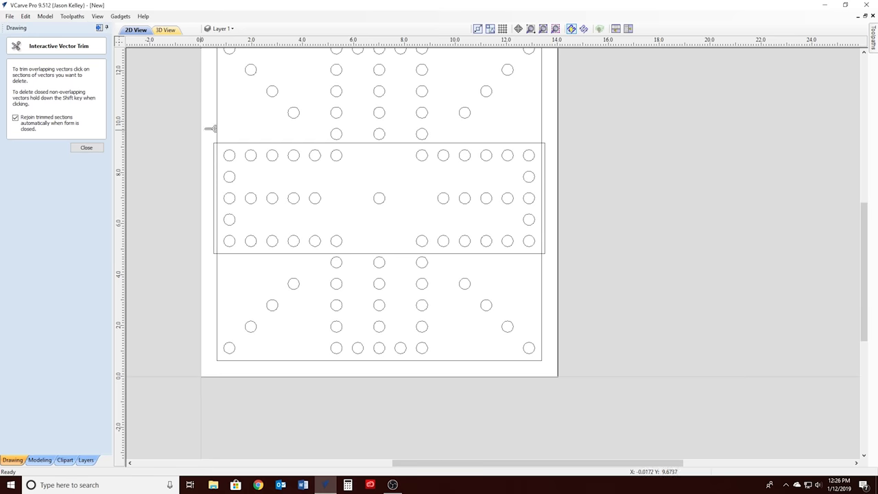
# - Trim away the stray left edge segment
pyautogui.scroll(5, 208, 126)
pyautogui.click(210, 189)
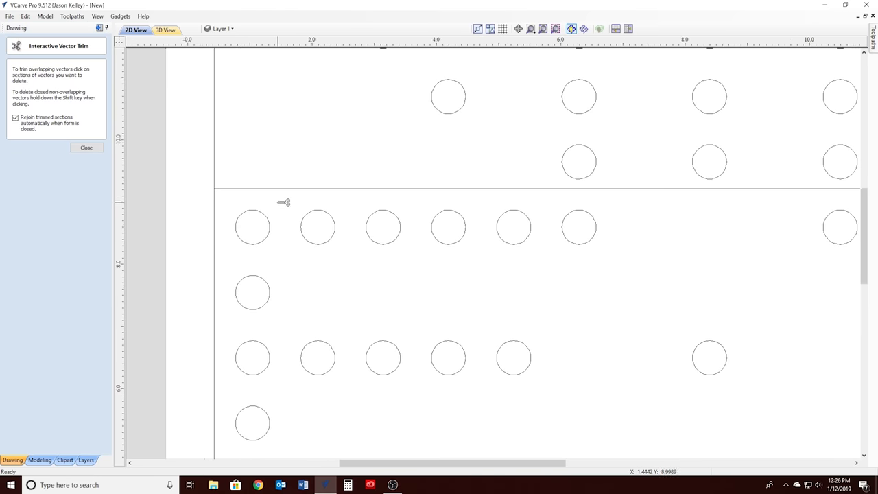
pyautogui.scroll(-5, 284, 201)
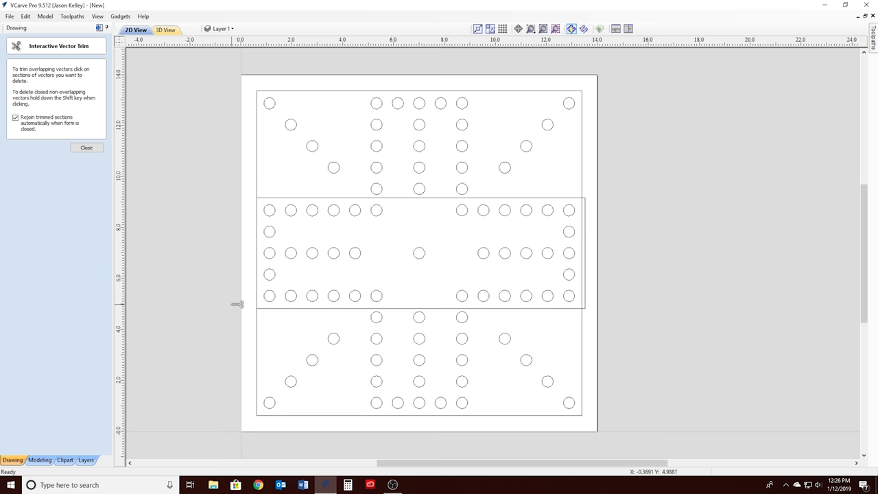
pyautogui.click(84, 148)
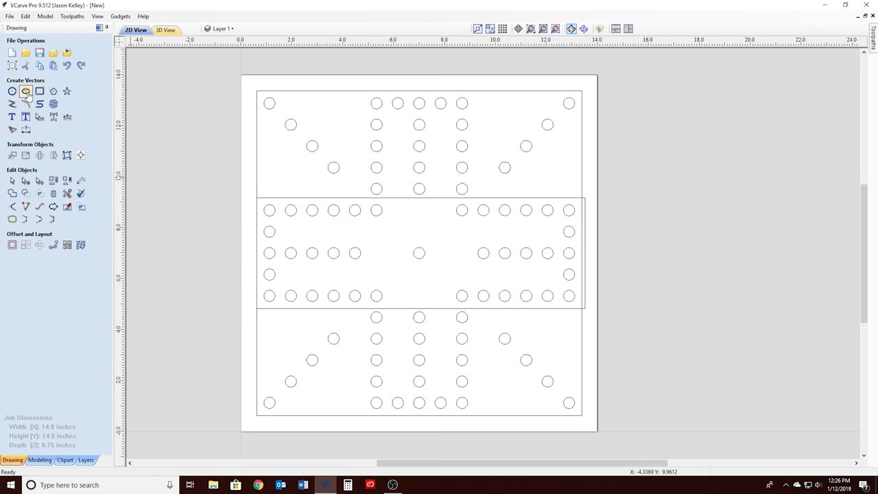
# - Create a second 13 × 4.35 inch rectangle centred at 7.0, 7.0
pyautogui.click(31, 90)
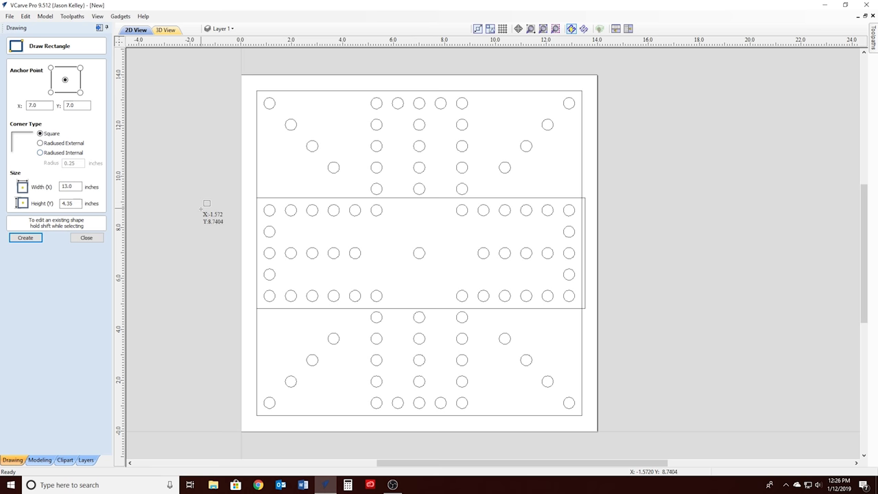
pyautogui.click(25, 238)
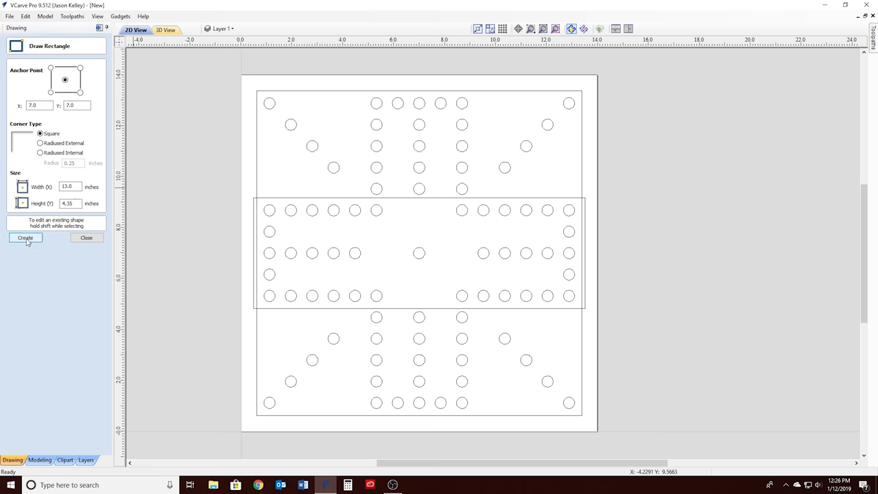
pyautogui.click(87, 238)
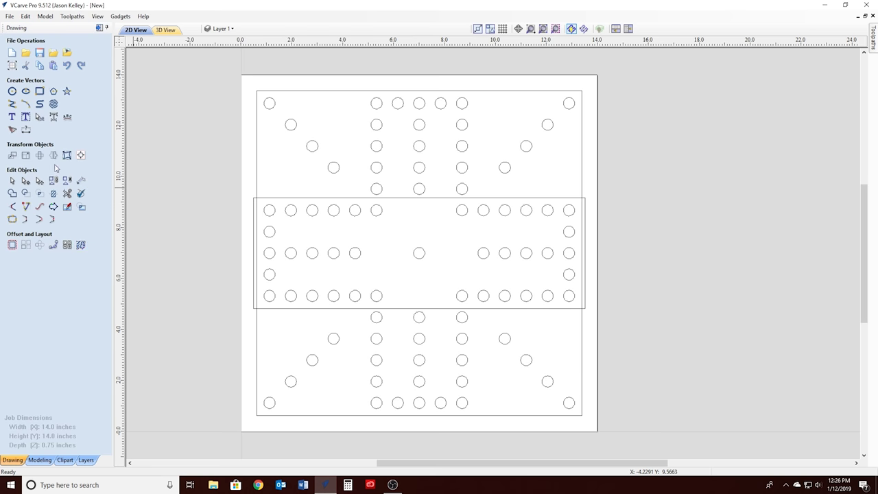
pyautogui.click(53, 157)
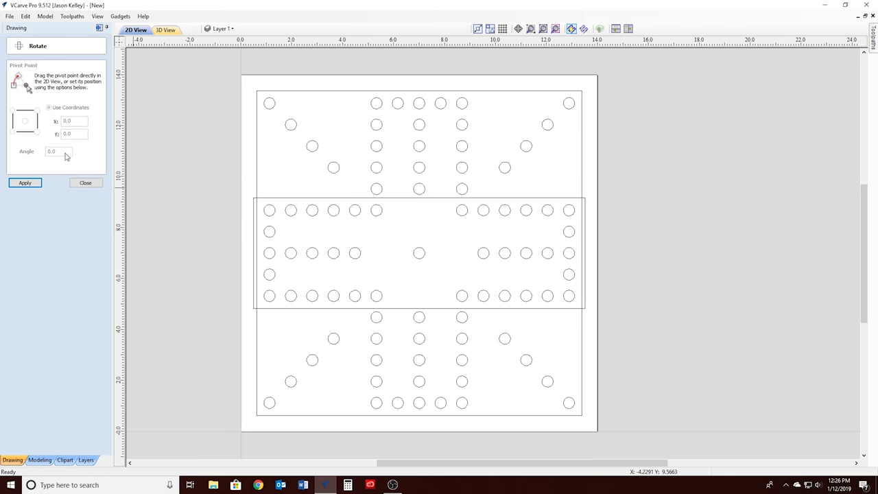
# - Rotate the middle rectangle 90° about 7.0, 7.0 into a vertical 4.35 × 13 strip
pyautogui.click(290, 199)
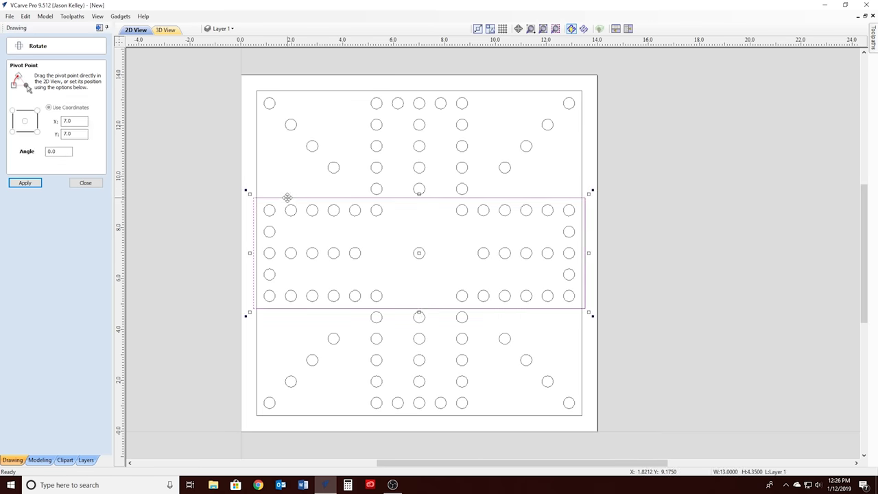
pyautogui.click(60, 152)
pyautogui.write('90')
pyautogui.press('Return')
pyautogui.click(25, 183)
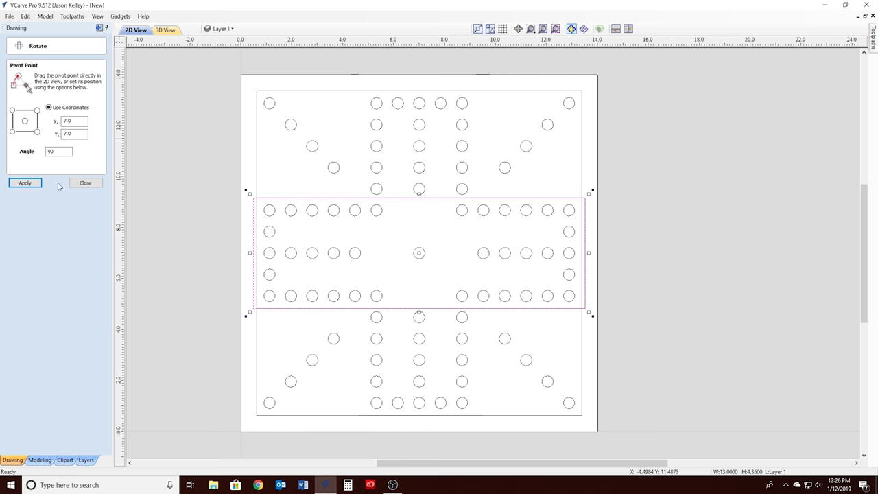
pyautogui.click(24, 183)
pyautogui.click(85, 183)
pyautogui.click(290, 159)
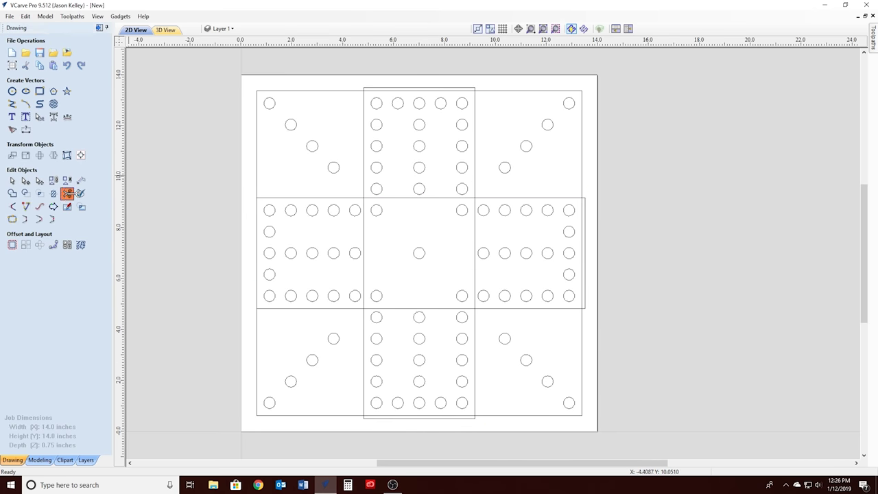
pyautogui.click(68, 195)
# - Trim away the vertical strip's ends, the centre square's four edges and the right band segment
pyautogui.click(376, 87)
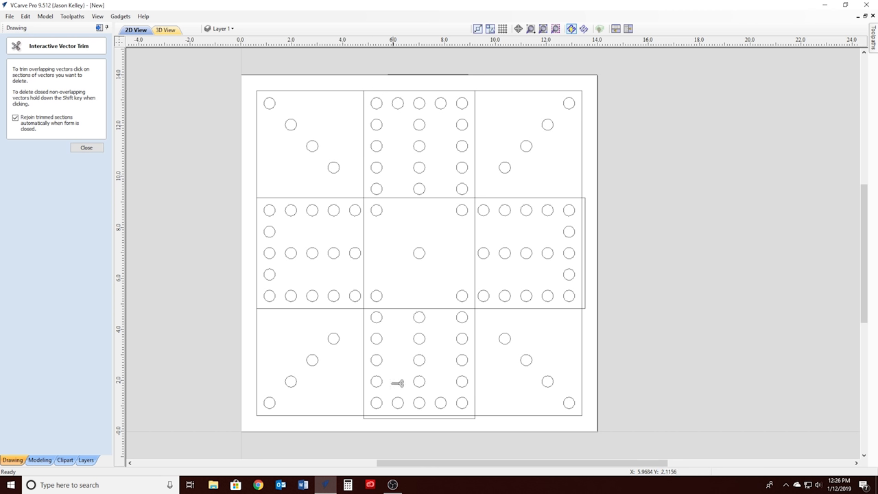
pyautogui.click(401, 417)
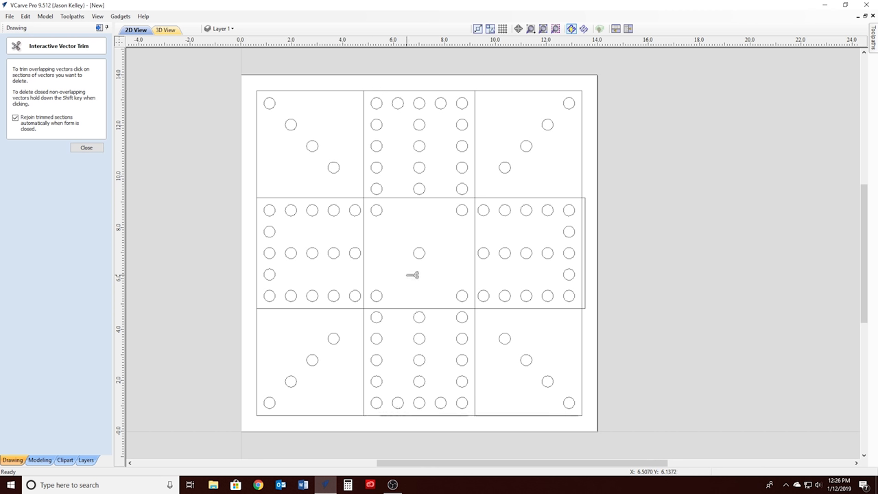
pyautogui.click(403, 199)
pyautogui.click(363, 243)
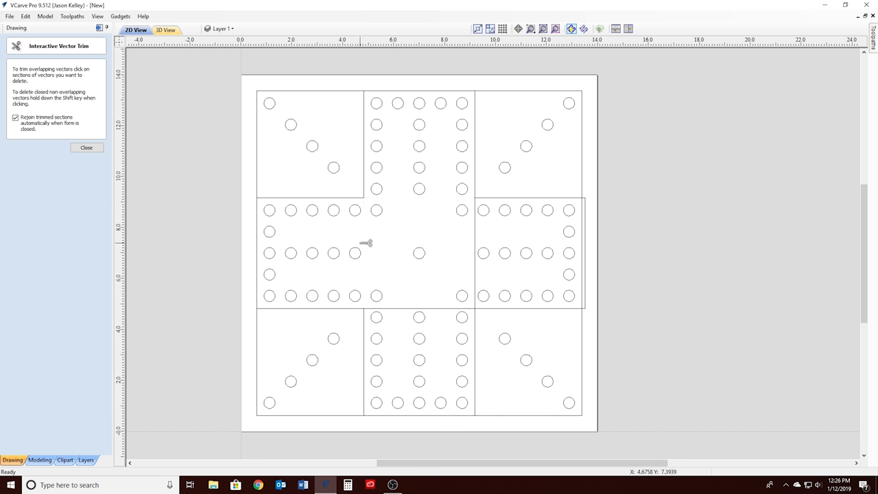
pyautogui.click(412, 308)
pyautogui.click(474, 240)
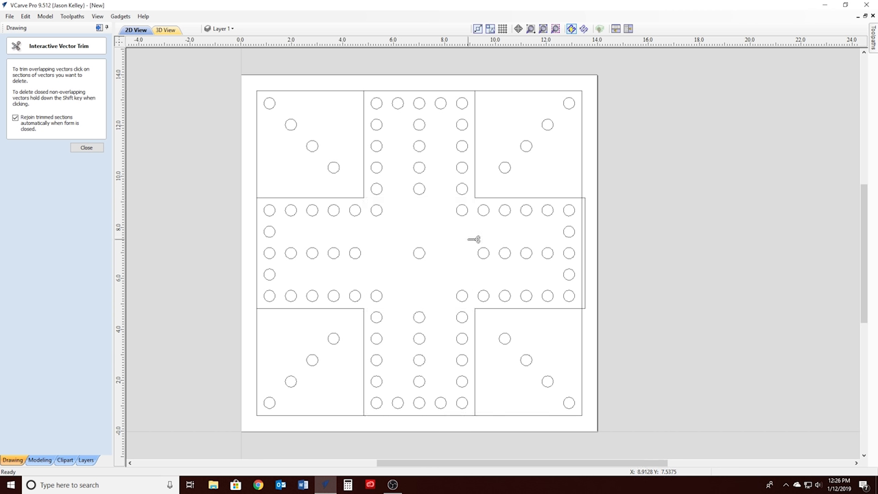
pyautogui.click(584, 216)
# - Trim the outer edges of all four corner squares, then close the trim tool
pyautogui.click(582, 165)
pyautogui.click(323, 90)
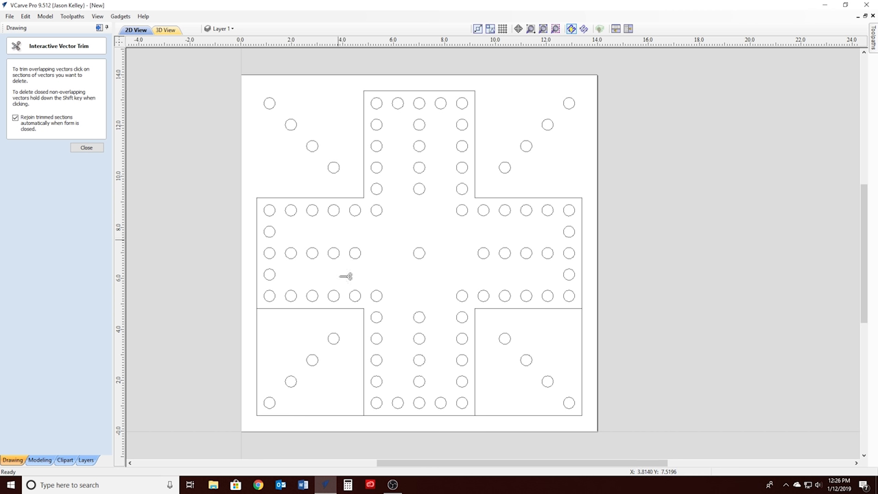
pyautogui.click(258, 362)
pyautogui.click(556, 415)
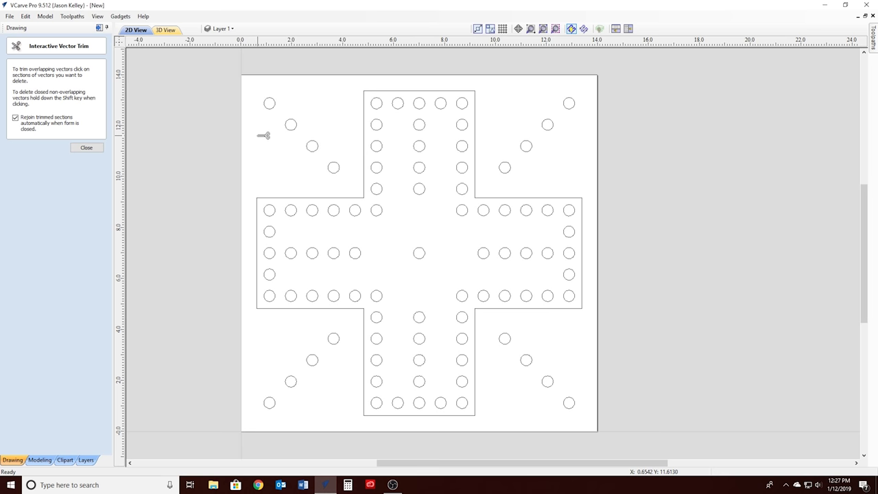
pyautogui.click(87, 147)
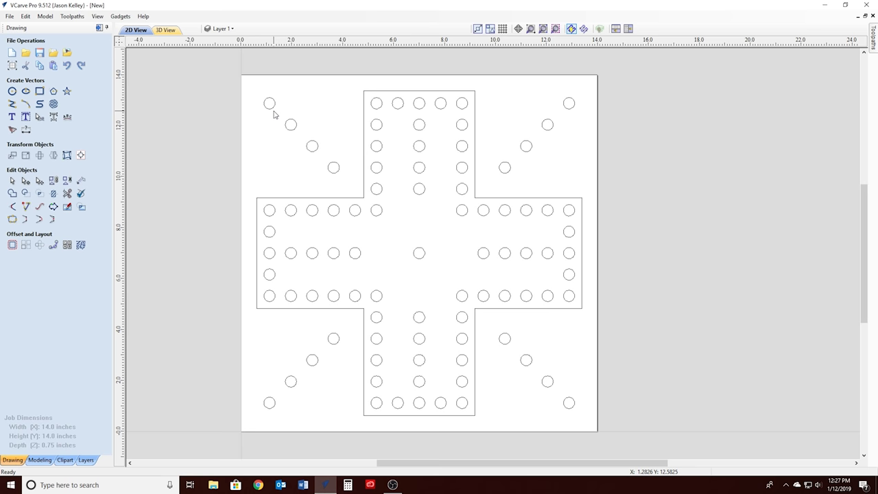
pyautogui.click(81, 180)
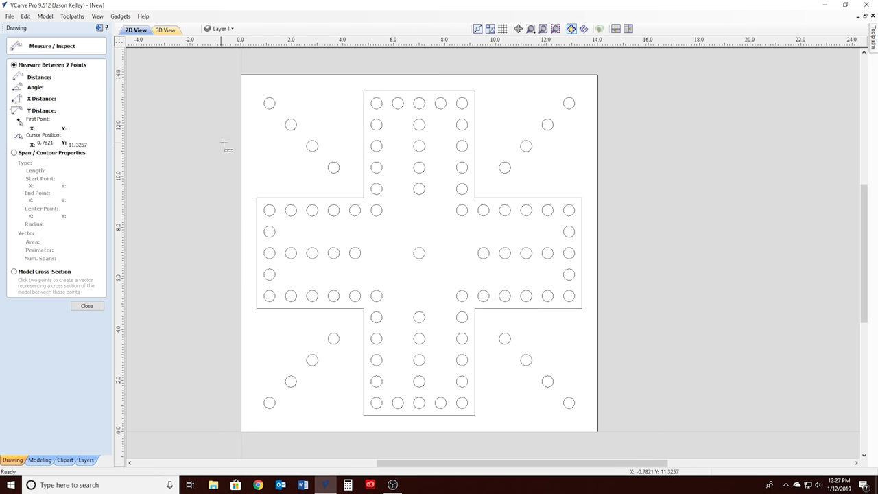
pyautogui.click(268, 103)
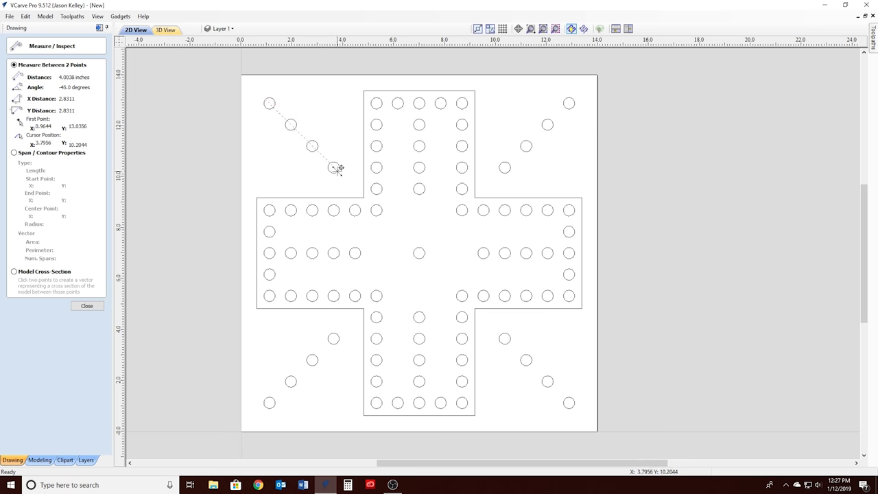
pyautogui.press('Escape')
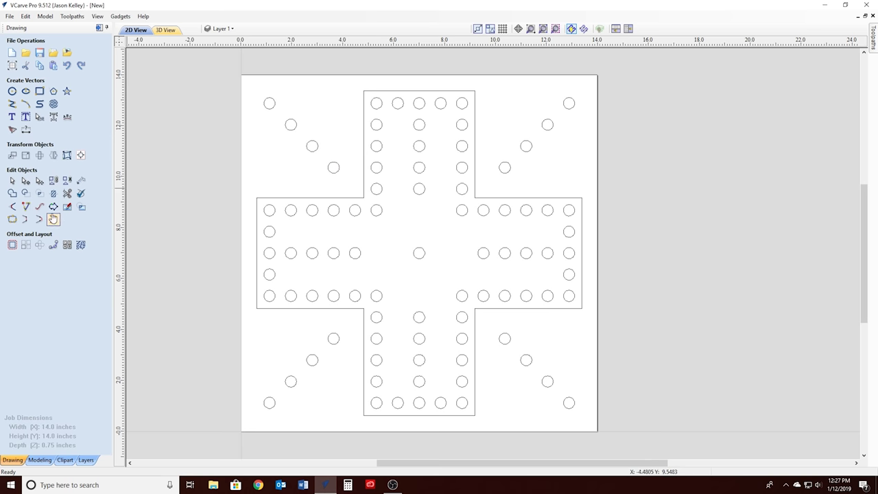
pyautogui.click(39, 91)
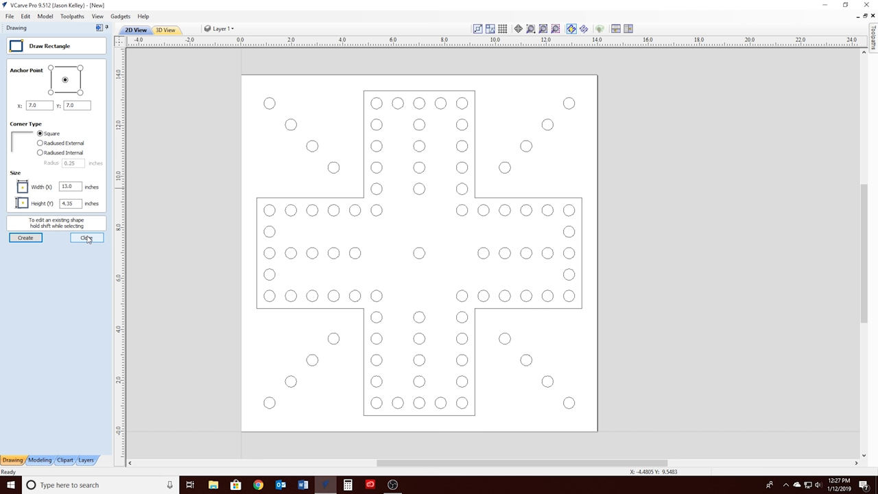
# - Cancel the rectangle, select the grouped holes and ungroup them into separate circles
pyautogui.click(86, 237)
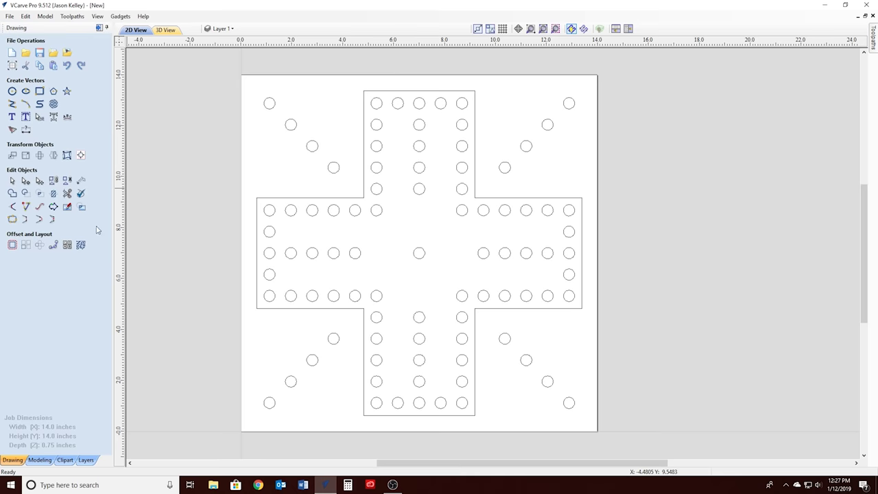
pyautogui.click(271, 104)
pyautogui.click(277, 119)
pyautogui.click(272, 109)
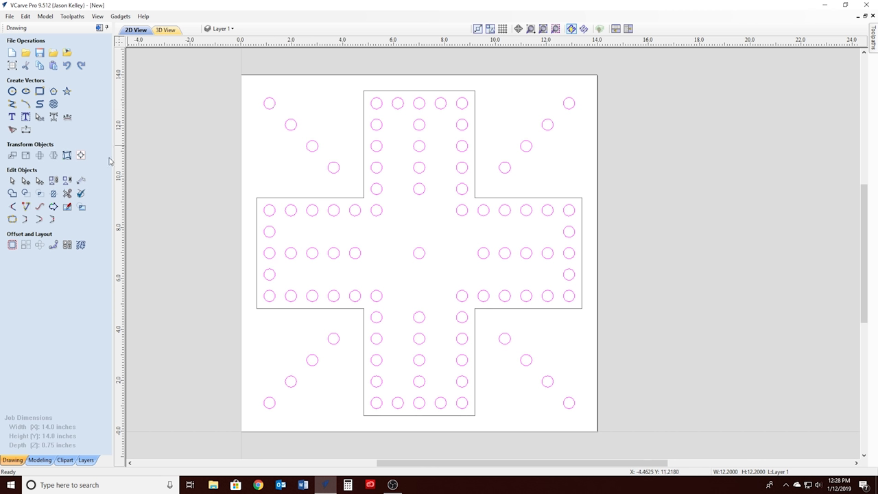
pyautogui.click(68, 183)
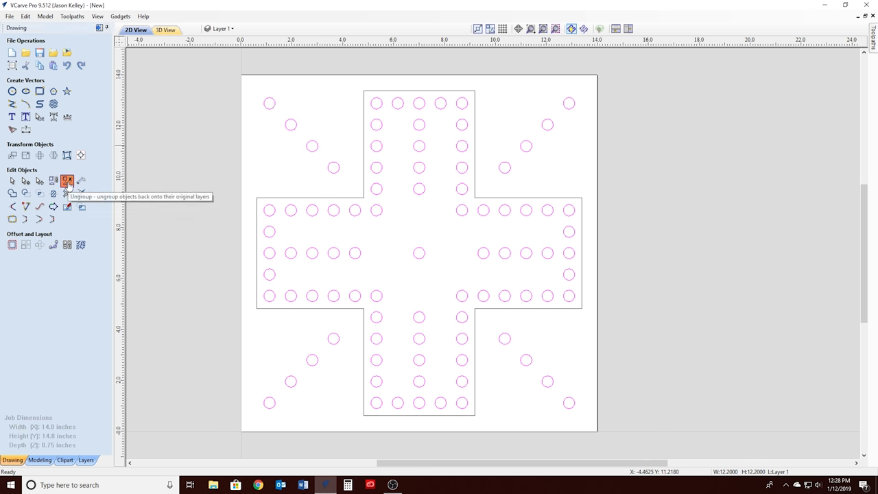
# - Select the top-left corner hole and confirm its 0.44-inch diameter in Draw Circle
pyautogui.click(270, 108)
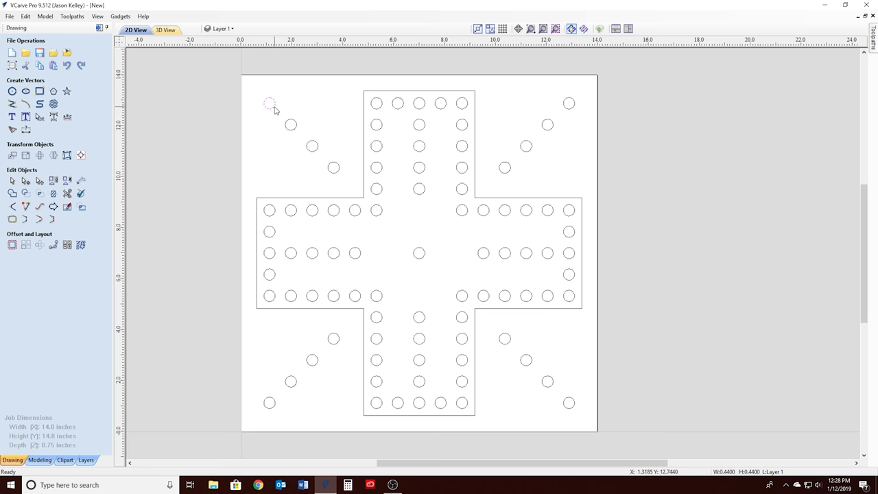
pyautogui.click(12, 91)
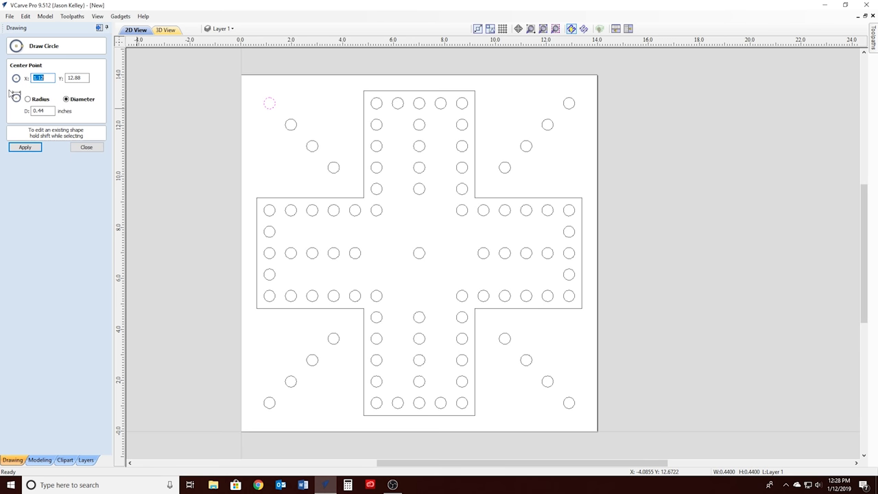
pyautogui.click(86, 146)
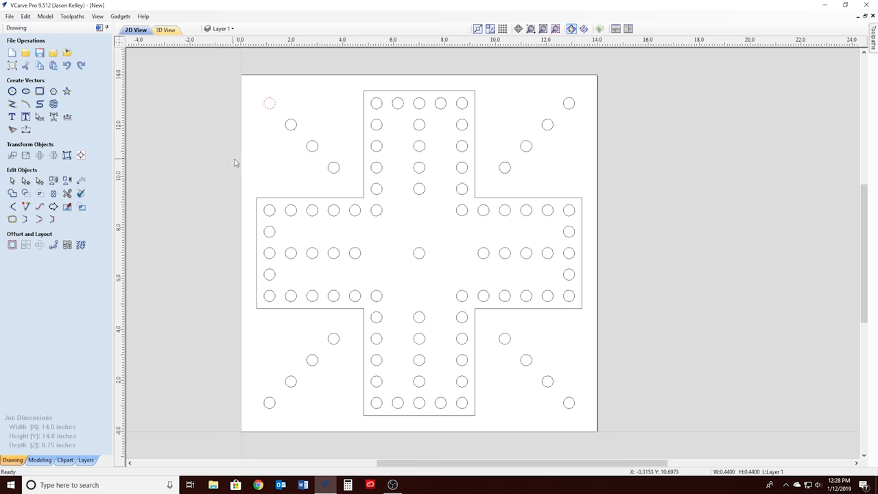
pyautogui.click(271, 114)
pyautogui.click(269, 123)
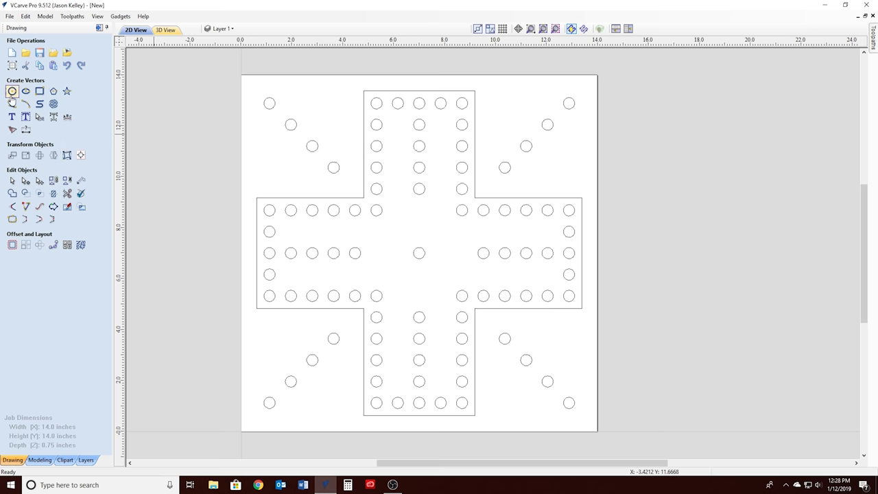
# - Draw a 0.5-inch circle centred on the top-left corner hole at X 1.12, Y 12.88
pyautogui.click(12, 90)
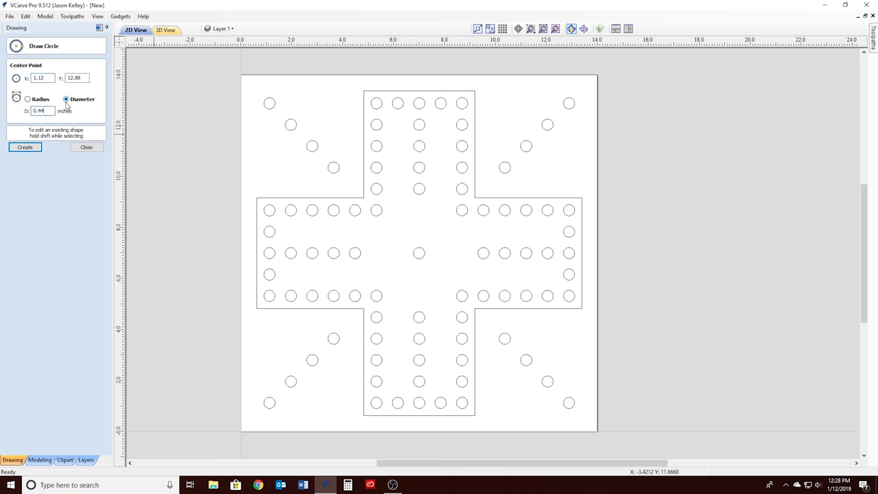
pyautogui.press('BackSpace')
pyautogui.press('BackSpace')
pyautogui.write('5')
pyautogui.click(38, 147)
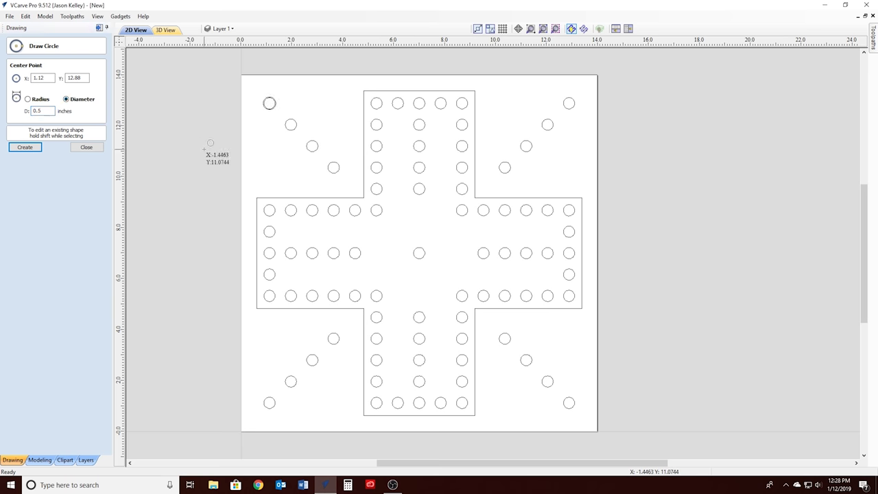
pyautogui.scroll(5, 267, 113)
pyautogui.scroll(-3, 308, 86)
pyautogui.scroll(2, 298, 61)
pyautogui.scroll(2, 295, 66)
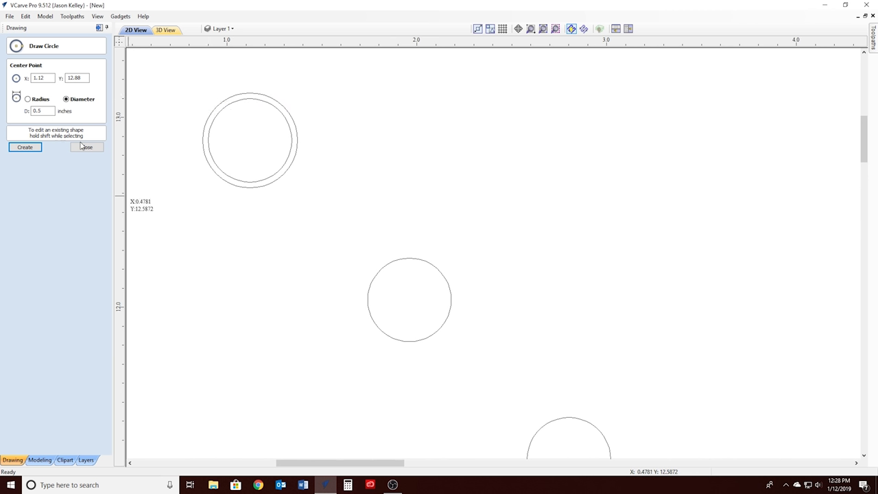
# - Create a 0.75-inch ring at the same centre and delete the extra 0.5-inch circle
pyautogui.moveTo(50, 110); pyautogui.dragTo(39, 111)
pyautogui.write('1')
pyautogui.write('750')
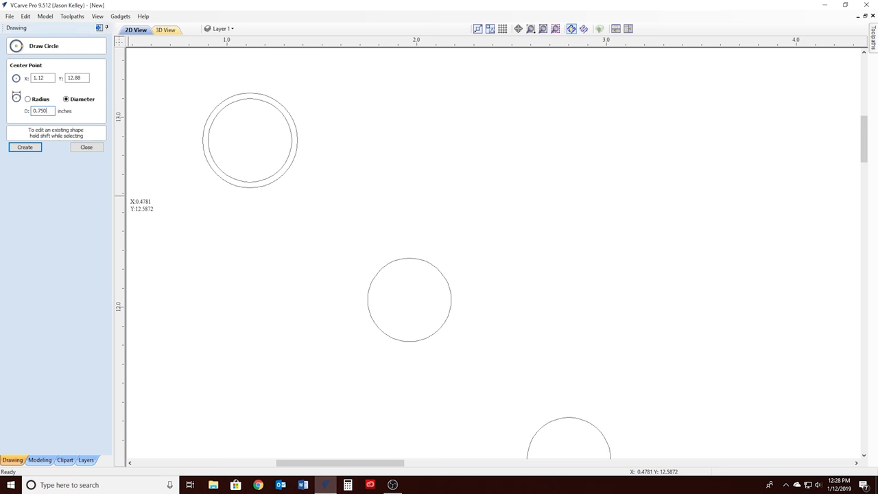
pyautogui.click(45, 149)
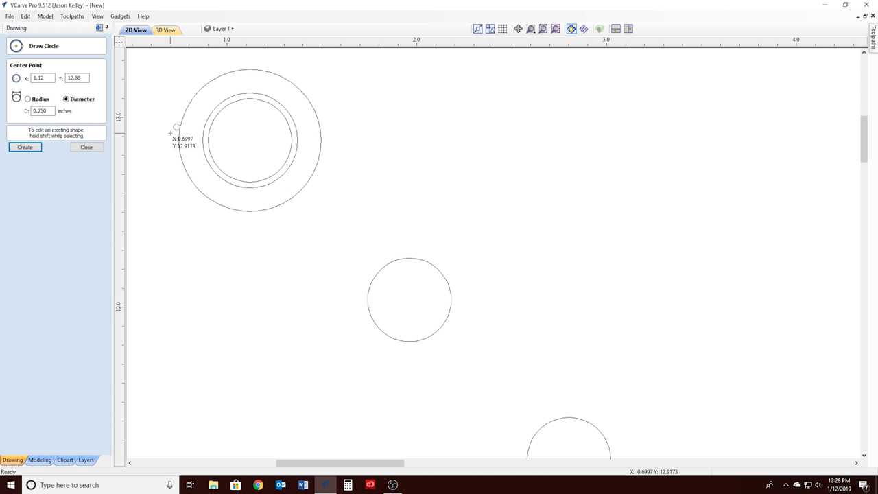
pyautogui.click(72, 147)
pyautogui.click(209, 162)
pyautogui.press('Delete')
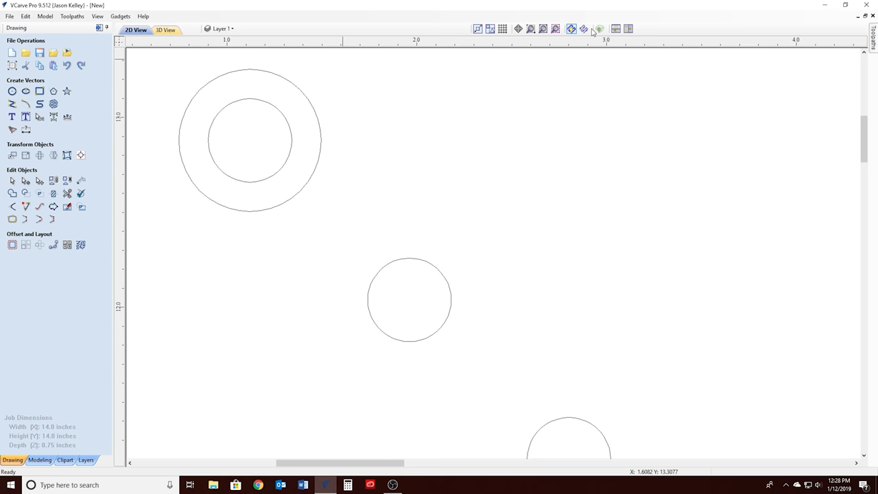
# - Select the circle of the second hole along the top-left diagonal
pyautogui.scroll(-1, 583, 55)
pyautogui.scroll(-3, 504, 98)
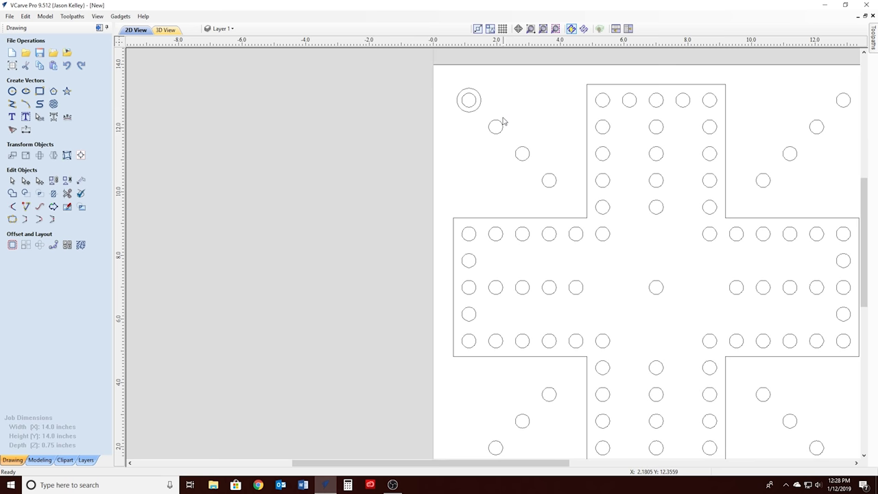
pyautogui.click(501, 124)
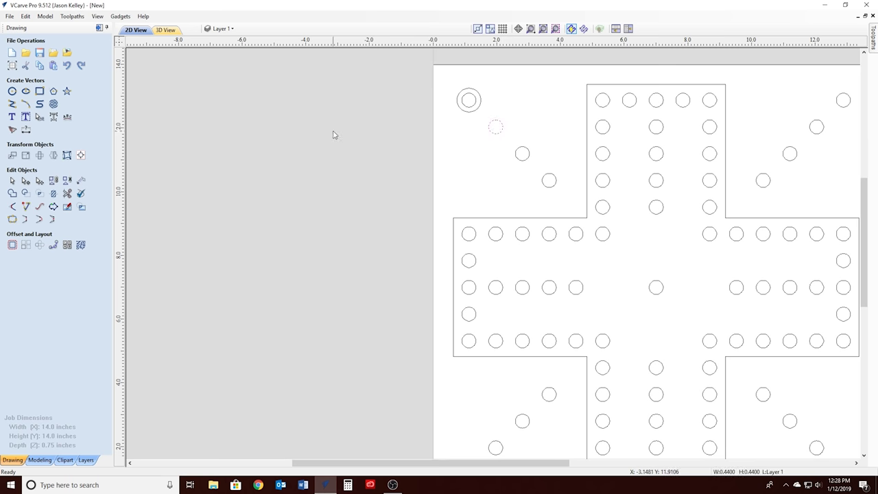
pyautogui.click(483, 153)
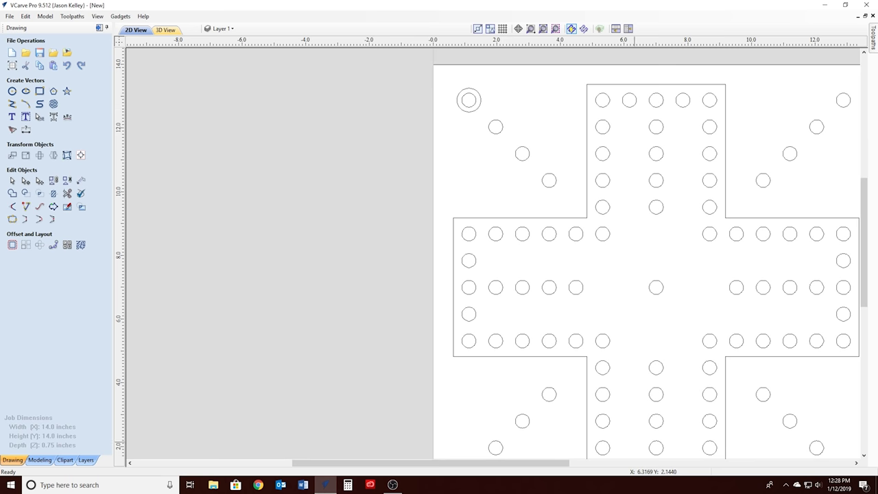
pyautogui.moveTo(446, 463); pyautogui.dragTo(542, 458)
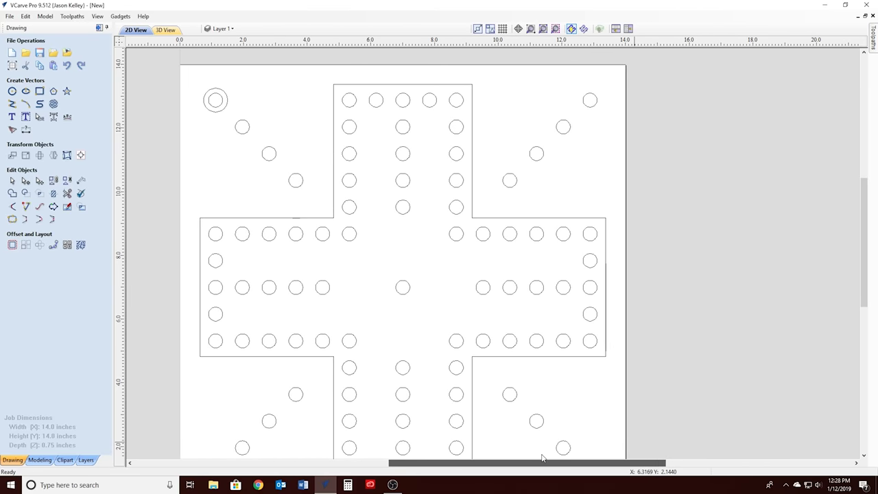
pyautogui.click(249, 131)
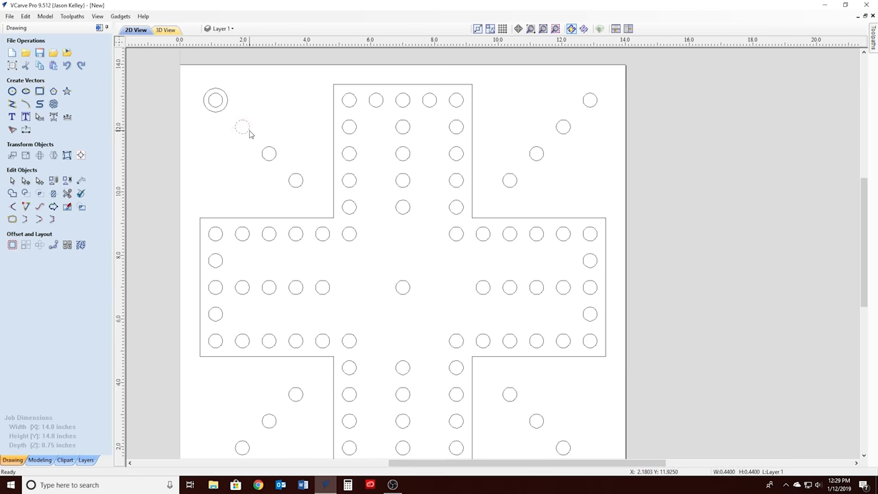
# - Draw a 0.75-inch ring around the second diagonal hole at X 1.96, Y 12.04
pyautogui.click(14, 91)
pyautogui.click(45, 110)
pyautogui.press('BackSpace')
pyautogui.press('BackSpace')
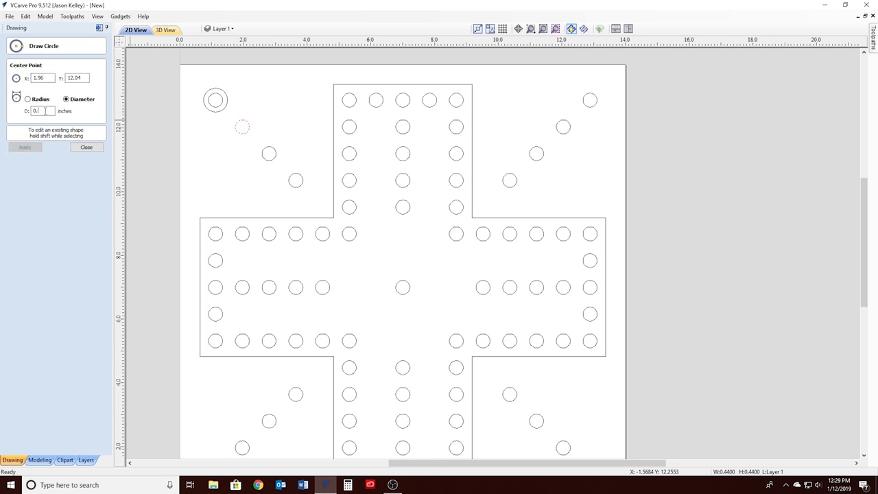
pyautogui.write('75')
pyautogui.click(31, 147)
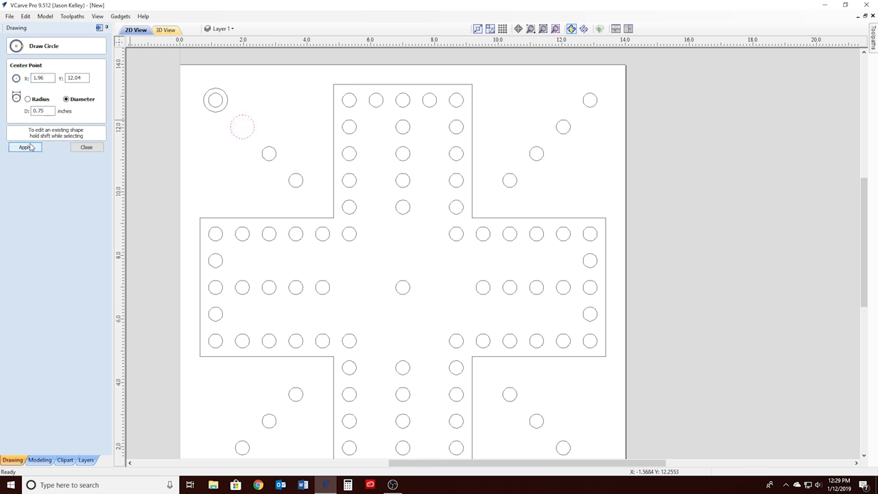
pyautogui.click(86, 147)
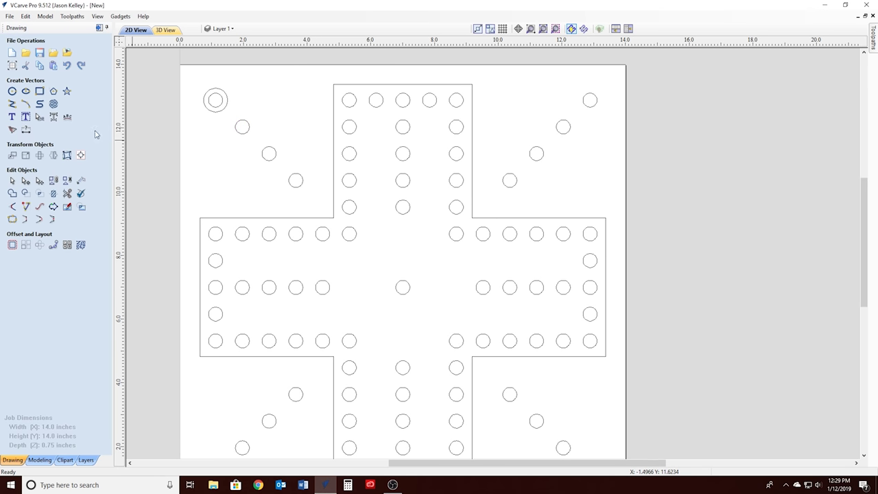
pyautogui.click(12, 91)
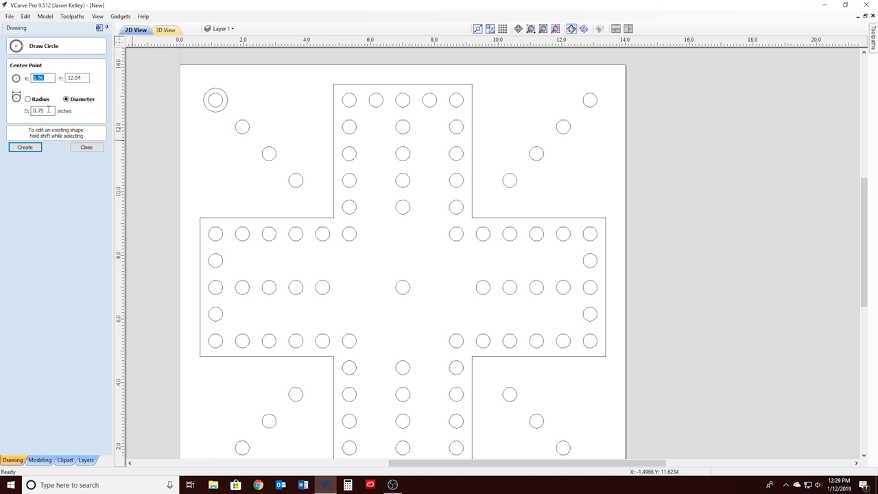
pyautogui.click(25, 147)
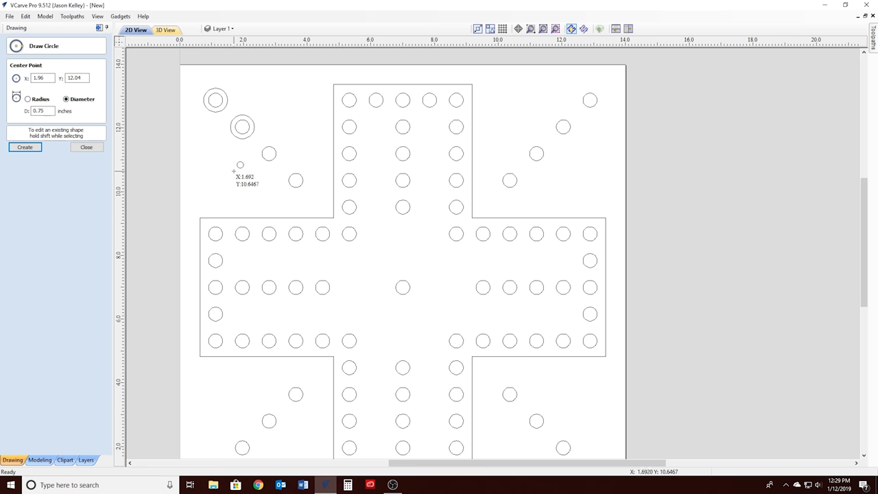
pyautogui.click(87, 146)
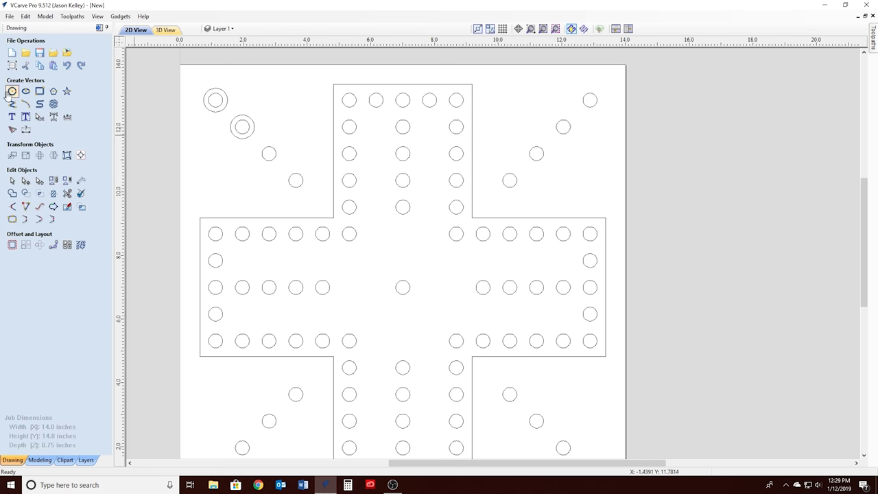
# - Drag a copy of that ring onto the third diagonal hole
pyautogui.click(11, 96)
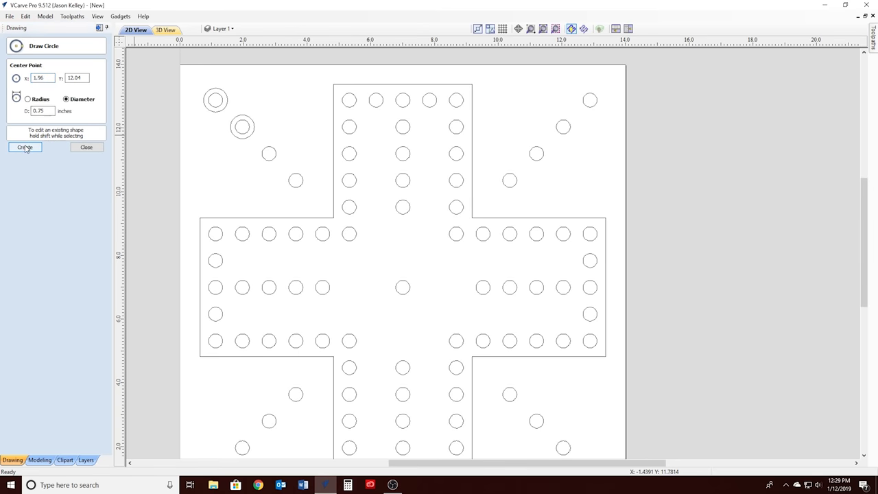
pyautogui.click(86, 147)
pyautogui.click(245, 138)
pyautogui.moveTo(246, 138); pyautogui.dragTo(267, 154)
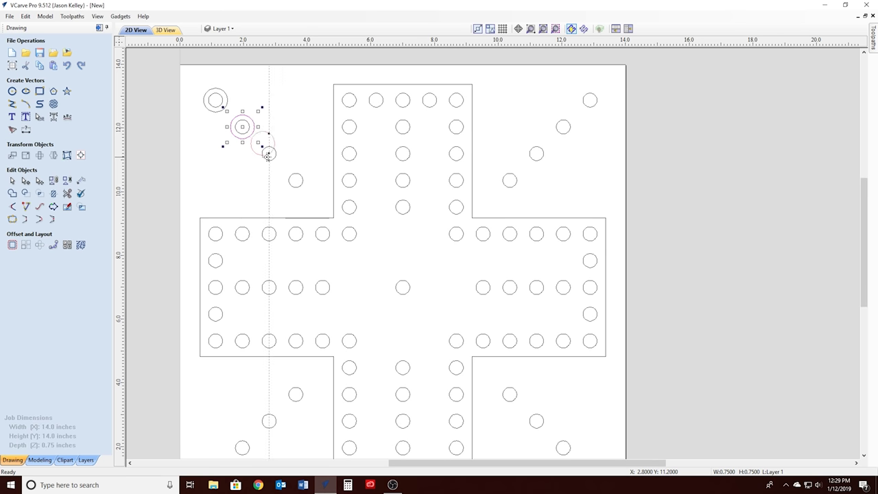
pyautogui.keyDown('ctrl'); pyautogui.moveTo(268, 154); pyautogui.dragTo(272, 163); pyautogui.keyUp('ctrl')
pyautogui.click(228, 186)
# - Drag another ring copy onto the fourth diagonal hole
pyautogui.click(12, 90)
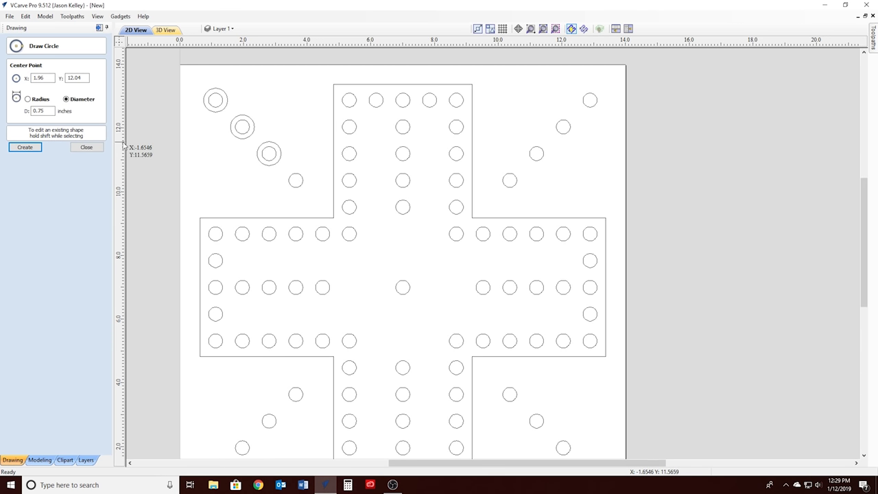
pyautogui.click(86, 146)
pyautogui.click(246, 137)
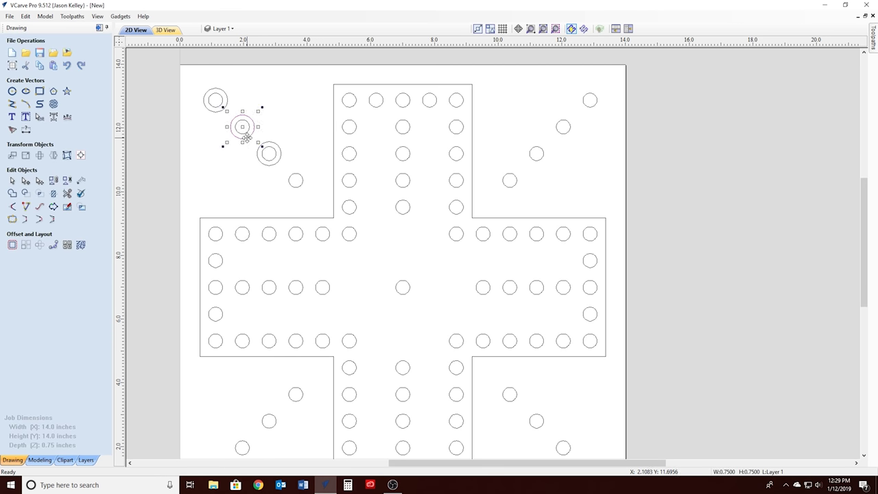
pyautogui.keyDown('ctrl'); pyautogui.moveTo(248, 135); pyautogui.dragTo(302, 190); pyautogui.keyUp('ctrl')
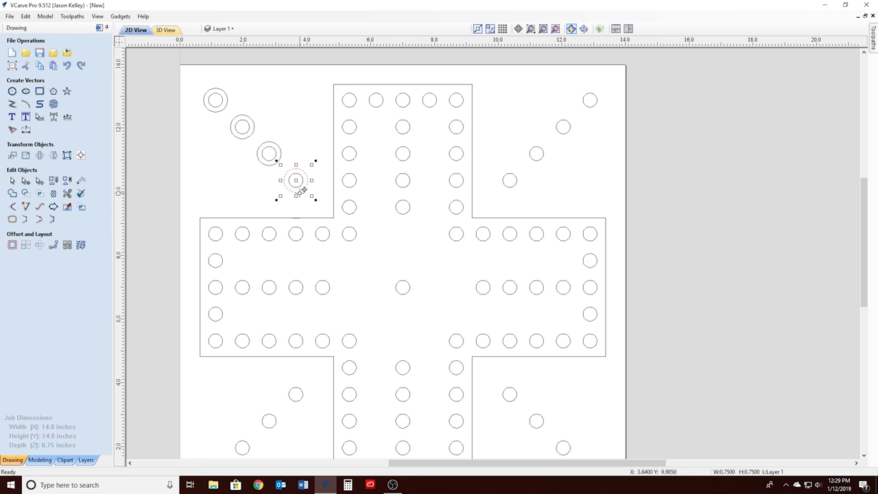
pyautogui.click(290, 107)
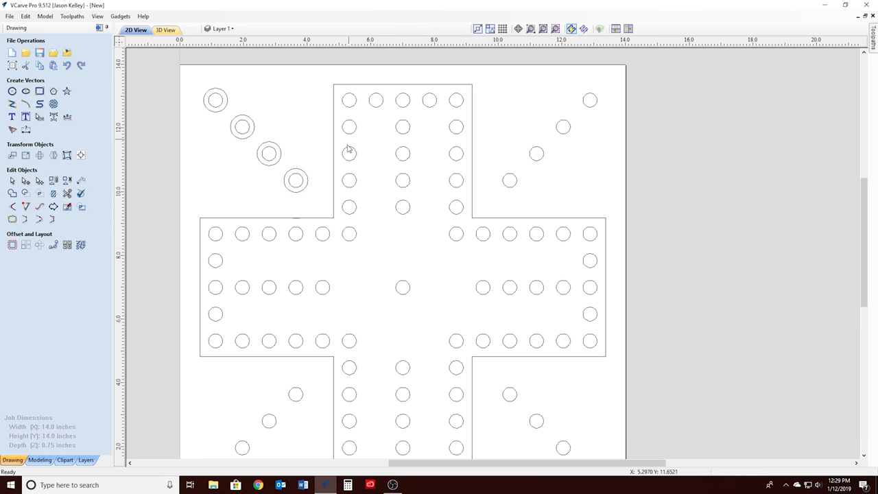
pyautogui.click(309, 181)
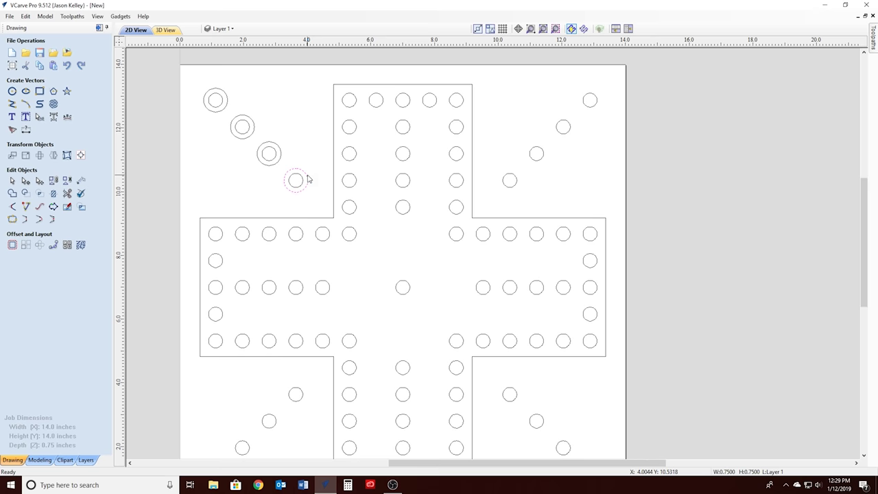
# - Copy and paste a ring onto the upper-right corner hole and centre it
pyautogui.rightClick(308, 181)
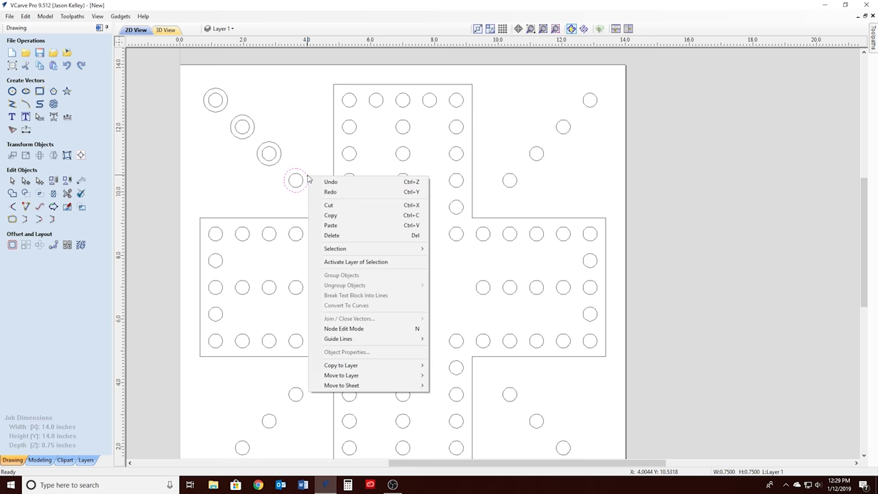
pyautogui.click(330, 216)
pyautogui.rightClick(302, 156)
pyautogui.click(325, 205)
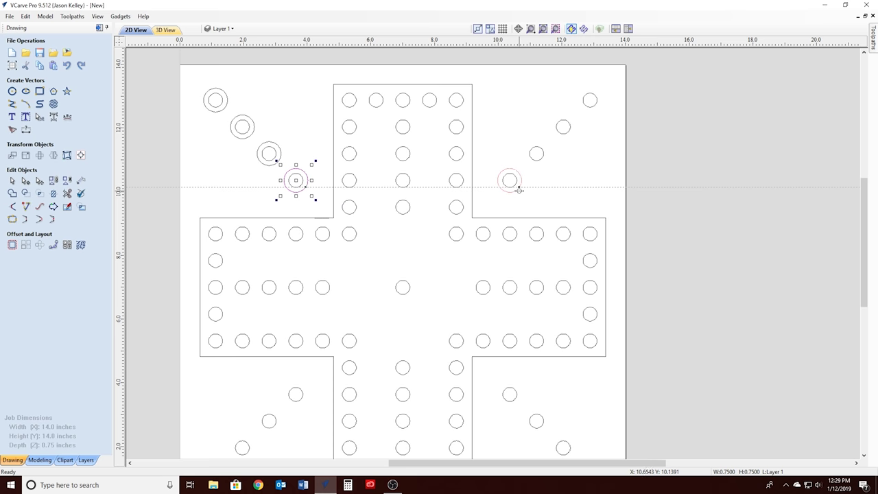
pyautogui.moveTo(520, 190); pyautogui.dragTo(519, 190)
pyautogui.click(545, 200)
pyautogui.scroll(3, 521, 191)
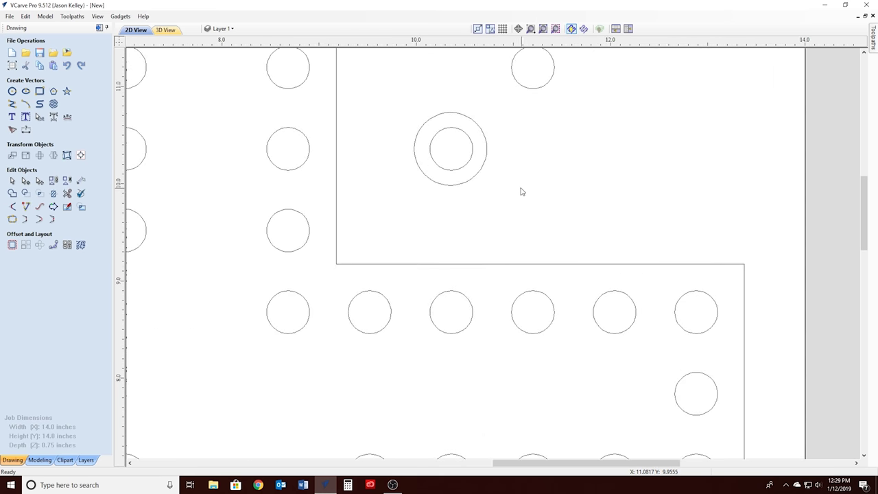
pyautogui.click(478, 175)
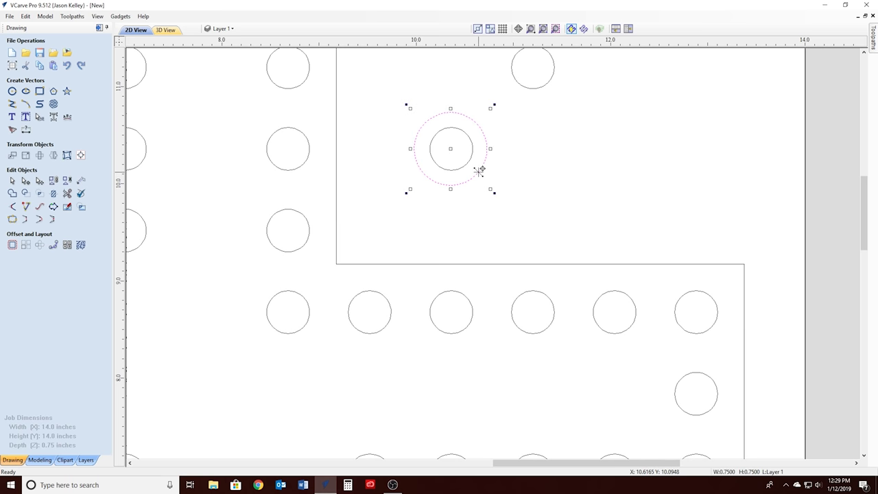
pyautogui.moveTo(478, 171); pyautogui.dragTo(476, 170)
pyautogui.click(528, 176)
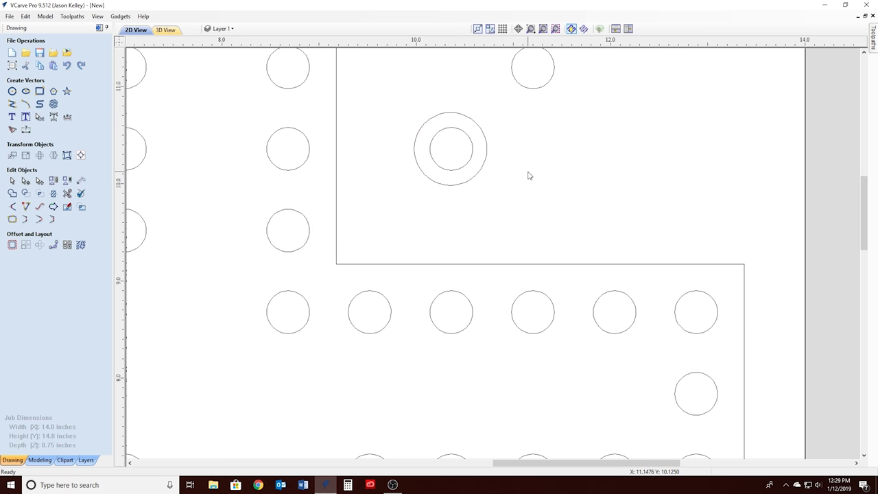
pyautogui.scroll(-3, 528, 176)
# - Cut, paste and drag a ring copy onto the next upper-right diagonal hole
pyautogui.rightClick(511, 162)
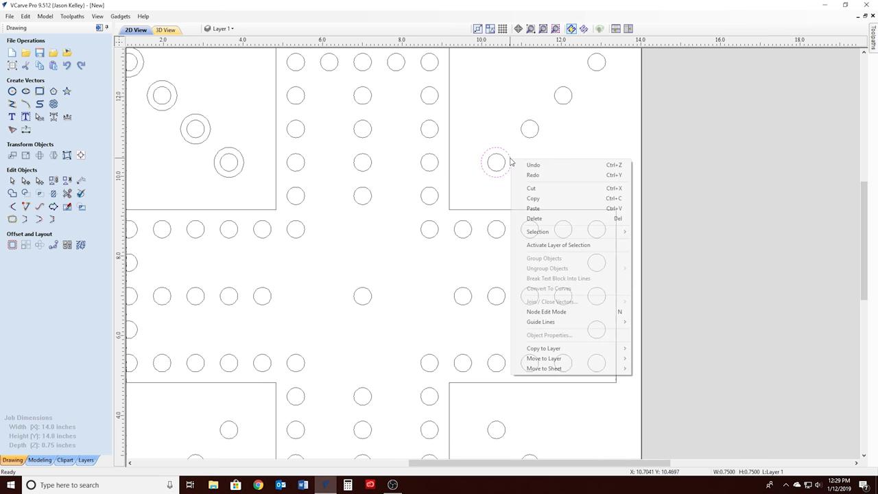
pyautogui.click(542, 198)
pyautogui.rightClick(534, 158)
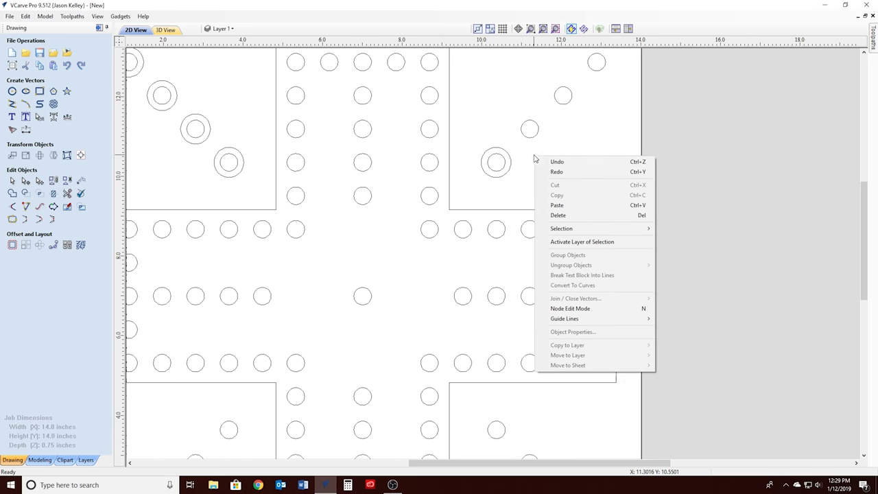
pyautogui.click(557, 205)
pyautogui.moveTo(511, 167); pyautogui.dragTo(542, 136)
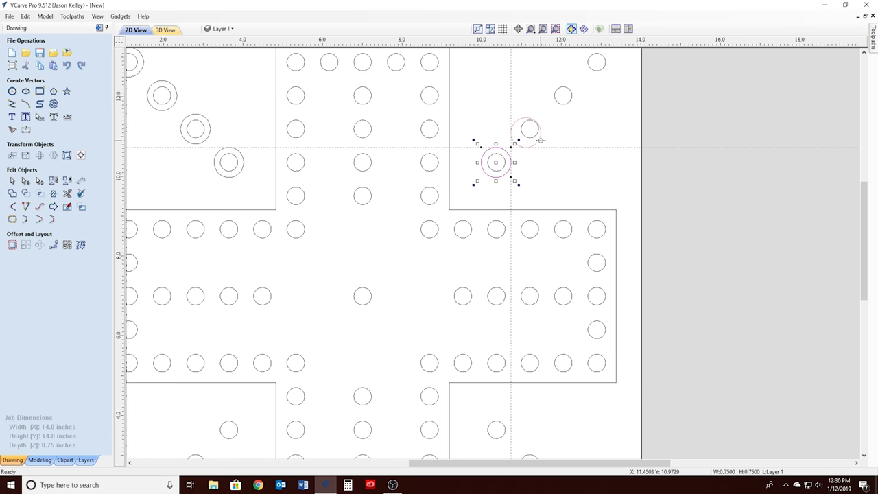
pyautogui.moveTo(541, 136); pyautogui.dragTo(544, 135)
pyautogui.click(571, 144)
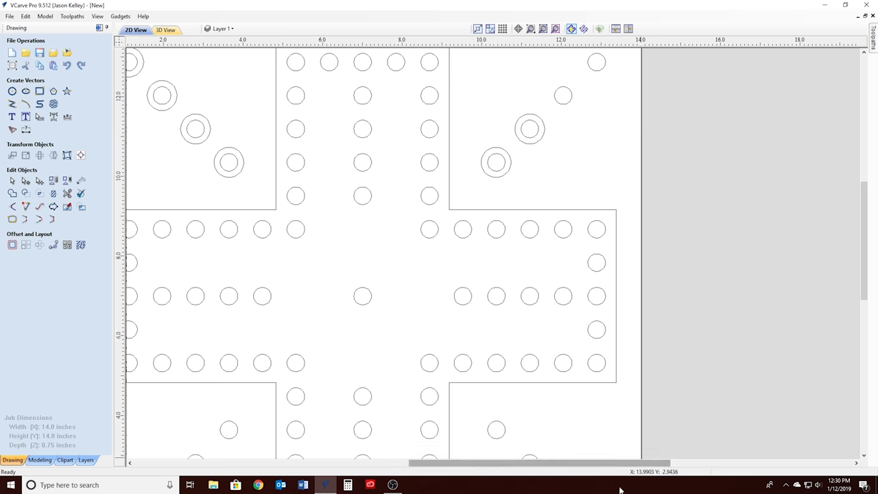
# - Copy rings onto the remaining inner holes of the upper-right diagonal
pyautogui.hscroll(2, 858, 244)
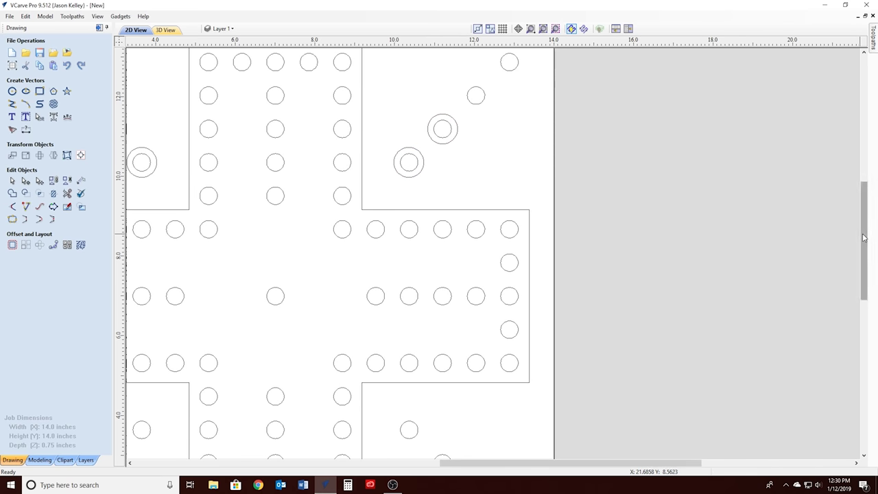
pyautogui.moveTo(863, 244); pyautogui.dragTo(862, 193)
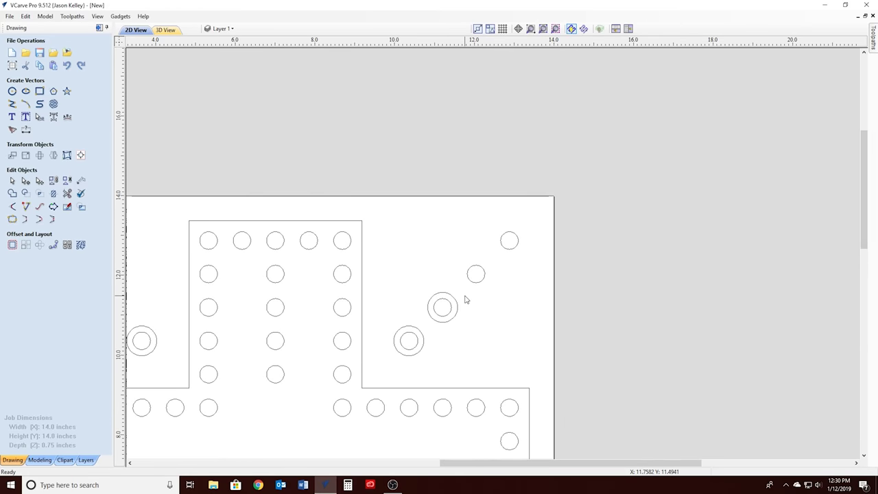
pyautogui.click(421, 340)
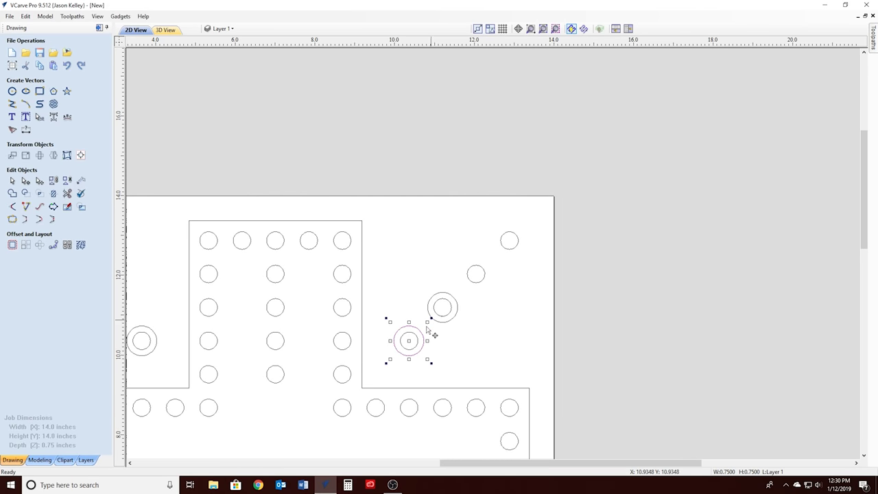
pyautogui.moveTo(420, 339); pyautogui.dragTo(486, 275)
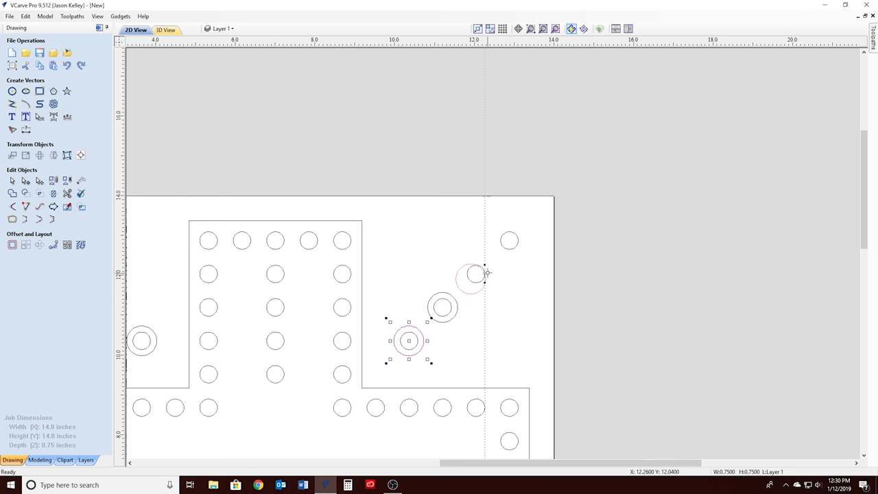
pyautogui.moveTo(486, 275)
pyautogui.mouseDown()
pyautogui.moveTo(494, 269)
pyautogui.moveTo(488, 278)
pyautogui.mouseUp()
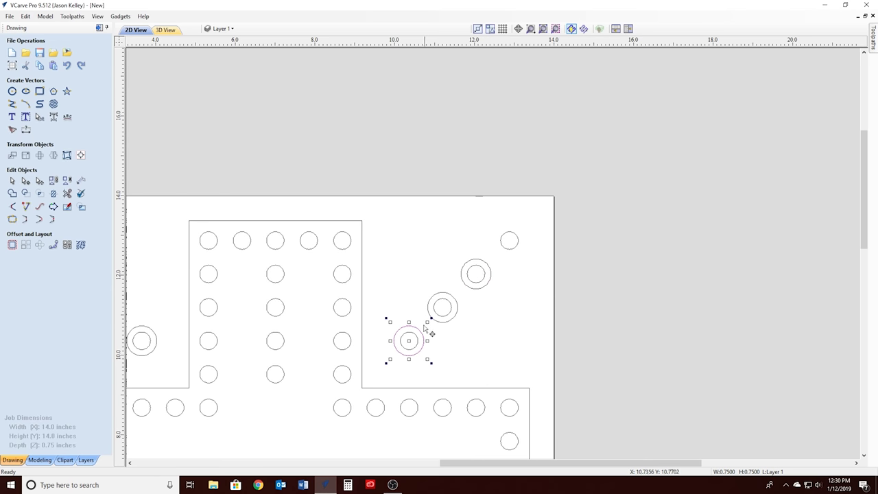
pyautogui.moveTo(420, 331); pyautogui.dragTo(522, 235)
pyautogui.scroll(-3, 439, 299)
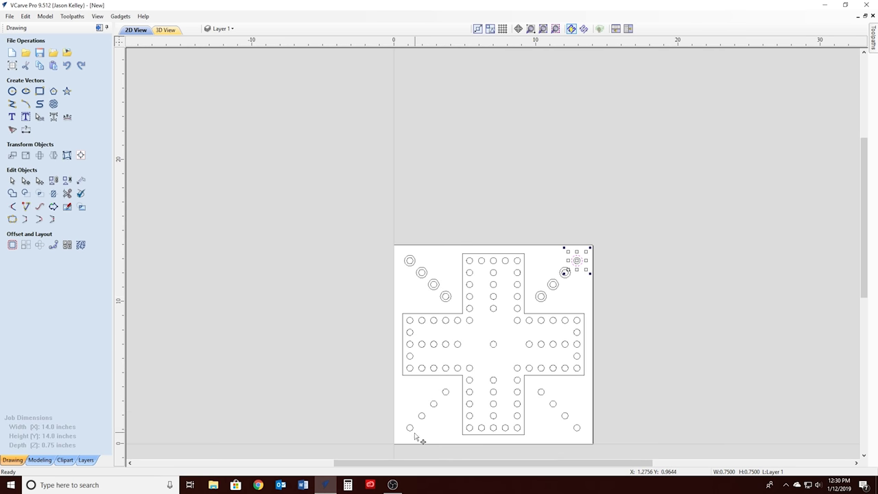
# - Copy and paste the lower-left corner hole circle
pyautogui.scroll(3, 415, 437)
pyautogui.scroll(2, 417, 443)
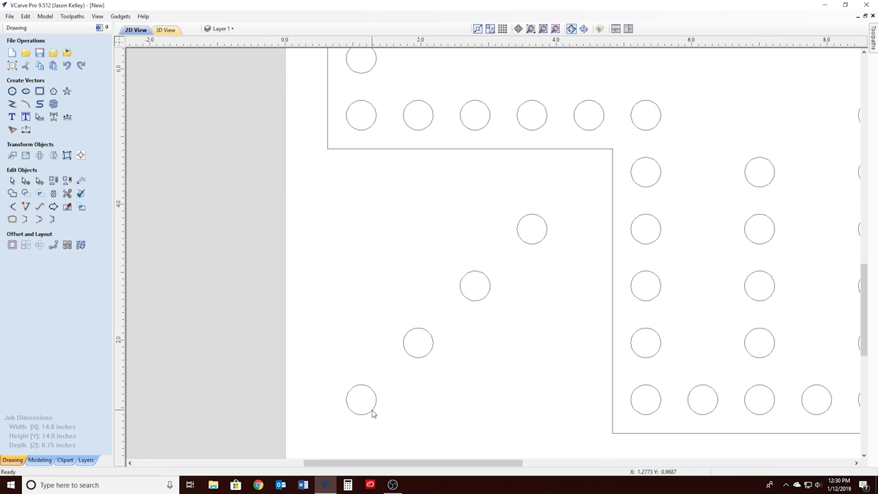
pyautogui.rightClick(373, 413)
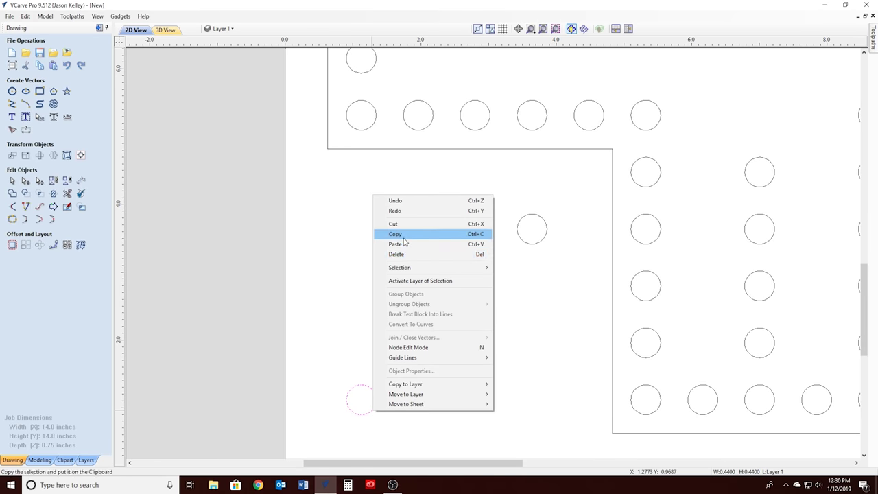
pyautogui.click(404, 237)
pyautogui.rightClick(376, 397)
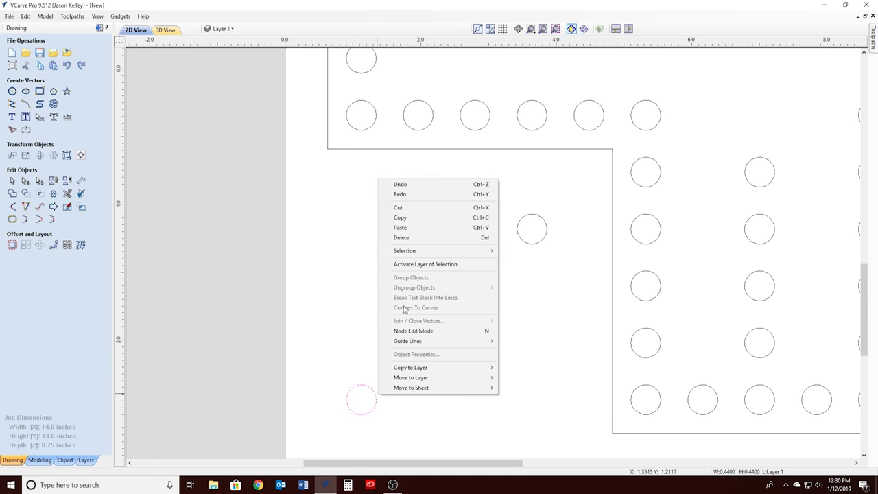
pyautogui.click(405, 230)
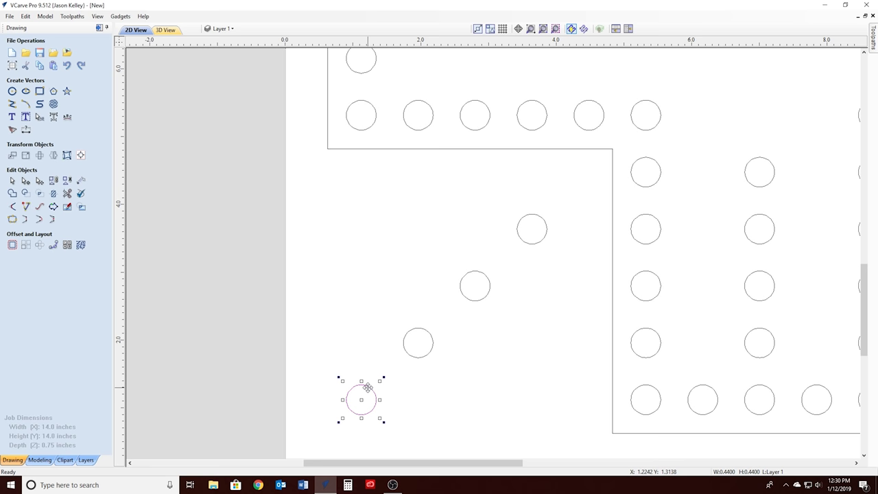
pyautogui.press('Escape')
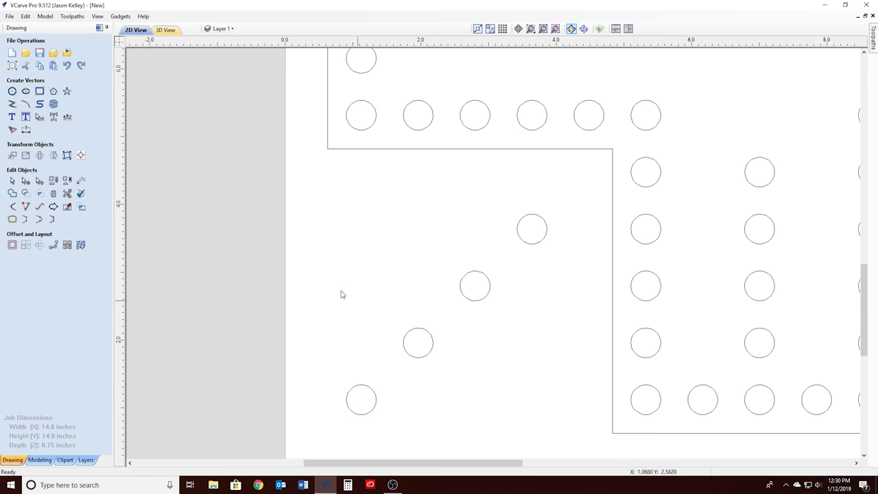
# - Select the lower-left corner hole and preview a 0.75-inch circle there without applying
pyautogui.click(12, 90)
pyautogui.click(28, 147)
pyautogui.scroll(-4, 305, 187)
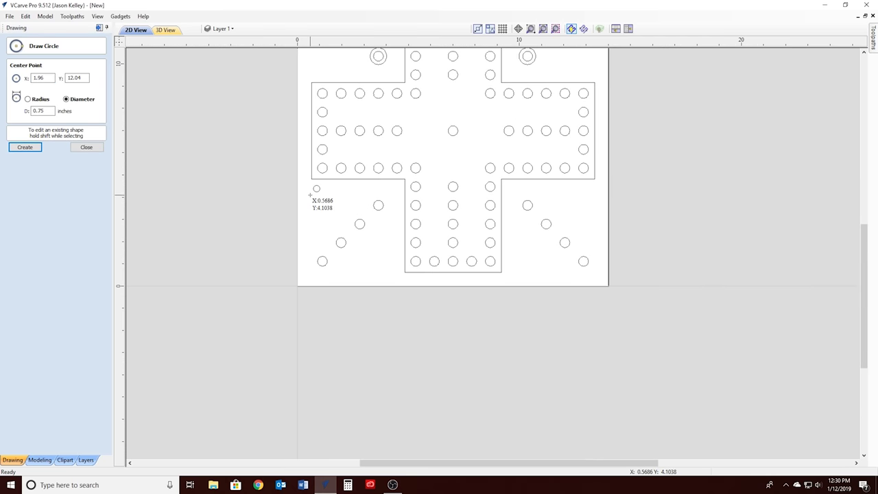
pyautogui.scroll(-2, 314, 190)
pyautogui.scroll(5, 549, 152)
pyautogui.scroll(-2, 542, 141)
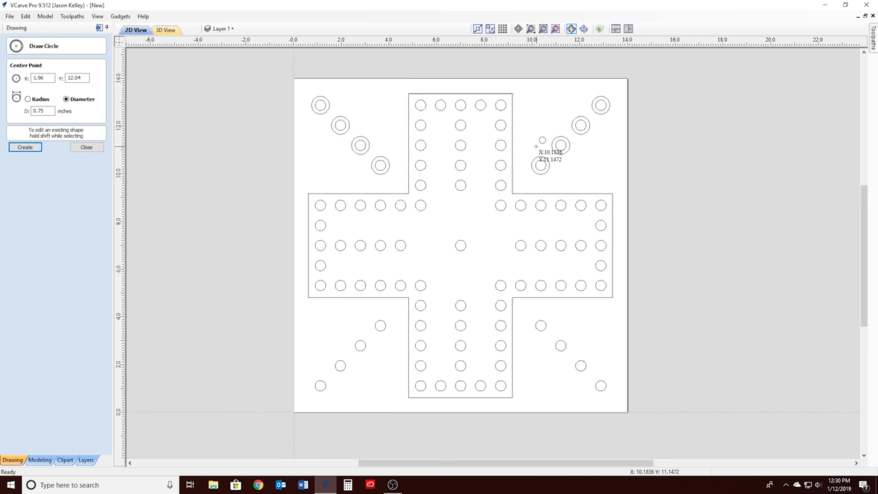
pyautogui.click(88, 147)
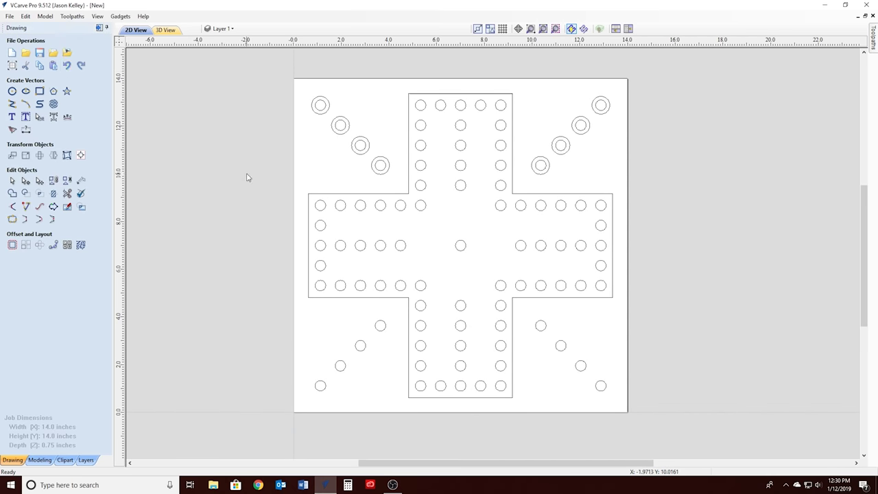
pyautogui.click(320, 381)
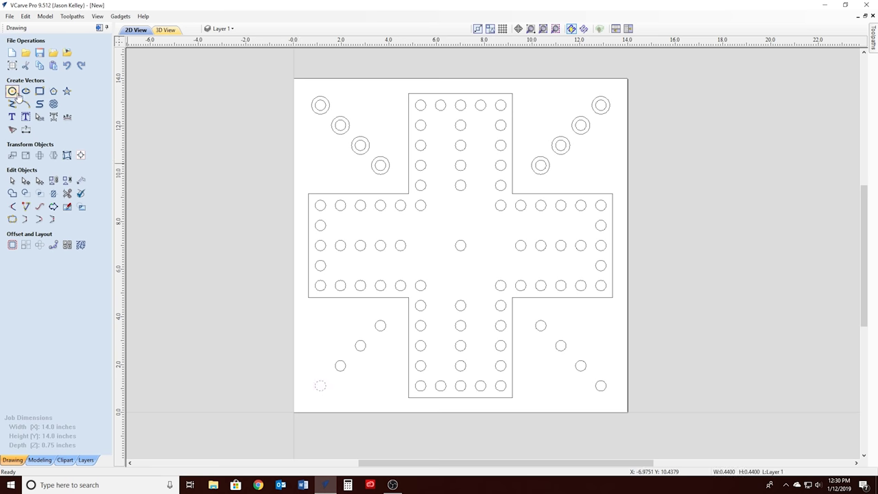
pyautogui.click(12, 90)
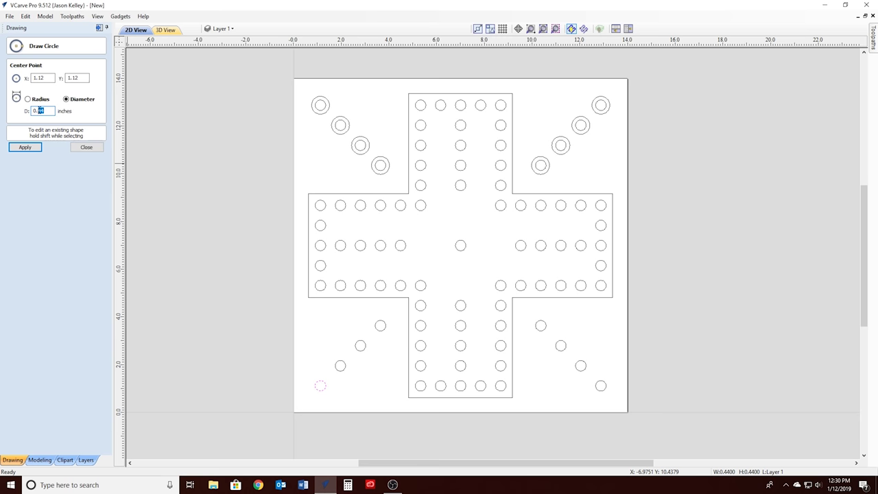
pyautogui.press('Return')
pyautogui.click(87, 147)
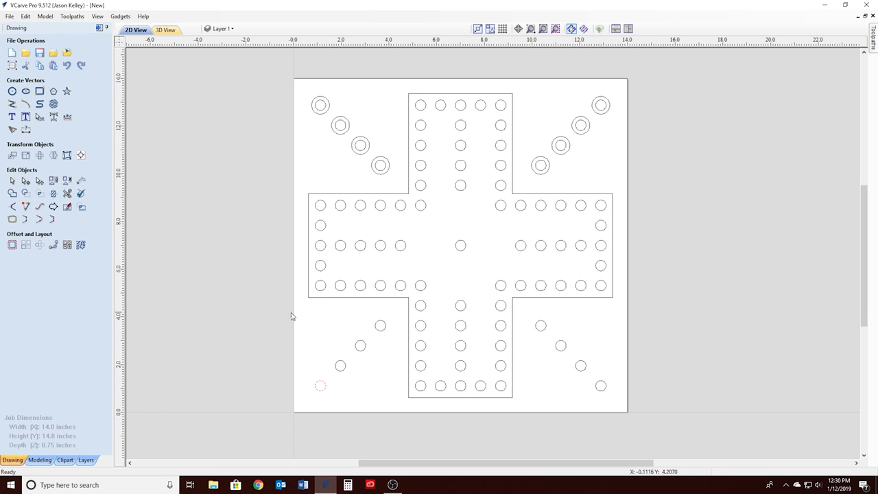
# - Create 0.75-inch circles near the corner hole, starting at X 1.495
pyautogui.click(11, 91)
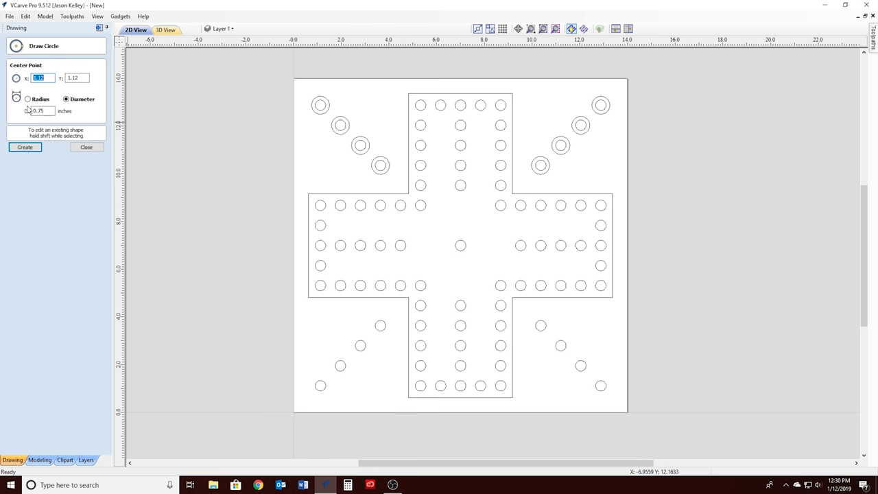
pyautogui.write('1.495')
pyautogui.click(24, 147)
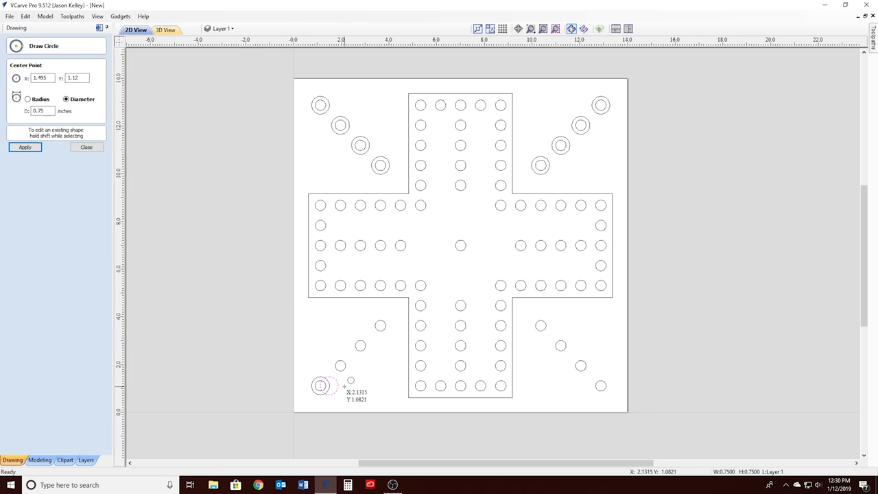
pyautogui.click(351, 380)
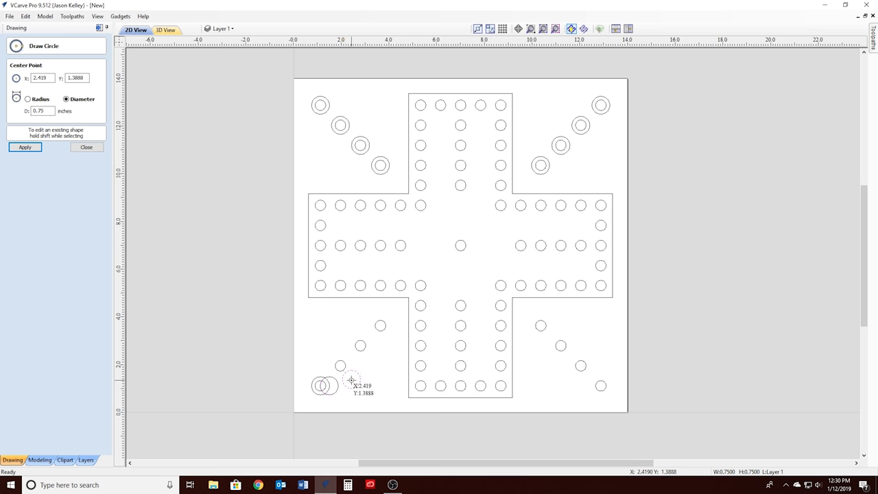
pyautogui.click(378, 363)
pyautogui.click(82, 148)
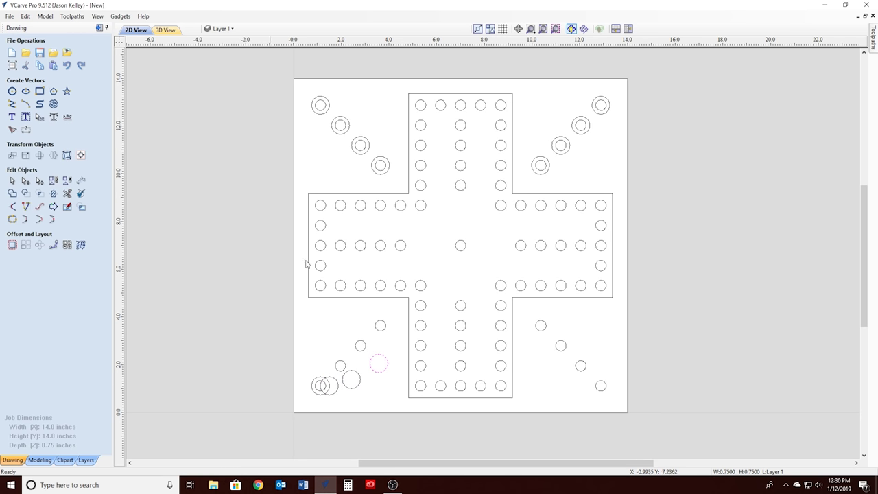
# - Move one new circle onto the second diagonal hole and shift the spare circle aside
pyautogui.scroll(2, 336, 384)
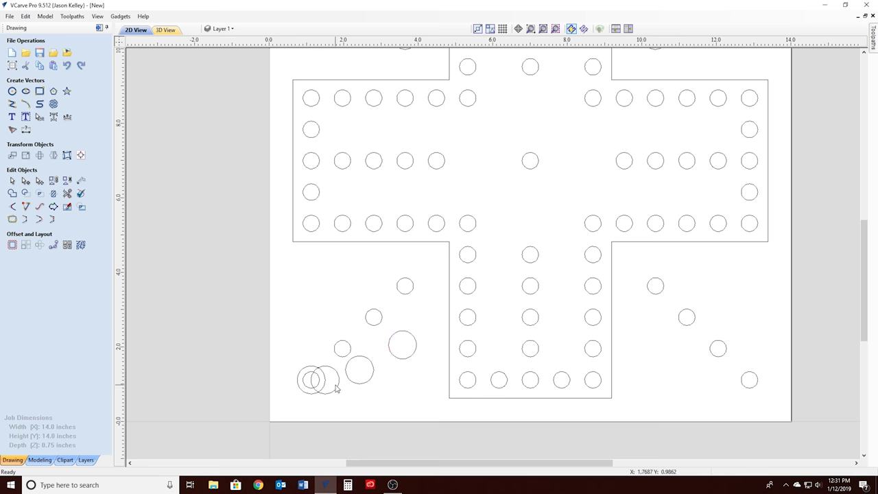
pyautogui.click(336, 389)
pyautogui.moveTo(338, 388)
pyautogui.mouseDown()
pyautogui.moveTo(354, 357)
pyautogui.moveTo(357, 363)
pyautogui.mouseUp()
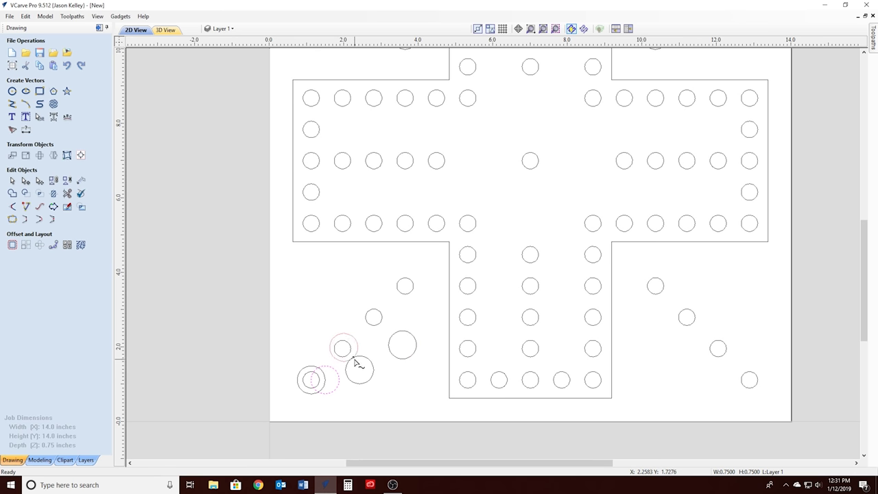
pyautogui.moveTo(355, 364); pyautogui.dragTo(352, 359)
pyautogui.click(379, 377)
pyautogui.click(375, 376)
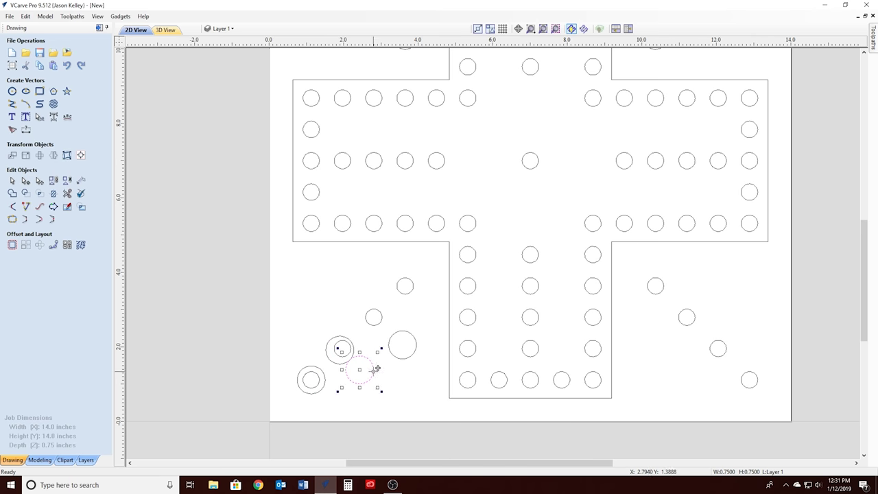
pyautogui.moveTo(370, 375); pyautogui.dragTo(400, 382)
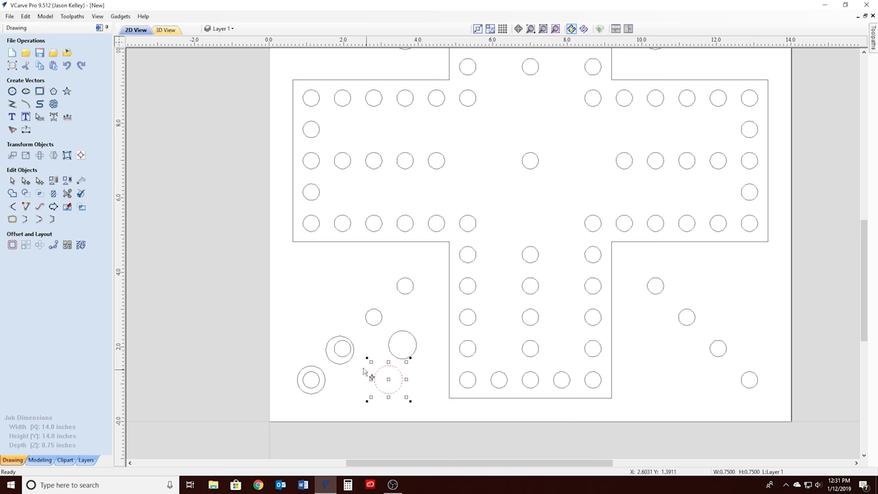
pyautogui.click(352, 365)
# - Centre the ring concentric on the second hole and check its 0.75-inch size
pyautogui.click(351, 361)
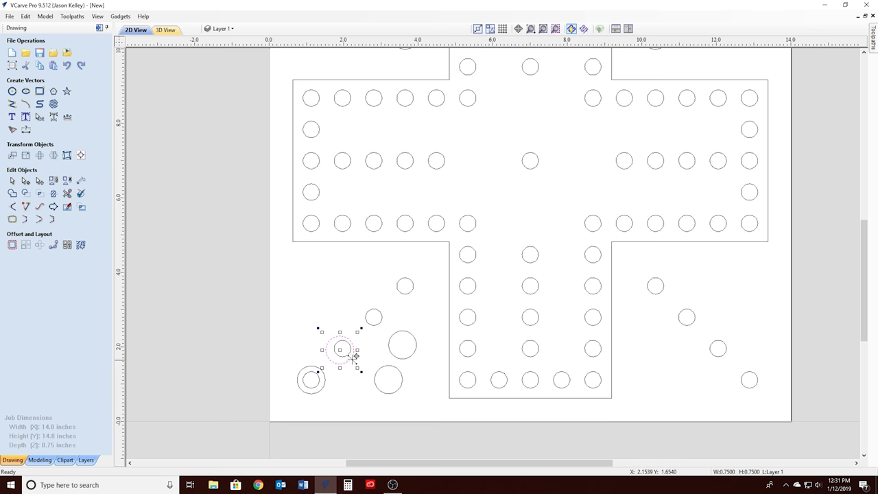
pyautogui.moveTo(356, 362); pyautogui.dragTo(353, 361)
pyautogui.moveTo(354, 360); pyautogui.dragTo(358, 355)
pyautogui.click(317, 280)
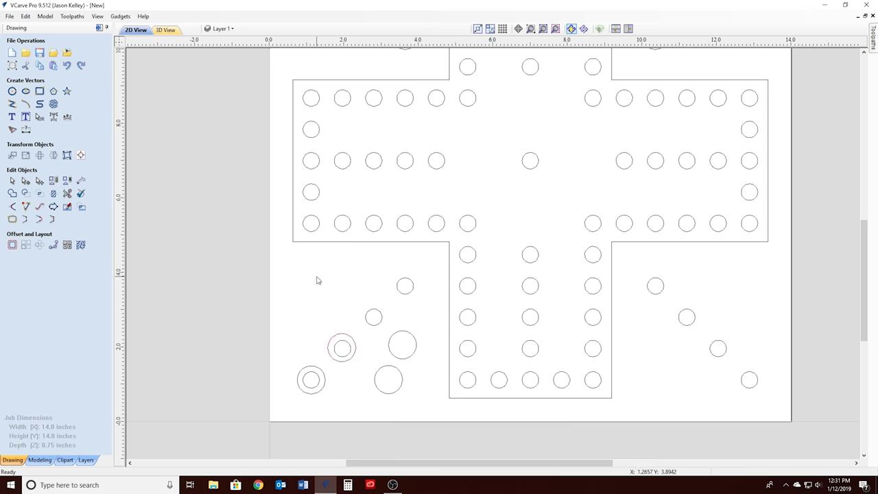
pyautogui.click(341, 336)
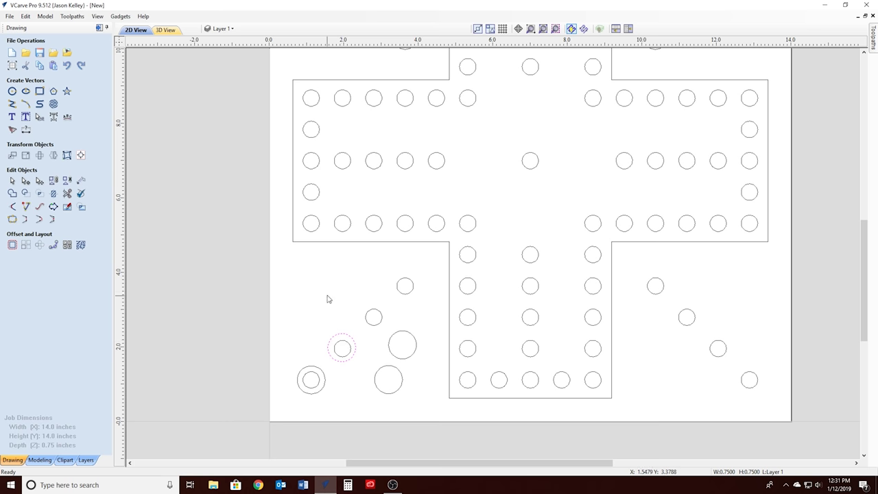
pyautogui.scroll(2, 345, 347)
# - Center-align the 0.75-inch ring with the first lower-left diagonal hole
pyautogui.scroll(2, 344, 347)
pyautogui.click(341, 335)
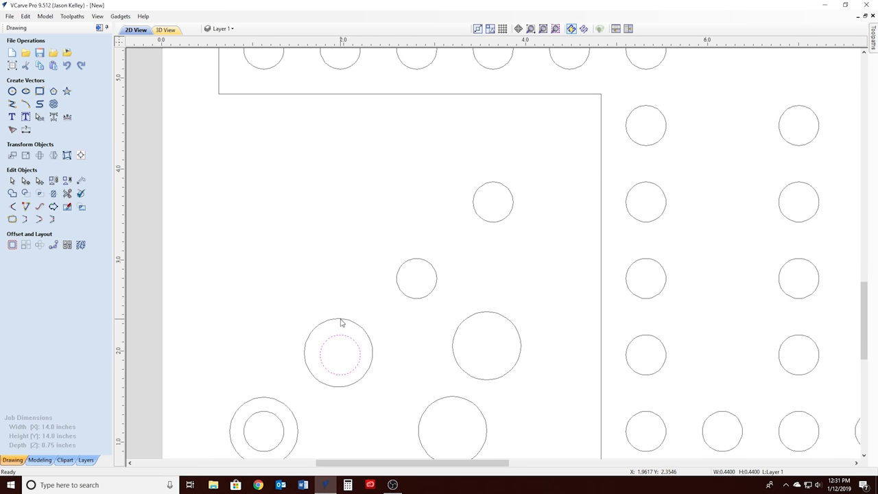
pyautogui.click(342, 323)
pyautogui.keyDown('shift'); pyautogui.click(344, 339); pyautogui.keyUp('shift')
pyautogui.click(80, 155)
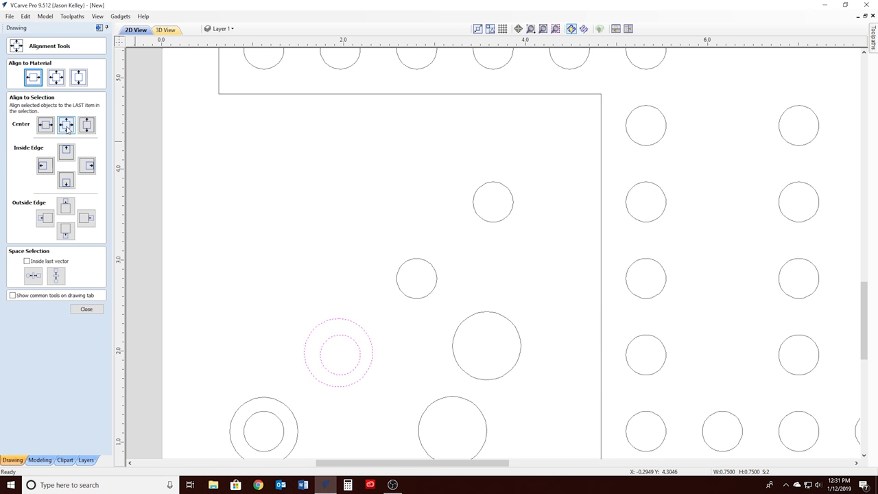
pyautogui.click(66, 124)
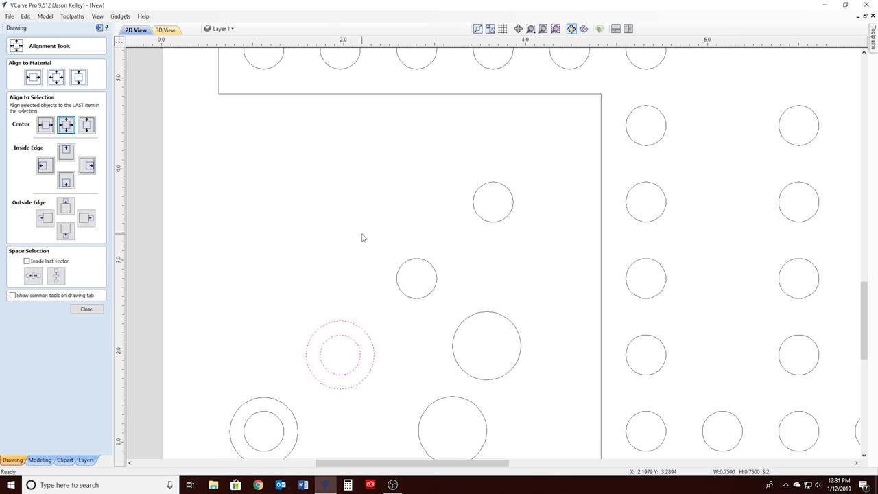
pyautogui.click(330, 299)
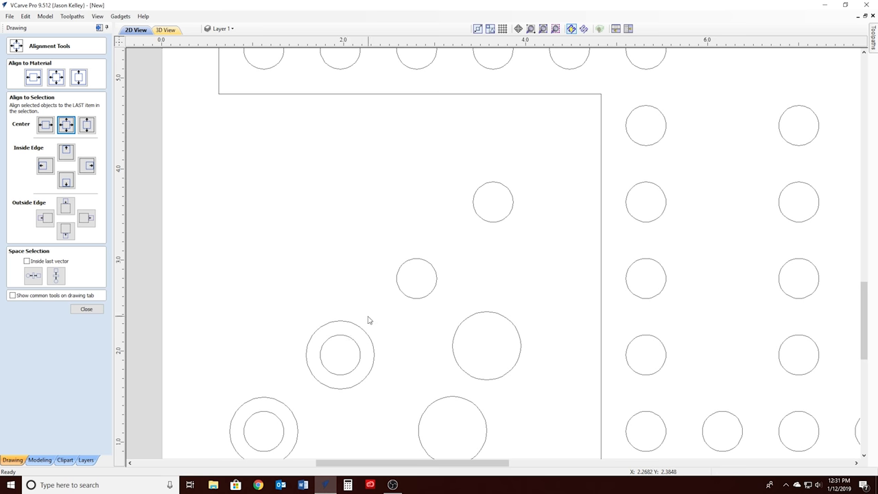
# - Drag two remaining large circles onto the next diagonal holes
pyautogui.click(464, 314)
pyautogui.moveTo(464, 314); pyautogui.dragTo(393, 255)
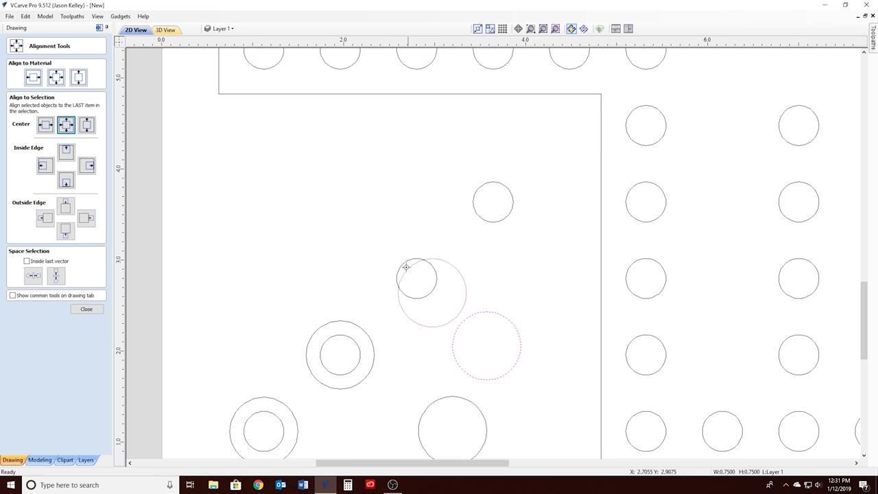
pyautogui.click(473, 359)
pyautogui.moveTo(453, 398); pyautogui.dragTo(496, 165)
pyautogui.click(459, 399)
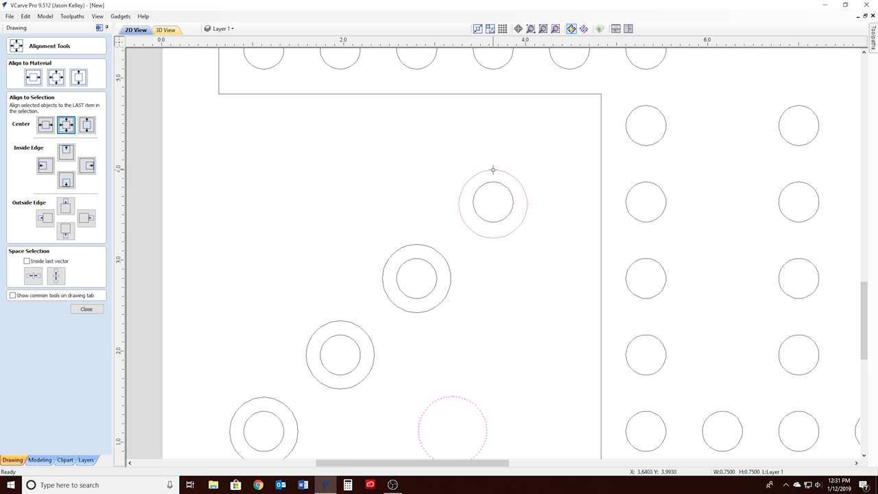
pyautogui.moveTo(496, 165); pyautogui.dragTo(494, 169)
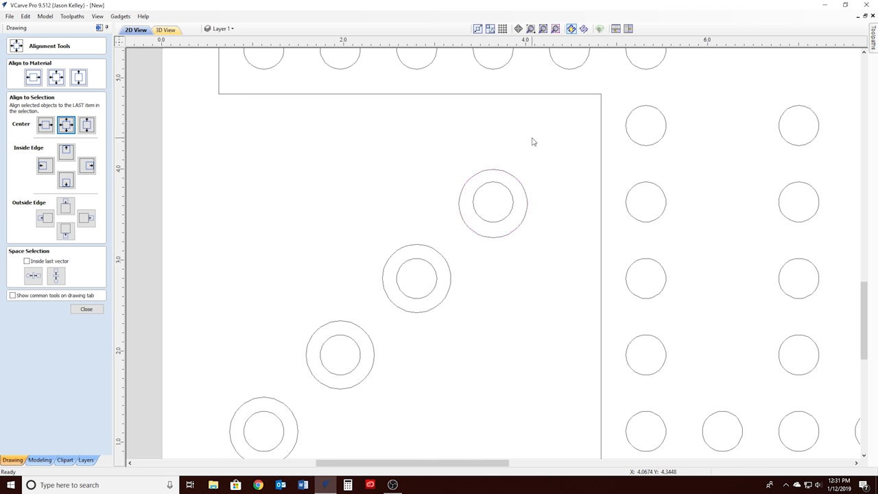
pyautogui.click(541, 173)
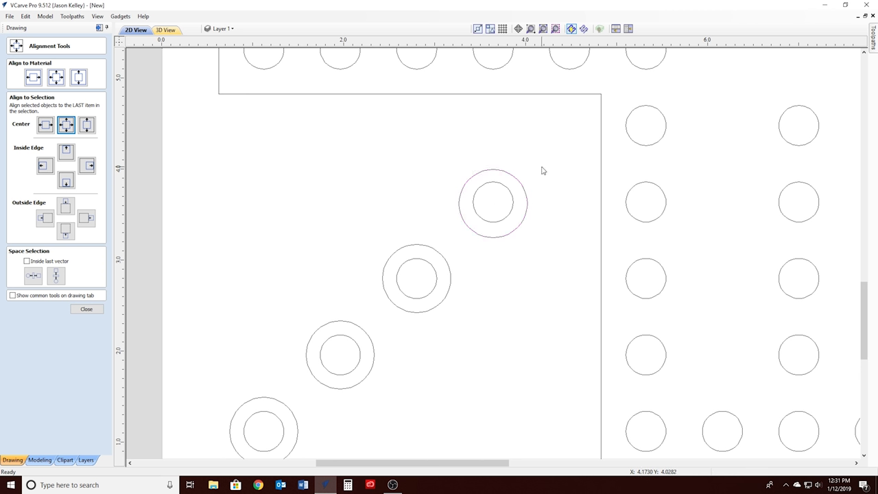
# - Centre the ring around the next diagonal hole, redoing the alignment after an undo
pyautogui.click(515, 198)
pyautogui.keyDown('shift'); pyautogui.click(514, 180); pyautogui.keyUp('shift')
pyautogui.click(67, 130)
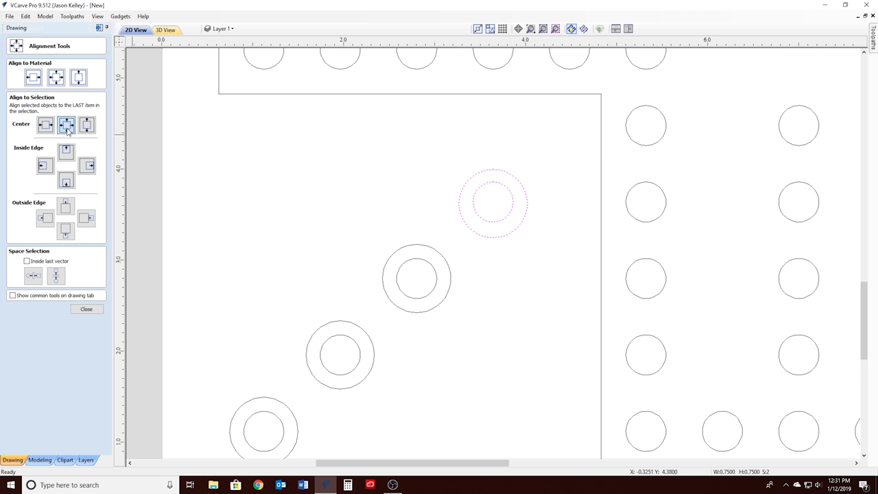
pyautogui.click(86, 309)
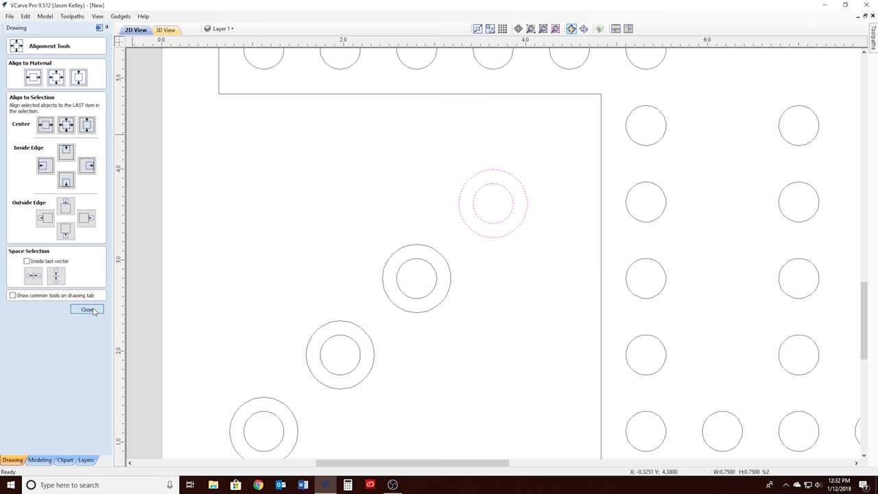
pyautogui.click(66, 65)
pyautogui.click(476, 192)
pyautogui.keyDown('shift'); pyautogui.click(475, 178); pyautogui.keyUp('shift')
pyautogui.click(80, 155)
pyautogui.click(66, 129)
pyautogui.click(202, 126)
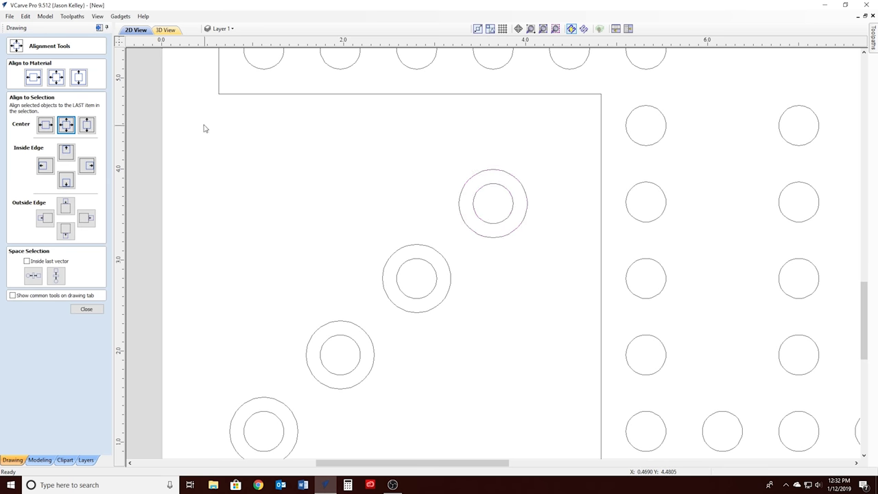
pyautogui.click(86, 310)
pyautogui.click(52, 65)
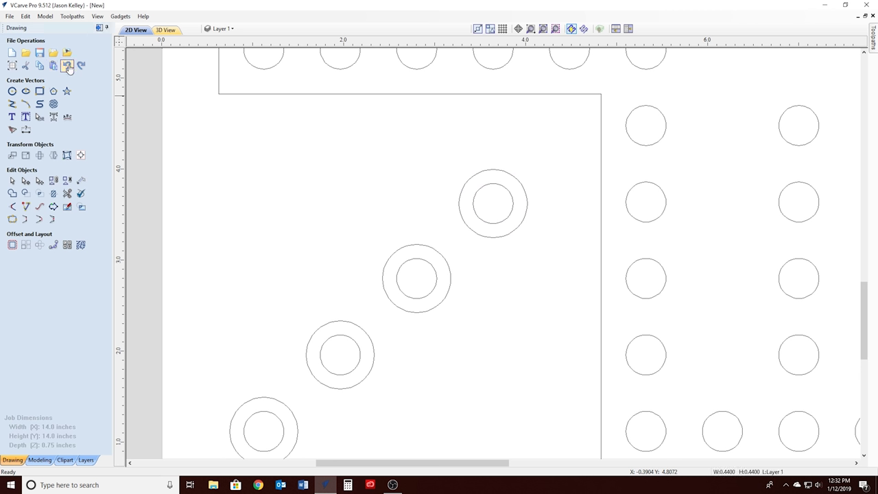
# - Center-align the upper ring on its diagonal hole
pyautogui.click(485, 224)
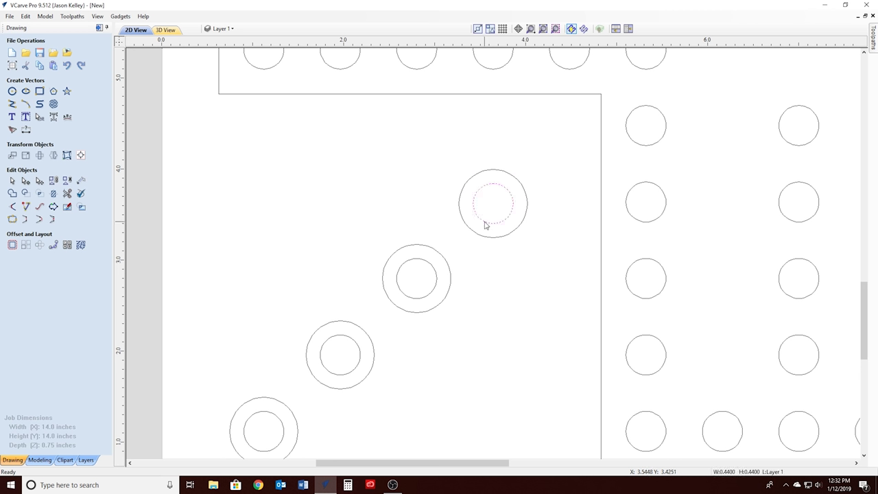
pyautogui.keyDown('shift'); pyautogui.click(486, 235); pyautogui.keyUp('shift')
pyautogui.click(80, 155)
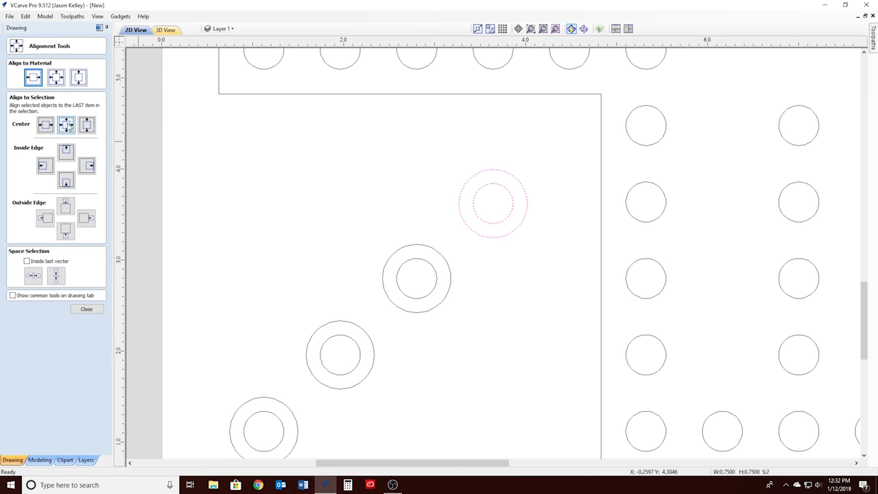
pyautogui.click(67, 128)
pyautogui.scroll(-3, 345, 175)
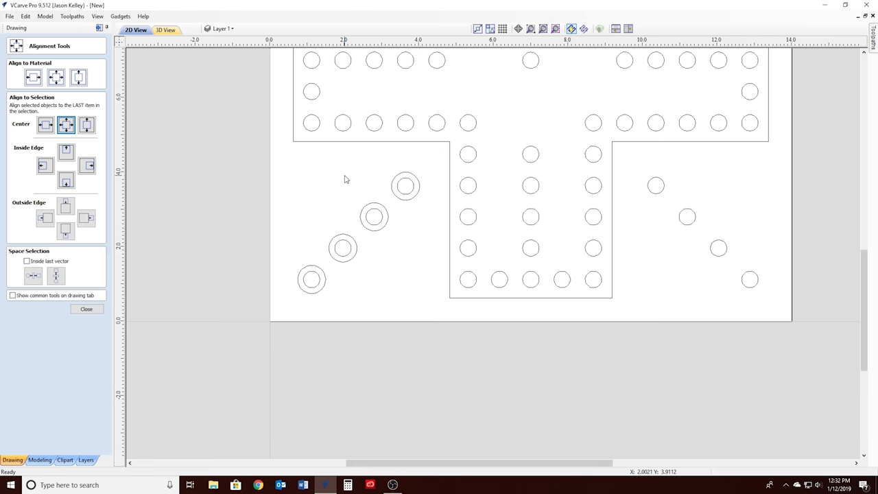
pyautogui.scroll(-3, 345, 179)
pyautogui.scroll(1, 654, 263)
pyautogui.scroll(3, 580, 204)
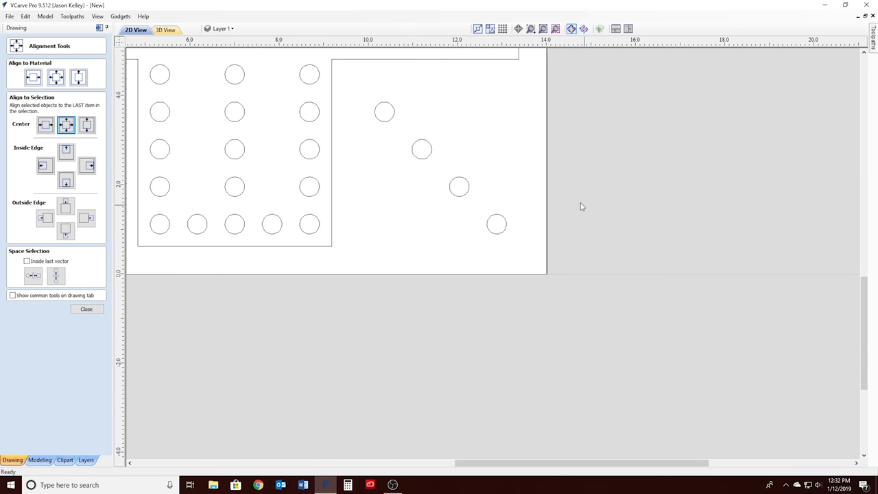
pyautogui.scroll(2, 385, 84)
pyautogui.scroll(1, 385, 83)
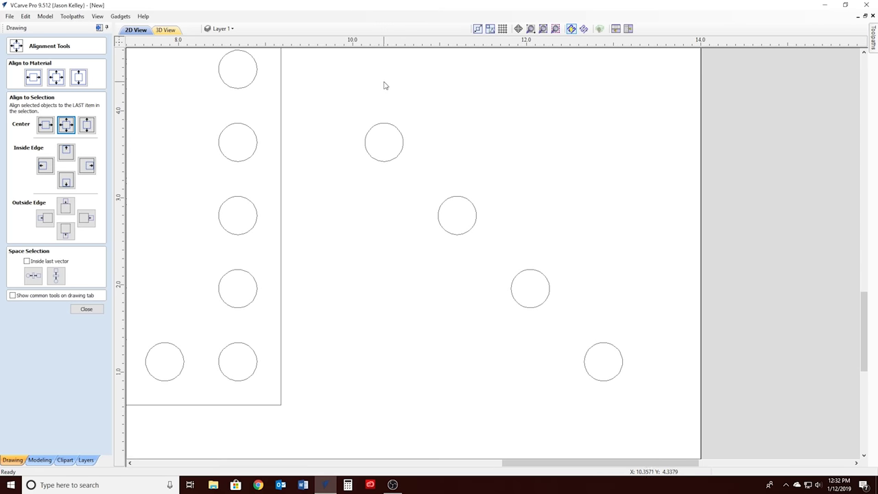
pyautogui.click(85, 309)
# - Create a new 0.75-inch circle and fit the whole board in view
pyautogui.click(13, 91)
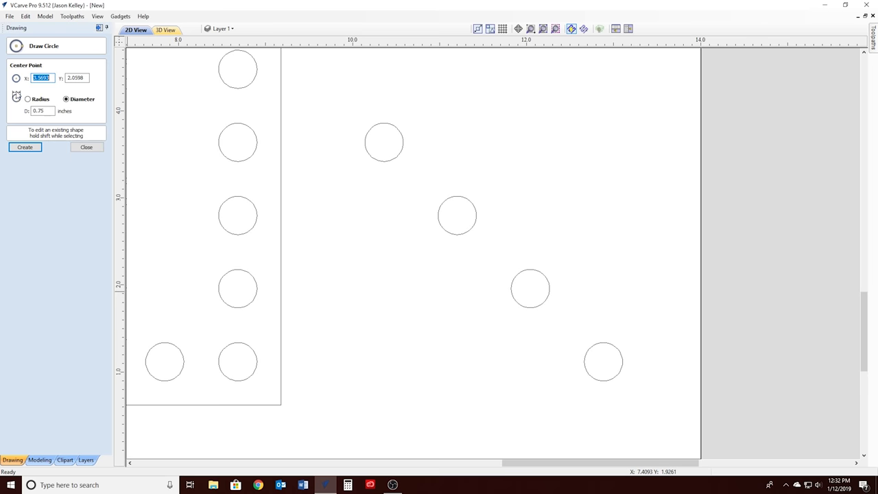
pyautogui.click(24, 147)
pyautogui.click(86, 147)
pyautogui.click(12, 91)
pyautogui.press('F6')
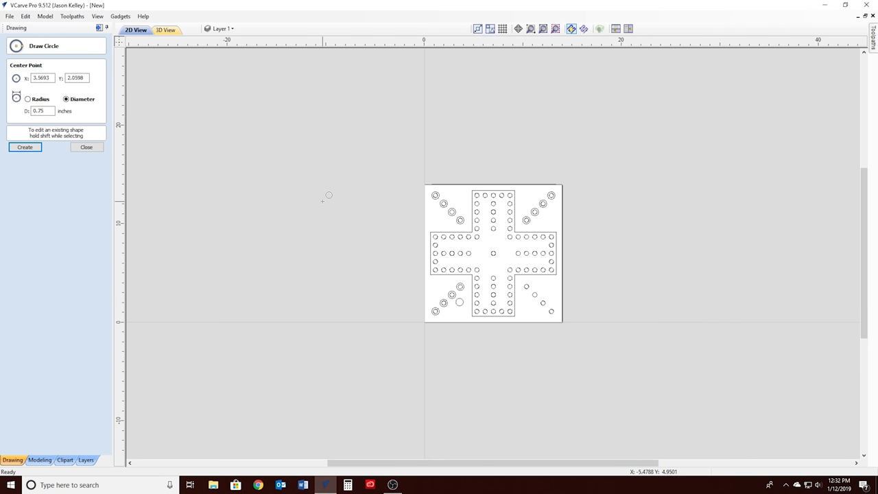
pyautogui.scroll(3, 482, 216)
pyautogui.scroll(-1, 482, 215)
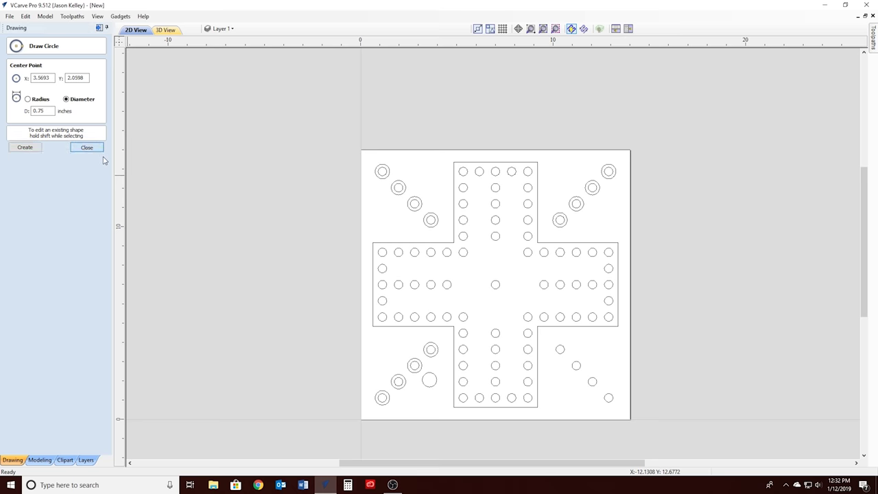
pyautogui.click(86, 147)
# - Move the new circle onto the innermost lower-right diagonal hole, centred concentrically
pyautogui.click(435, 385)
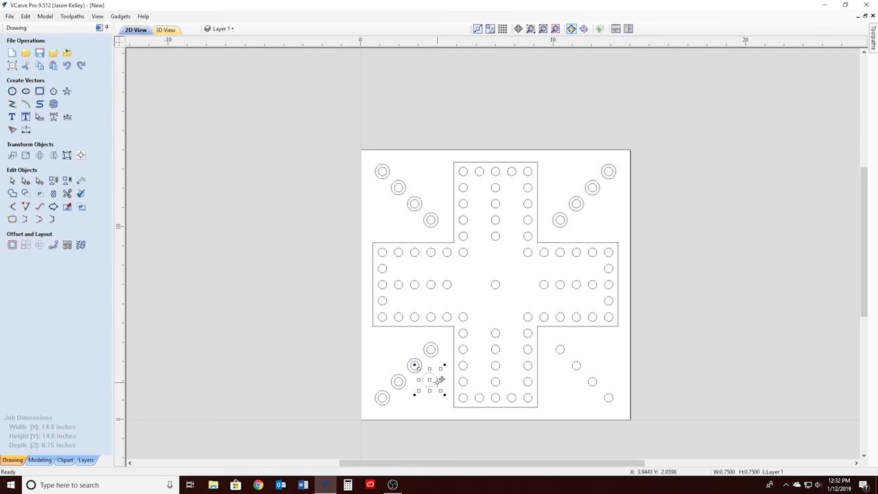
pyautogui.moveTo(440, 380); pyautogui.dragTo(567, 350)
pyautogui.scroll(3, 562, 350)
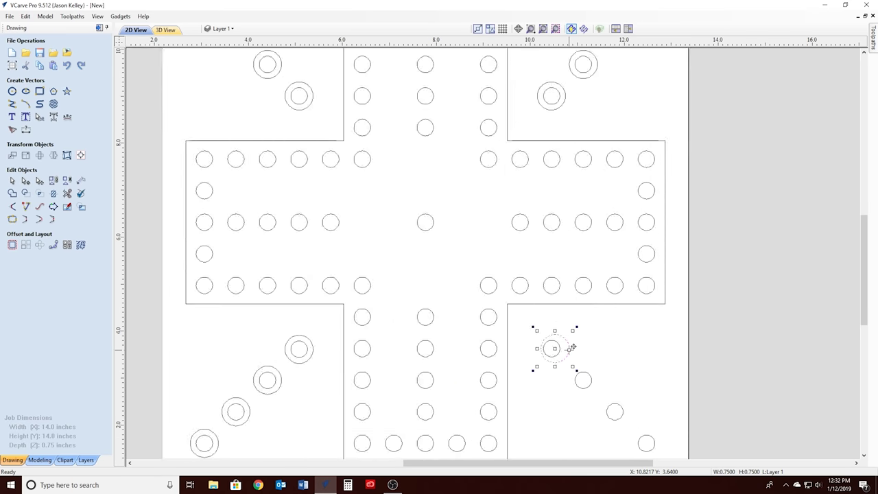
pyautogui.scroll(5, 568, 351)
pyautogui.scroll(2, 570, 360)
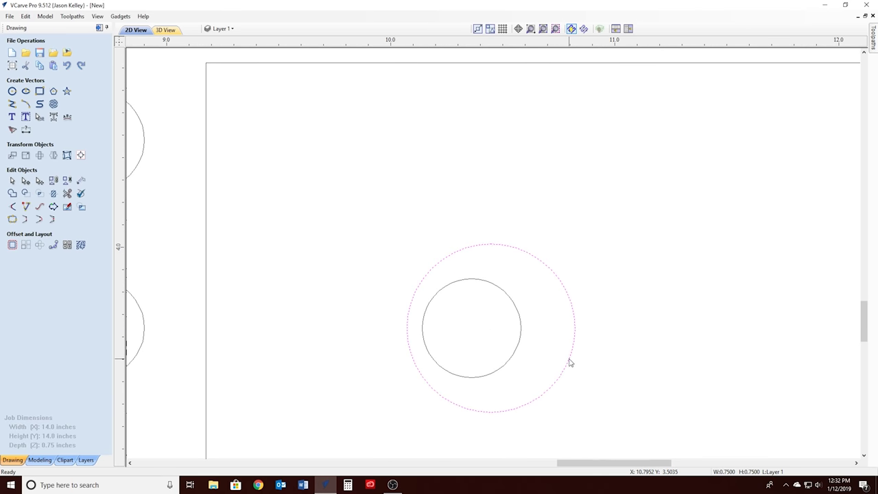
pyautogui.moveTo(569, 358); pyautogui.dragTo(545, 355)
pyautogui.click(611, 320)
pyautogui.scroll(-8, 612, 320)
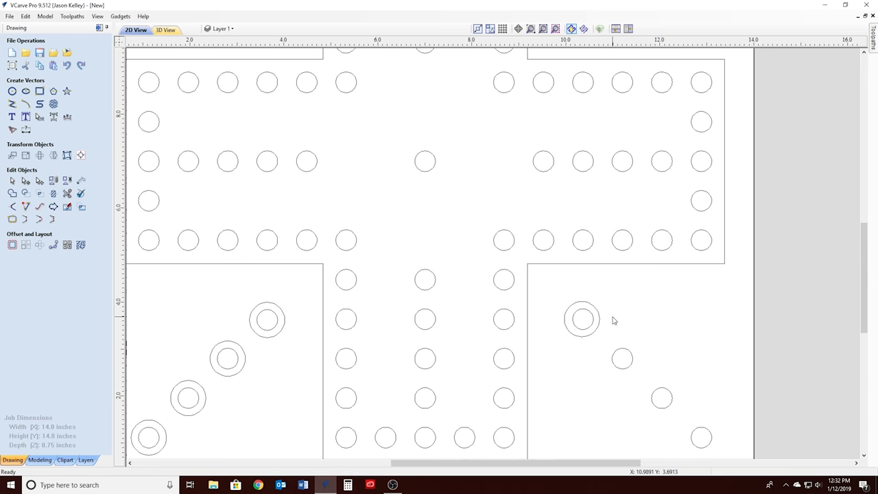
pyautogui.moveTo(474, 464); pyautogui.dragTo(518, 466)
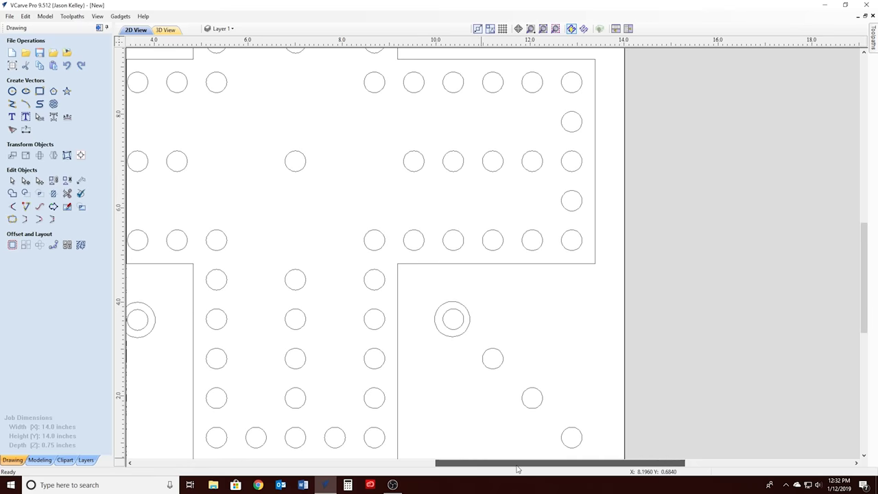
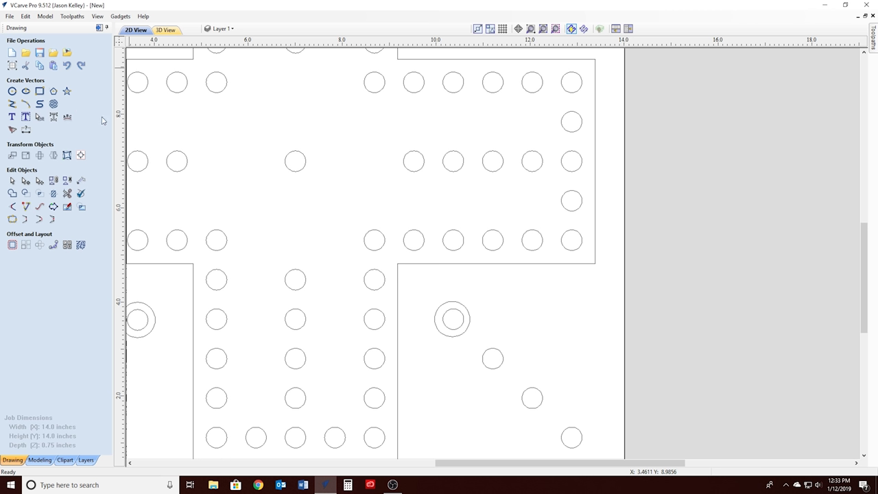
# - Centre the larger ring on the first diagonal corner circle and copy it
pyautogui.click(456, 314)
pyautogui.click(81, 155)
pyautogui.click(65, 124)
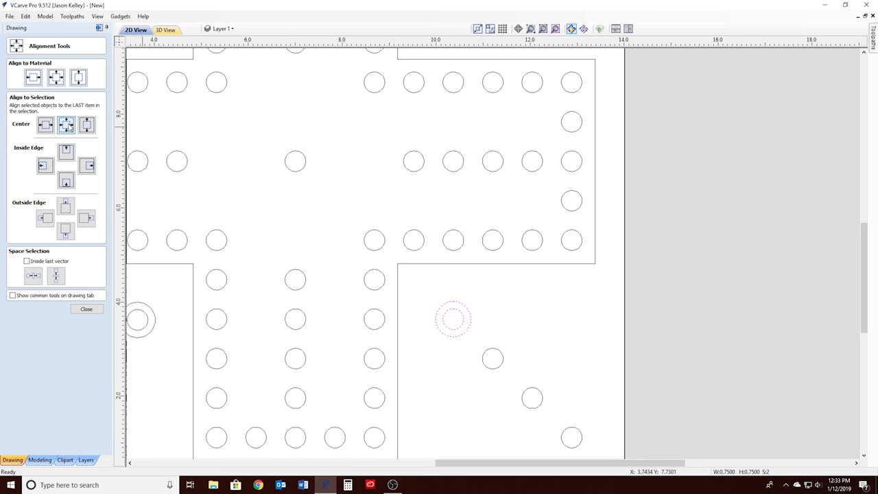
pyautogui.click(530, 280)
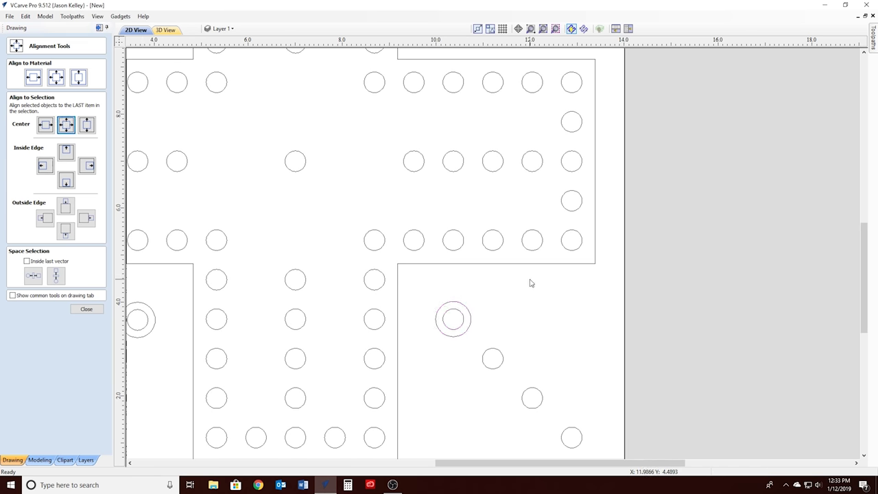
pyautogui.rightClick(471, 329)
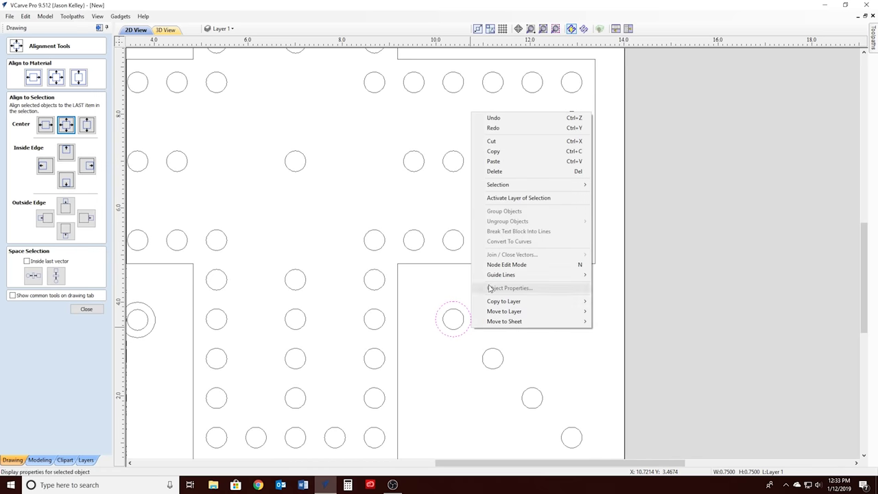
pyautogui.click(503, 151)
pyautogui.click(510, 263)
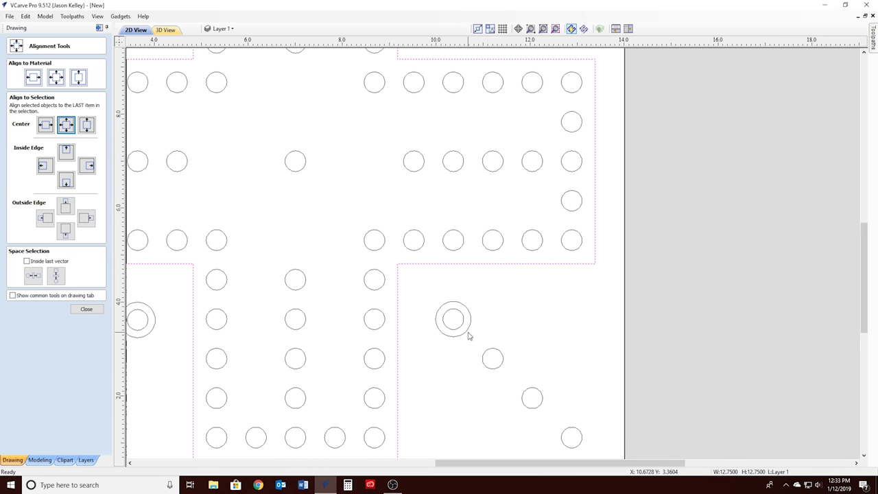
# - Drag ring copies onto the remaining diagonal corner circles, ending at the bottom-right one
pyautogui.click(468, 335)
pyautogui.moveTo(469, 334); pyautogui.dragTo(493, 358)
pyautogui.click(535, 326)
pyautogui.click(469, 328)
pyautogui.moveTo(468, 328); pyautogui.dragTo(542, 404)
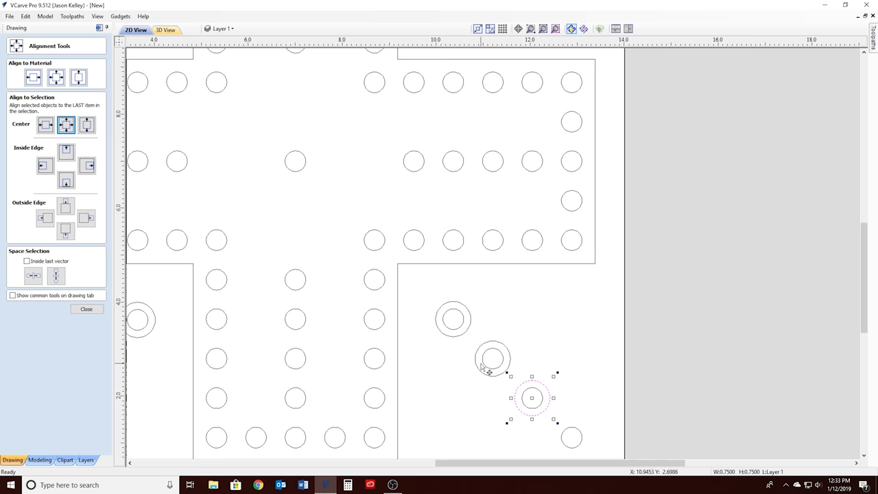
pyautogui.click(434, 363)
pyautogui.click(459, 334)
pyautogui.moveTo(461, 334)
pyautogui.mouseDown()
pyautogui.moveTo(579, 439)
pyautogui.moveTo(579, 455)
pyautogui.mouseUp()
pyautogui.click(580, 366)
pyautogui.scroll(-2, 566, 349)
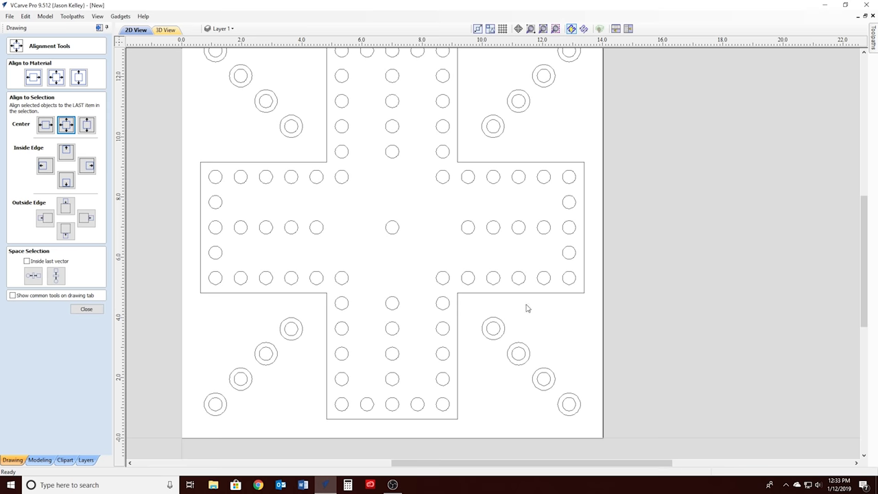
pyautogui.scroll(-1, 529, 311)
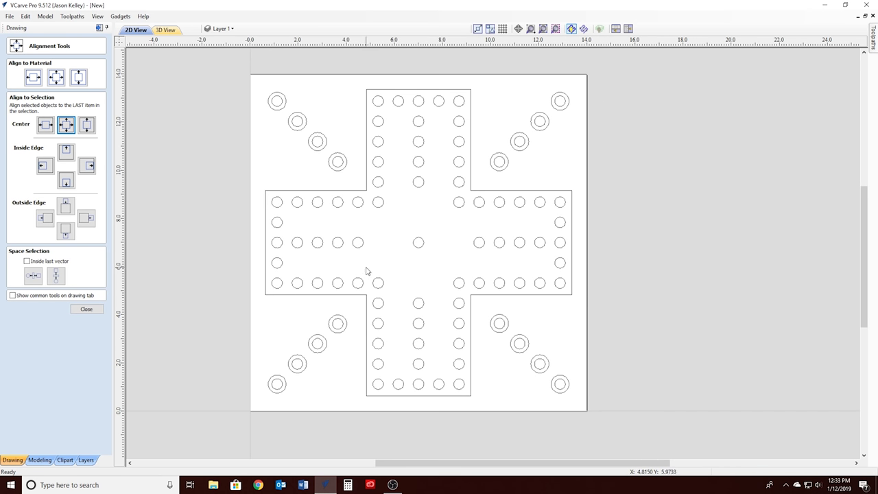
# - Draw a 1-inch diameter circle at the board's centre hole
pyautogui.click(417, 241)
pyautogui.click(394, 230)
pyautogui.click(419, 240)
pyautogui.scroll(2, 421, 241)
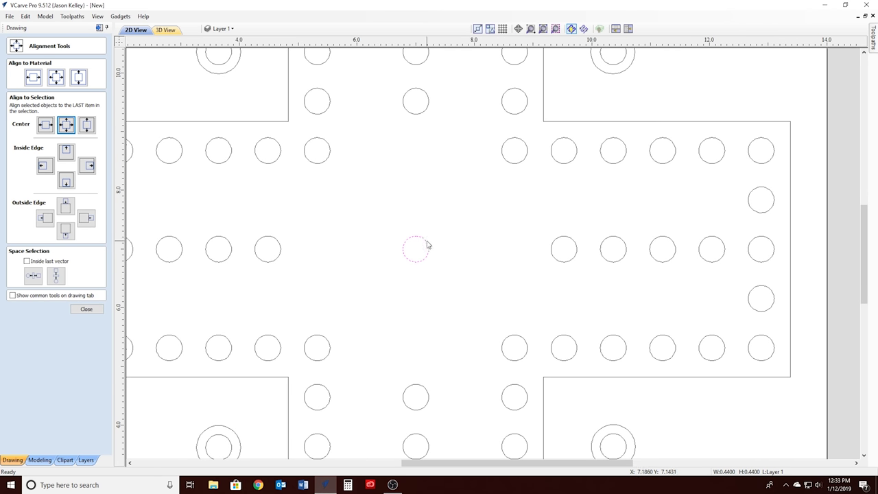
pyautogui.click(85, 309)
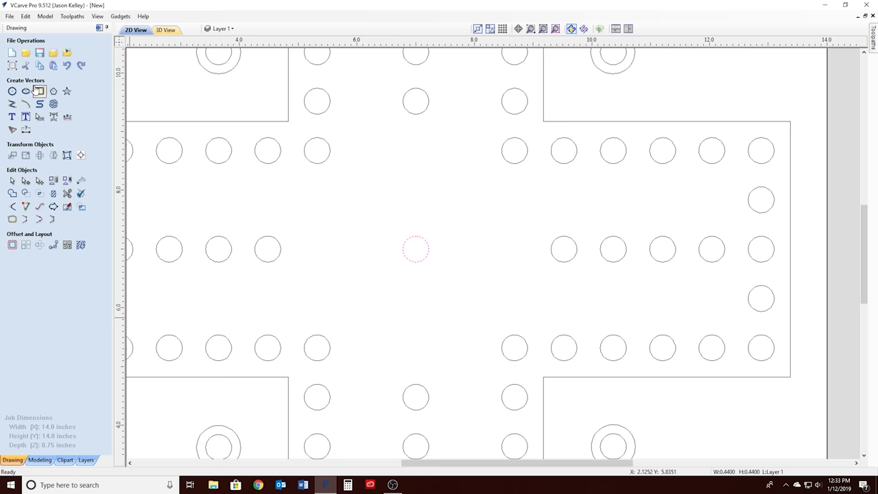
pyautogui.click(11, 90)
pyautogui.click(45, 111)
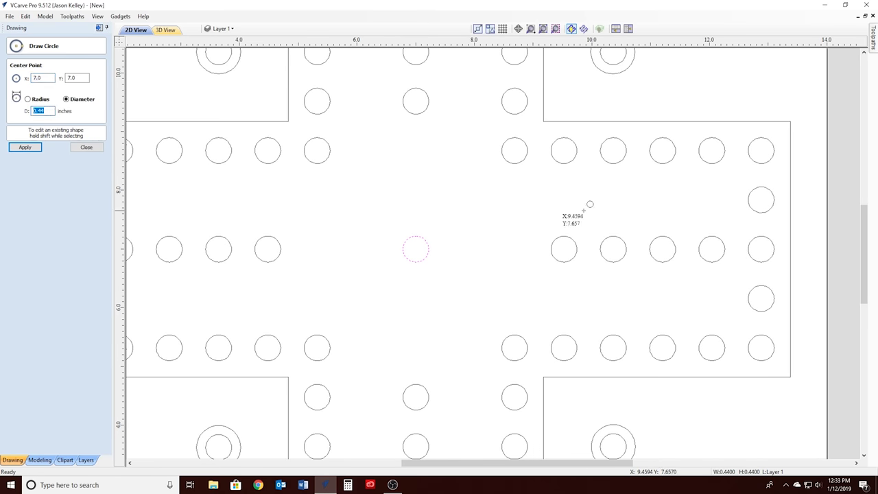
pyautogui.click(485, 199)
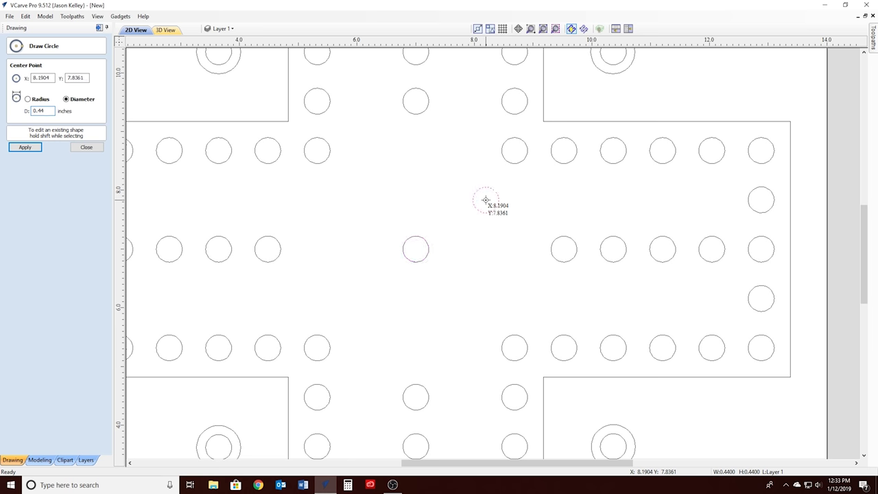
pyautogui.click(34, 110)
pyautogui.press('Return')
pyautogui.click(81, 147)
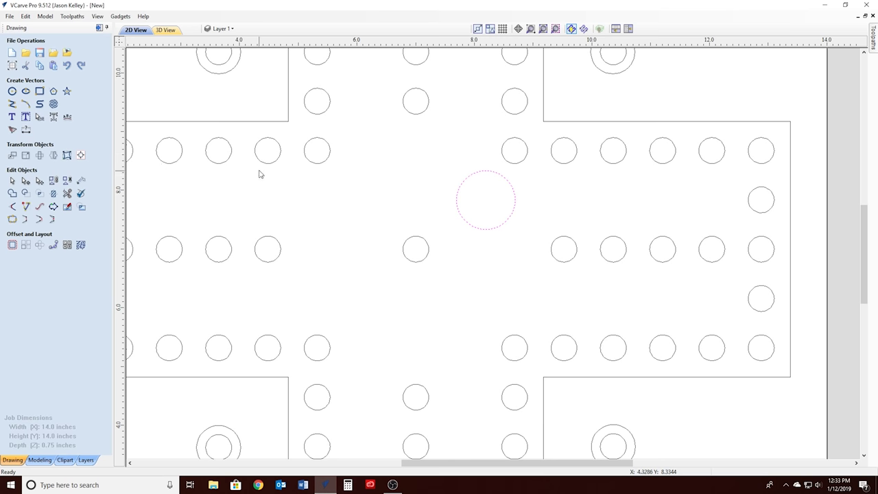
# - Align the new 1-inch circle to the material centre
pyautogui.click(81, 155)
pyautogui.click(56, 76)
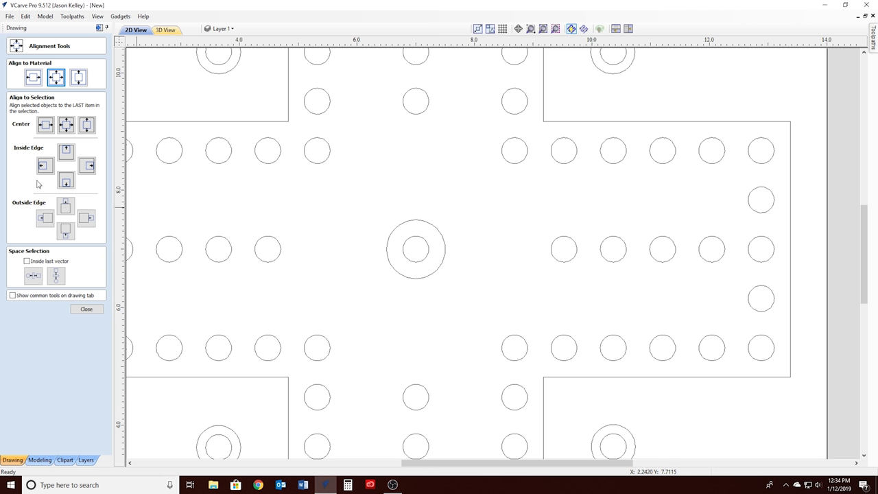
pyautogui.click(87, 310)
pyautogui.scroll(-3, 439, 210)
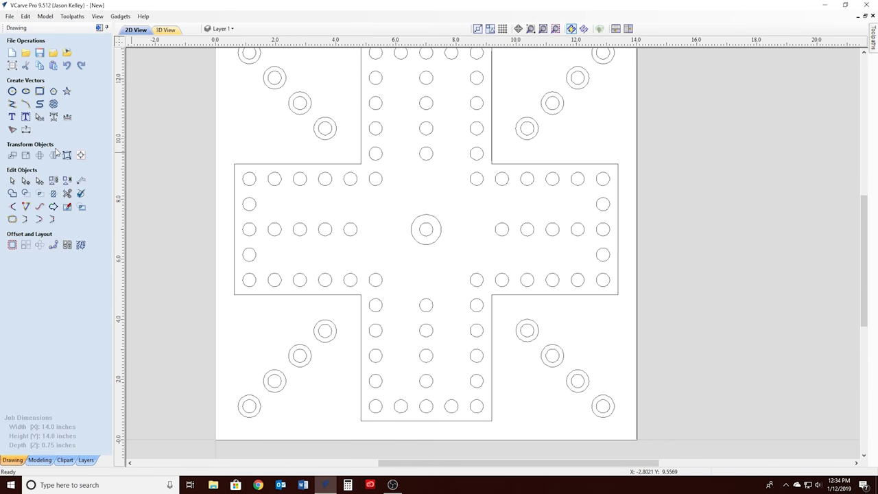
# - Draw a 2.5 × 2.5 inch square centred at 7,7 with 0.25-inch radiused external corners
pyautogui.click(40, 91)
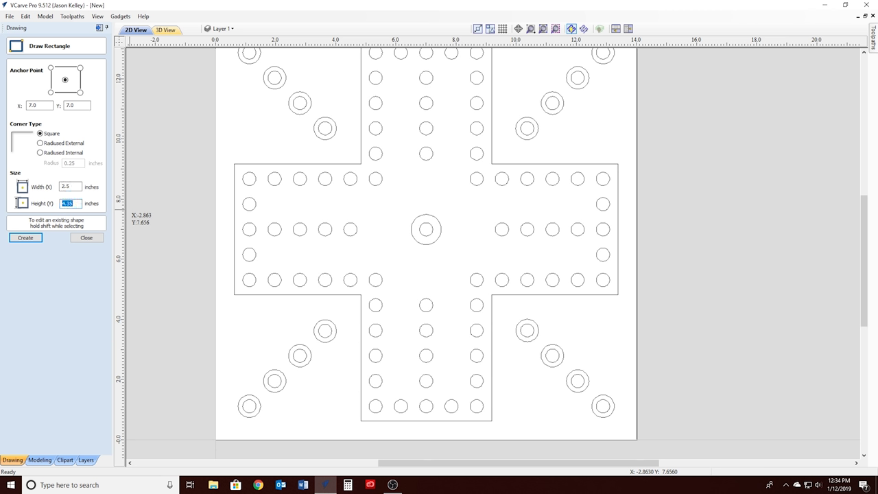
pyautogui.click(33, 237)
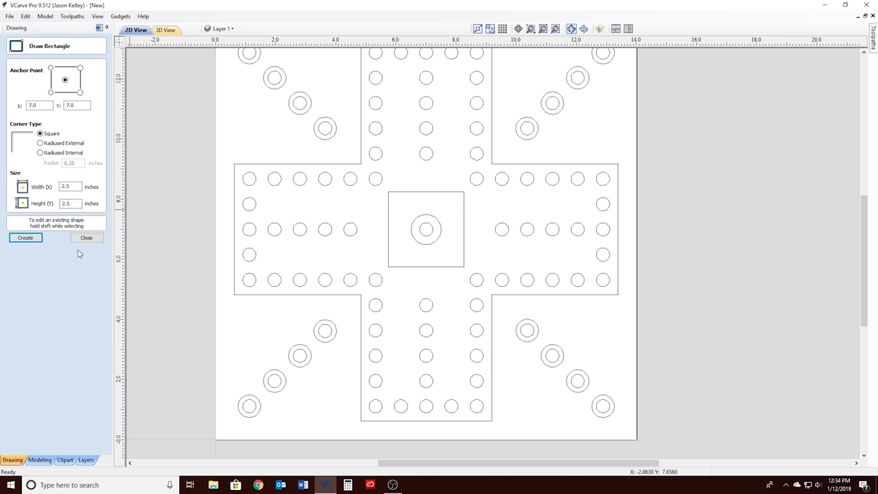
pyautogui.click(48, 144)
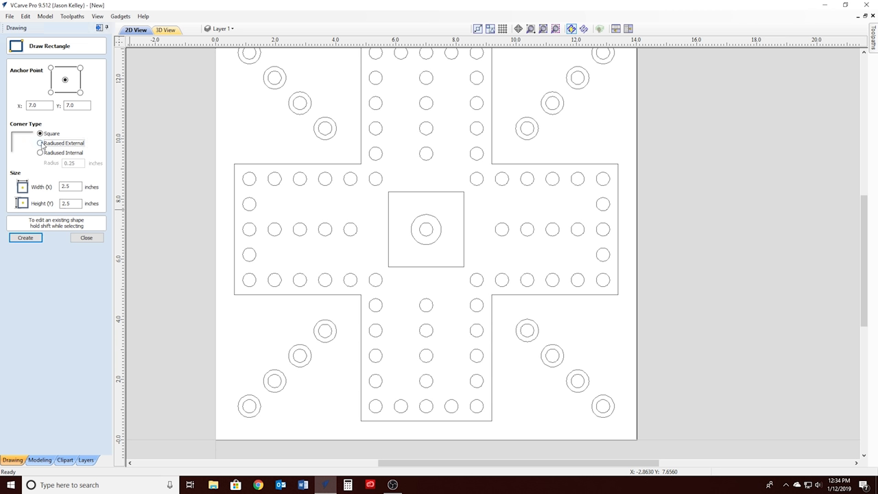
pyautogui.click(22, 238)
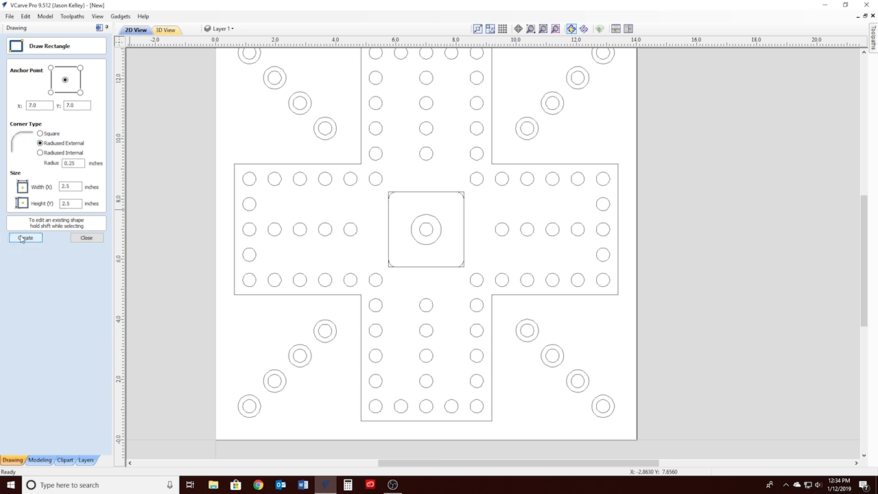
pyautogui.click(86, 238)
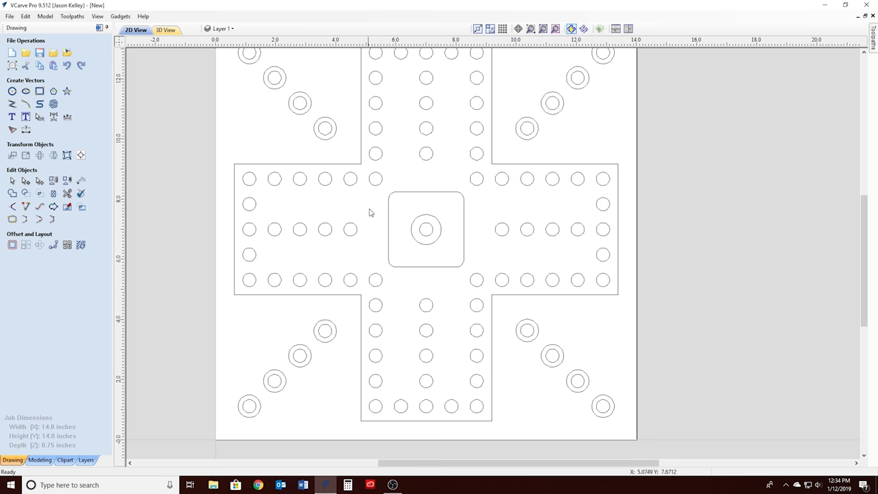
pyautogui.press('F6')
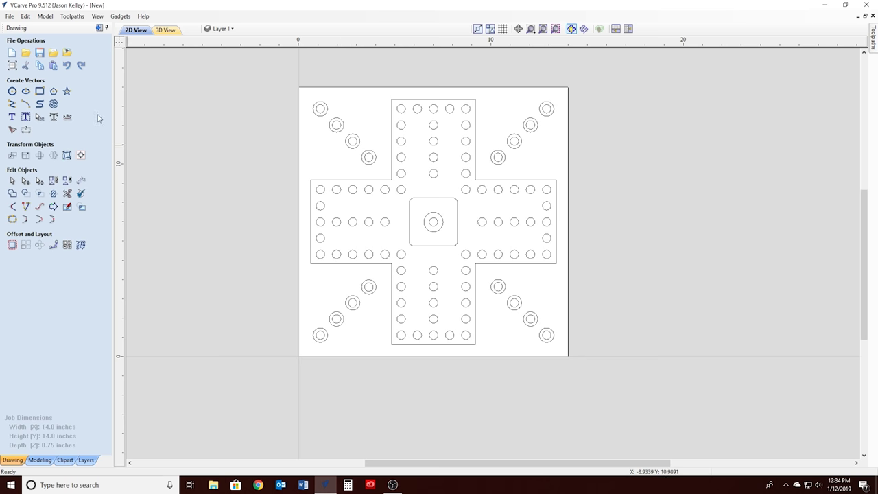
# - Import the 'arrow 2' bitmap and set it, shrunk to about 3.12 × 1.56 inches, at the upper-left
pyautogui.click(67, 53)
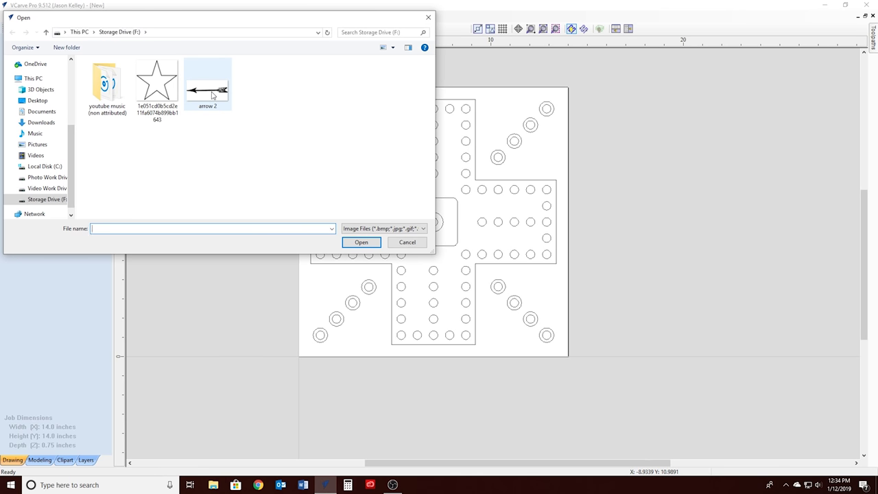
pyautogui.doubleClick(234, 105)
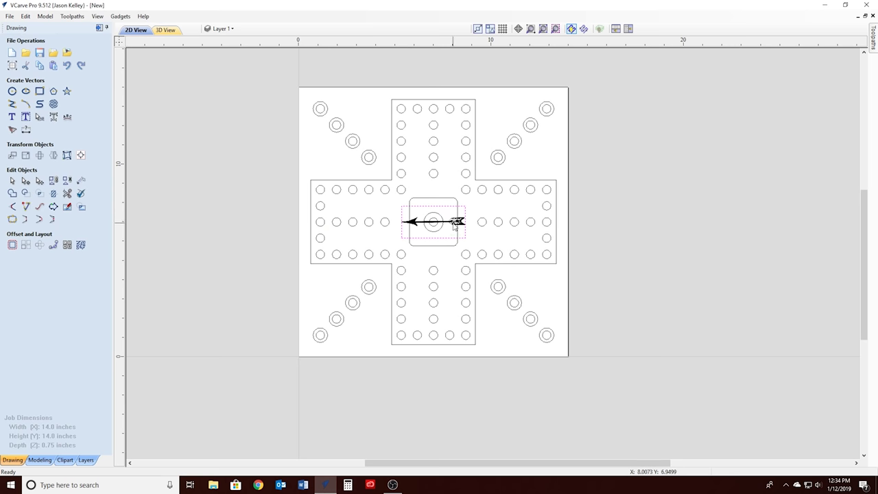
pyautogui.click(453, 224)
pyautogui.moveTo(453, 222); pyautogui.dragTo(361, 161)
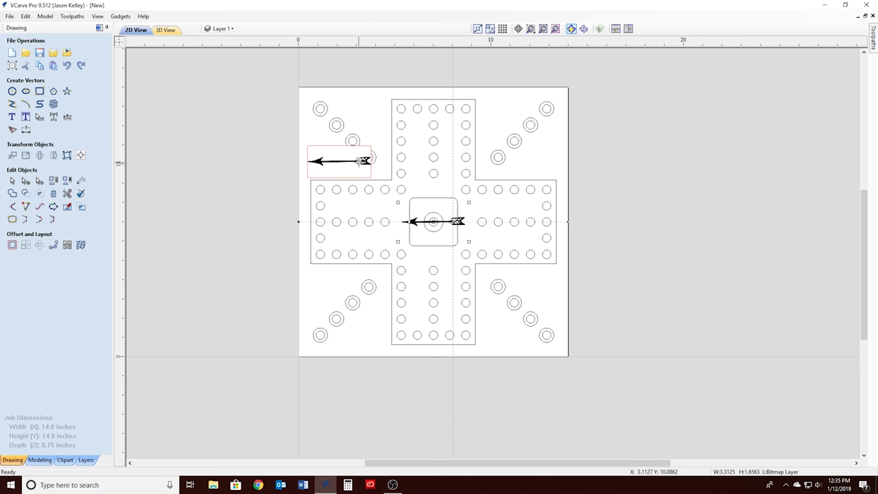
pyautogui.moveTo(360, 161); pyautogui.dragTo(360, 162)
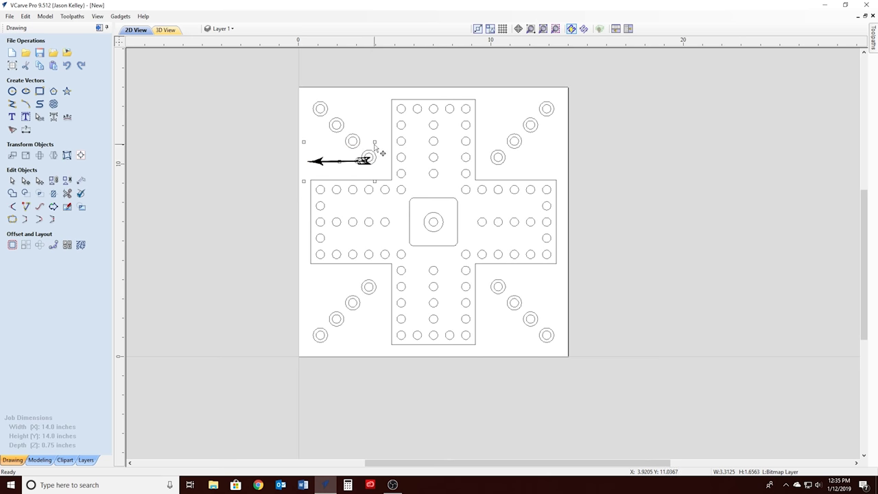
pyautogui.click(356, 122)
pyautogui.moveTo(345, 119); pyautogui.dragTo(382, 152)
pyautogui.moveTo(382, 151); pyautogui.dragTo(405, 153)
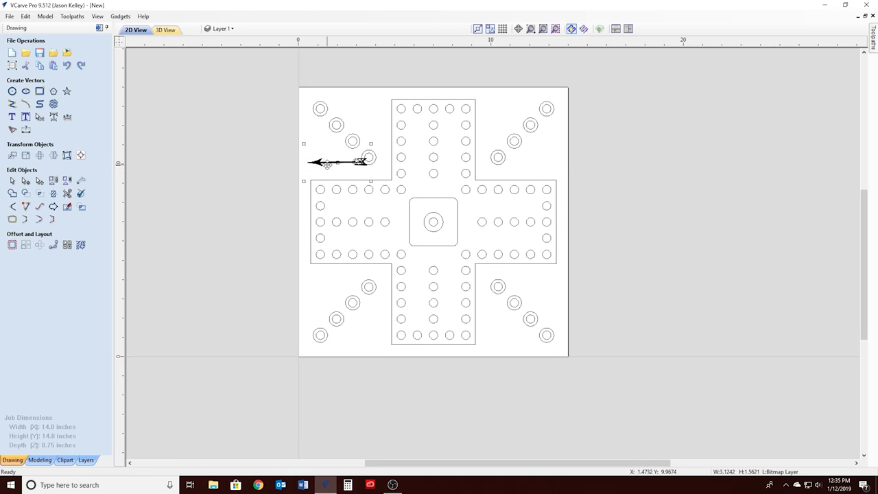
pyautogui.moveTo(352, 162); pyautogui.dragTo(346, 162)
pyautogui.scroll(3, 343, 162)
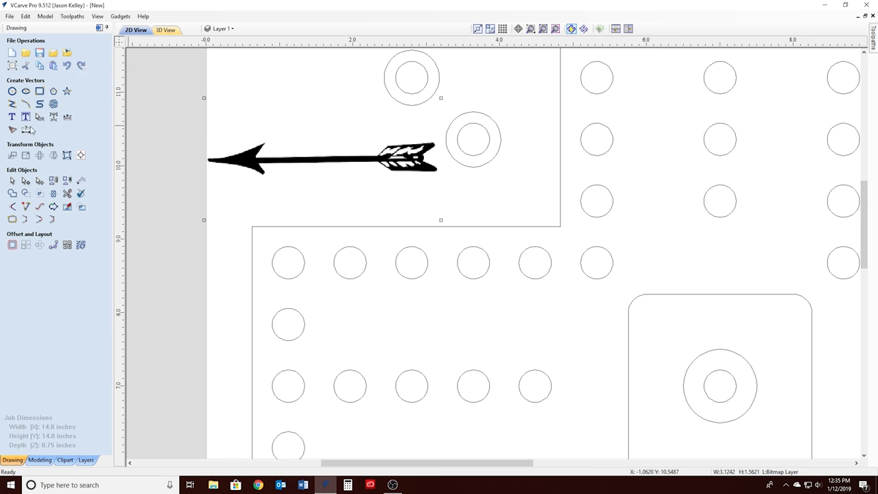
# - Preview a trace of the arrow bitmap with the default settings
pyautogui.click(12, 130)
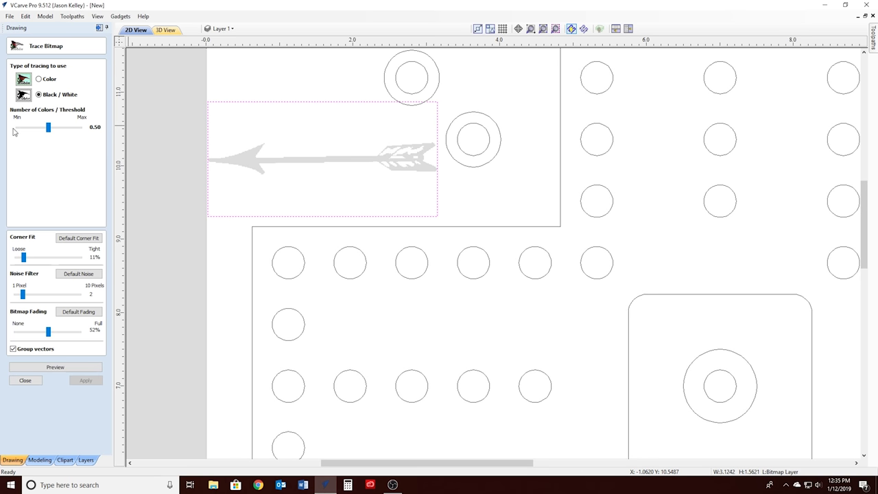
pyautogui.click(62, 373)
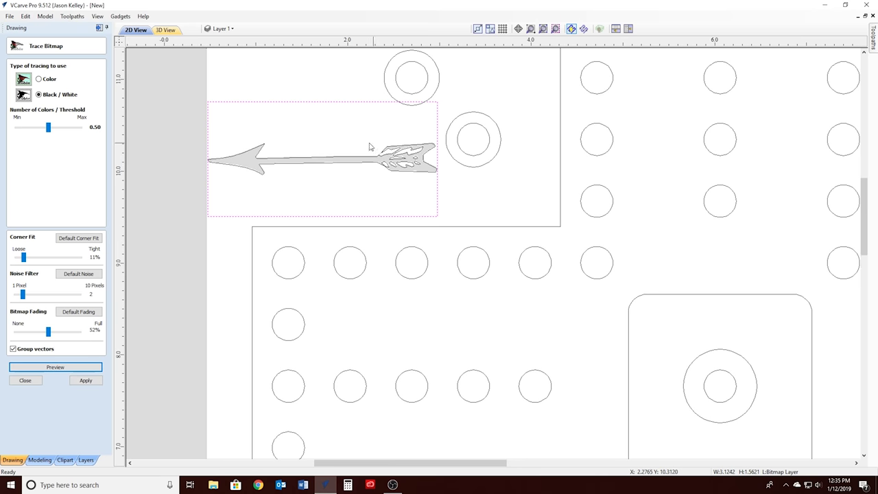
pyautogui.scroll(2, 353, 147)
pyautogui.scroll(2, 353, 147)
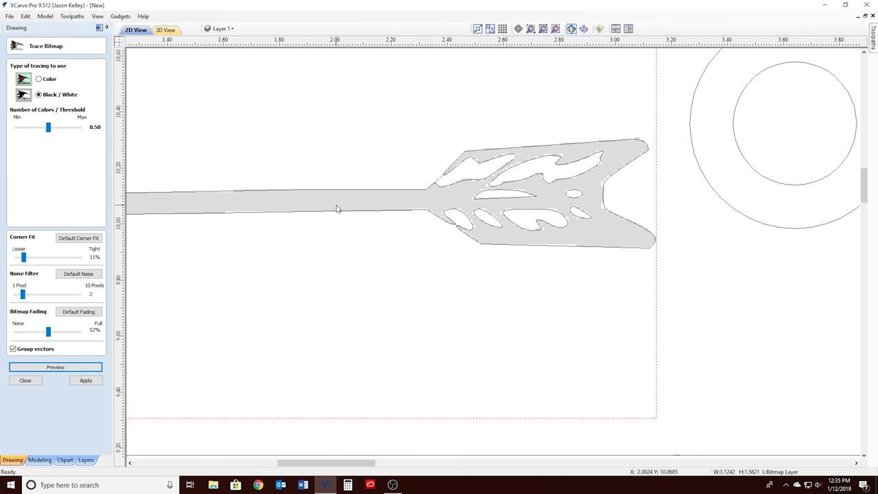
pyautogui.scroll(-3, 336, 207)
pyautogui.scroll(-1, 155, 215)
pyautogui.scroll(-1, 155, 215)
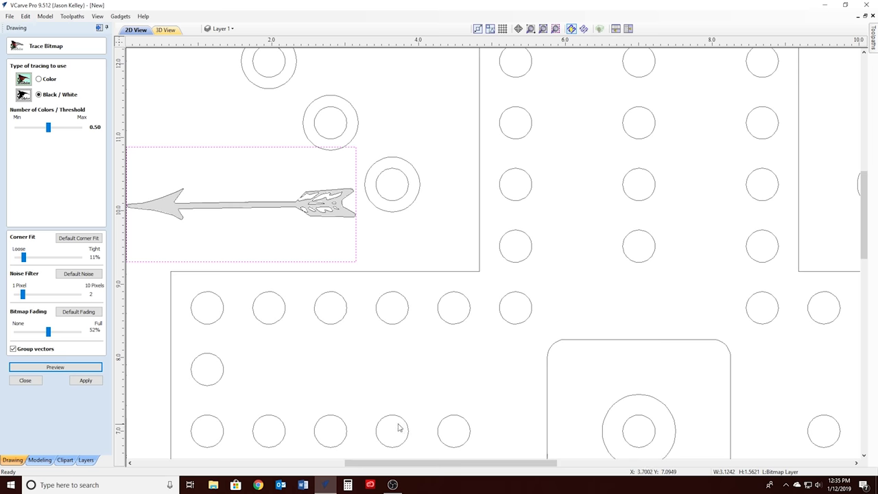
pyautogui.moveTo(394, 464); pyautogui.dragTo(347, 470)
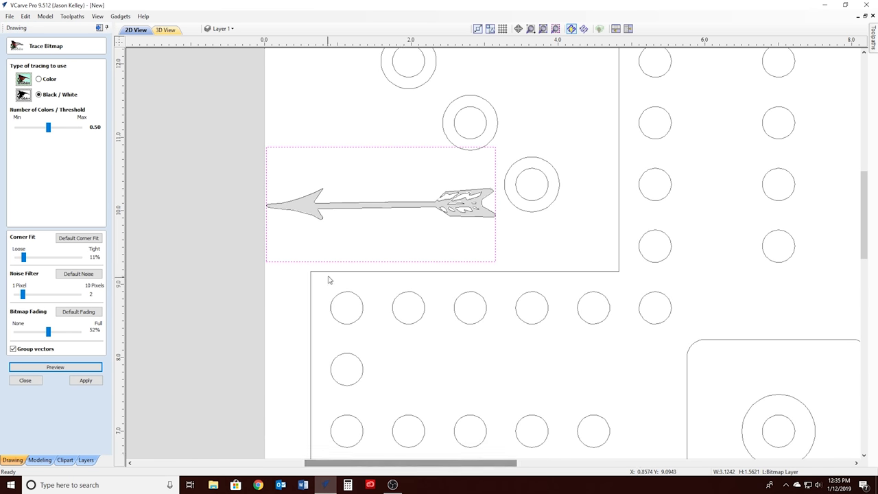
pyautogui.scroll(2, 359, 205)
pyautogui.scroll(2, 357, 204)
pyautogui.scroll(-2, 351, 207)
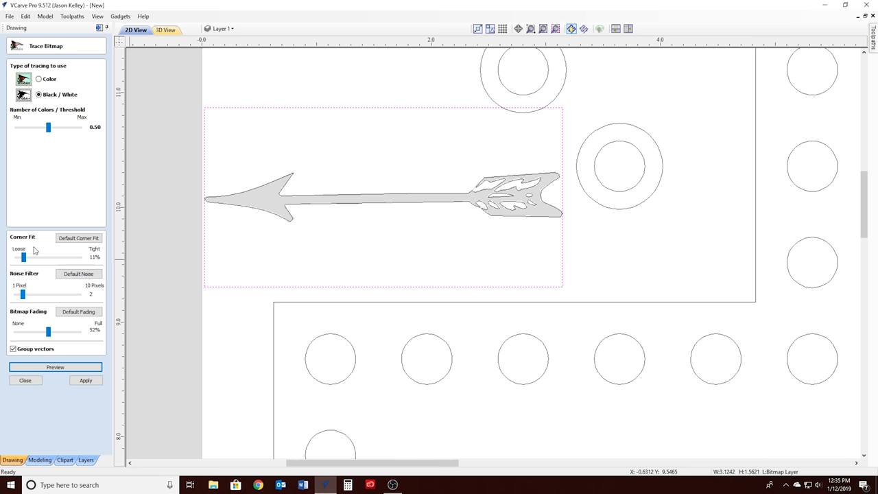
# - Trace the arrow with 80% corner fit and noise filter 6, then delete the bitmap
pyautogui.moveTo(30, 257); pyautogui.dragTo(60, 261)
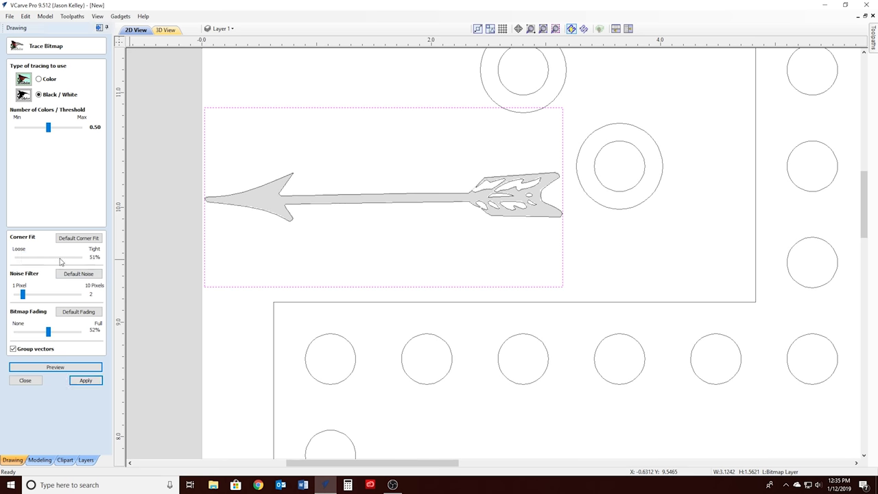
pyautogui.click(60, 369)
pyautogui.moveTo(23, 293); pyautogui.dragTo(51, 294)
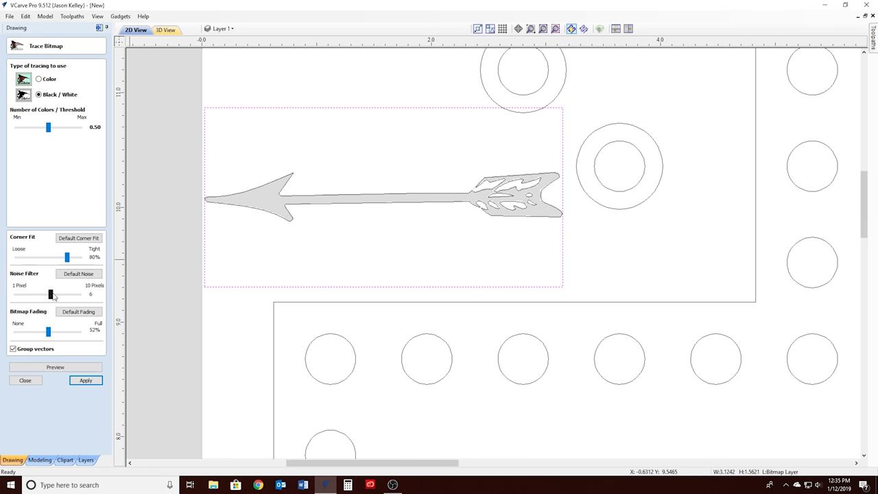
pyautogui.click(59, 368)
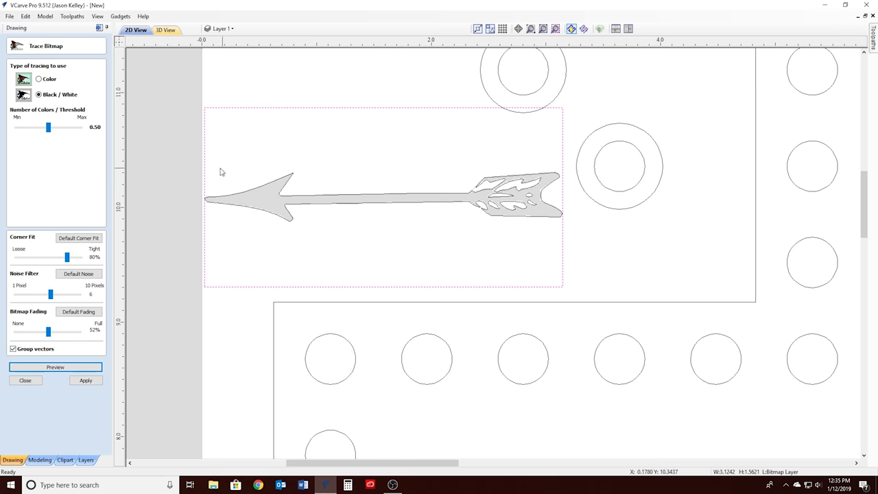
pyautogui.click(83, 382)
pyautogui.click(25, 380)
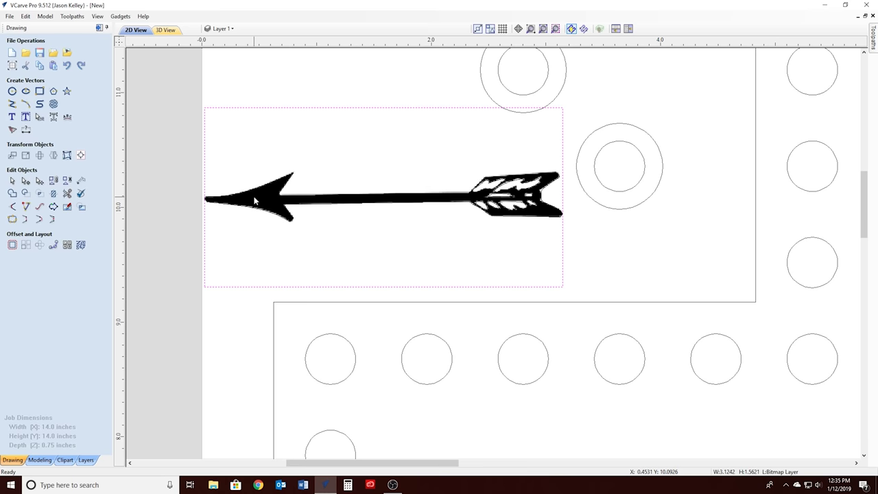
pyautogui.press('Delete')
pyautogui.scroll(-2, 395, 185)
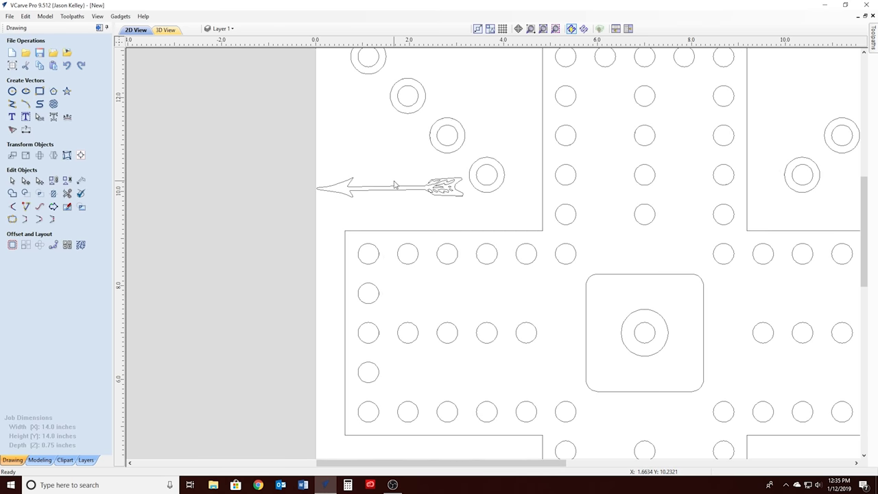
# - Rotate the traced arrow and nudge it into place beside the diagonal circles
pyautogui.scroll(-1, 395, 185)
pyautogui.click(396, 188)
pyautogui.click(444, 177)
pyautogui.moveTo(444, 173); pyautogui.dragTo(377, 129)
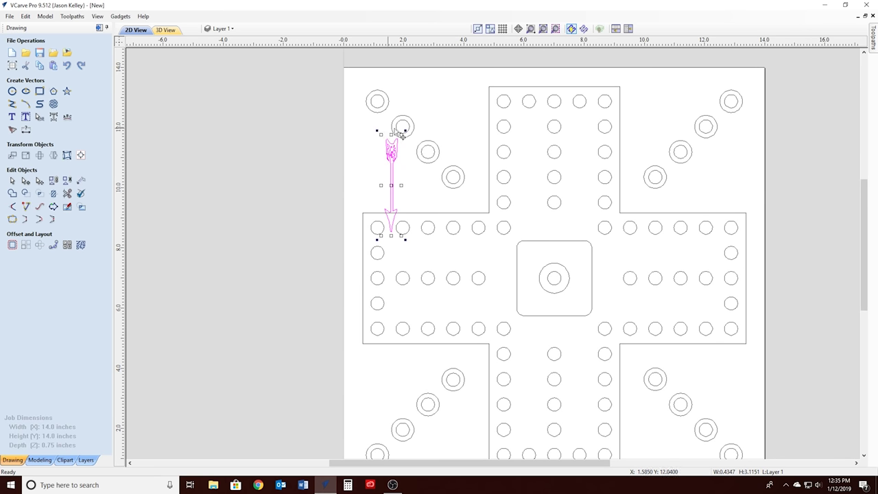
pyautogui.press('Left')
pyautogui.press('Left')
pyautogui.press('Left')
pyautogui.press('Left')
pyautogui.press('Up')
pyautogui.press('Up')
pyautogui.press('Left')
pyautogui.press('Up')
pyautogui.press('Left')
pyautogui.press('Left')
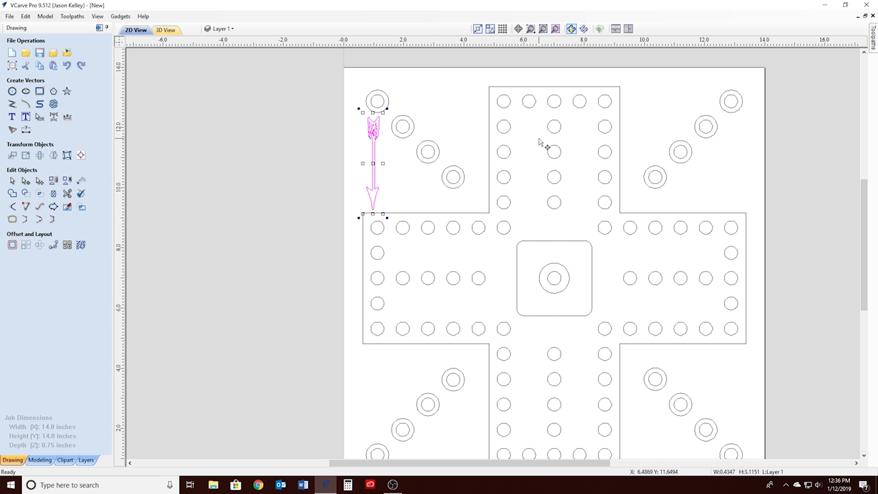
pyautogui.press('Right')
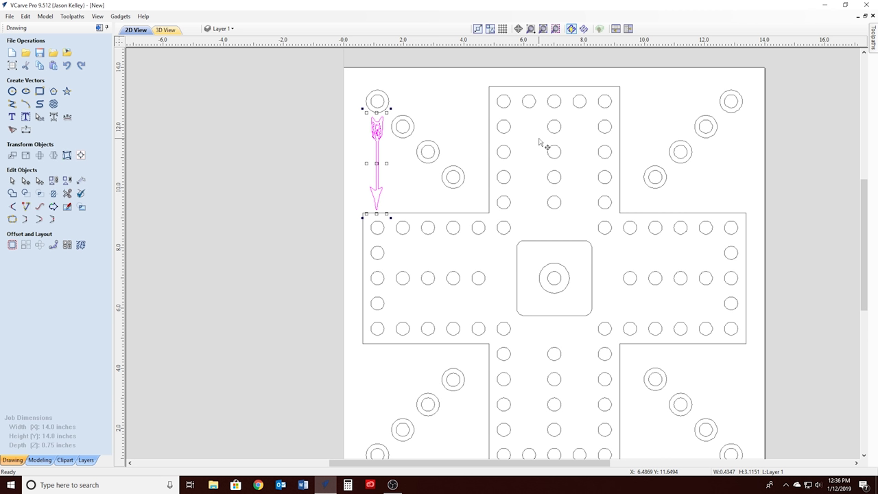
pyautogui.moveTo(386, 114); pyautogui.dragTo(385, 127)
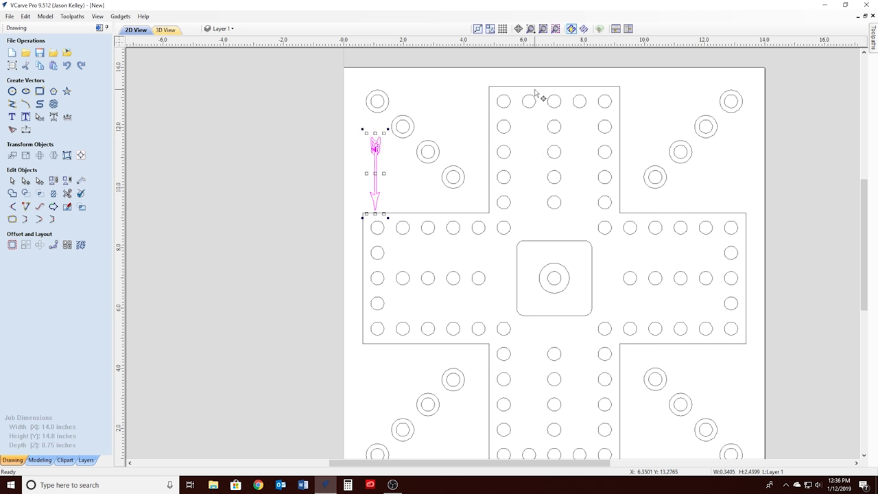
pyautogui.press('Up')
pyautogui.press('Up')
pyautogui.press('Up')
pyautogui.press('Up')
pyautogui.press('Up')
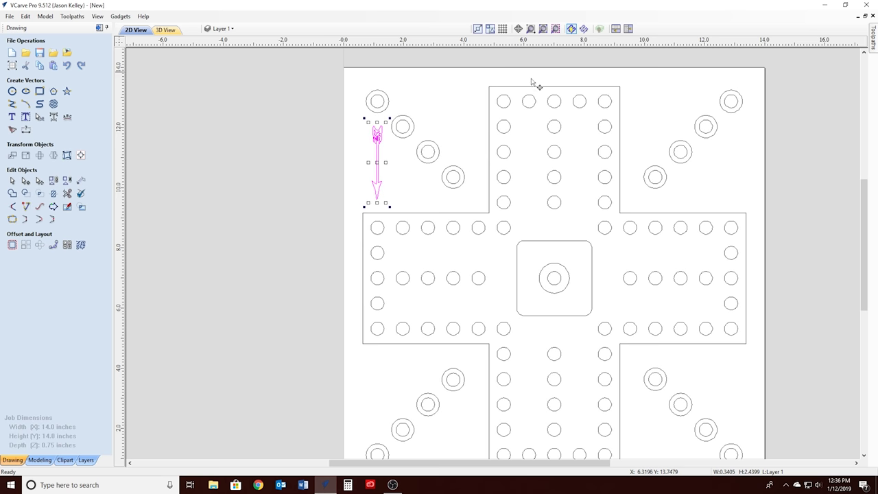
pyautogui.scroll(3, 392, 108)
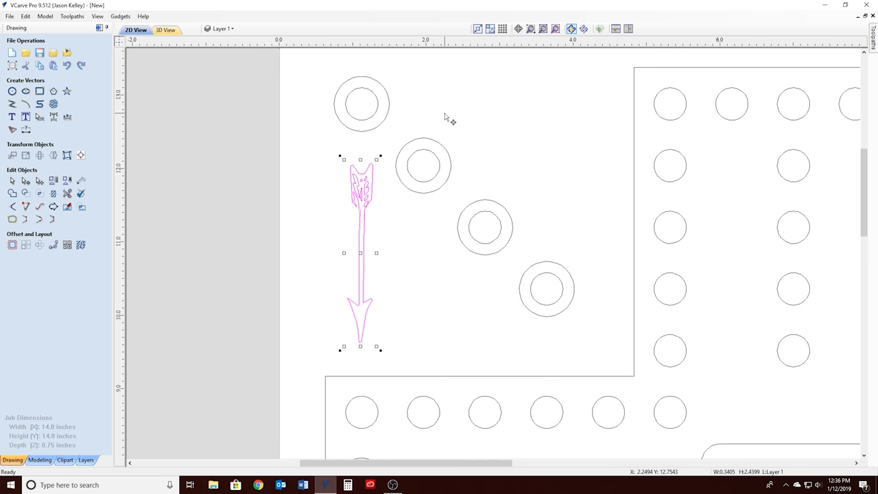
pyautogui.click(478, 114)
pyautogui.scroll(-6, 478, 114)
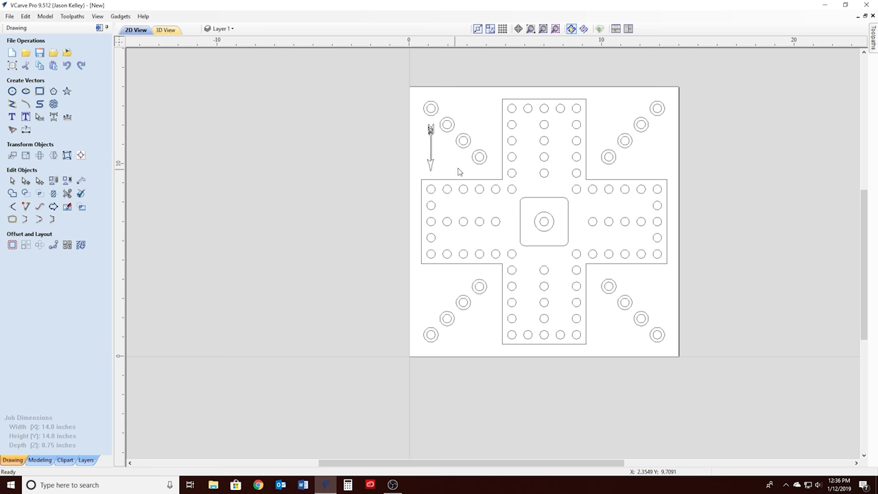
# - Shift the arrow slightly down and to the right
pyautogui.click(432, 162)
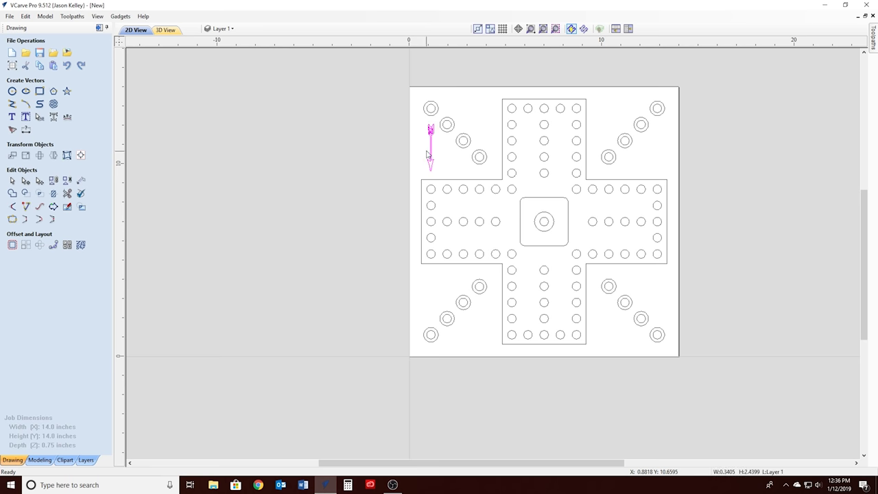
pyautogui.scroll(2, 429, 151)
pyautogui.scroll(1, 431, 147)
pyautogui.click(438, 104)
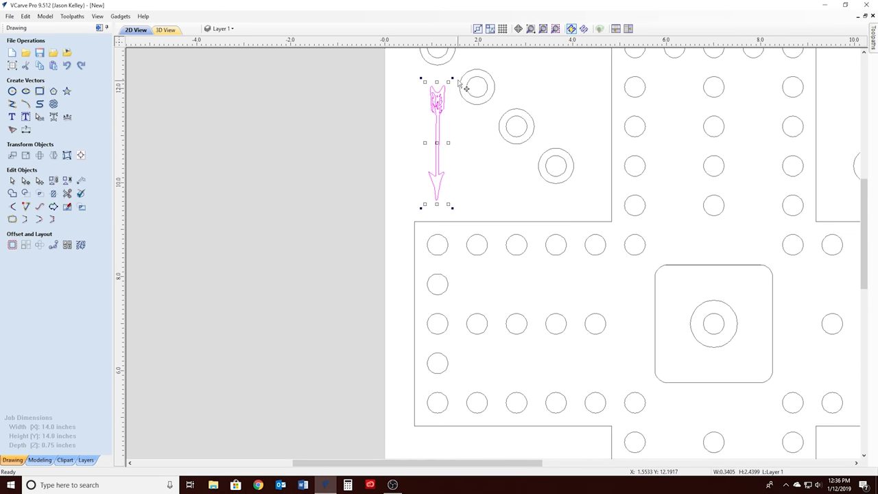
pyautogui.moveTo(438, 105)
pyautogui.mouseDown()
pyautogui.moveTo(436, 95)
pyautogui.moveTo(437, 115)
pyautogui.mouseUp()
pyautogui.press('Right')
pyautogui.press('Down')
pyautogui.press('Down')
pyautogui.press('Down')
pyautogui.press('Right')
pyautogui.press('Down')
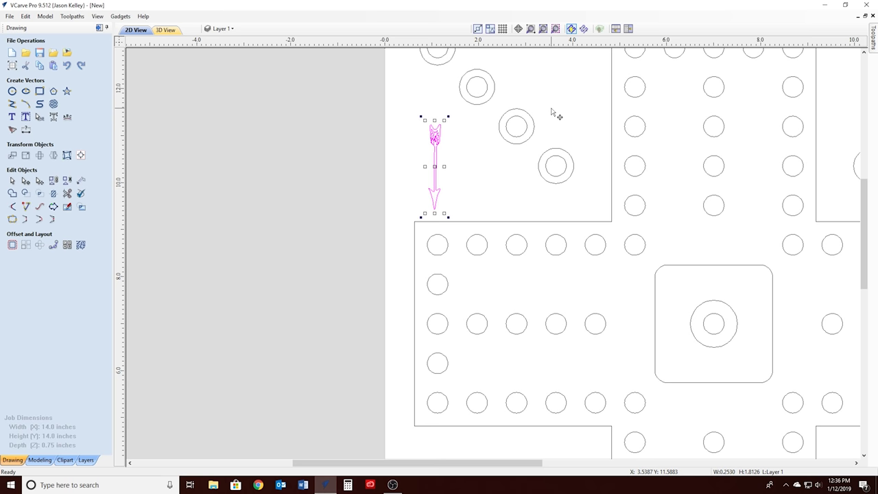
pyautogui.click(498, 165)
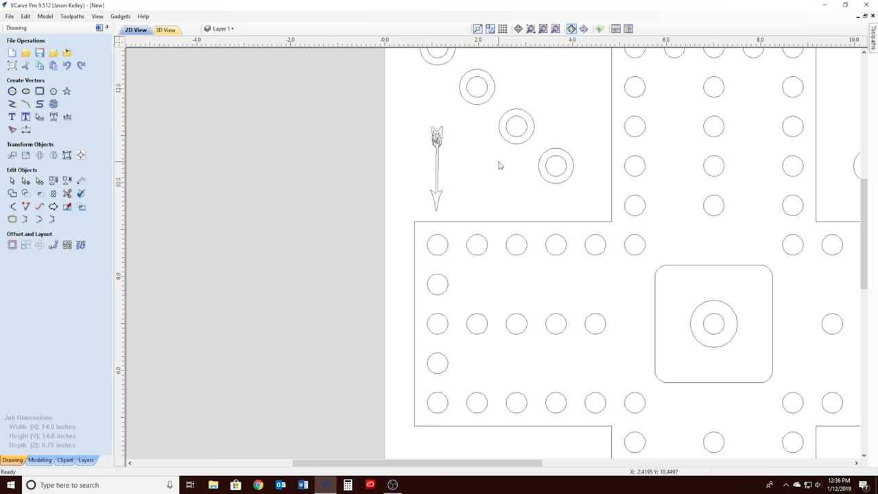
pyautogui.scroll(-2, 498, 166)
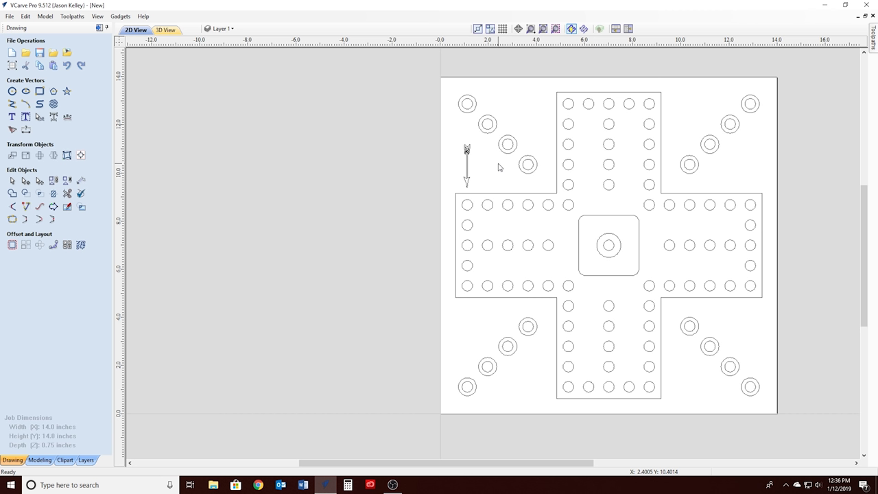
# - Rotate the arrow to point right and set it just above the board's left arm
pyautogui.click(468, 166)
pyautogui.moveTo(456, 137); pyautogui.dragTo(432, 153)
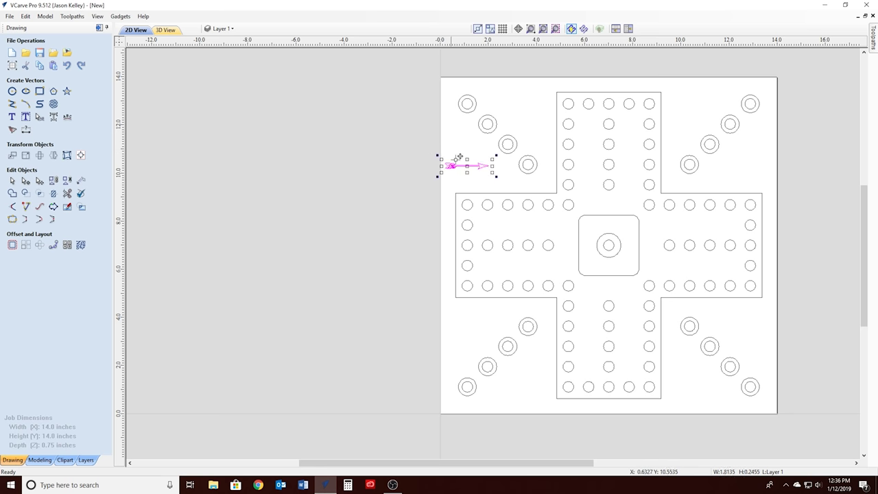
pyautogui.scroll(4, 478, 164)
pyautogui.press('Down')
pyautogui.press('Down')
pyautogui.press('Down')
pyautogui.press('Down')
pyautogui.press('Down')
pyautogui.press('Down')
pyautogui.press('Down')
pyautogui.press('Down')
pyautogui.press('Down')
pyautogui.press('Down')
pyautogui.press('Down')
pyautogui.press('Right')
pyautogui.press('Right')
pyautogui.press('Right')
pyautogui.press('Right')
pyautogui.press('Right')
pyautogui.press('Right')
pyautogui.press('Right')
pyautogui.press('Right')
pyautogui.press('Right')
pyautogui.press('Right')
pyautogui.press('Right')
pyautogui.press('Right')
pyautogui.press('Right')
pyautogui.press('Right')
pyautogui.press('Right')
pyautogui.press('Right')
pyautogui.press('Right')
pyautogui.press('Right')
pyautogui.press('Right')
pyautogui.press('Right')
pyautogui.press('Right')
pyautogui.press('Right')
pyautogui.press('Right')
pyautogui.click(435, 172)
pyautogui.scroll(-2, 457, 206)
pyautogui.scroll(-3, 454, 209)
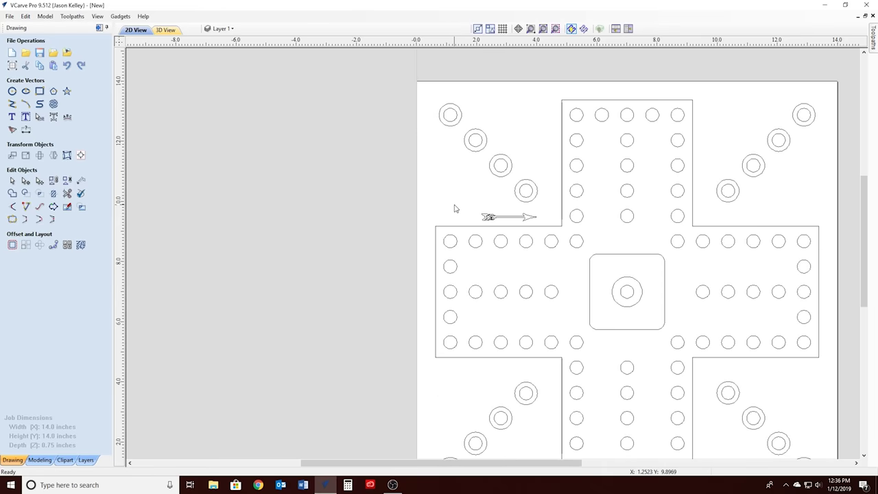
pyautogui.click(12, 117)
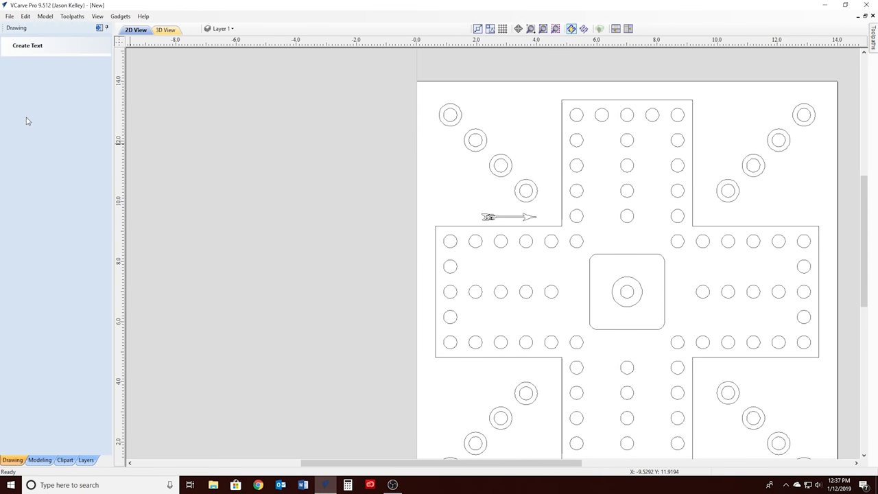
# - Browse the font list to find Monotype Corsiva
pyautogui.click(65, 155)
pyautogui.scroll(-3, 110, 230)
pyautogui.scroll(-3, 111, 231)
pyautogui.scroll(2, 113, 233)
pyautogui.scroll(5, 137, 253)
pyautogui.moveTo(243, 304)
pyautogui.mouseDown()
pyautogui.moveTo(234, 245)
pyautogui.moveTo(242, 186)
pyautogui.moveTo(237, 250)
pyautogui.mouseUp()
pyautogui.scroll(-2, 221, 250)
pyautogui.scroll(-2, 216, 250)
pyautogui.scroll(-2, 205, 252)
pyautogui.scroll(-4, 206, 252)
pyautogui.scroll(-2, 206, 252)
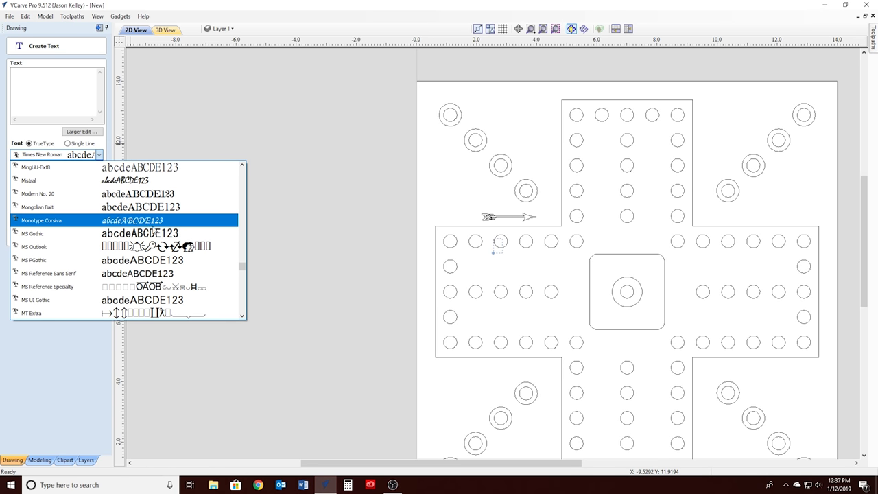
# - Create 'Start' in Monotype Corsiva and move it left of the arrow
pyautogui.click(41, 91)
pyautogui.write('tart')
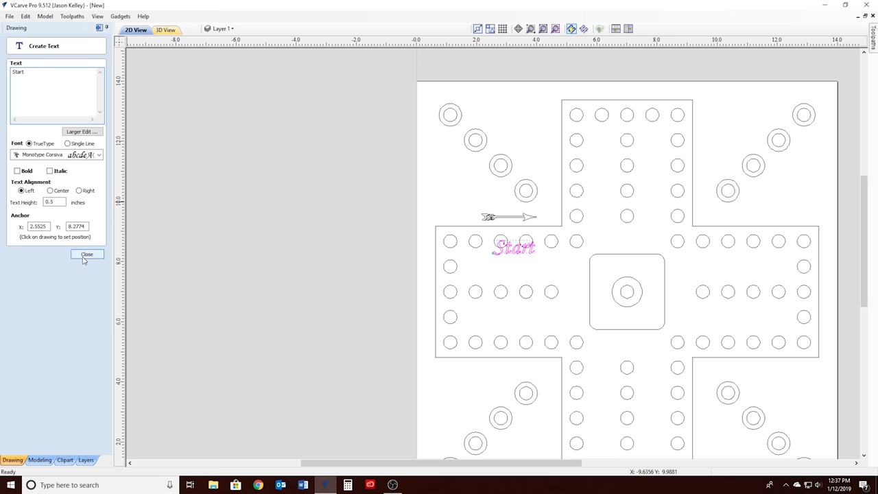
pyautogui.click(86, 254)
pyautogui.click(508, 251)
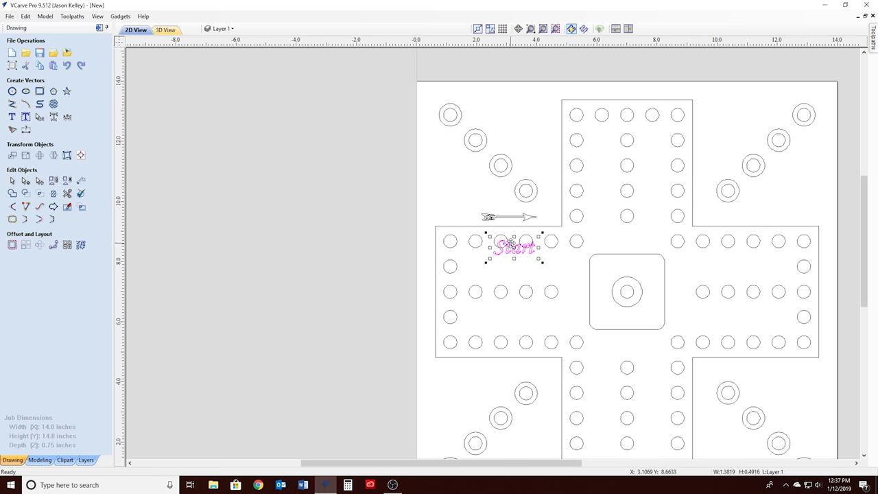
pyautogui.moveTo(508, 251); pyautogui.dragTo(453, 214)
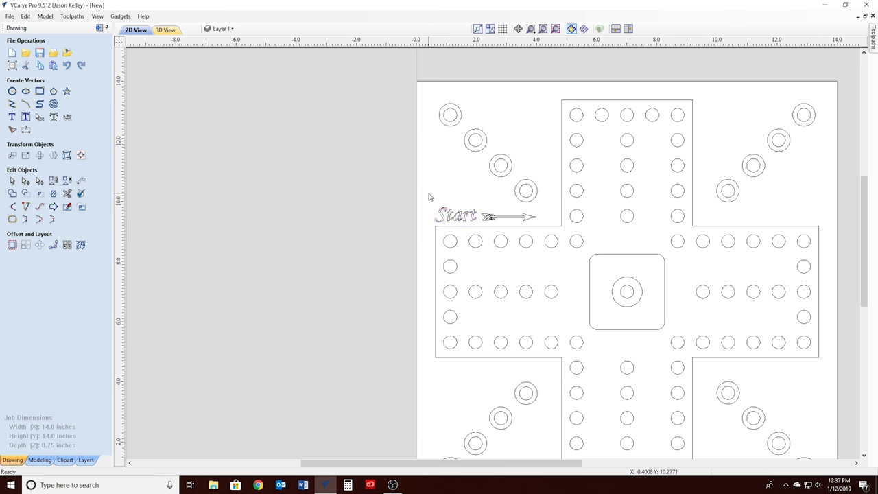
pyautogui.scroll(2, 460, 226)
# - Convert the Start text to curves and adjust the spacing of its final t
pyautogui.scroll(2, 460, 226)
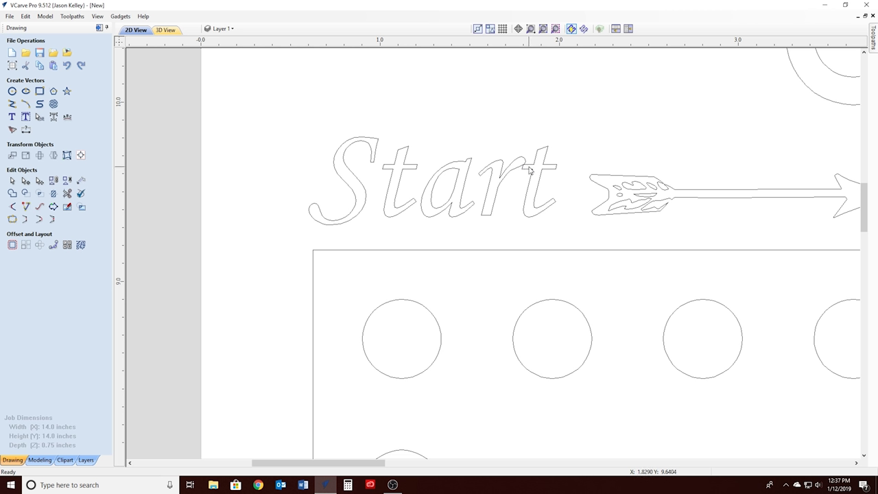
pyautogui.click(529, 168)
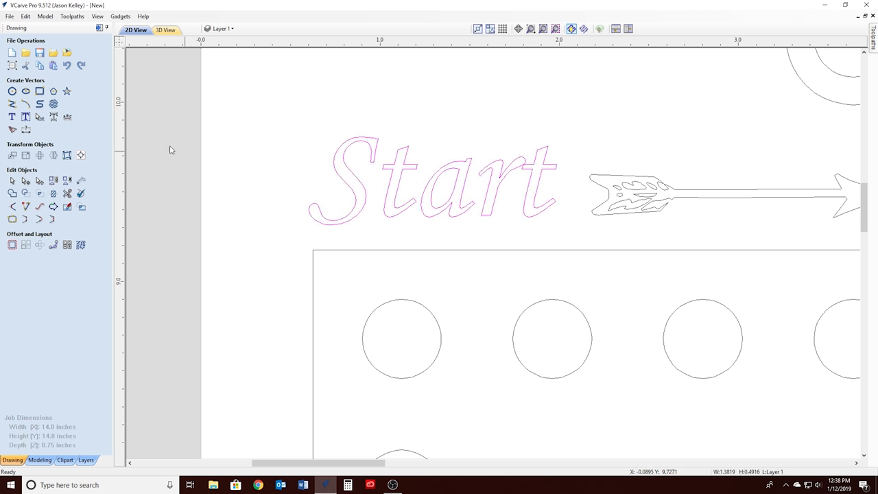
pyautogui.click(55, 122)
pyautogui.click(540, 184)
pyautogui.press('Right')
pyautogui.press('Right')
pyautogui.press('Right')
pyautogui.press('Right')
pyautogui.press('Right')
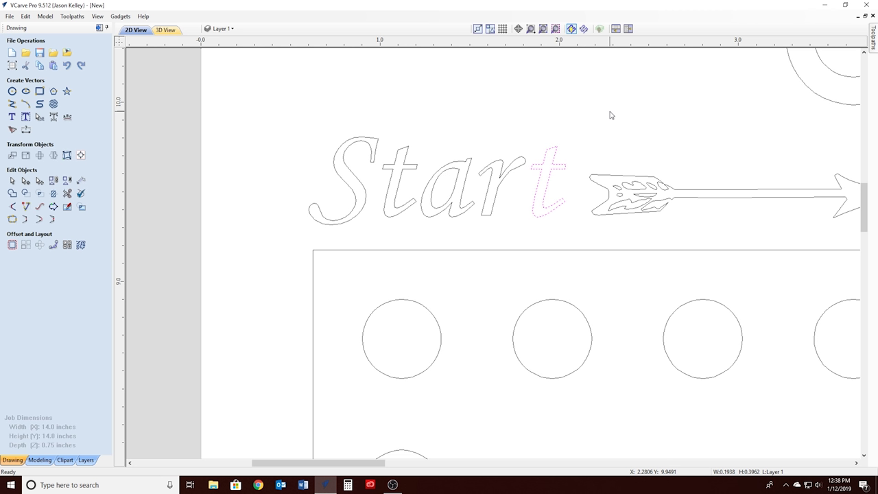
pyautogui.click(497, 200)
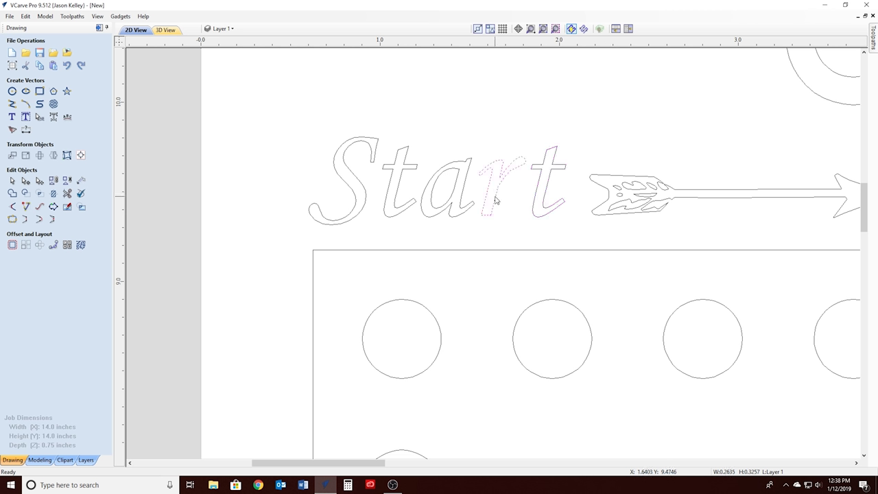
pyautogui.click(457, 237)
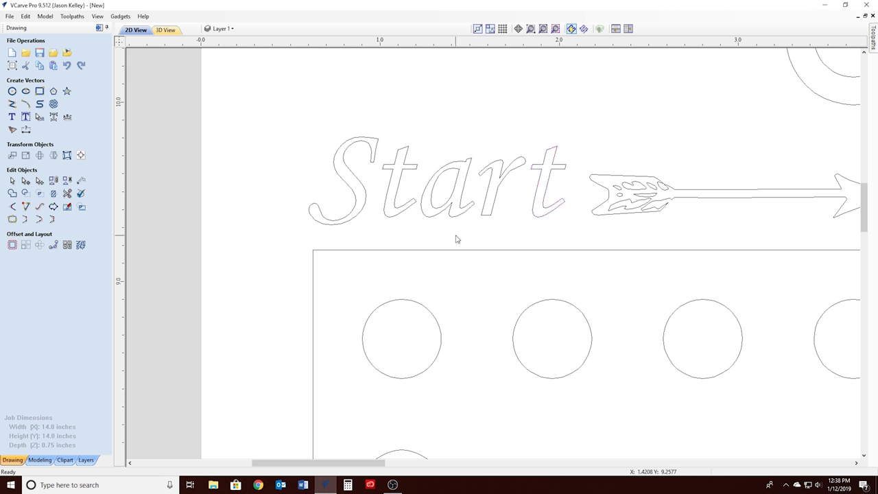
pyautogui.click(534, 216)
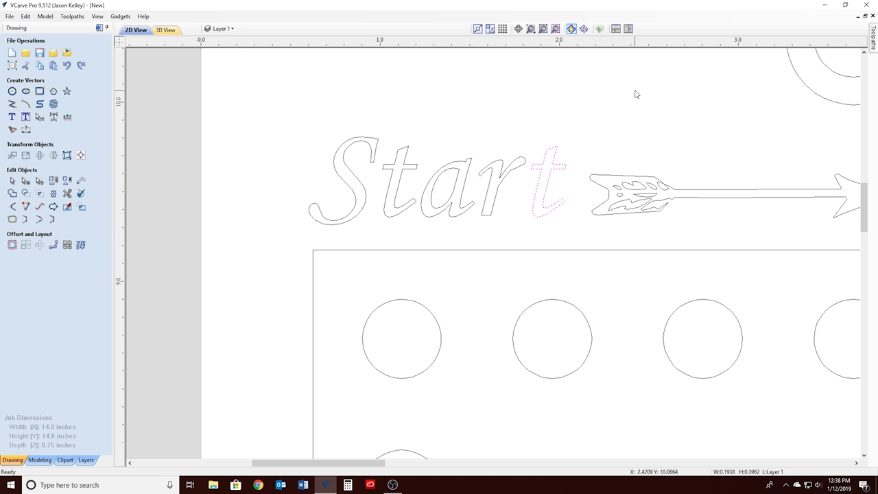
pyautogui.press('Left')
pyautogui.click(635, 92)
# - Ungroup all the Start letters into separate outlines
pyautogui.moveTo(287, 114); pyautogui.dragTo(565, 243)
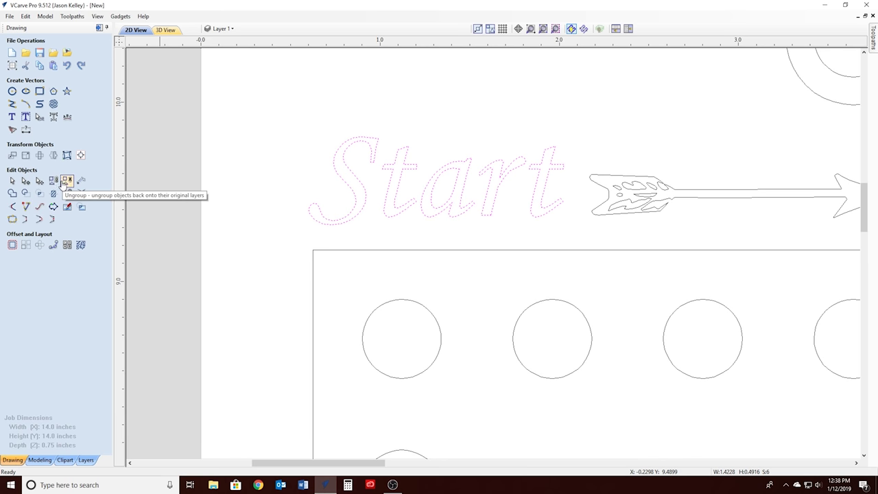
pyautogui.click(63, 183)
pyautogui.scroll(-3, 254, 163)
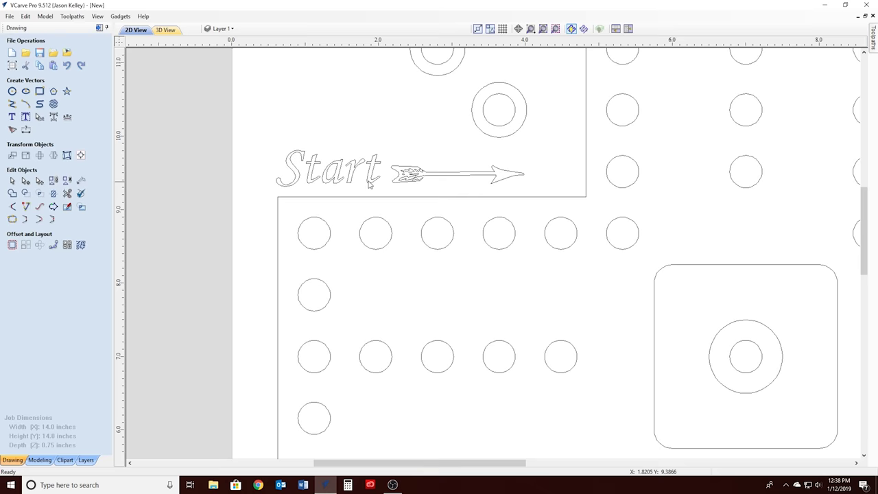
pyautogui.scroll(-3, 366, 185)
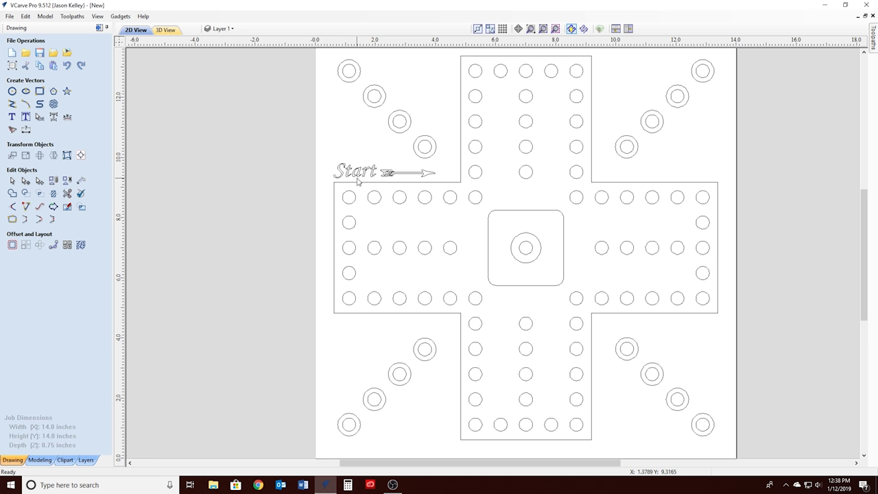
# - Group the Start text and its arrow into a single object
pyautogui.moveTo(329, 157); pyautogui.dragTo(439, 185)
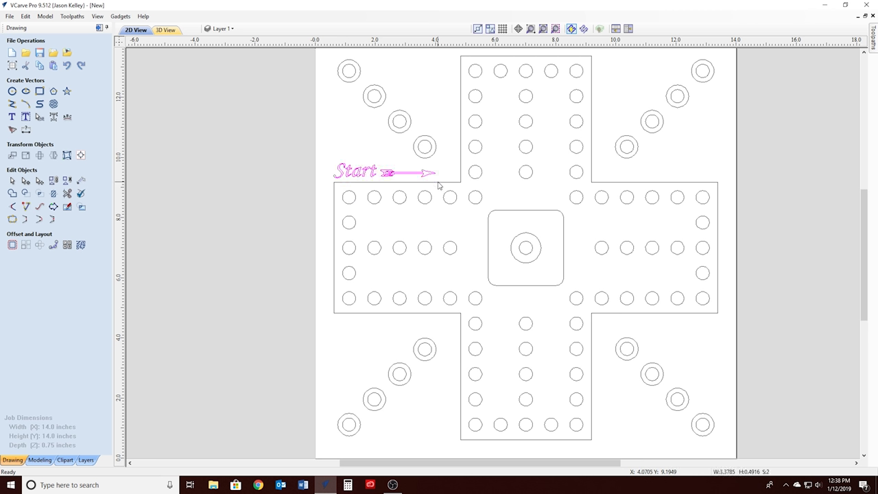
pyautogui.scroll(2, 396, 168)
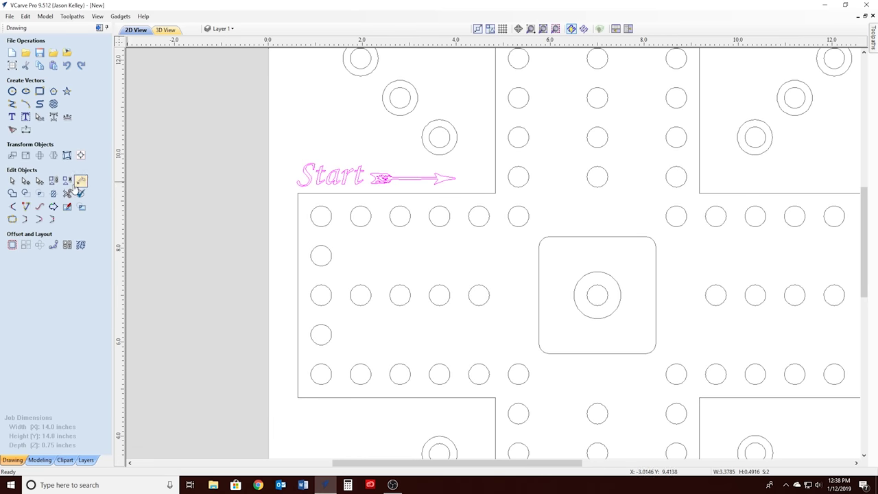
pyautogui.click(53, 181)
pyautogui.click(394, 178)
# - Nudge the grouped Start label three steps right above the cross's left arm
pyautogui.moveTo(458, 162); pyautogui.dragTo(443, 167)
pyautogui.press('Right')
pyautogui.press('Right')
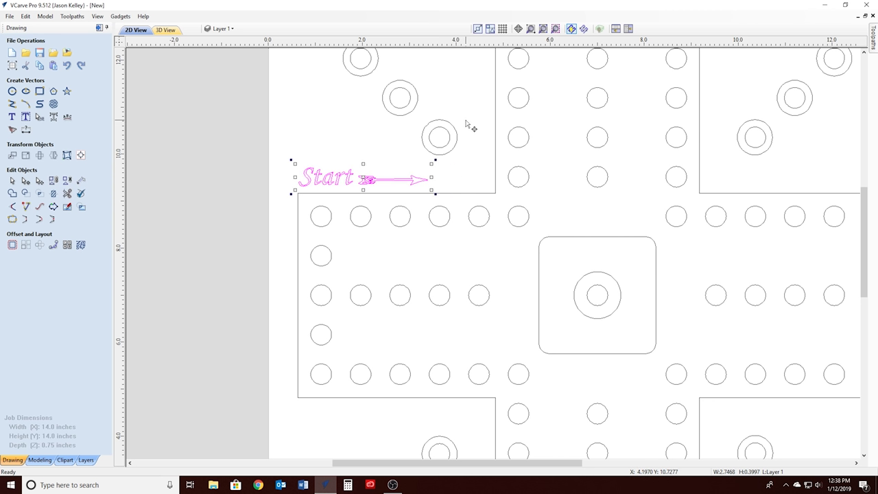
pyautogui.press('Right')
pyautogui.press('Right')
pyautogui.press('Right')
pyautogui.press('Right')
pyautogui.press('Right')
pyautogui.press('Right')
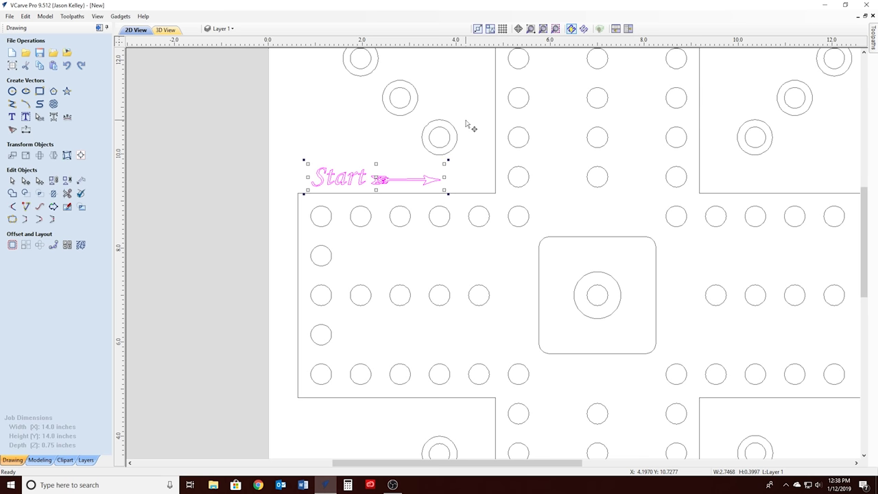
pyautogui.press('Right')
pyautogui.click(354, 121)
pyautogui.scroll(-1, 354, 121)
pyautogui.scroll(-1, 354, 121)
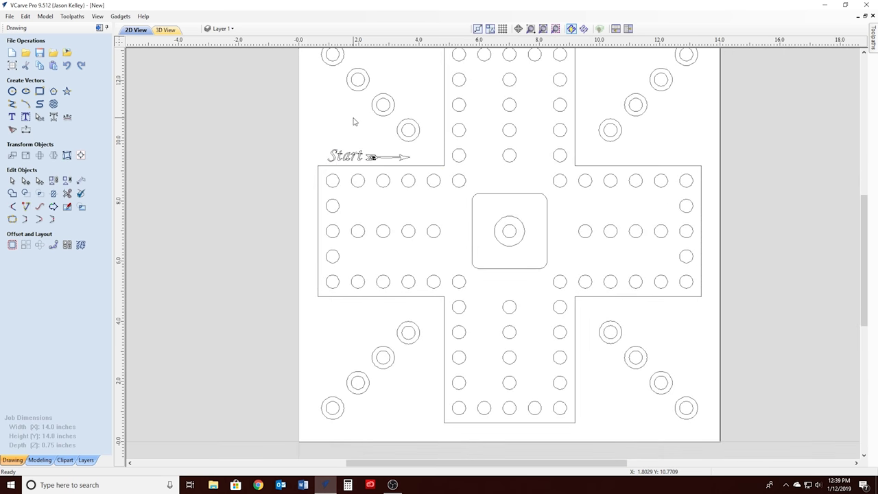
pyautogui.scroll(-1, 570, 201)
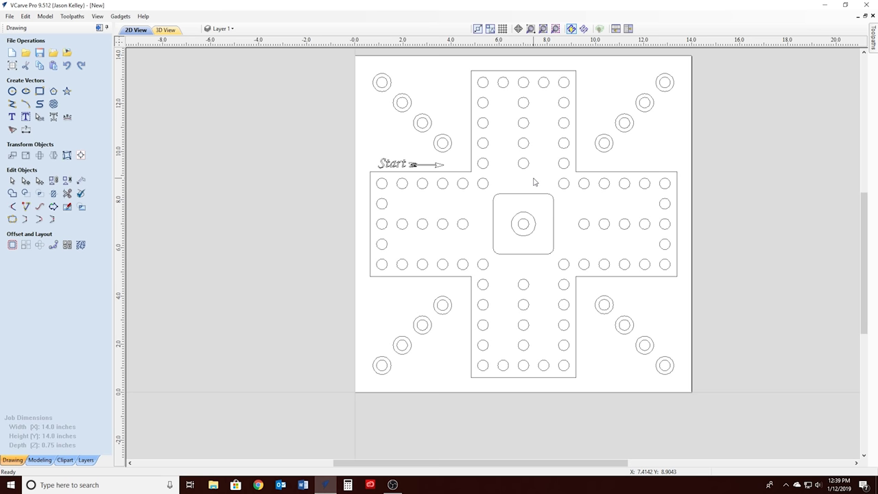
# - Copy and paste the Start label, moving the copy to the board's top right
pyautogui.click(431, 165)
pyautogui.rightClick(409, 165)
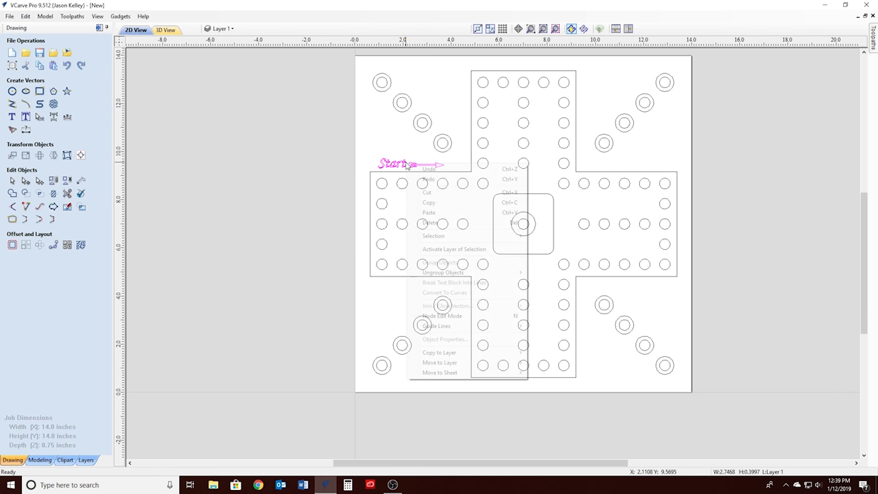
pyautogui.click(446, 202)
pyautogui.rightClick(450, 162)
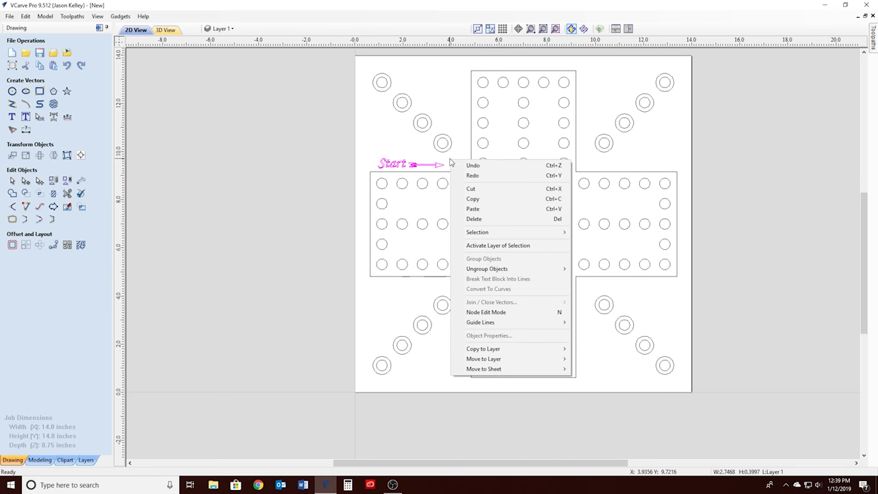
pyautogui.click(473, 209)
pyautogui.moveTo(442, 163); pyautogui.dragTo(638, 77)
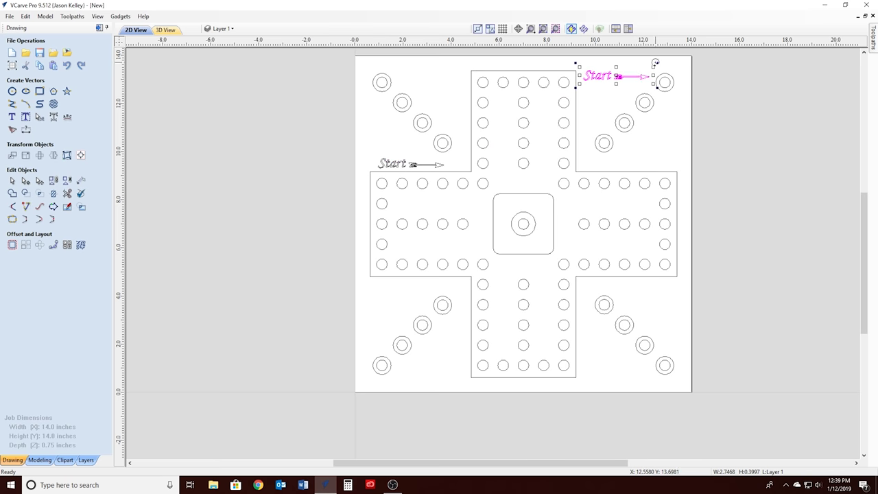
# - Undo a freehand tilt, then rotate the copy with Angle 90 applied twice
pyautogui.moveTo(655, 62); pyautogui.dragTo(623, 100)
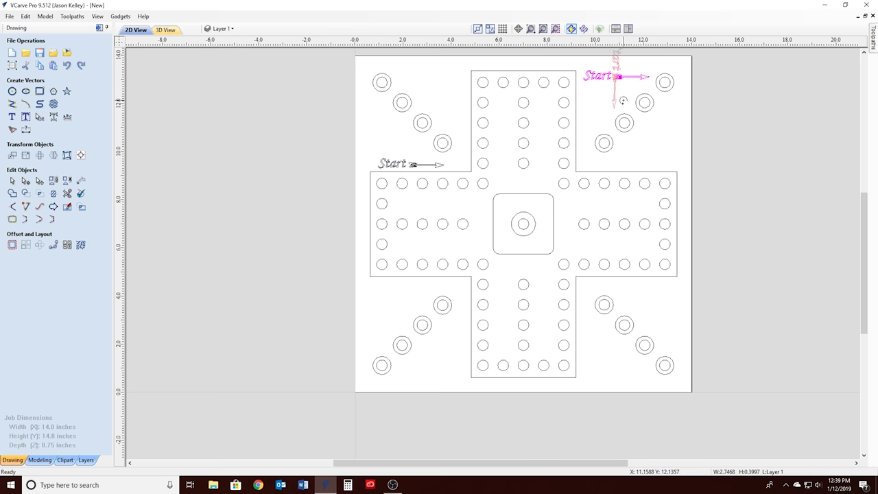
pyautogui.moveTo(623, 101); pyautogui.dragTo(642, 96)
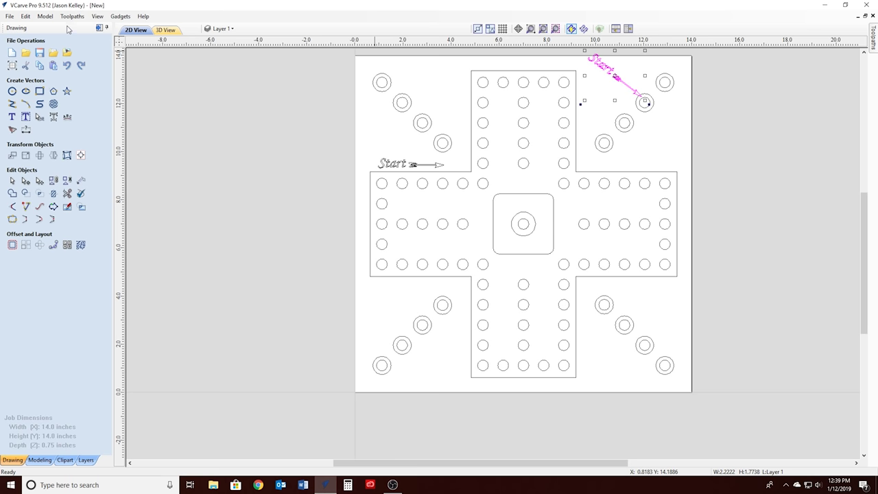
pyautogui.click(67, 65)
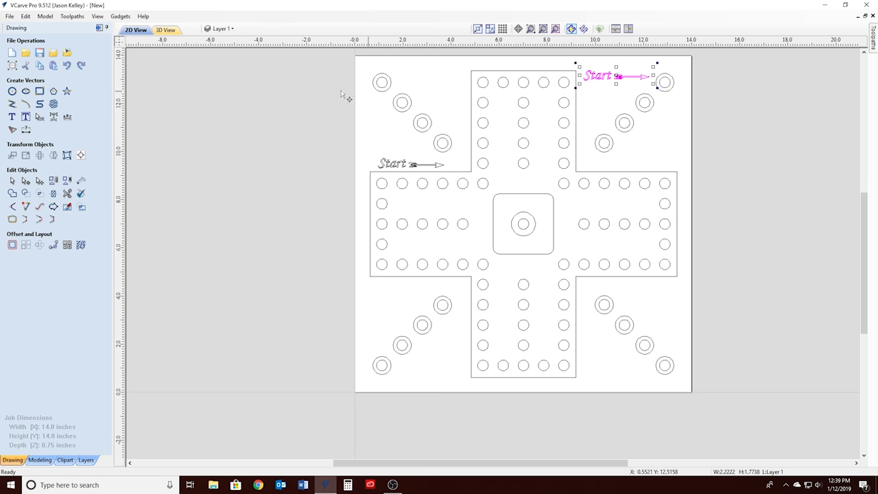
pyautogui.click(40, 155)
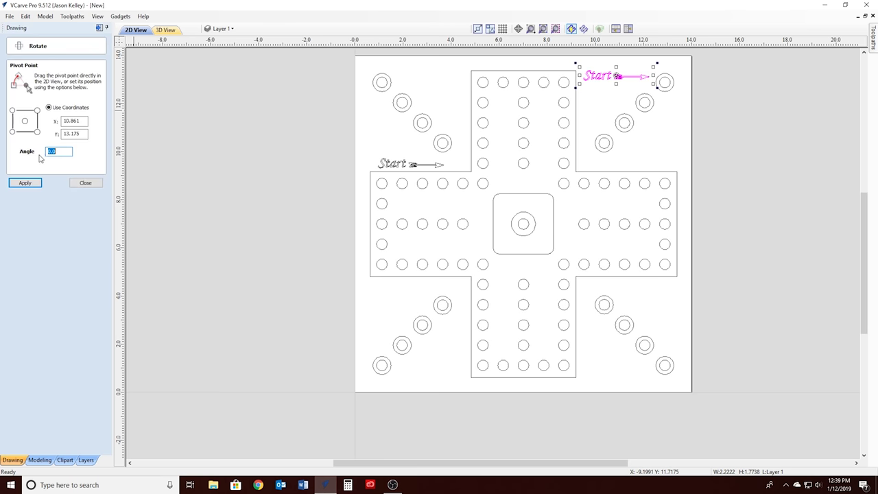
pyautogui.write('90')
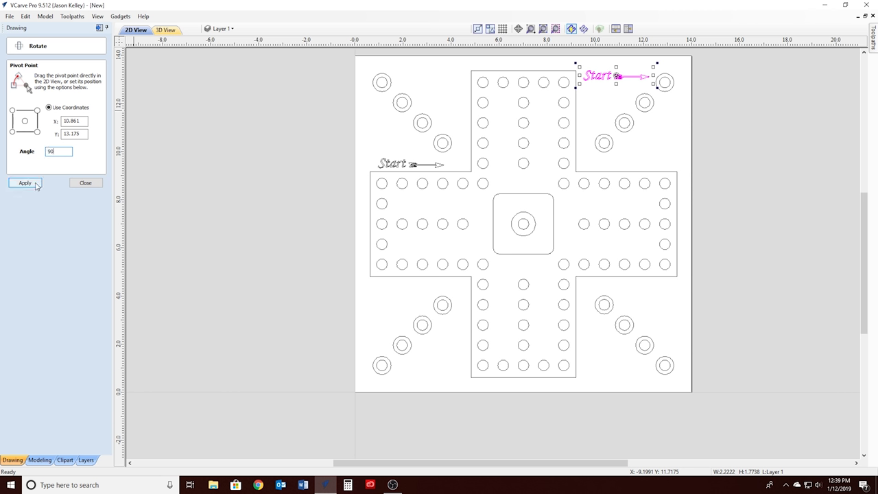
pyautogui.click(27, 183)
pyautogui.click(36, 185)
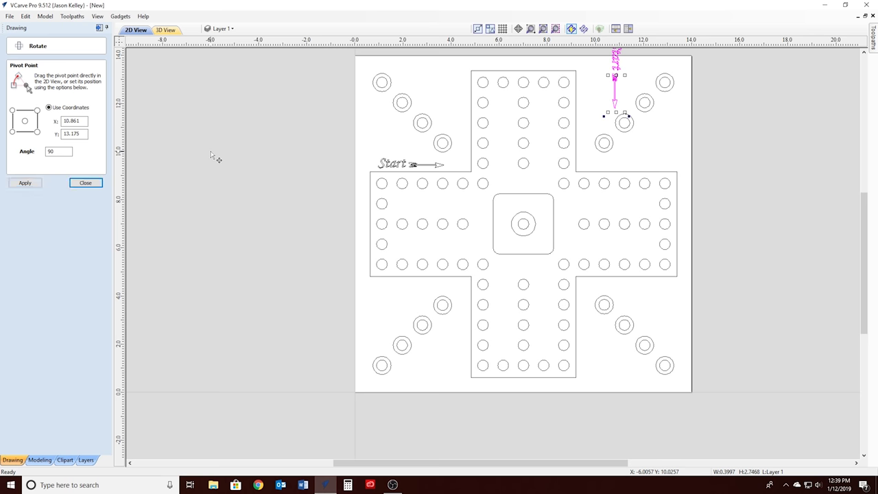
pyautogui.click(85, 183)
# - Position the rotated copy beside the top arm's right edge and deselect it
pyautogui.moveTo(614, 81)
pyautogui.mouseDown()
pyautogui.moveTo(620, 113)
pyautogui.moveTo(589, 120)
pyautogui.mouseUp()
pyautogui.press('Down')
pyautogui.press('Down')
pyautogui.press('Down')
pyautogui.press('Down')
pyautogui.press('Down')
pyautogui.press('Right')
pyautogui.press('Right')
pyautogui.press('Right')
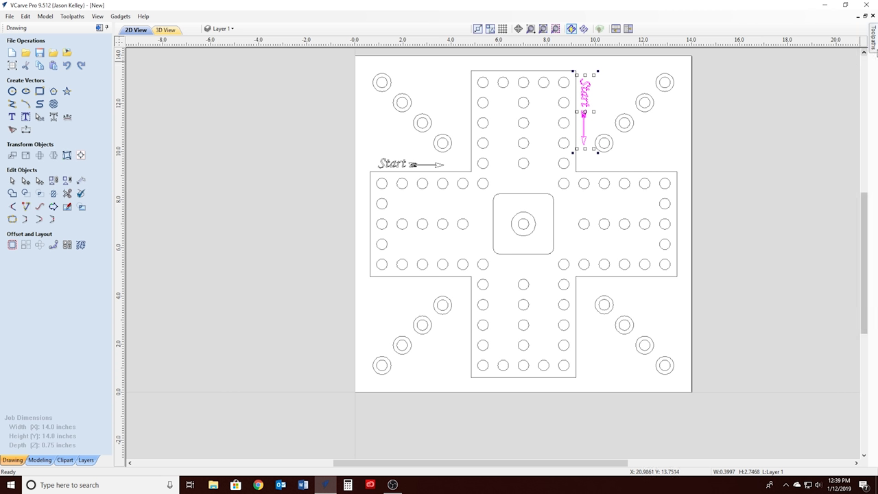
pyautogui.click(646, 77)
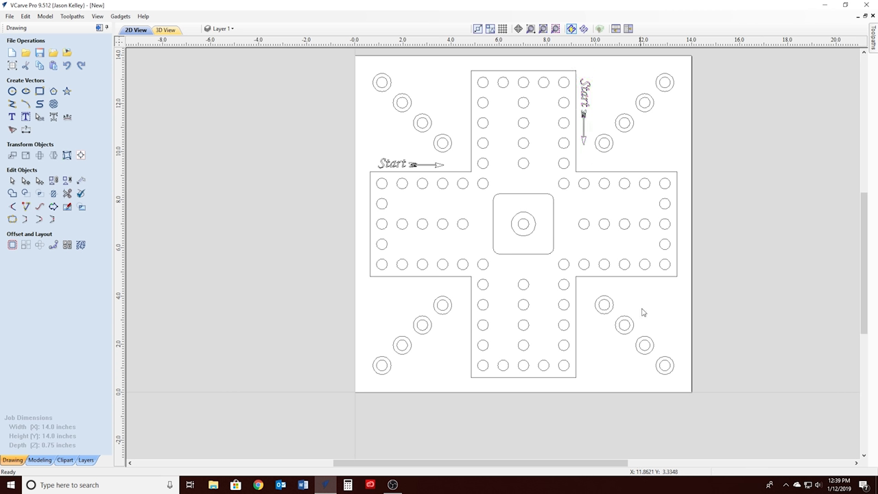
pyautogui.click(445, 166)
# - Paste a third Start label below the right arm, rotated so its arrow points left
pyautogui.rightClick(451, 166)
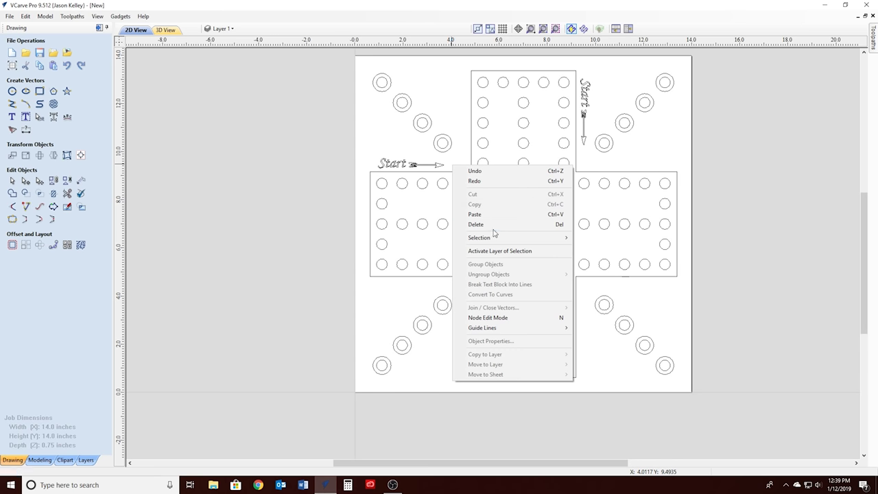
pyautogui.click(474, 214)
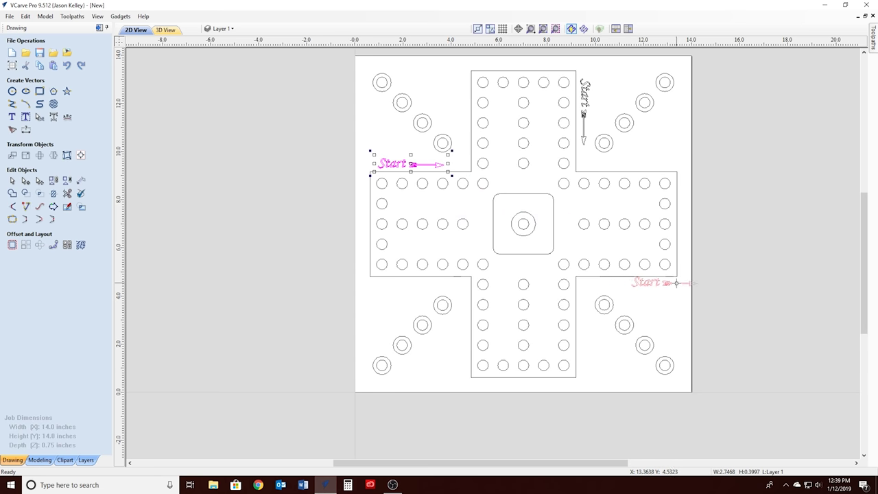
pyautogui.click(692, 295)
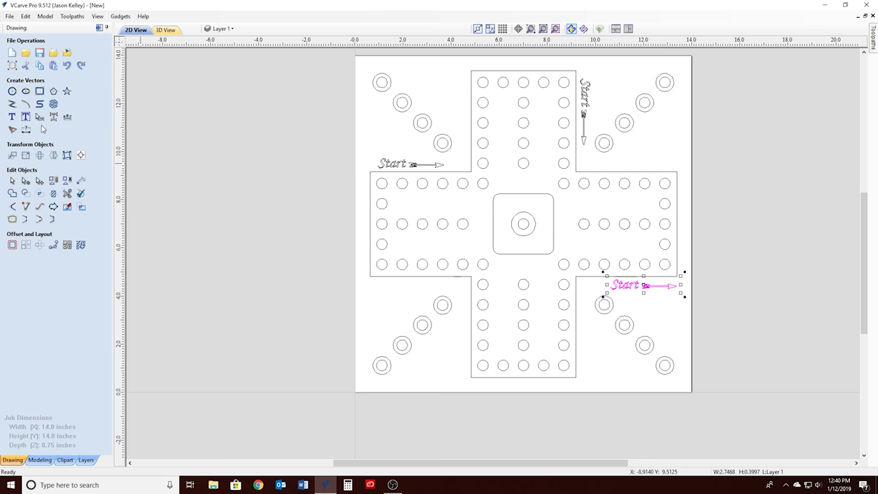
pyautogui.click(41, 155)
pyautogui.press('Return')
pyautogui.press('Return')
pyautogui.press('Return')
pyautogui.press('Return')
pyautogui.press('Return')
pyautogui.press('Return')
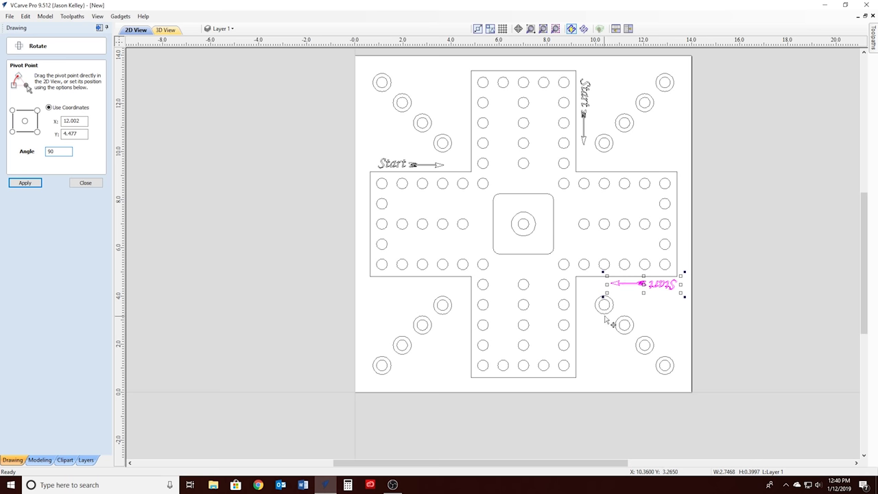
pyautogui.click(614, 320)
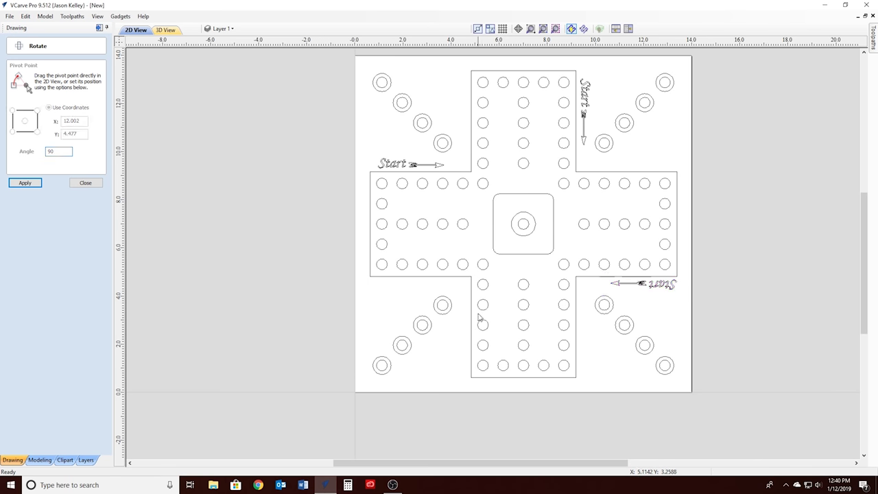
# - Paste a fourth copy of the Start label and drag it down the board
pyautogui.rightClick(458, 320)
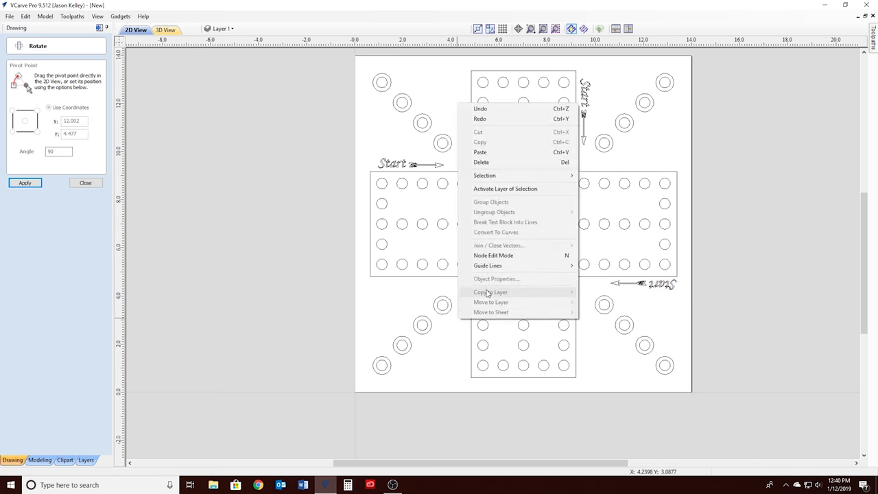
pyautogui.click(501, 152)
pyautogui.moveTo(432, 165); pyautogui.dragTo(474, 364)
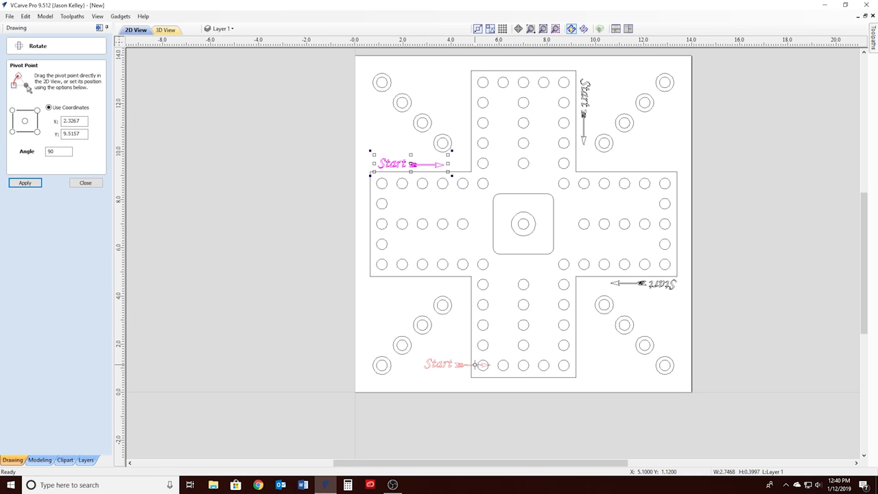
# - Rotate the fourth label 90 degrees to point up and nudge it up beside the bottom arm
pyautogui.moveTo(474, 364); pyautogui.dragTo(474, 365)
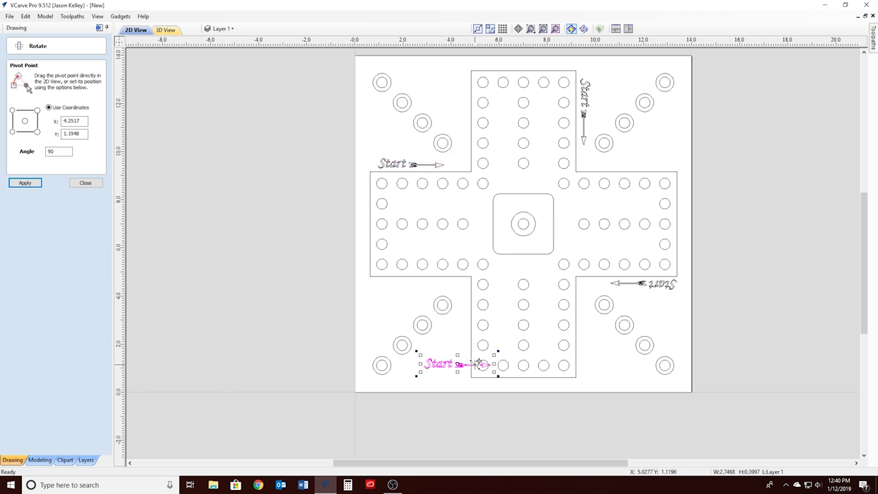
pyautogui.click(34, 184)
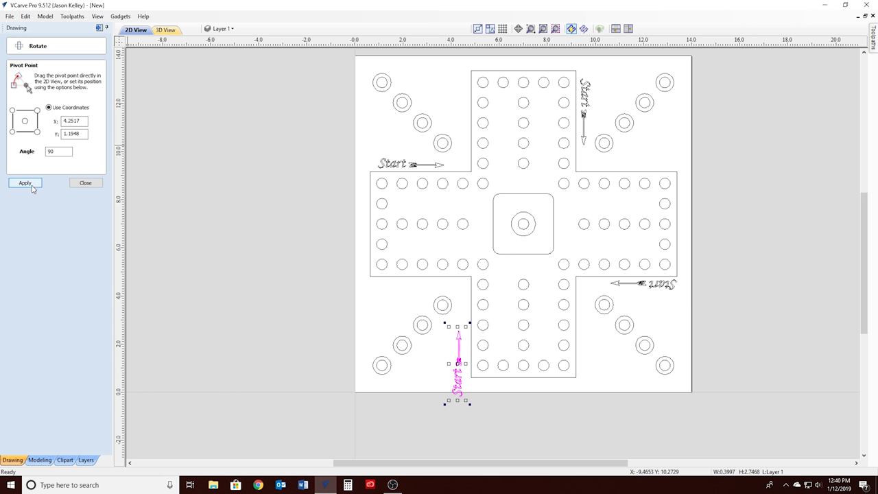
pyautogui.click(89, 184)
pyautogui.click(433, 372)
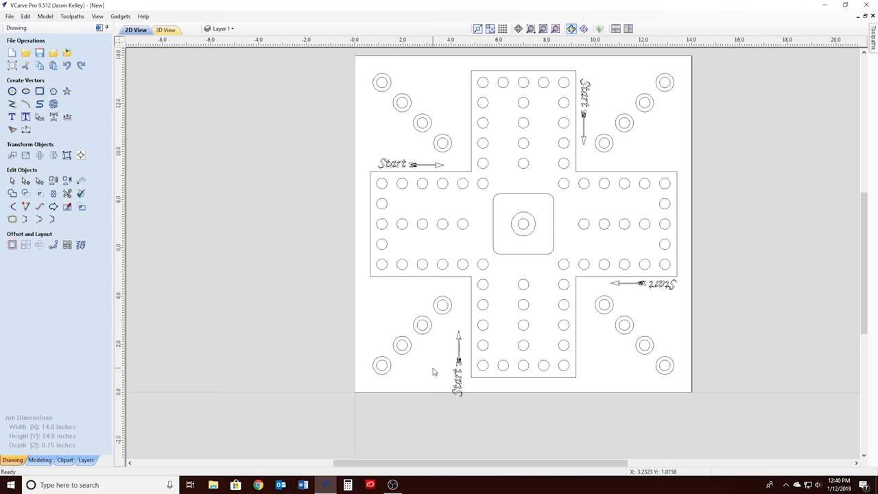
pyautogui.click(459, 362)
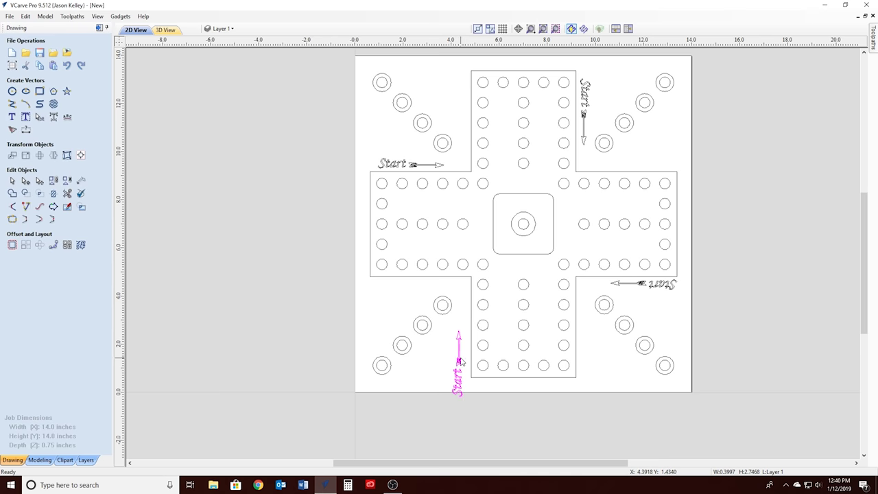
pyautogui.press('Up')
pyautogui.press('Up')
pyautogui.press('Up')
pyautogui.press('Up')
pyautogui.press('Up')
pyautogui.press('Up')
pyautogui.press('Up')
pyautogui.press('Up')
pyautogui.press('Up')
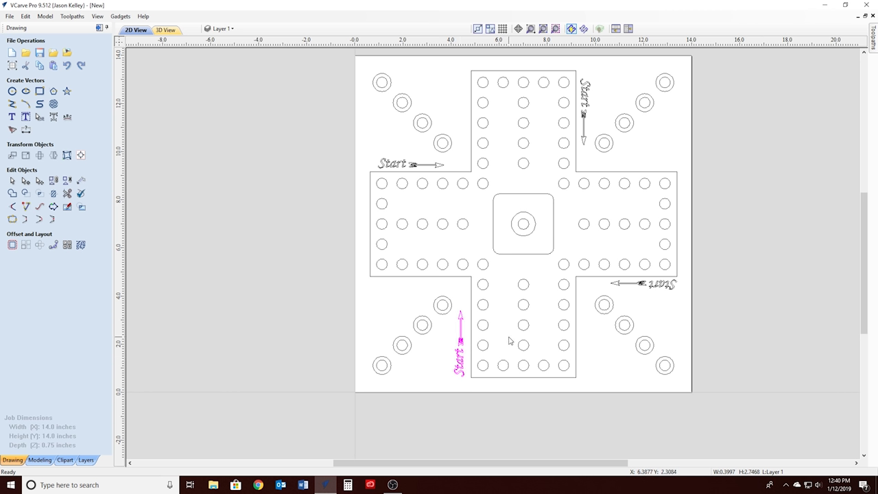
pyautogui.click(429, 376)
# - Nudge the top-left Start label slightly left, then reselect the bottom-left label
pyautogui.click(394, 164)
pyautogui.press('Left')
pyautogui.press('Left')
pyautogui.press('Left')
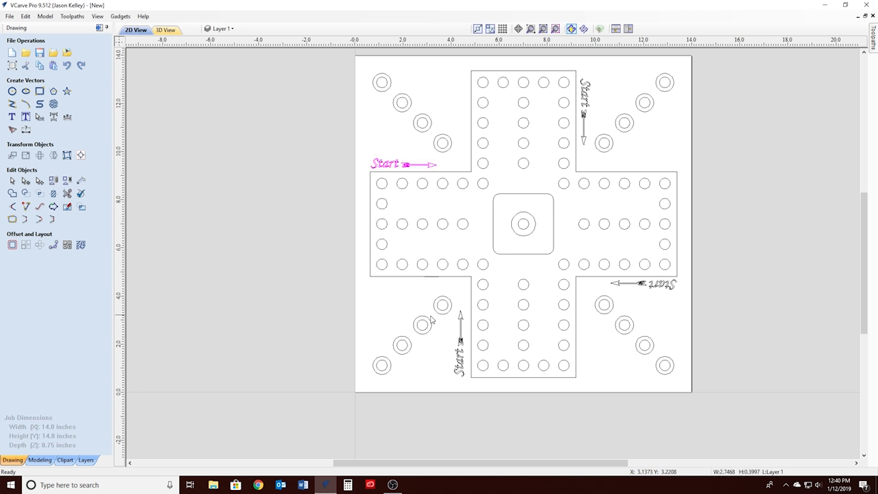
pyautogui.click(460, 369)
# - Add a horizontal guide 0.625 in above the bottom edge and nudge the bottom Start label onto it
pyautogui.scroll(5, 461, 377)
pyautogui.scroll(2, 425, 343)
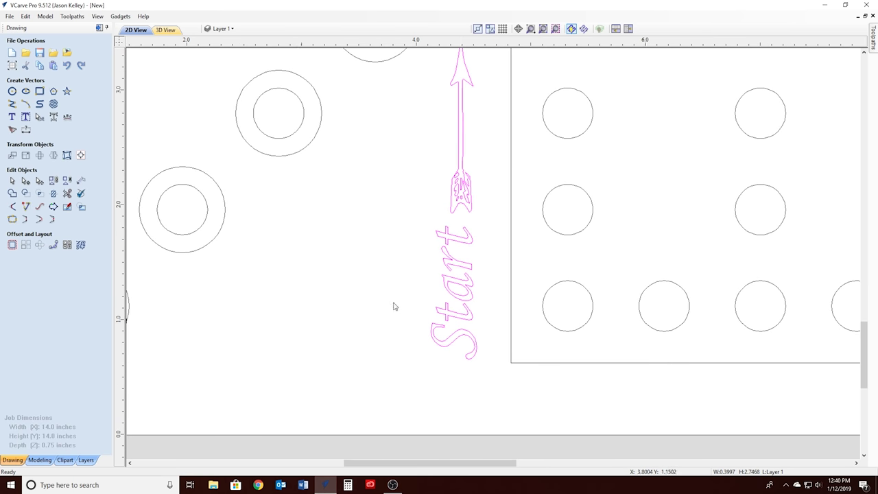
pyautogui.scroll(-2, 343, 282)
pyautogui.scroll(-4, 343, 290)
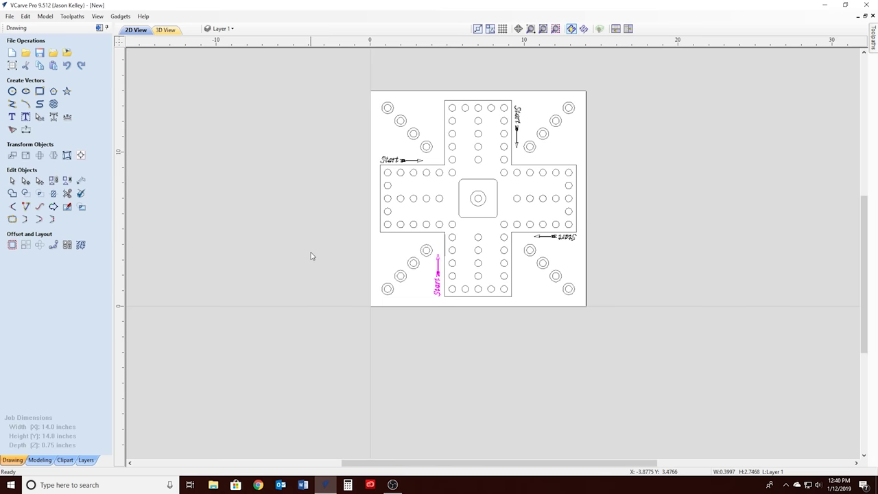
pyautogui.scroll(2, 312, 254)
pyautogui.scroll(-1, 484, 219)
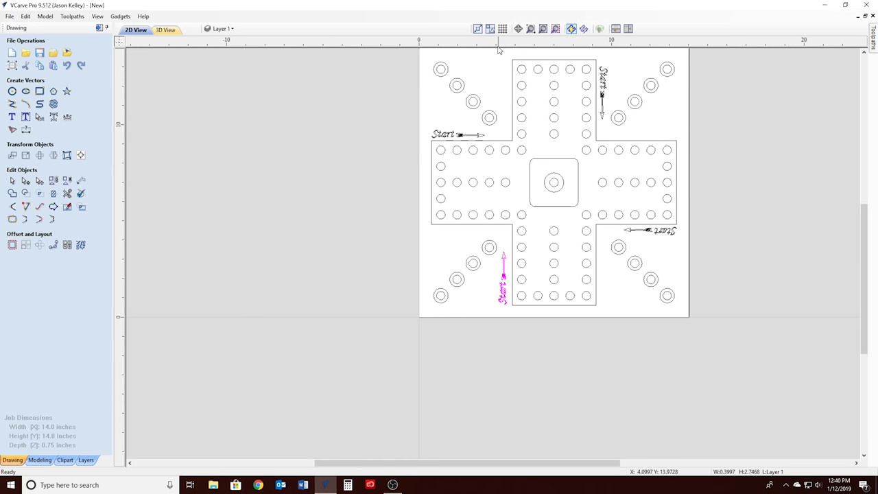
pyautogui.moveTo(499, 48); pyautogui.dragTo(539, 306)
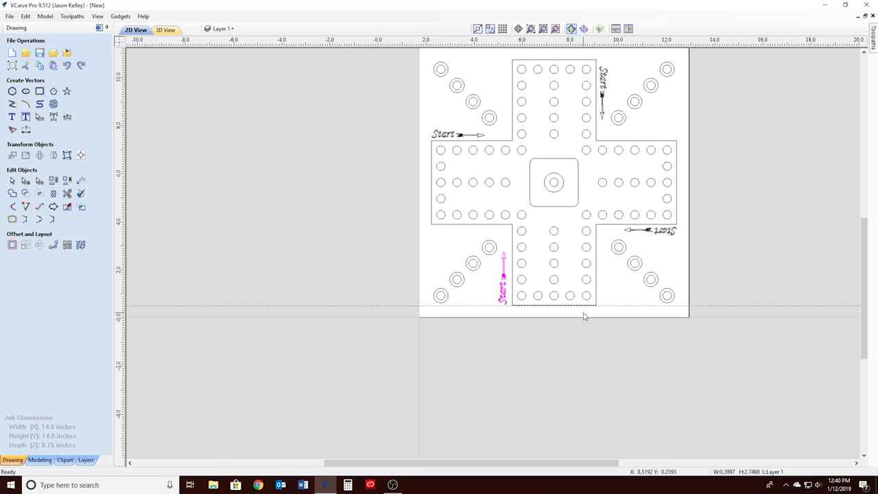
pyautogui.scroll(2, 581, 313)
pyautogui.scroll(2, 478, 290)
pyautogui.moveTo(412, 288); pyautogui.dragTo(412, 285)
pyautogui.click(192, 255)
pyautogui.press('Down')
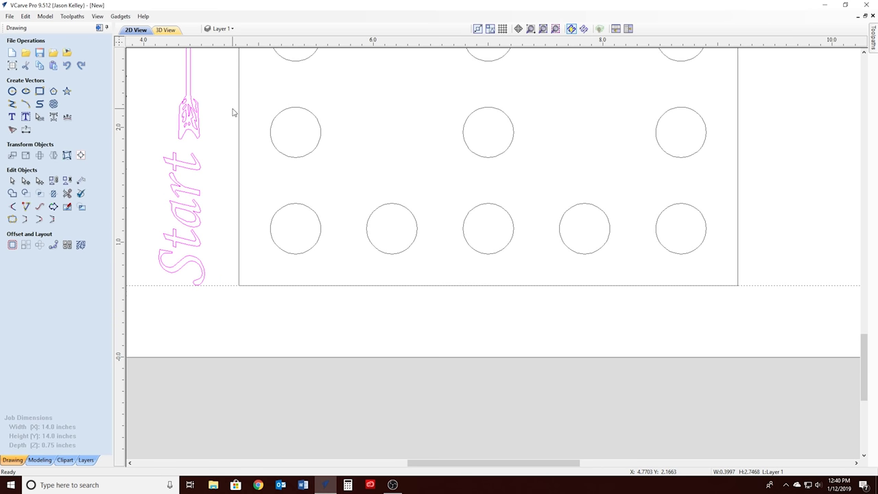
pyautogui.click(227, 131)
# - Add a vertical guide 0.625 in from the left edge and nudge the left Start label onto it
pyautogui.scroll(-4, 226, 131)
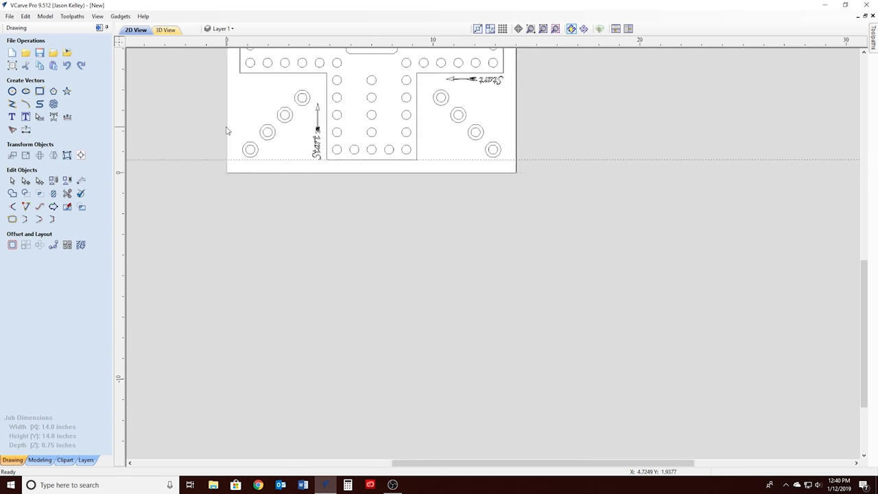
pyautogui.scroll(-2, 226, 130)
pyautogui.scroll(3, 443, 230)
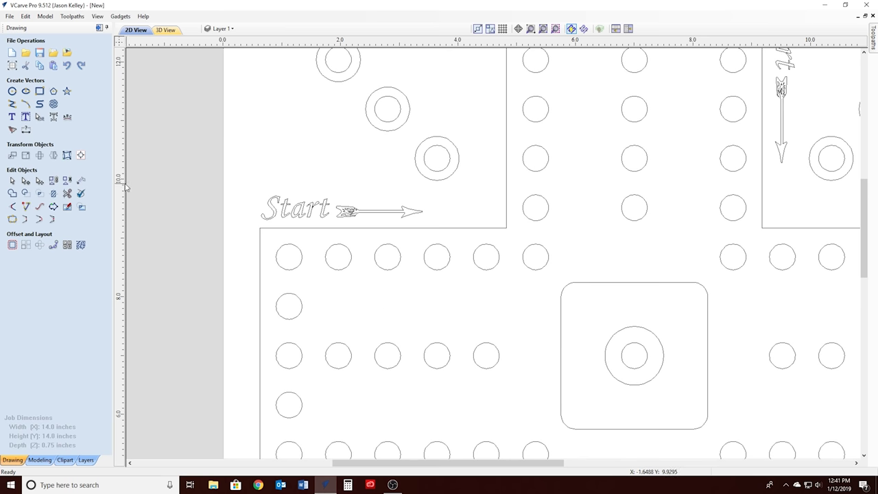
pyautogui.moveTo(126, 187); pyautogui.dragTo(259, 223)
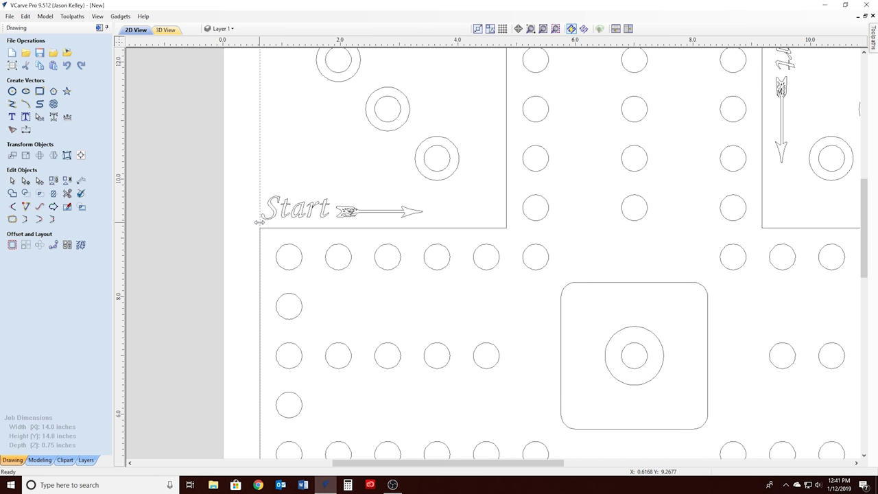
pyautogui.scroll(2, 251, 220)
pyautogui.scroll(2, 251, 220)
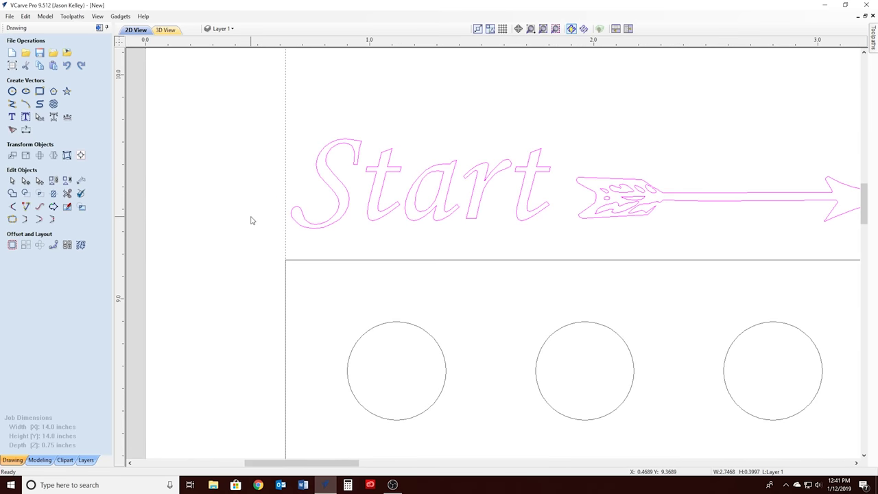
pyautogui.press('Left')
pyautogui.press('Left')
pyautogui.click(268, 217)
# - Add a horizontal guide near the top edge and nudge the top Start label up to it
pyautogui.scroll(-3, 268, 218)
pyautogui.scroll(-3, 268, 217)
pyautogui.scroll(-3, 268, 218)
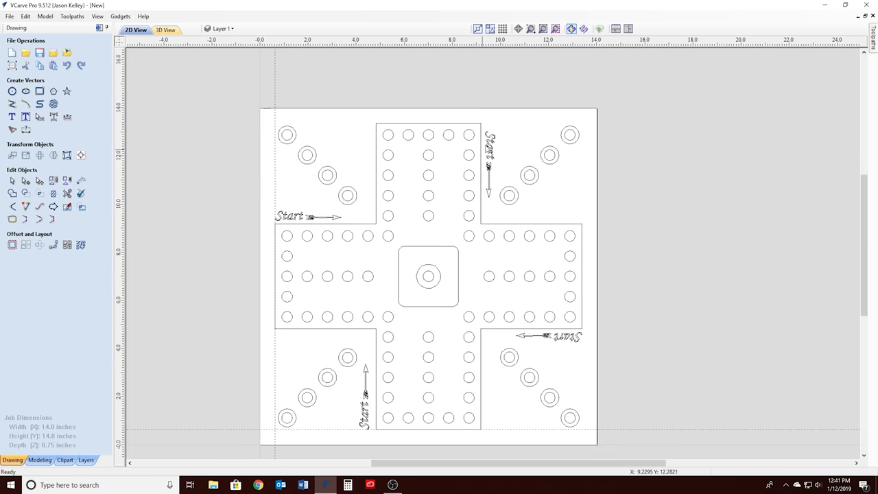
pyautogui.scroll(3, 483, 156)
pyautogui.scroll(2, 507, 121)
pyautogui.scroll(-1, 408, 141)
pyautogui.moveTo(432, 52); pyautogui.dragTo(435, 115)
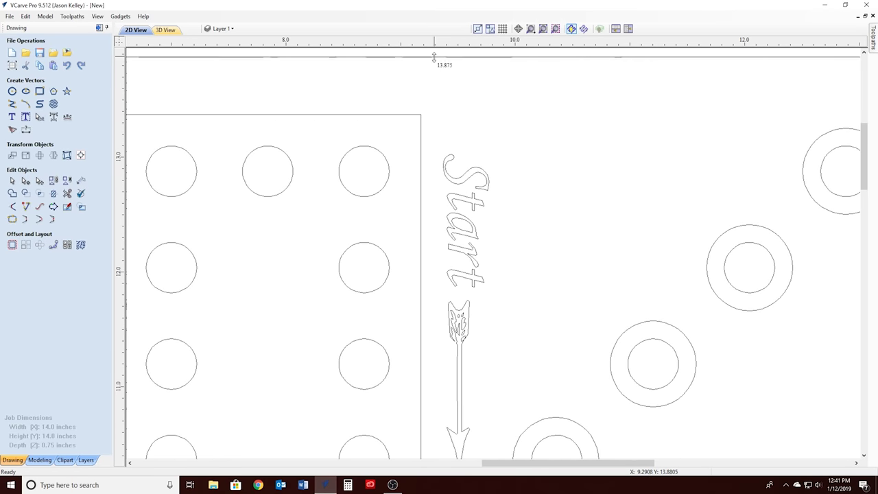
pyautogui.click(463, 178)
pyautogui.press('Up')
pyautogui.press('Up')
pyautogui.press('Up')
pyautogui.press('Up')
pyautogui.press('Up')
pyautogui.press('Up')
pyautogui.press('Up')
pyautogui.press('Up')
pyautogui.press('Up')
pyautogui.press('Up')
pyautogui.press('Up')
pyautogui.press('Up')
pyautogui.press('Up')
pyautogui.click(618, 172)
# - Add a vertical guide at 13.375 in near the board's right edge
pyautogui.scroll(-2, 620, 201)
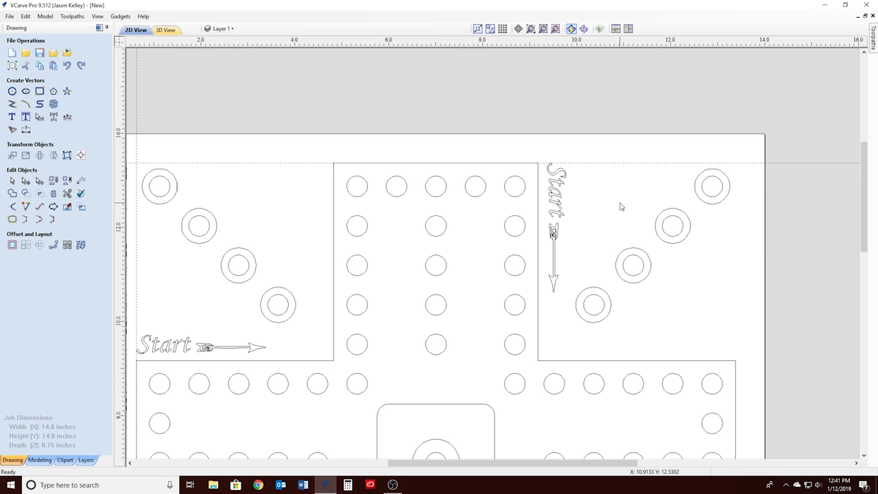
pyautogui.scroll(-3, 662, 381)
pyautogui.scroll(-2, 662, 381)
pyautogui.moveTo(864, 240); pyautogui.dragTo(864, 288)
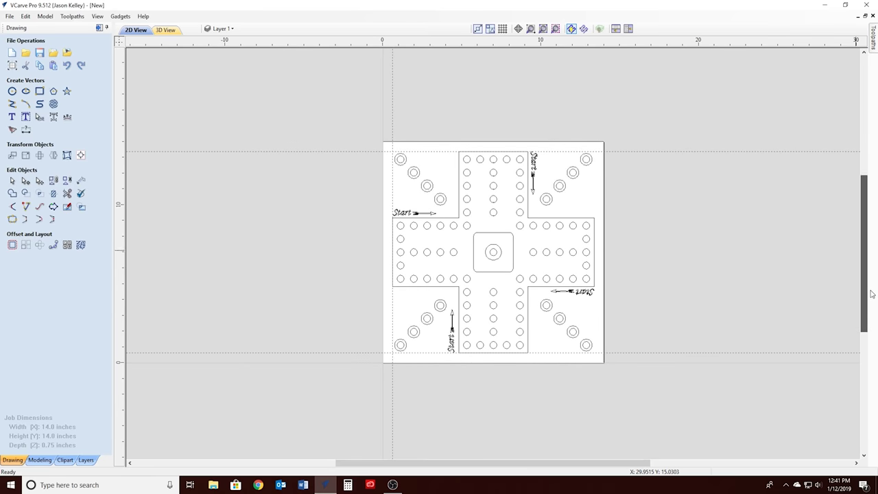
pyautogui.scroll(3, 596, 318)
pyautogui.scroll(1, 596, 319)
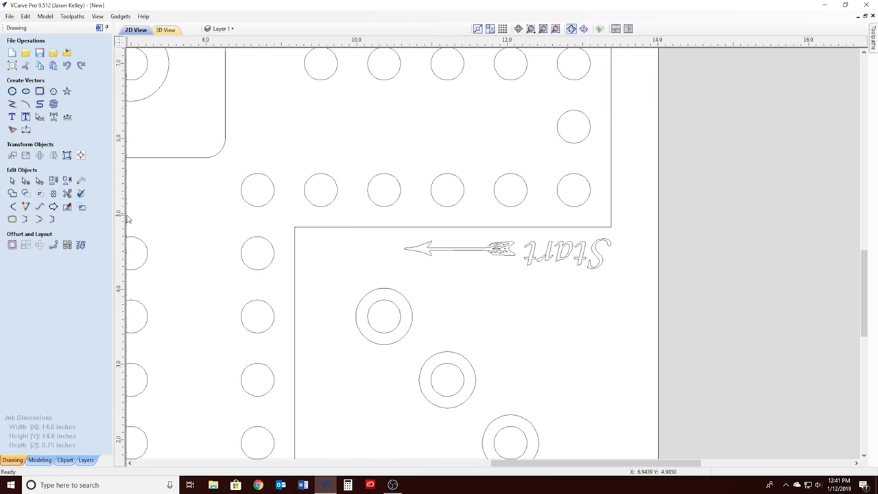
pyautogui.moveTo(126, 219); pyautogui.dragTo(611, 235)
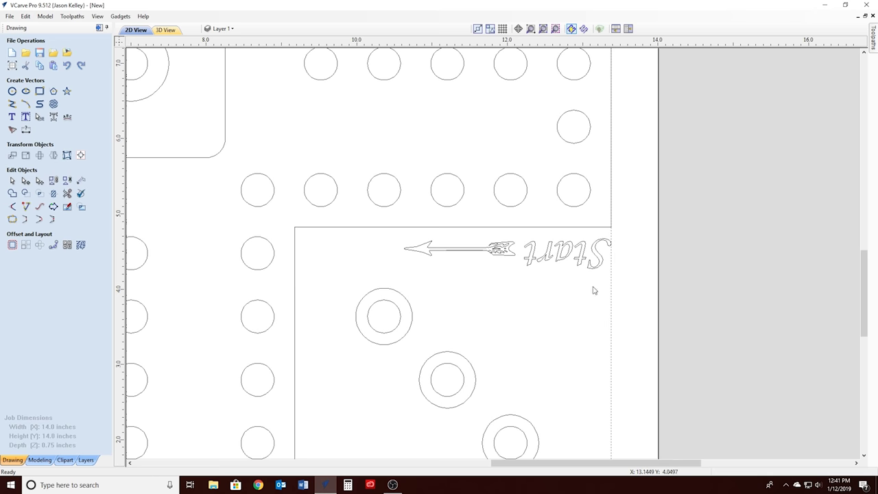
pyautogui.scroll(-4, 575, 308)
pyautogui.scroll(-3, 604, 260)
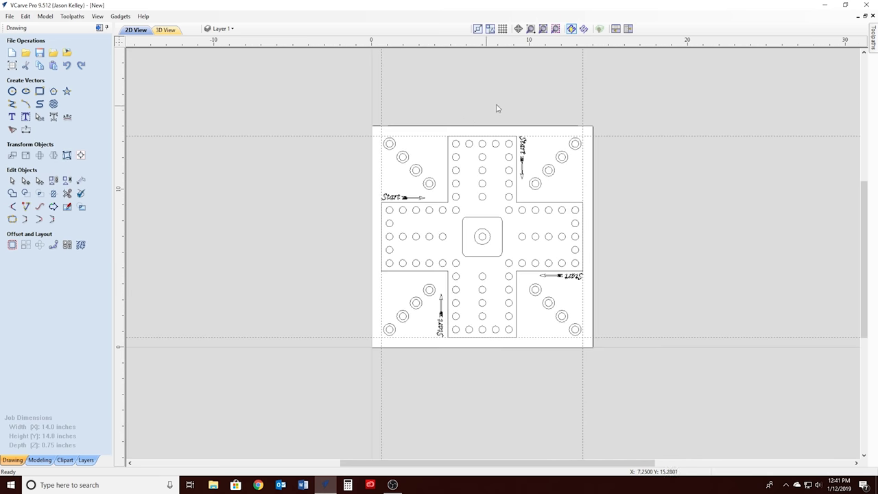
pyautogui.scroll(2, 538, 110)
pyautogui.scroll(-1, 367, 225)
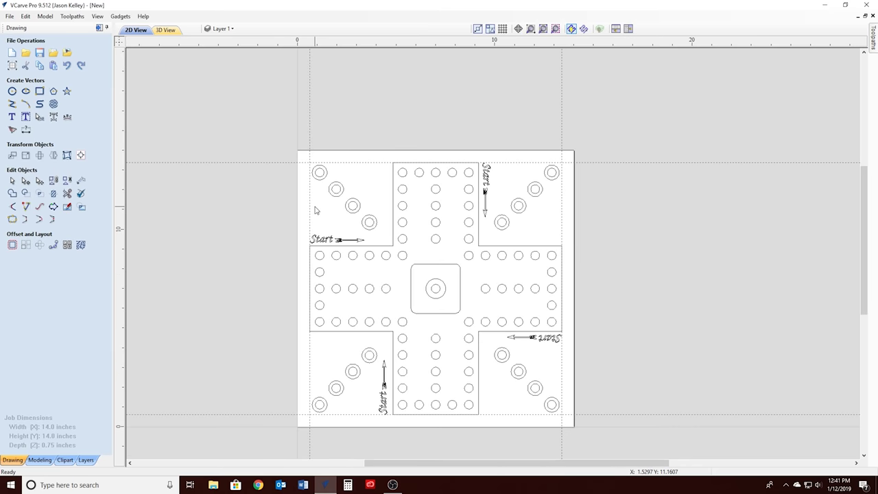
# - Select all four Start labels and calculate a V-Carve/Engraving toolpath using the V-Bit (30 degree .125)
pyautogui.click(336, 240)
pyautogui.keyDown('shift'); pyautogui.click(486, 177); pyautogui.keyUp('shift')
pyautogui.keyDown('shift'); pyautogui.click(538, 338); pyautogui.keyUp('shift')
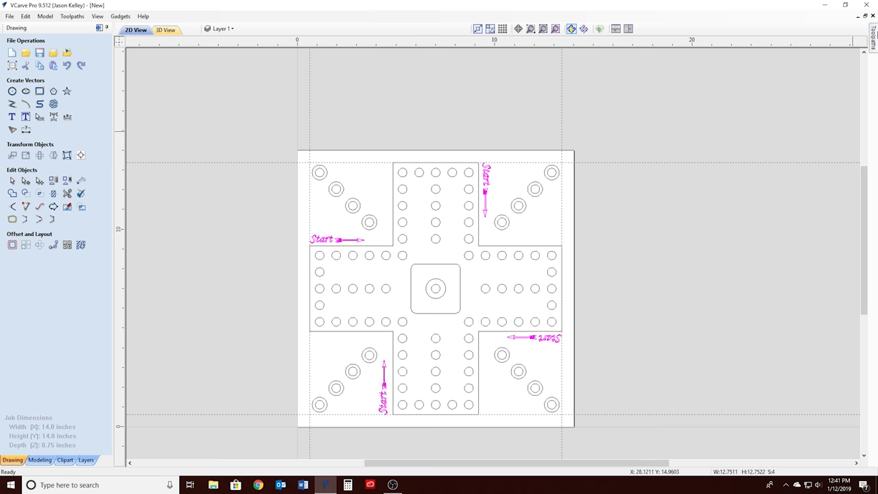
pyautogui.click(874, 38)
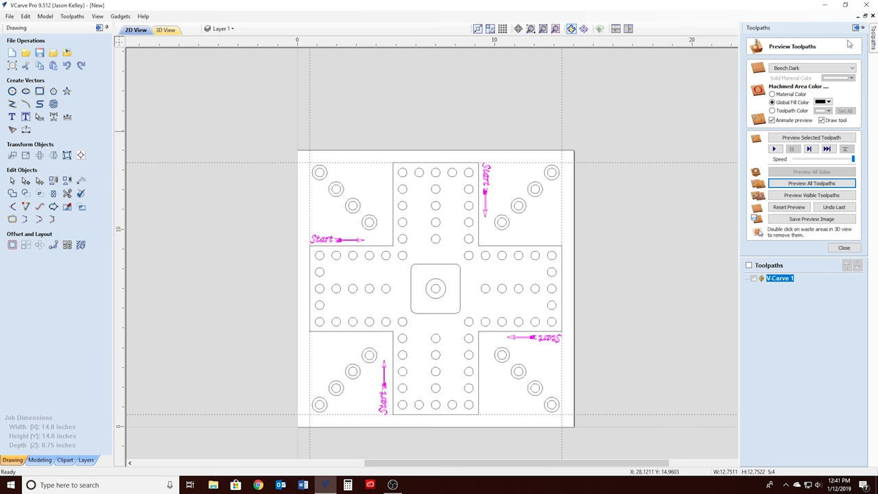
pyautogui.click(843, 248)
pyautogui.click(768, 113)
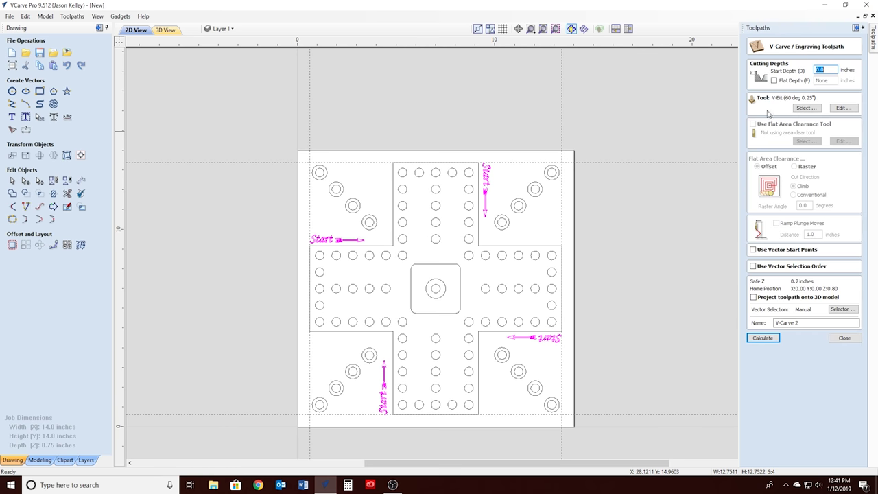
pyautogui.click(803, 109)
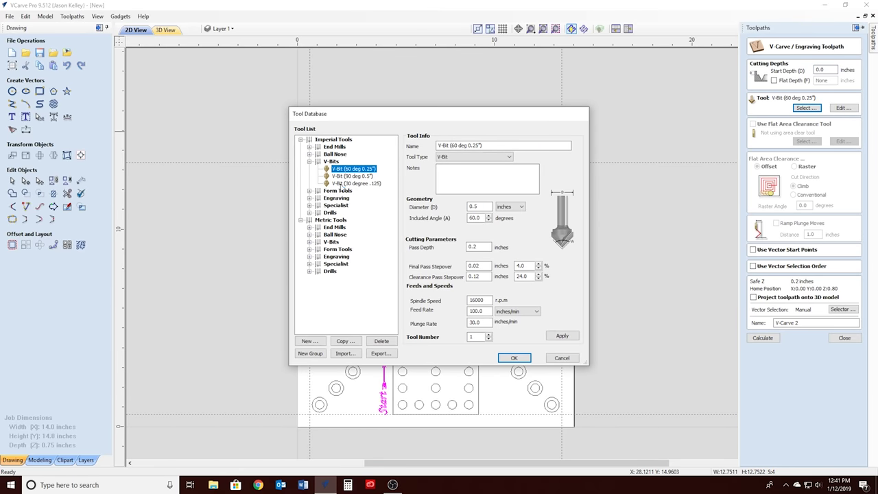
pyautogui.click(341, 184)
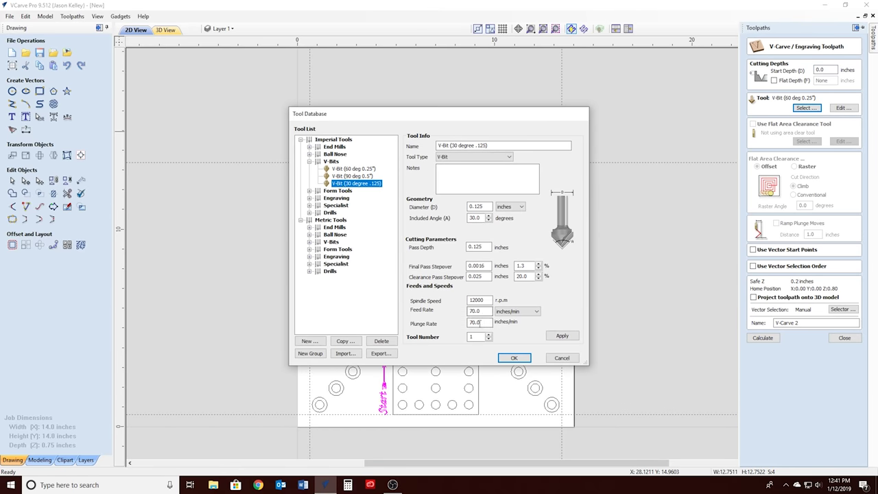
pyautogui.click(514, 359)
pyautogui.click(763, 338)
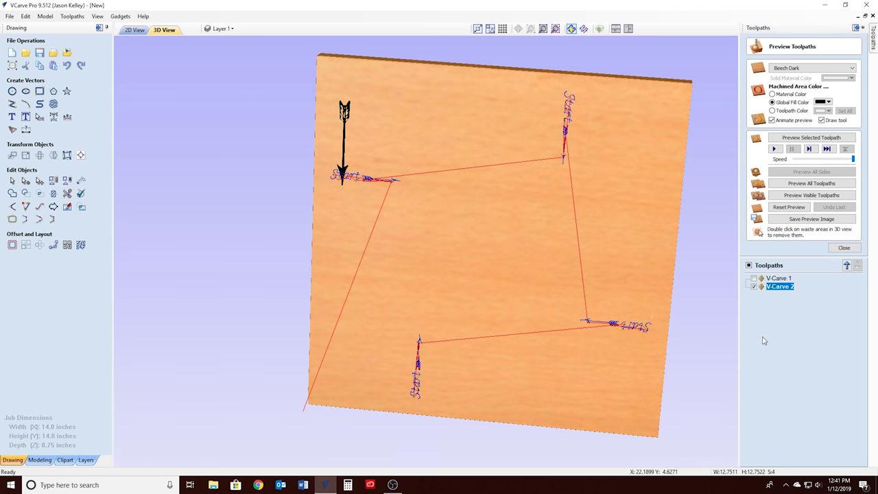
# - Reset the carving preview and delete the V-Carve 1 toolpath
pyautogui.click(782, 207)
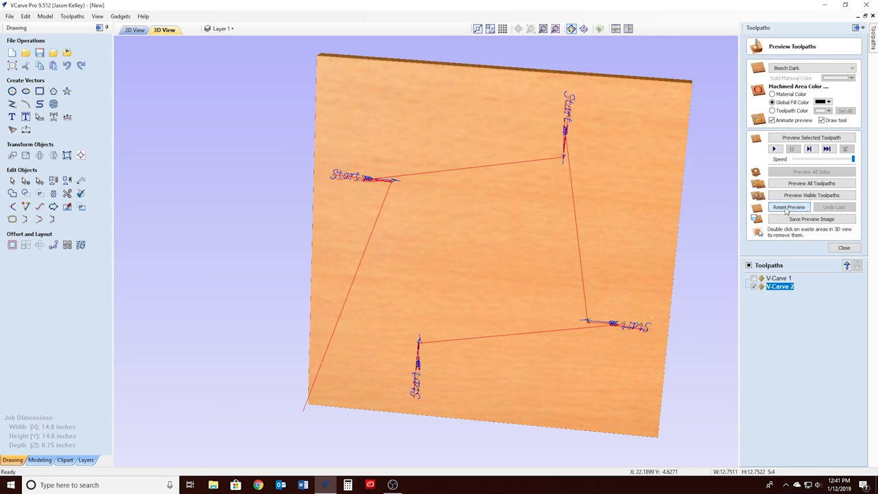
pyautogui.click(799, 185)
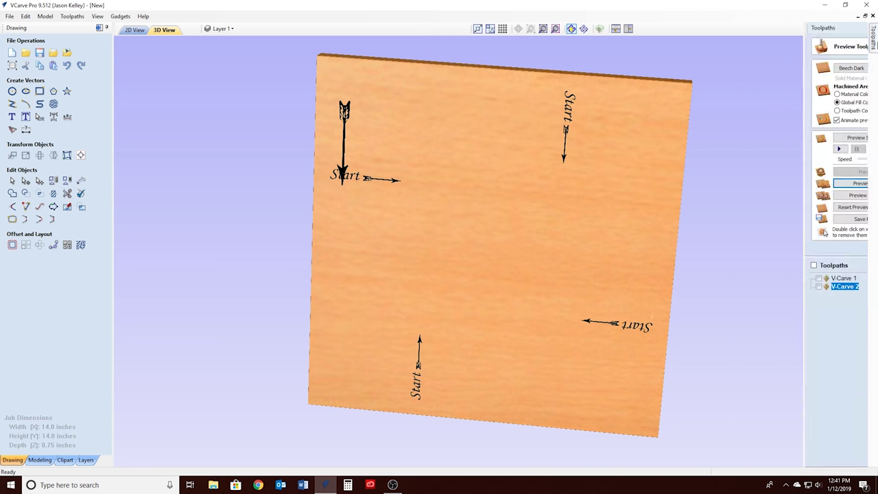
pyautogui.click(754, 279)
pyautogui.rightClick(769, 280)
pyautogui.moveTo(802, 367)
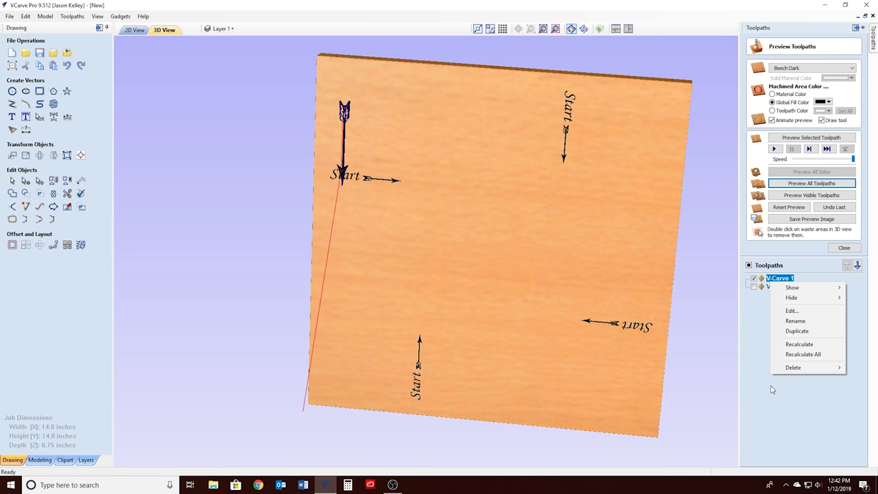
pyautogui.click(714, 367)
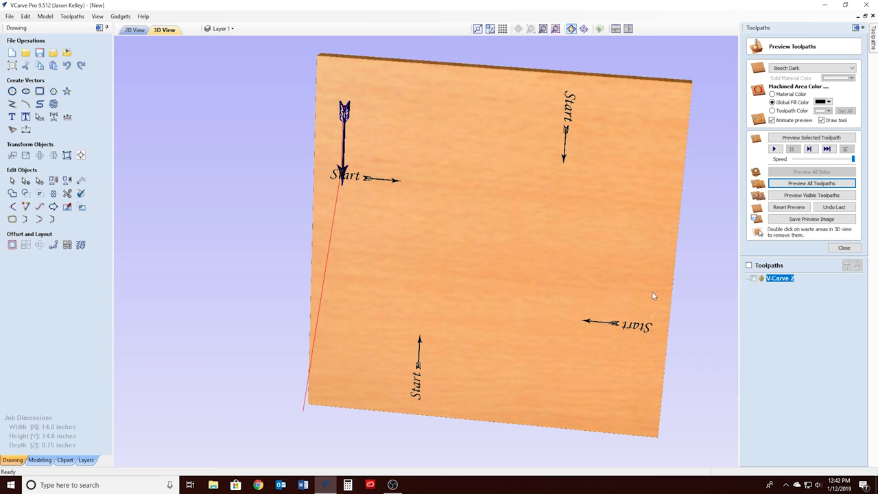
# - Preview only the V-Carve 2 toolpath and view the carved board from above
pyautogui.click(789, 207)
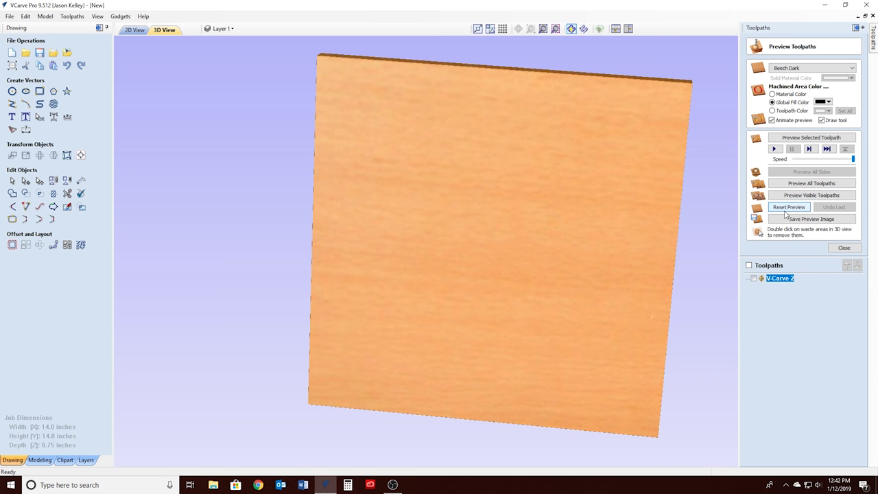
pyautogui.click(754, 278)
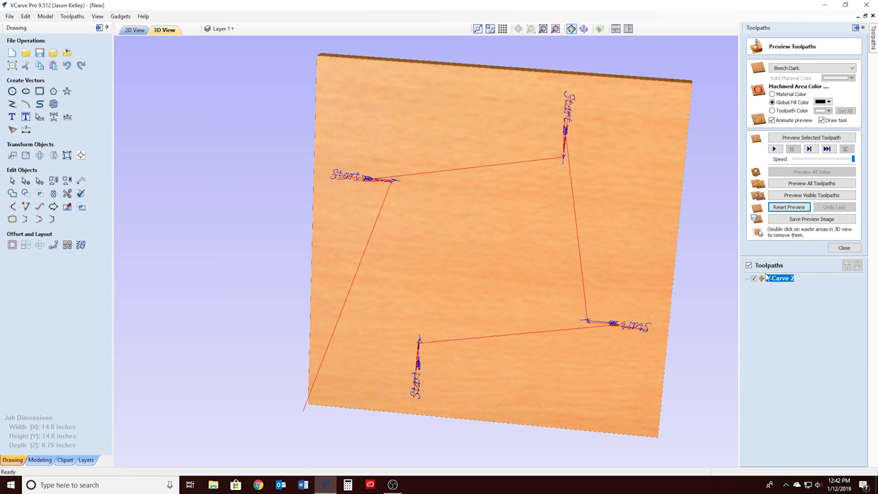
pyautogui.click(813, 182)
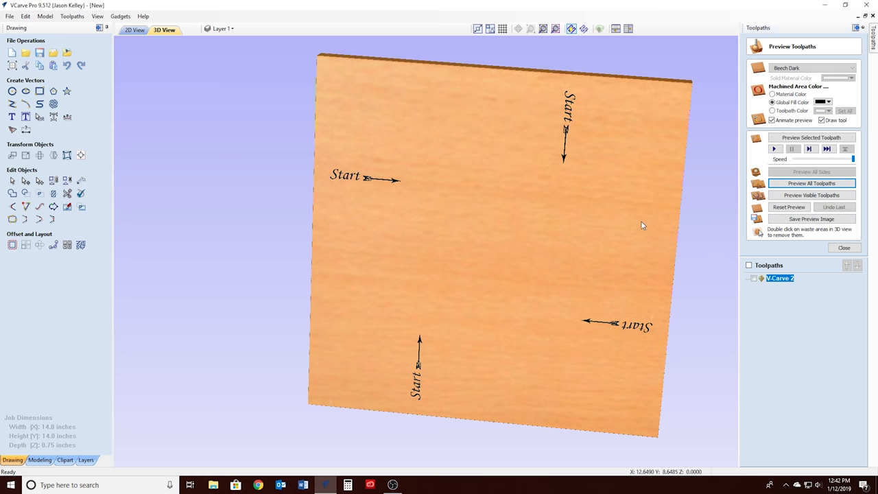
pyautogui.moveTo(557, 190); pyautogui.dragTo(629, 147)
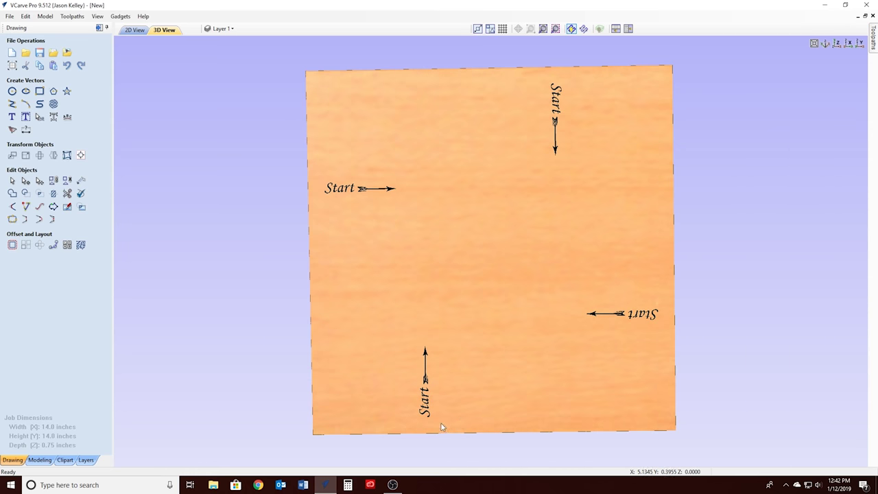
pyautogui.scroll(5, 443, 425)
pyautogui.scroll(-3, 449, 296)
pyautogui.scroll(-2, 435, 218)
pyautogui.scroll(2, 363, 346)
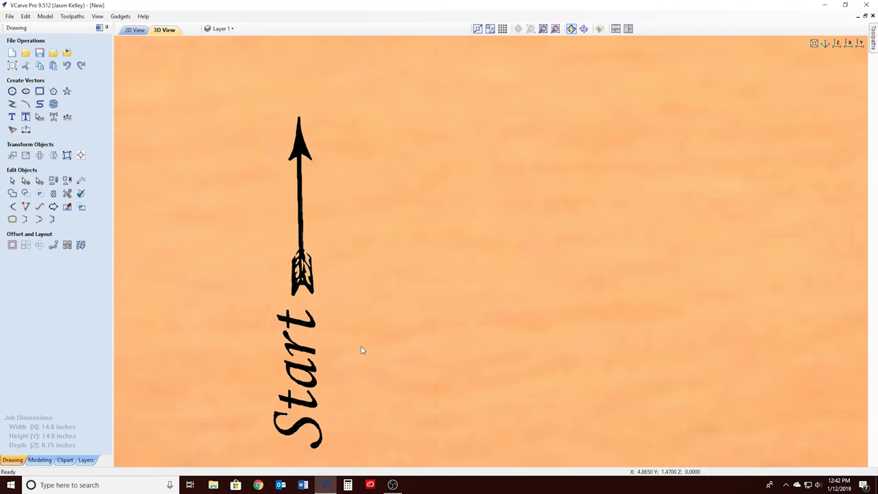
pyautogui.scroll(-2, 304, 235)
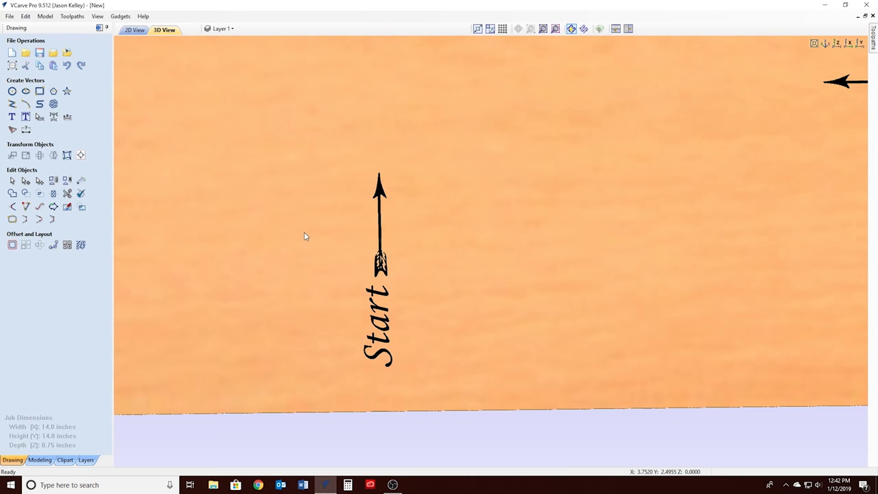
pyautogui.scroll(-2, 304, 236)
pyautogui.scroll(-1, 412, 193)
pyautogui.scroll(-1, 412, 193)
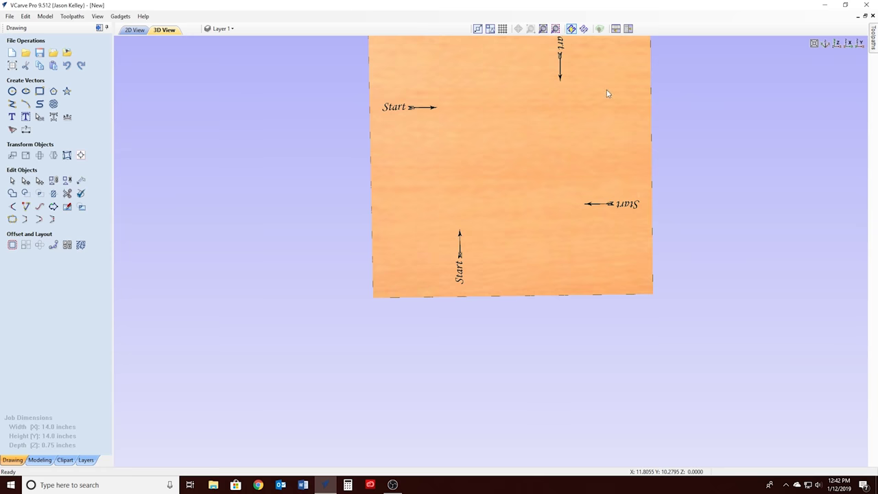
pyautogui.scroll(-1, 533, 180)
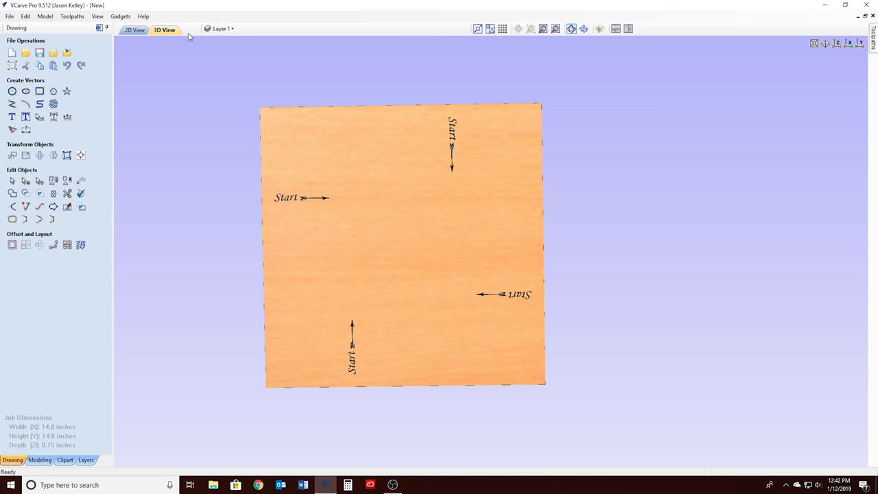
pyautogui.click(135, 29)
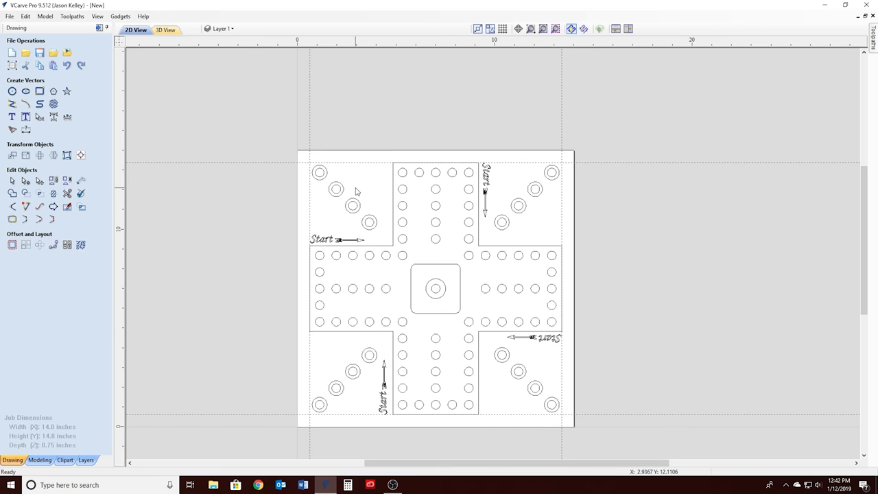
# - Drag both vertical and both horizontal margin guides off the board to delete them
pyautogui.moveTo(310, 186); pyautogui.dragTo(104, 189)
pyautogui.moveTo(562, 212); pyautogui.dragTo(110, 196)
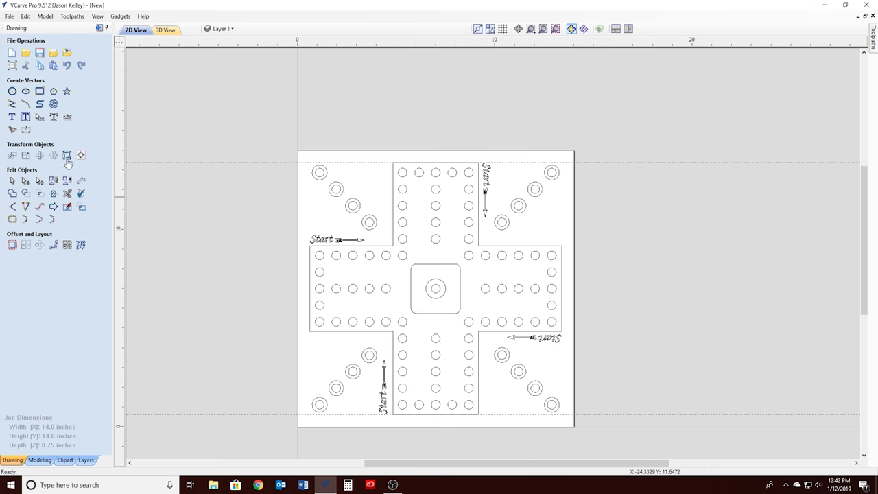
pyautogui.moveTo(245, 165); pyautogui.dragTo(261, 43)
pyautogui.moveTo(281, 413); pyautogui.dragTo(281, 466)
pyautogui.scroll(3, 439, 396)
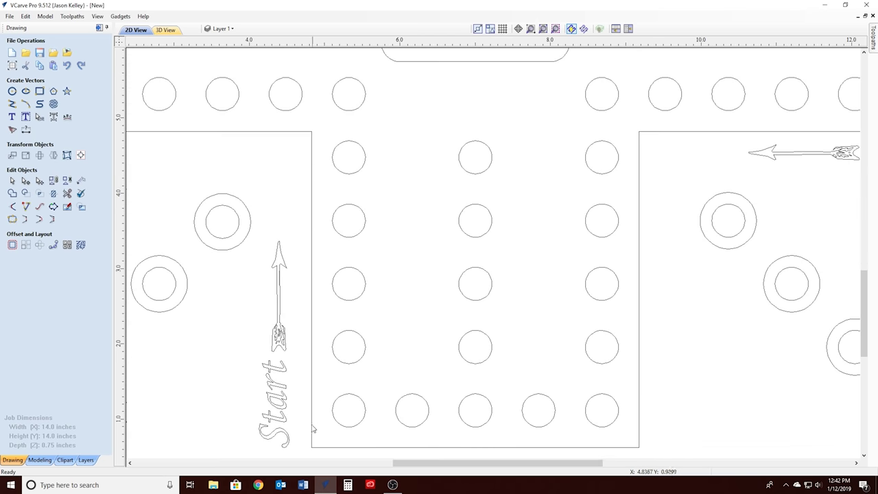
# - Measure the gaps from the bottom and right Start labels to their cross arm edges
pyautogui.click(82, 182)
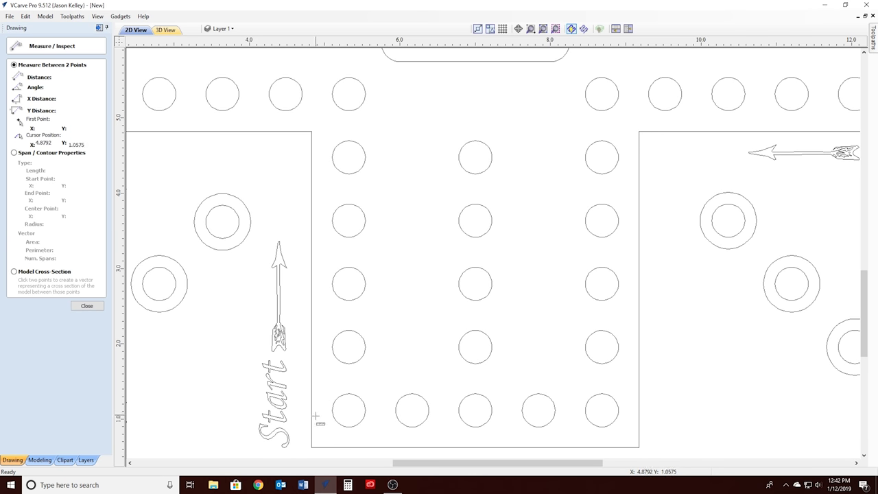
pyautogui.click(287, 369)
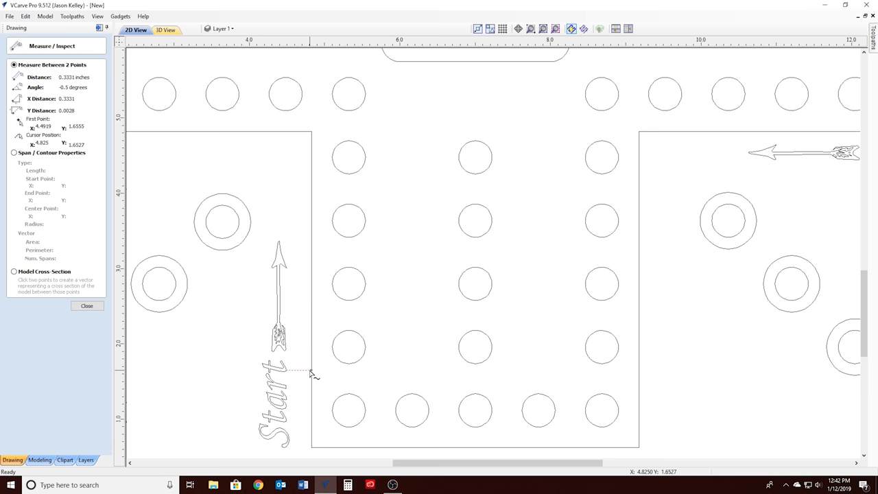
pyautogui.press('Escape')
pyautogui.moveTo(541, 463); pyautogui.dragTo(655, 456)
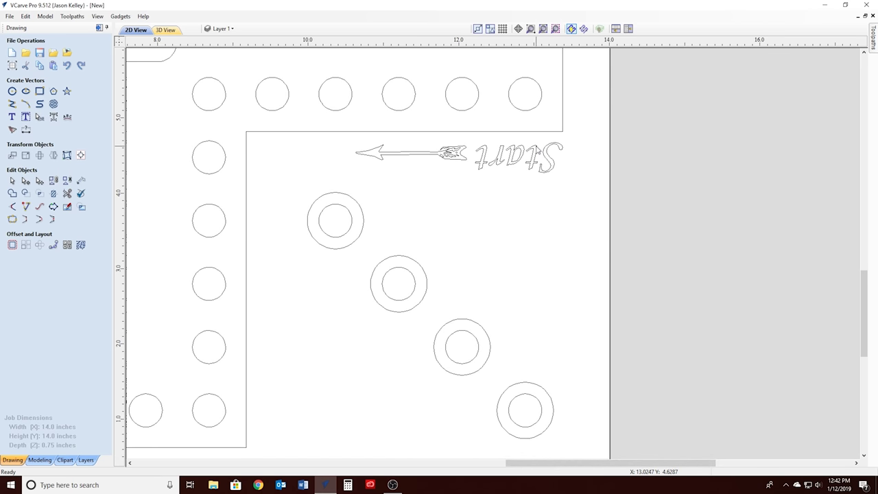
pyautogui.click(81, 180)
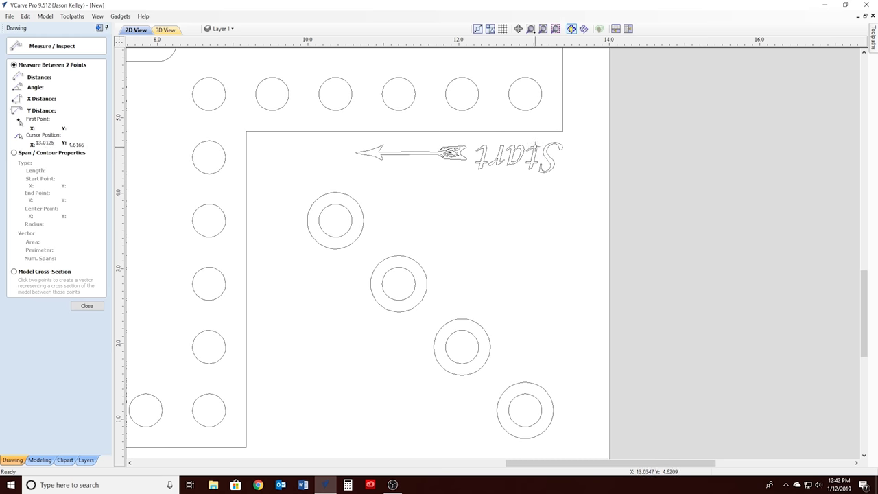
pyautogui.click(540, 143)
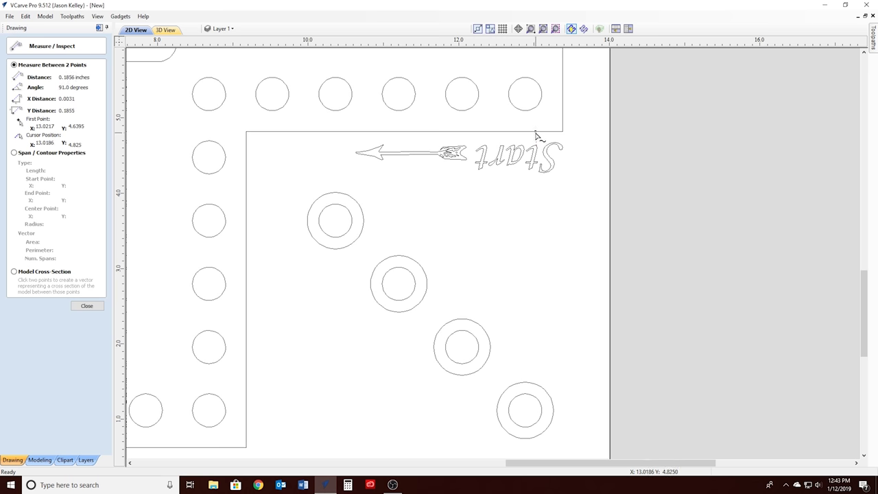
pyautogui.press('Escape')
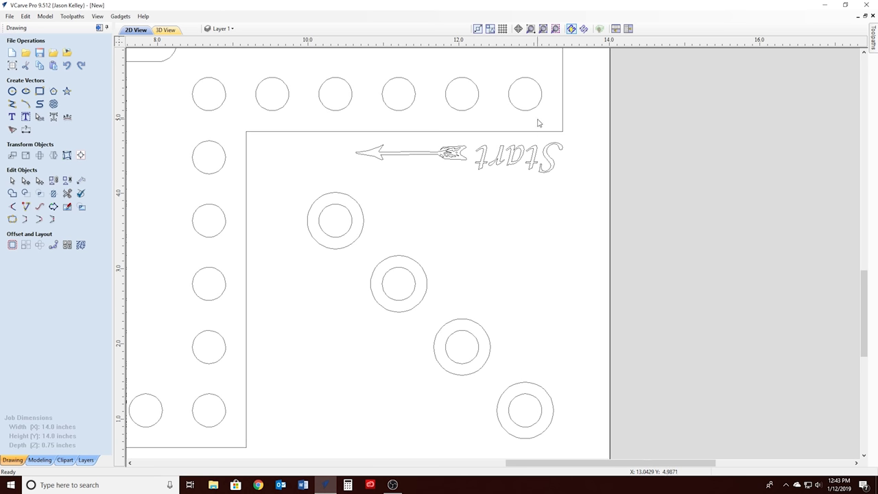
# - Nudge the right-hand Start label down one step and re-measure its gap to the arm
pyautogui.click(533, 148)
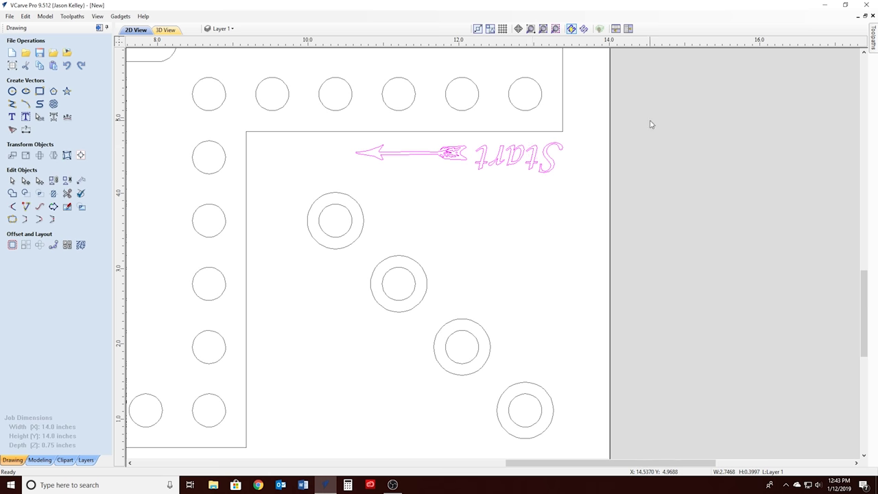
pyautogui.press('Down')
pyautogui.press('Down')
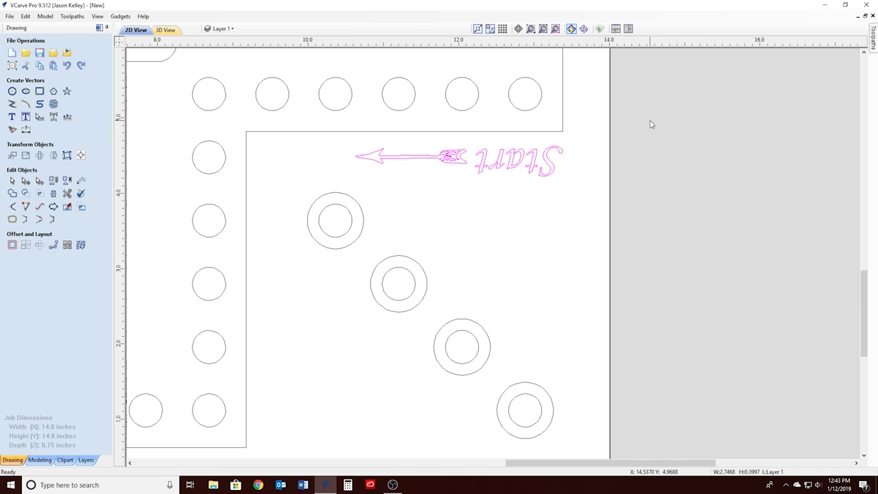
pyautogui.click(80, 180)
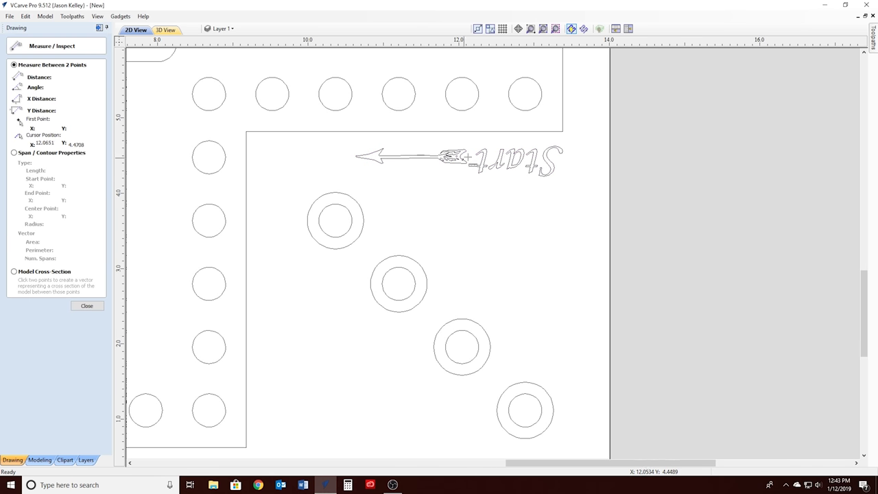
pyautogui.click(534, 148)
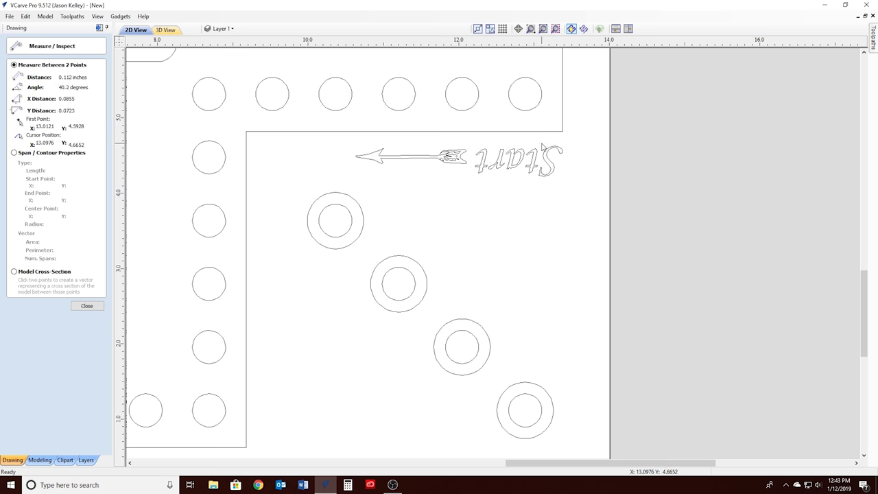
pyautogui.press('Escape')
pyautogui.scroll(-2, 352, 319)
# - Nudge the right-hand Start label down and measure its gap to the arm edge
pyautogui.scroll(-2, 306, 346)
pyautogui.scroll(3, 319, 336)
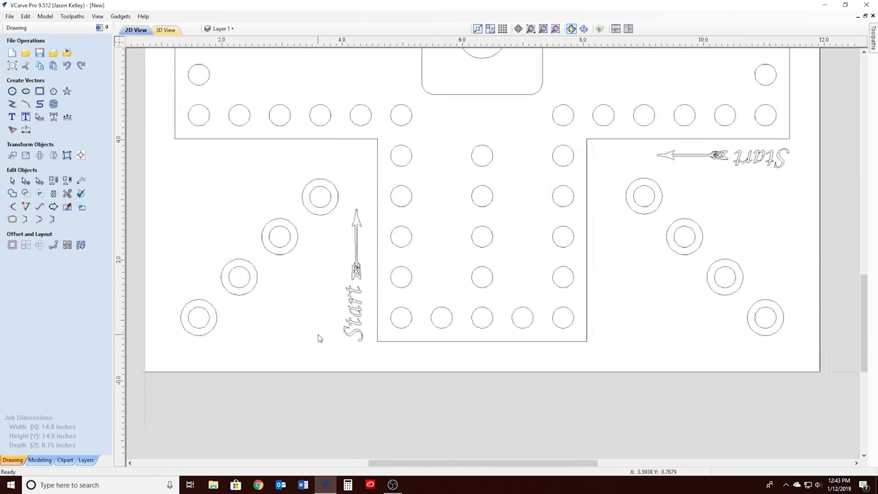
pyautogui.scroll(1, 318, 338)
pyautogui.scroll(-4, 319, 338)
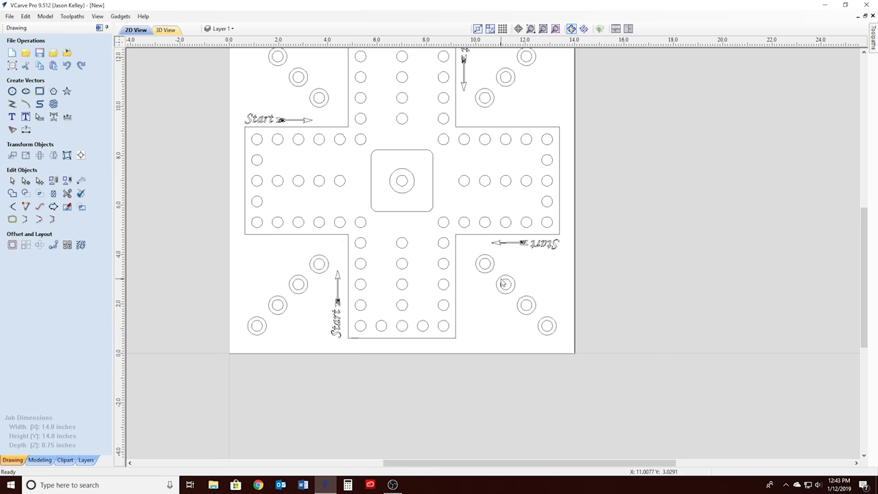
pyautogui.scroll(1, 542, 248)
pyautogui.click(537, 244)
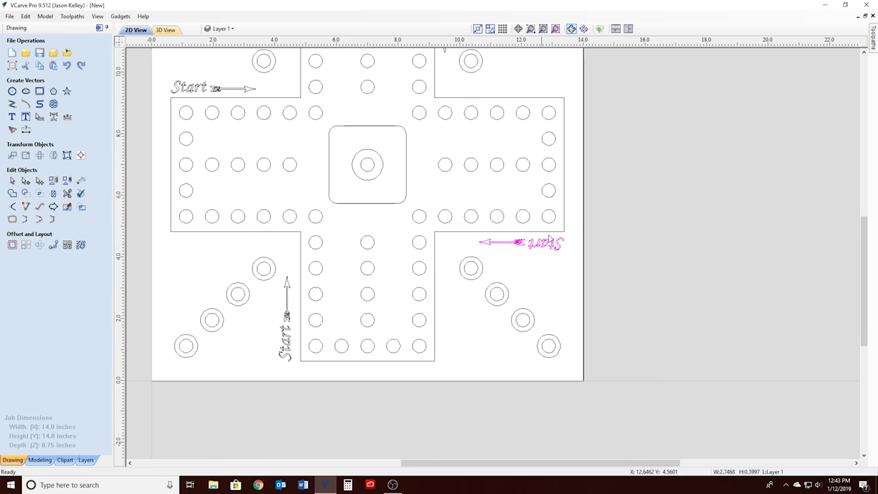
pyautogui.press('Down')
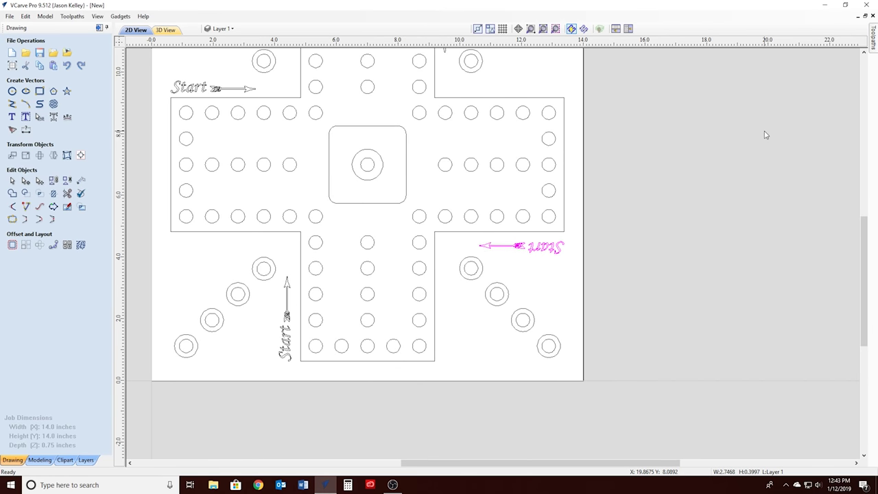
pyautogui.click(80, 180)
pyautogui.scroll(3, 552, 250)
pyautogui.scroll(3, 495, 190)
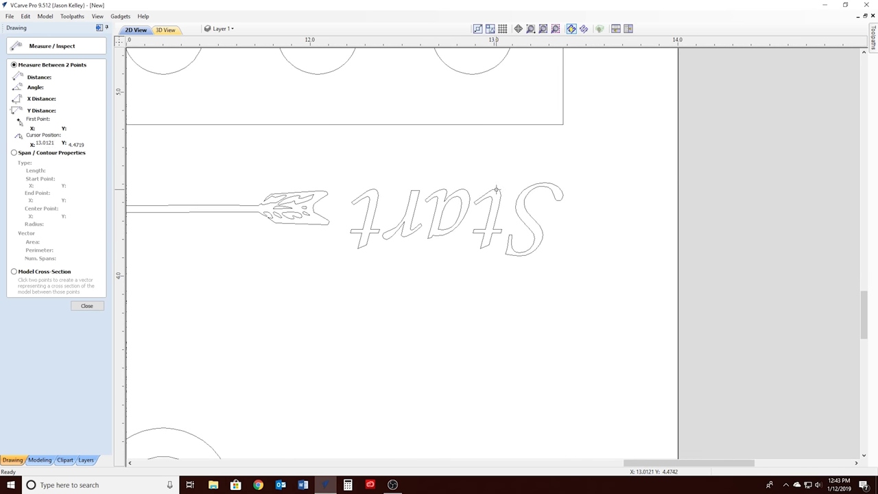
pyautogui.click(496, 189)
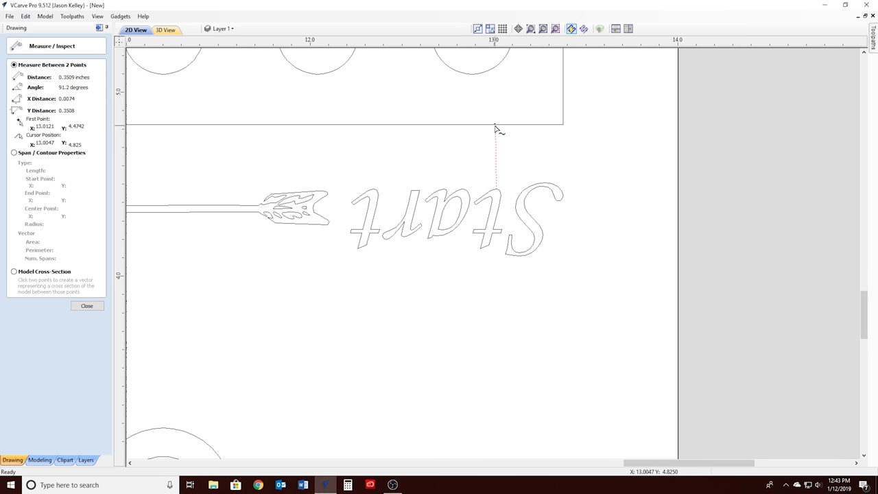
pyautogui.press('Escape')
# - Remeasure the right-hand Start label's gap until it reads about 0.33 in
pyautogui.click(499, 192)
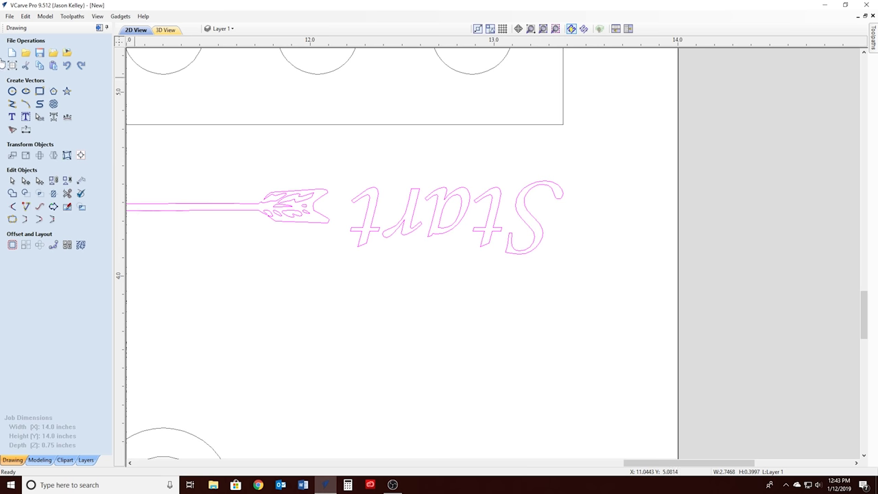
pyautogui.click(80, 180)
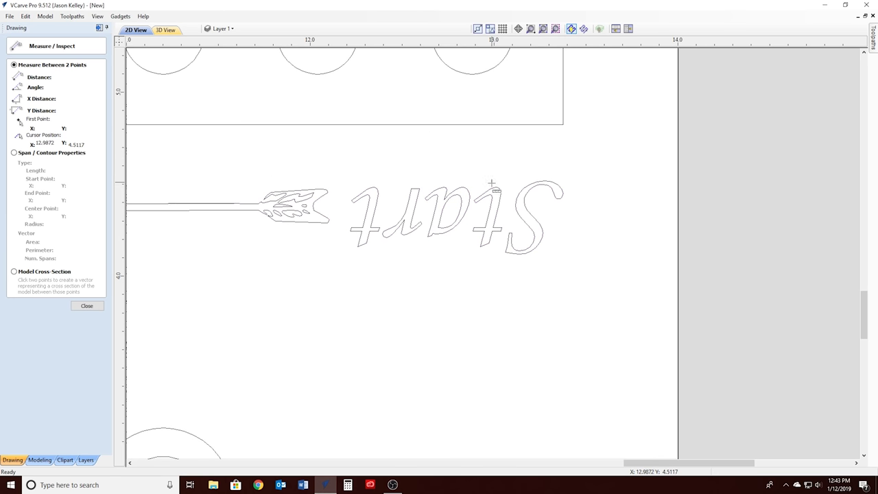
pyautogui.click(497, 187)
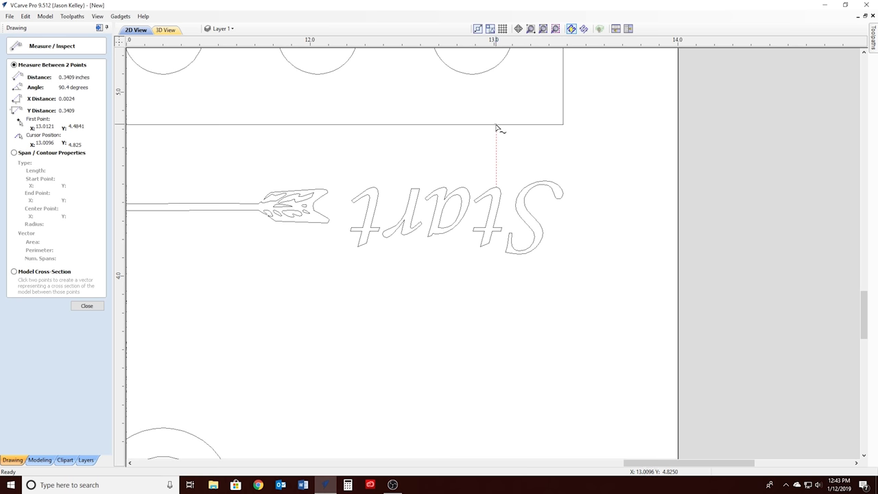
pyautogui.press('Escape')
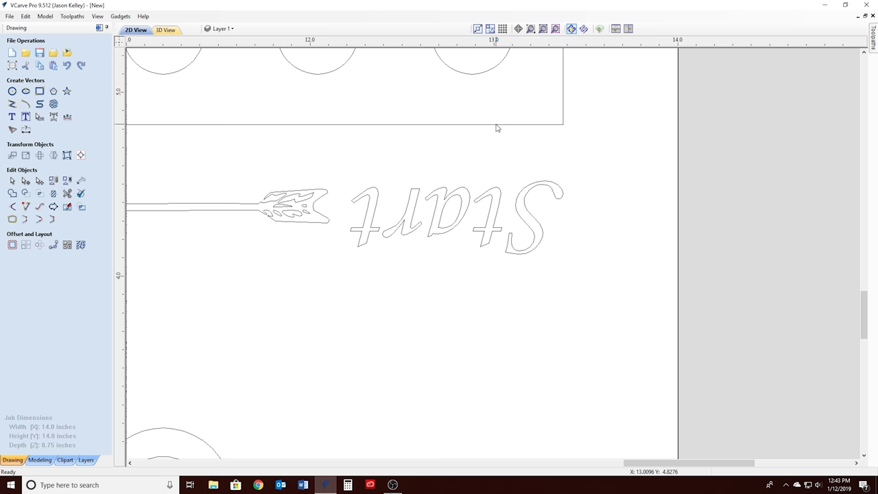
pyautogui.click(497, 191)
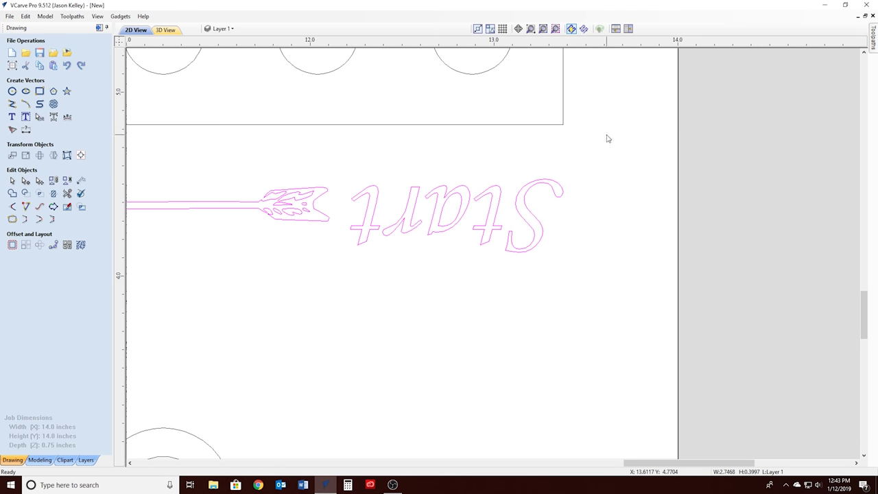
pyautogui.rightClick(499, 187)
pyautogui.click(448, 168)
pyautogui.click(80, 180)
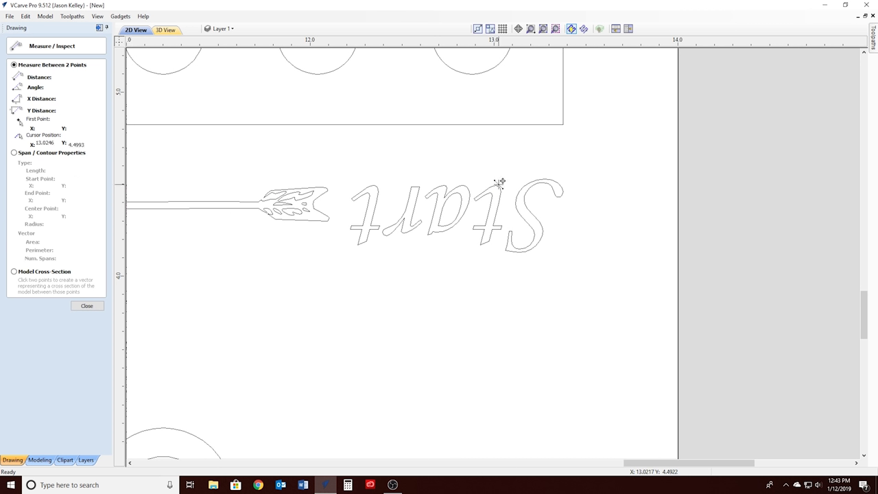
pyautogui.moveTo(496, 184); pyautogui.dragTo(496, 126)
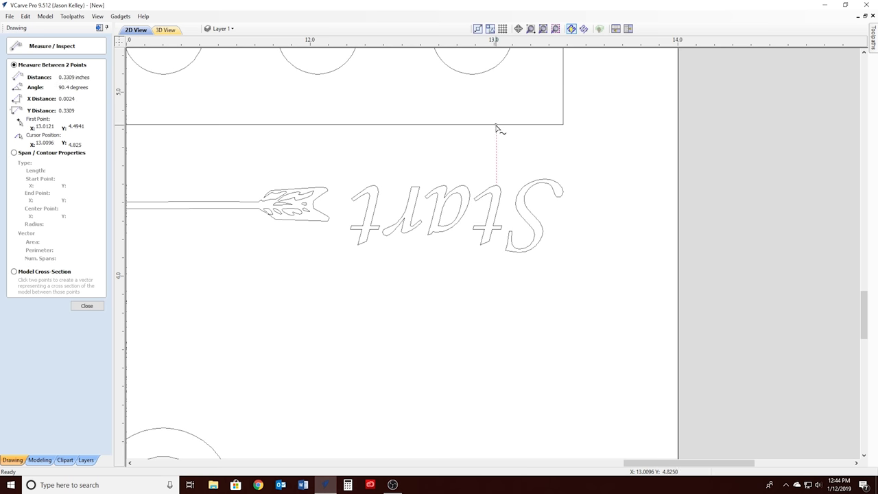
pyautogui.press('Escape')
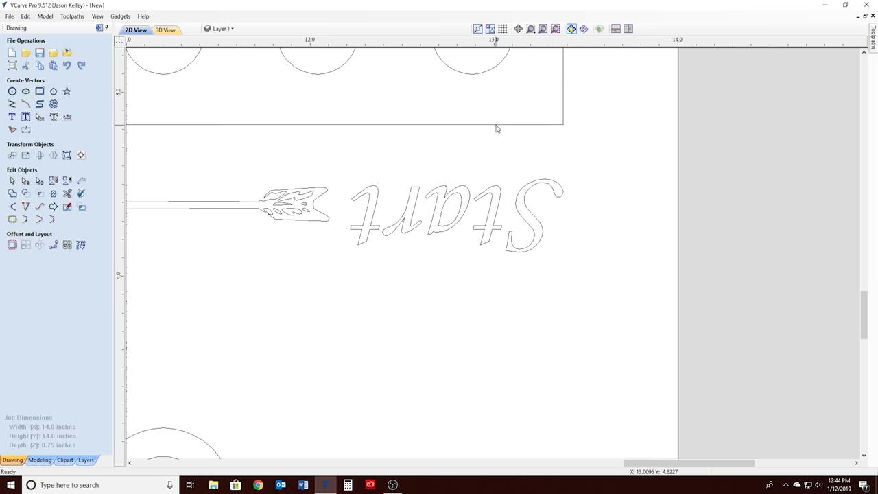
pyautogui.scroll(-3, 467, 164)
# - Shift the upper Start label right and start measuring its gap to the edge
pyautogui.scroll(-5, 466, 165)
pyautogui.scroll(-3, 464, 165)
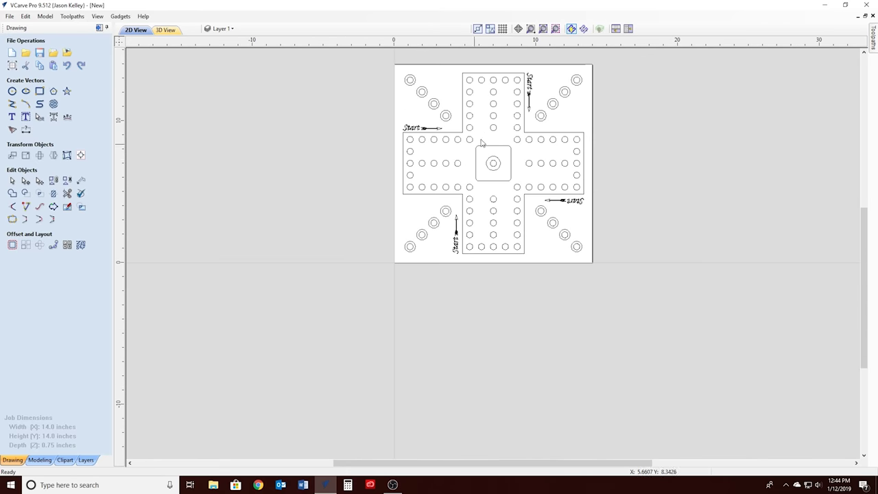
pyautogui.scroll(3, 525, 107)
pyautogui.scroll(-1, 539, 72)
pyautogui.scroll(3, 534, 66)
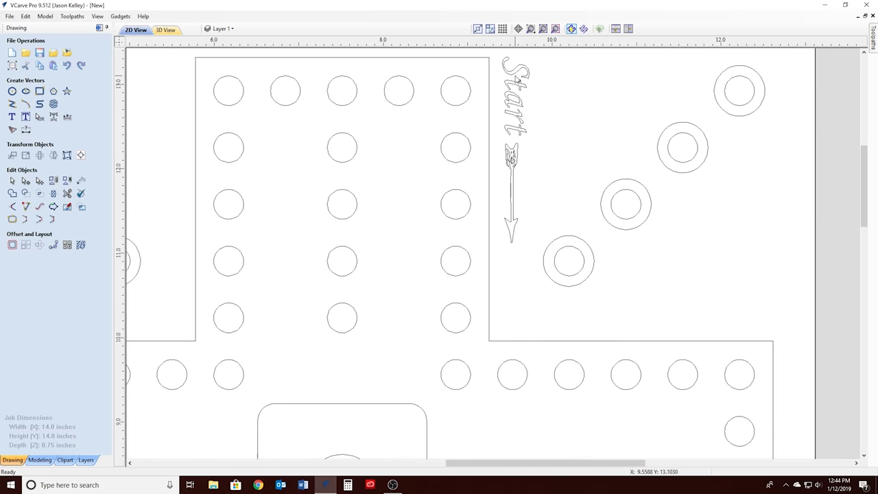
pyautogui.scroll(3, 534, 66)
pyautogui.moveTo(860, 114); pyautogui.dragTo(861, 104)
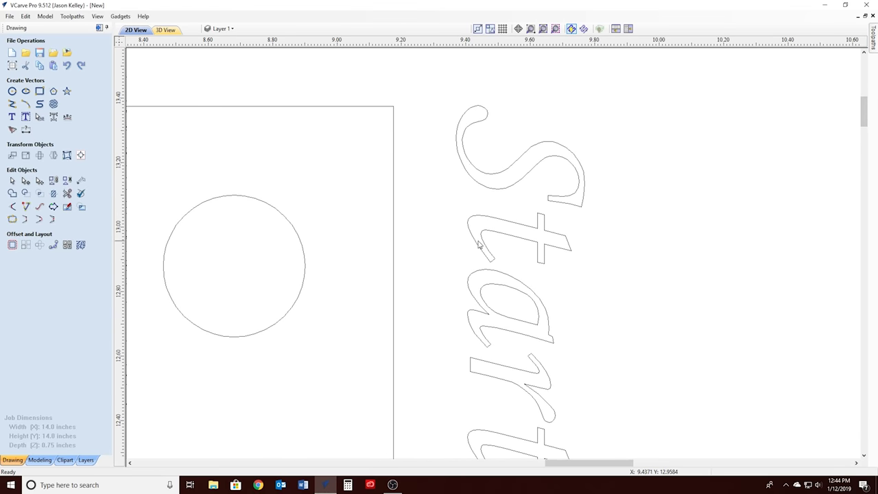
pyautogui.click(469, 231)
pyautogui.press('Right')
pyautogui.press('Right')
pyautogui.press('Right')
pyautogui.press('Right')
pyautogui.press('Right')
pyautogui.press('Right')
pyautogui.press('Right')
pyautogui.press('Right')
pyautogui.press('Right')
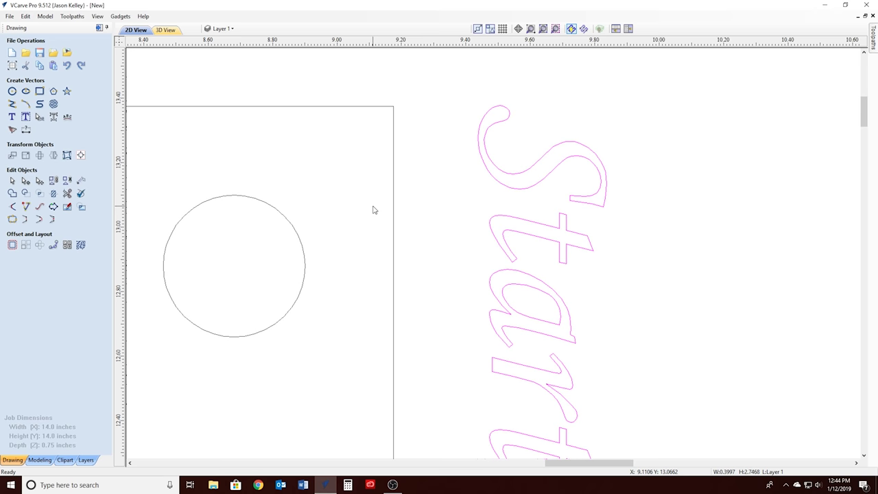
pyautogui.click(489, 220)
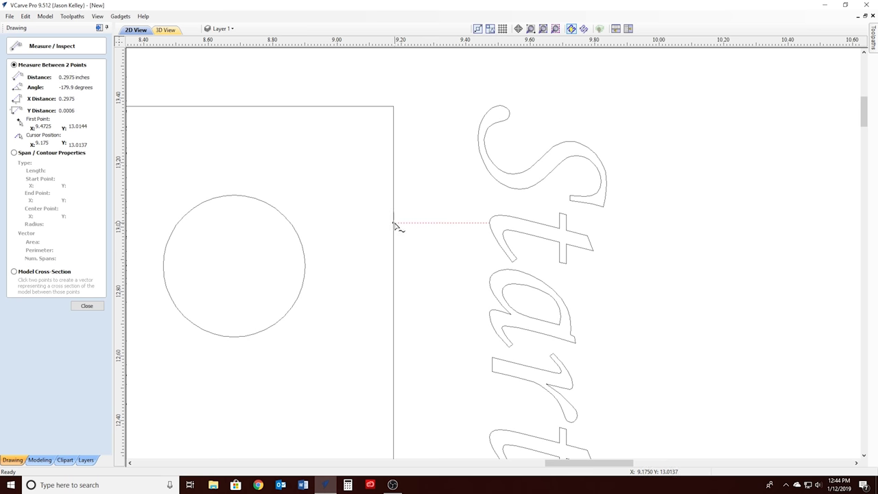
pyautogui.press('Escape')
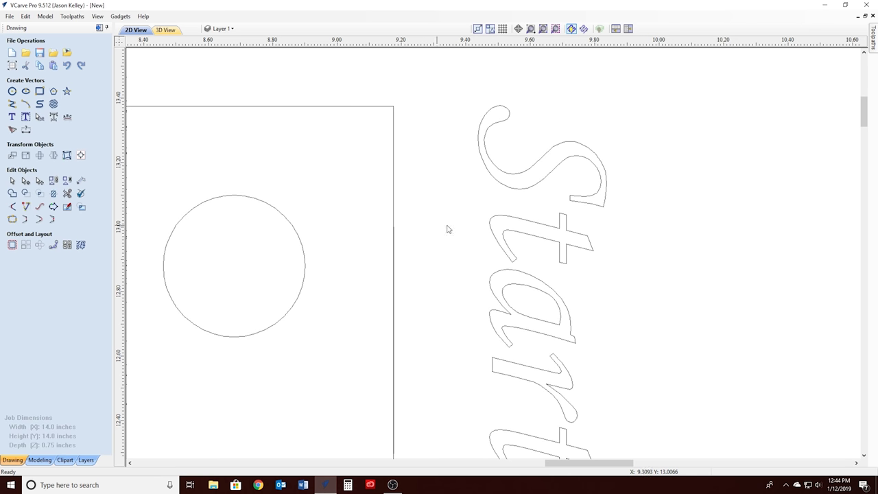
# - Nudge the vertical Start label further right, rechecking until the gap is about 0.33 in
pyautogui.click(491, 228)
pyautogui.moveTo(490, 227); pyautogui.dragTo(494, 228)
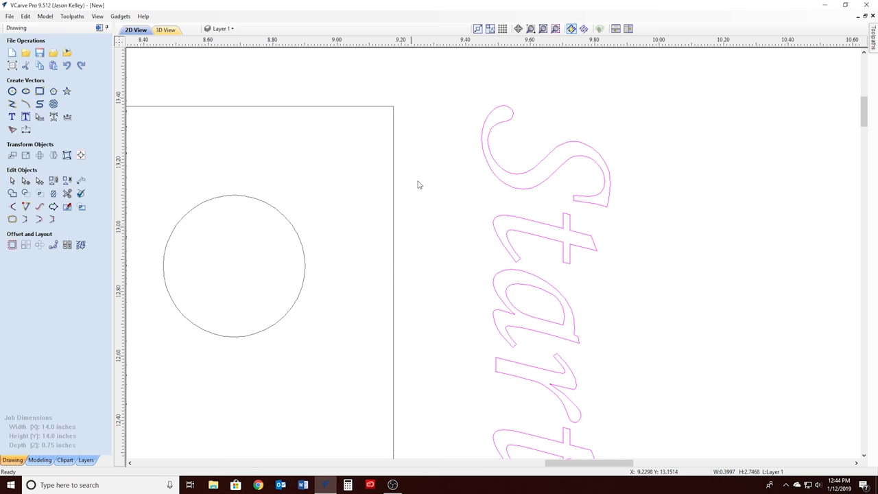
pyautogui.click(80, 181)
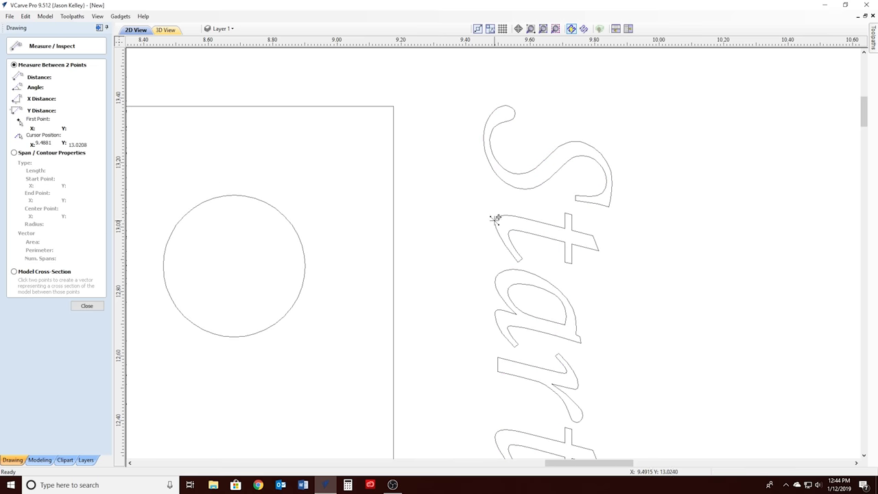
pyautogui.click(495, 222)
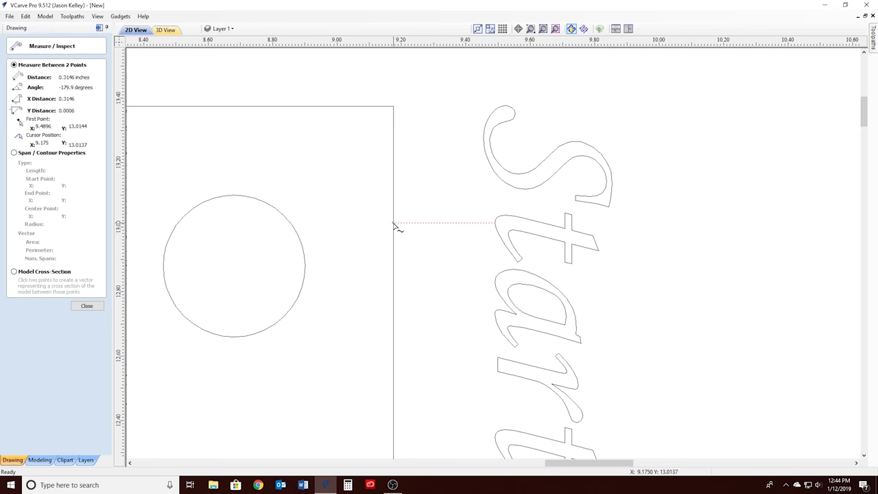
pyautogui.press('Escape')
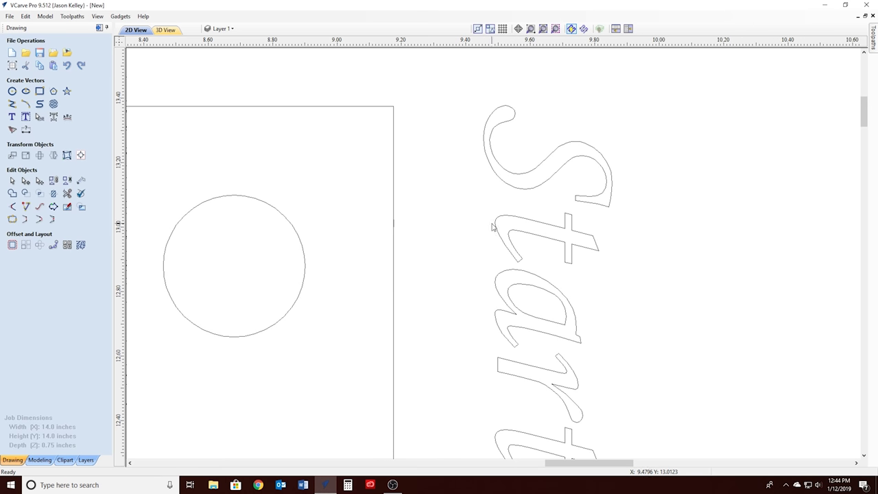
pyautogui.click(495, 228)
pyautogui.press('Right')
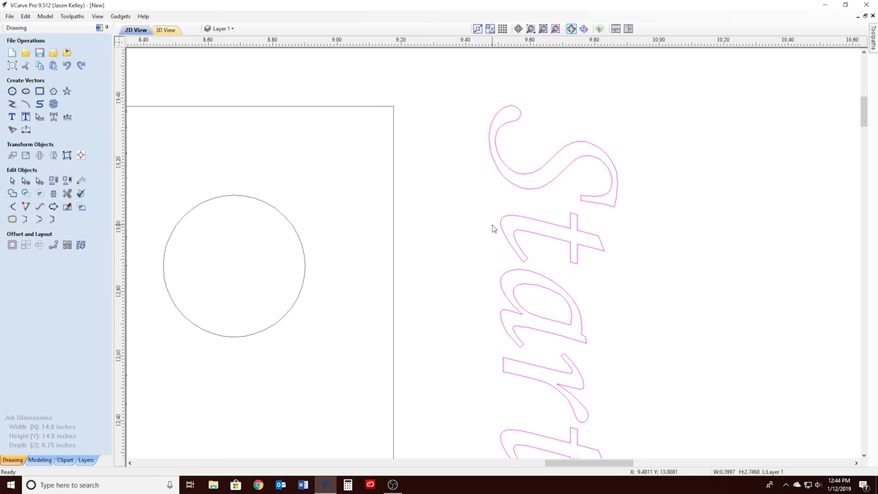
pyautogui.click(80, 180)
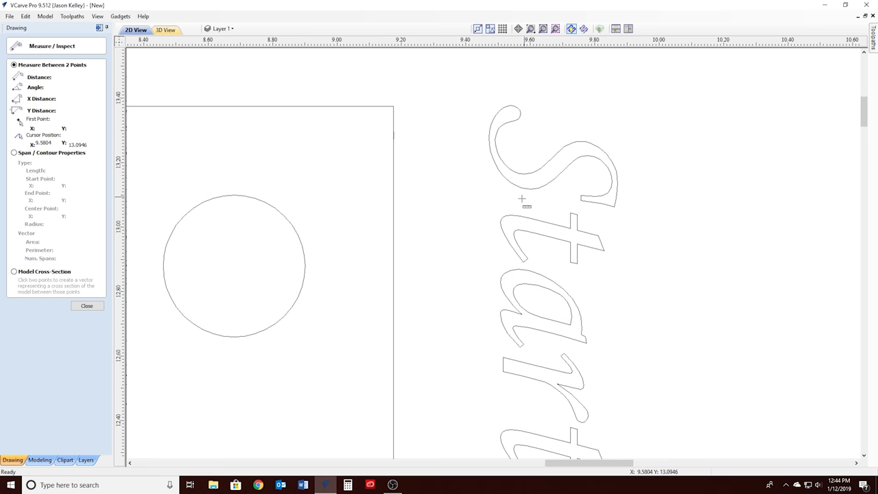
pyautogui.click(501, 222)
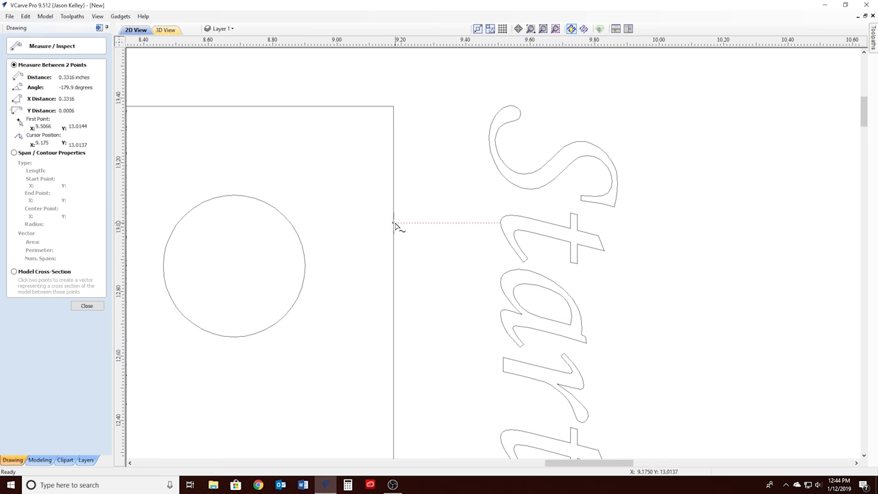
pyautogui.press('Escape')
# - Nudge the left Start label and arrow up and measure its gap to the board edge
pyautogui.scroll(-2, 439, 206)
pyautogui.scroll(-2, 439, 209)
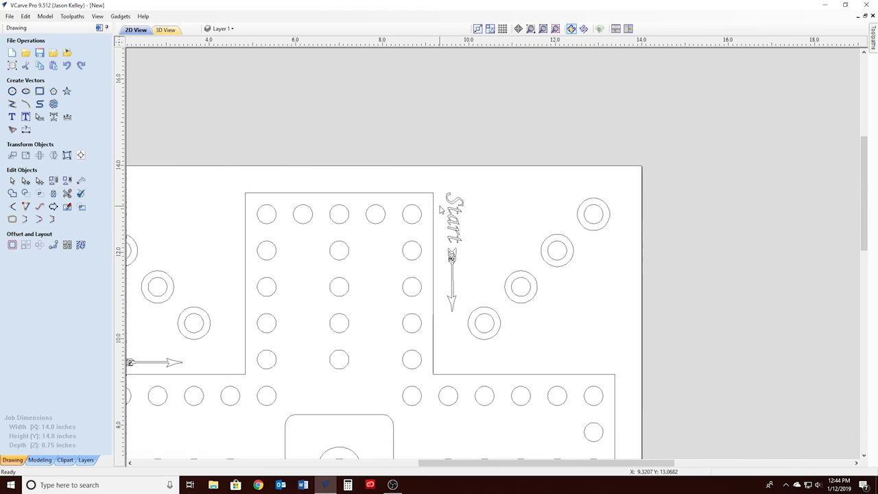
pyautogui.scroll(-2, 435, 214)
pyautogui.scroll(2, 351, 304)
pyautogui.scroll(4, 346, 295)
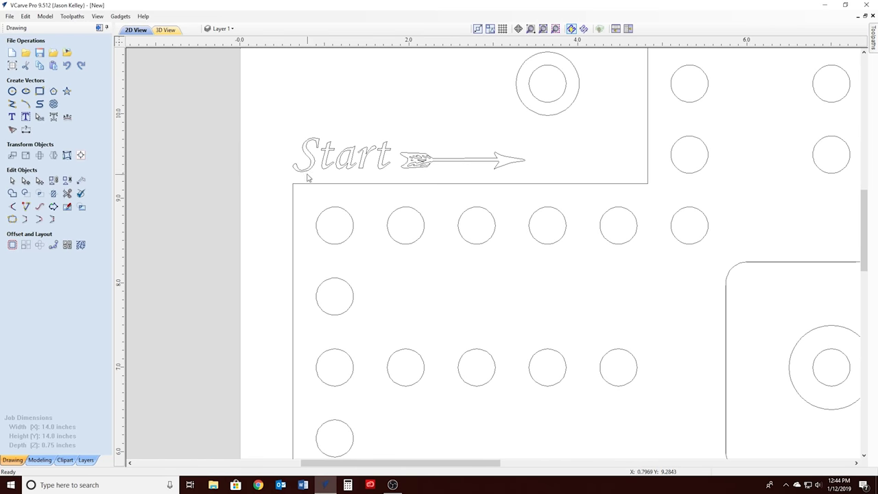
pyautogui.press('Up')
pyautogui.press('Up')
pyautogui.press('Up')
pyautogui.press('Up')
pyautogui.press('Up')
pyautogui.press('Up')
pyautogui.press('Up')
pyautogui.press('Up')
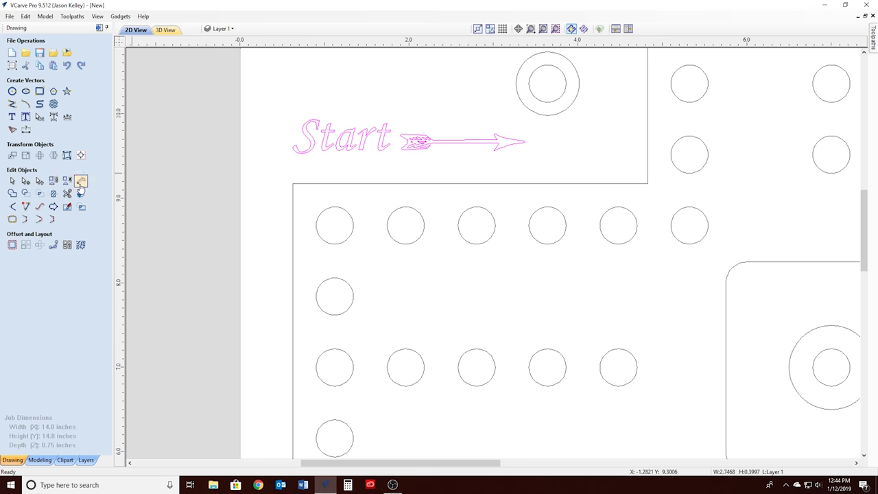
pyautogui.click(81, 180)
pyautogui.click(323, 153)
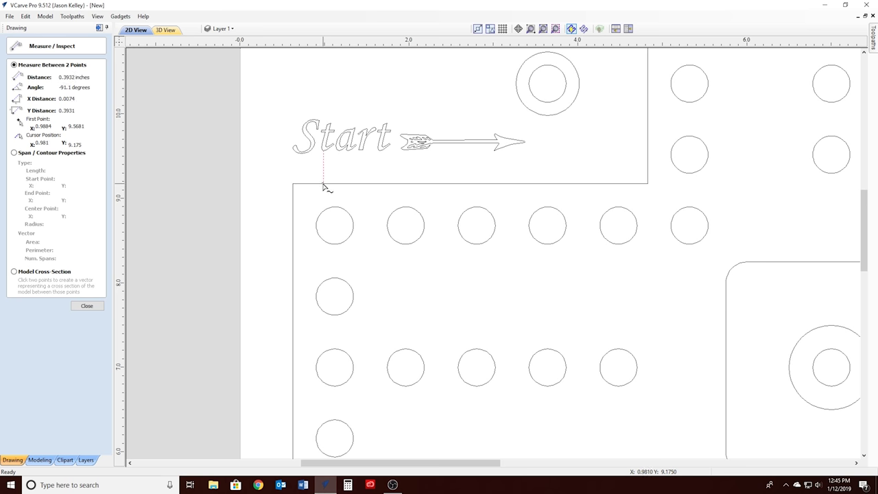
pyautogui.press('Escape')
# - Nudge the left Start label down twice to about 0.31 in, then deselect it
pyautogui.click(324, 152)
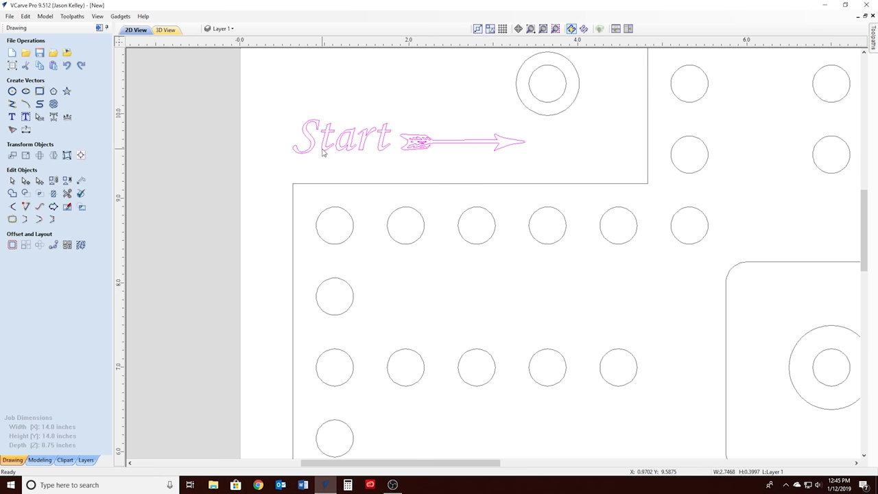
pyautogui.press('Down')
pyautogui.press('m')
pyautogui.click(323, 154)
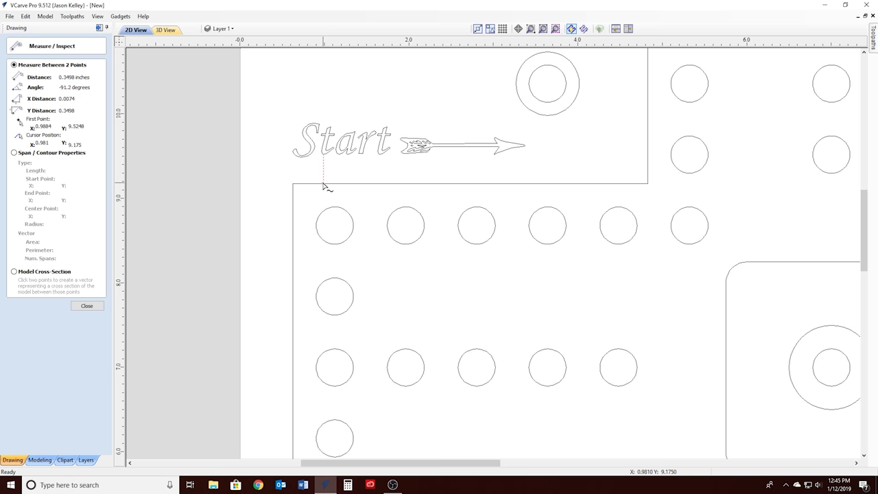
pyautogui.press('Escape')
pyautogui.press('Down')
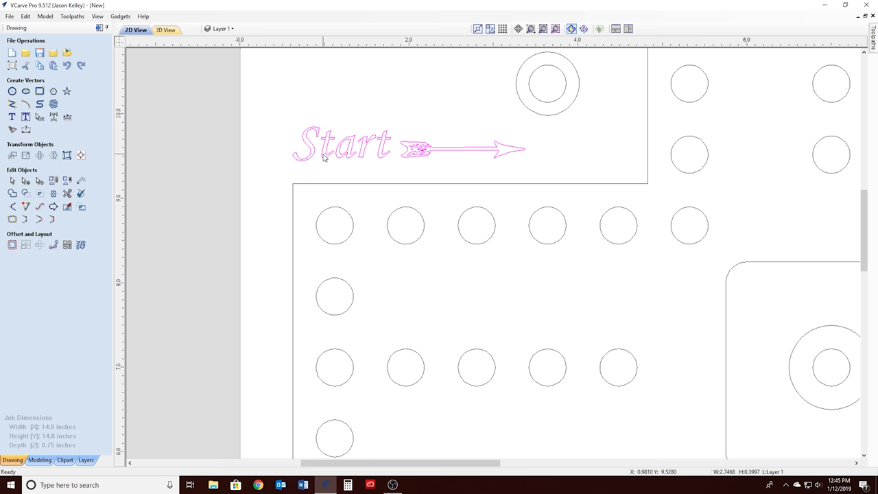
pyautogui.click(81, 181)
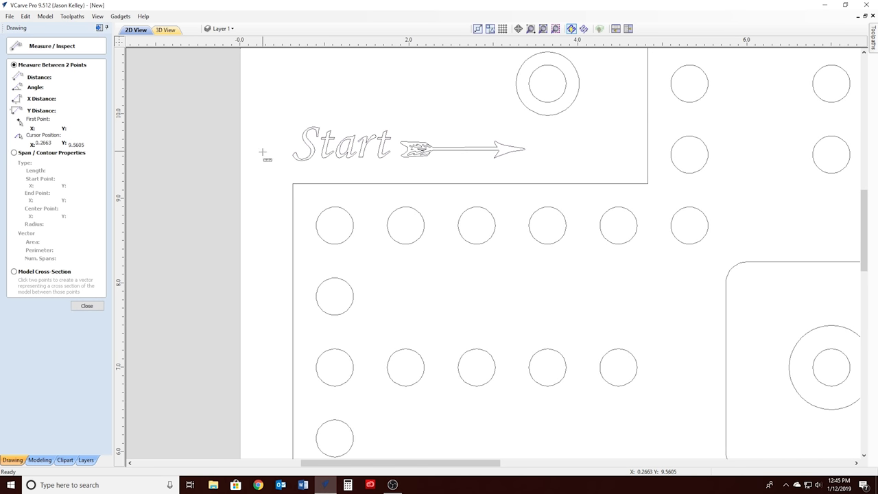
pyautogui.click(324, 159)
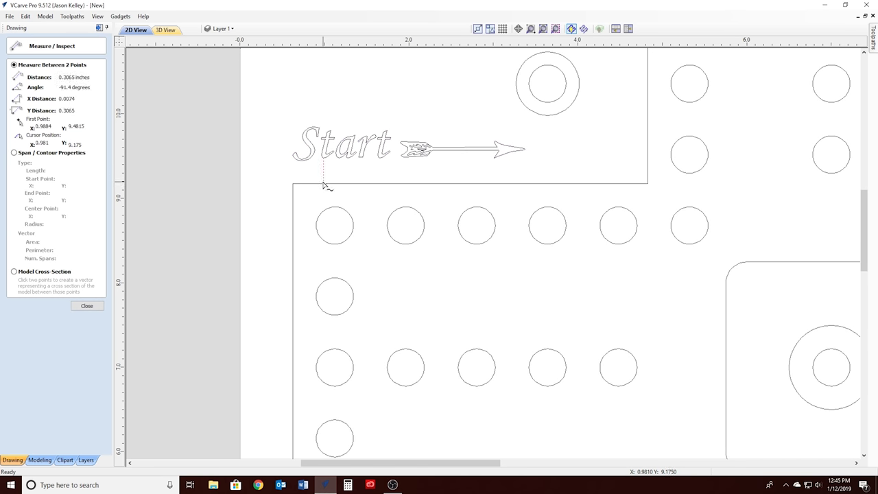
pyautogui.press('Escape')
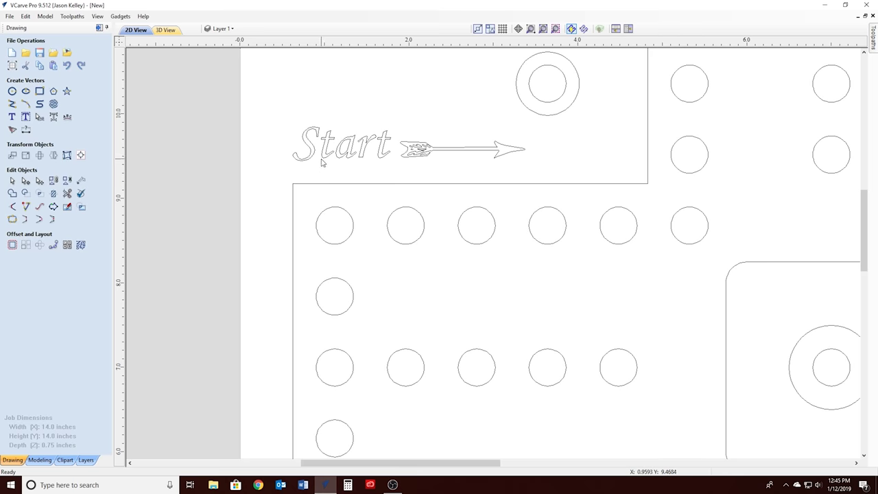
pyautogui.click(274, 174)
pyautogui.scroll(-4, 274, 175)
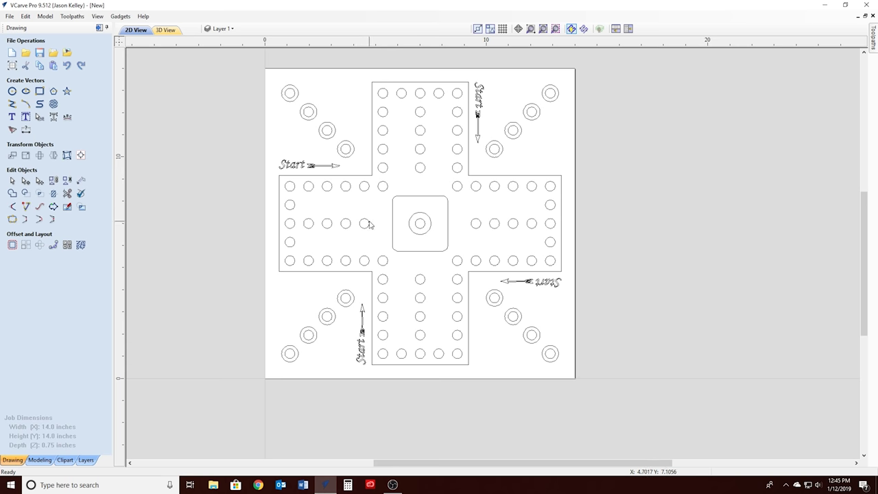
# - Create a new text object reading WAHOO
pyautogui.scroll(3, 370, 224)
pyautogui.scroll(1, 369, 225)
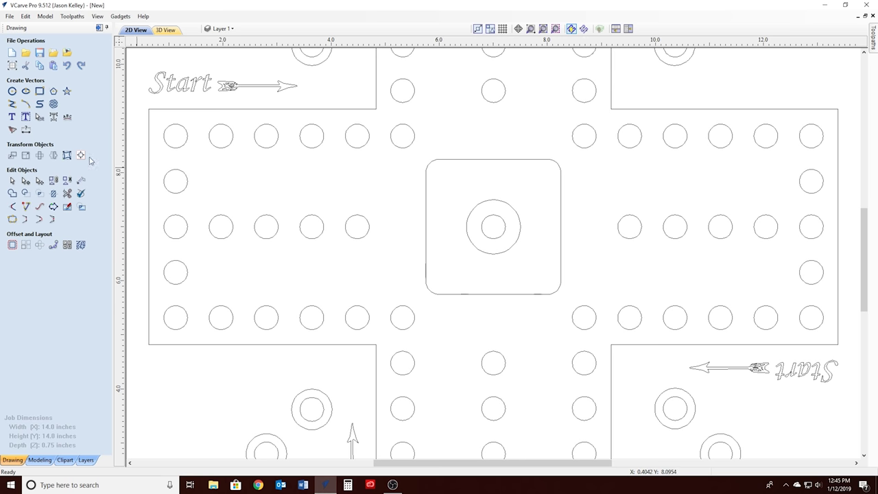
pyautogui.click(12, 117)
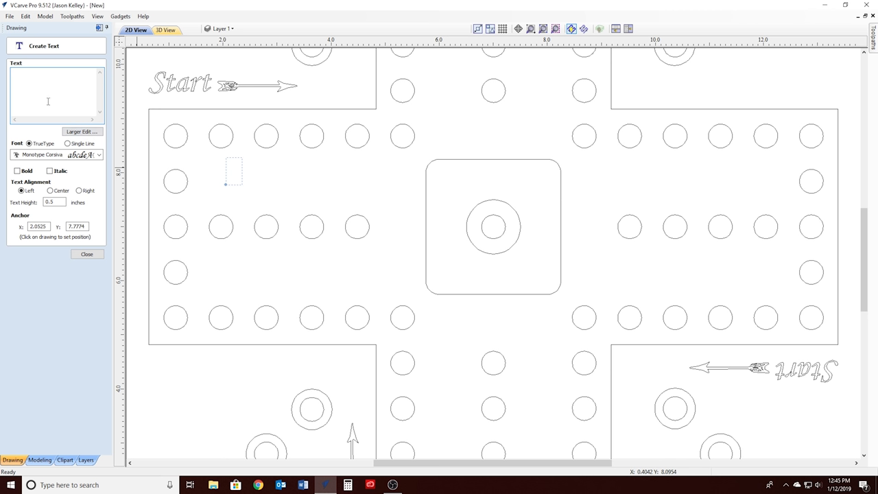
pyautogui.write('WAHOO')
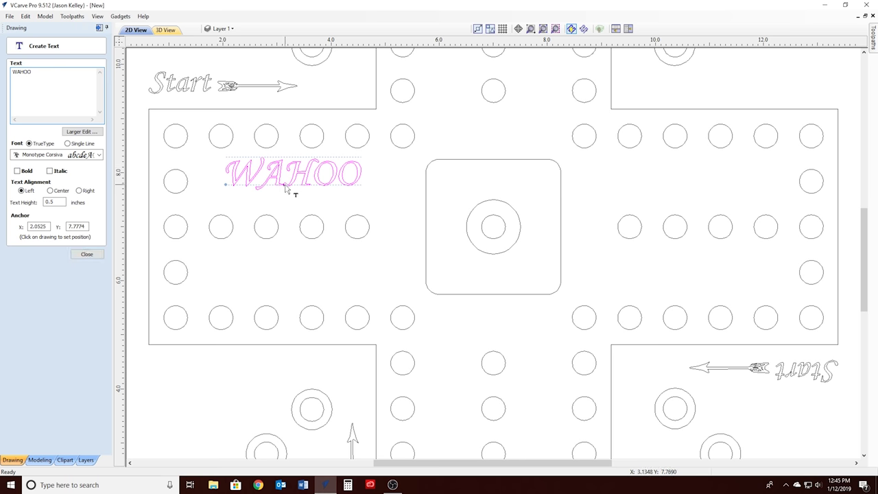
# - Try Script MT Bold as the WAHOO font
pyautogui.click(99, 155)
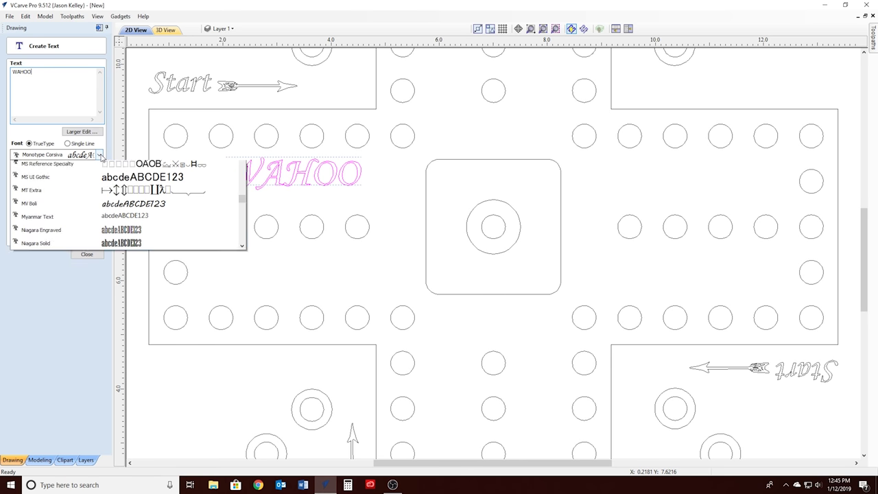
pyautogui.click(99, 155)
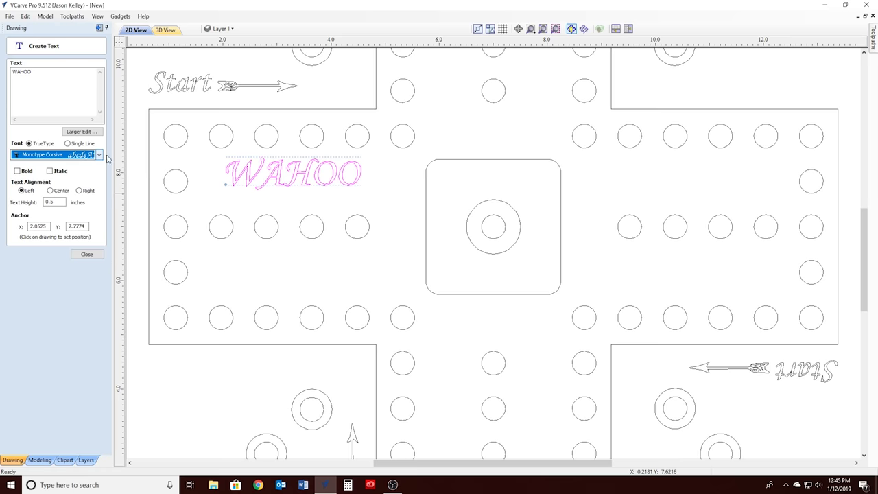
pyautogui.click(100, 155)
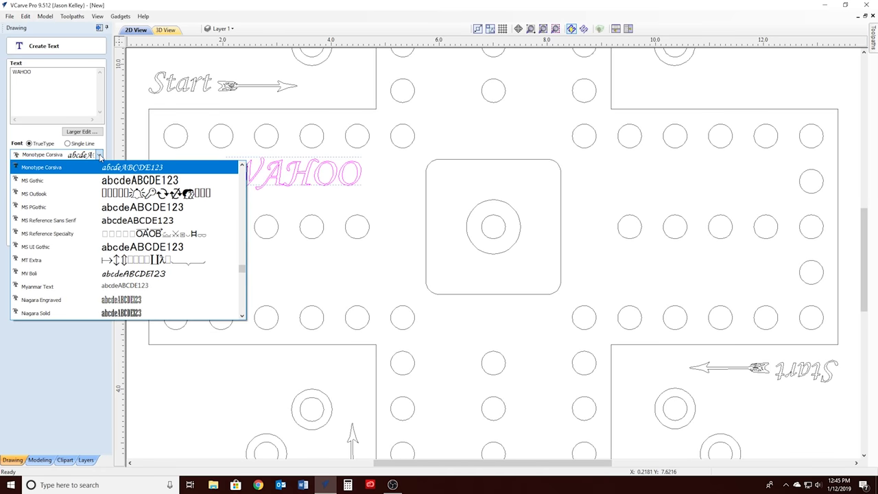
pyautogui.scroll(-2, 116, 205)
pyautogui.scroll(-2, 117, 212)
pyautogui.scroll(-3, 116, 219)
pyautogui.scroll(2, 117, 221)
pyautogui.scroll(-1, 116, 220)
pyautogui.scroll(-2, 116, 221)
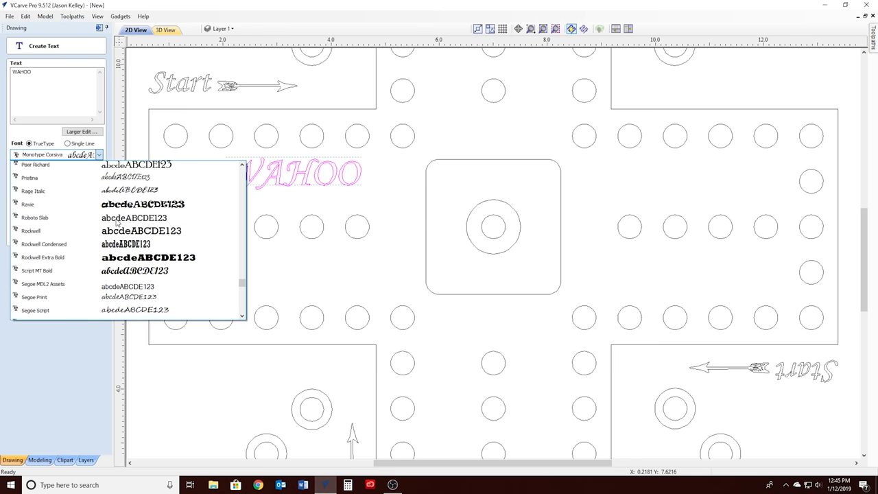
pyautogui.scroll(-1, 117, 221)
pyautogui.scroll(-1, 118, 221)
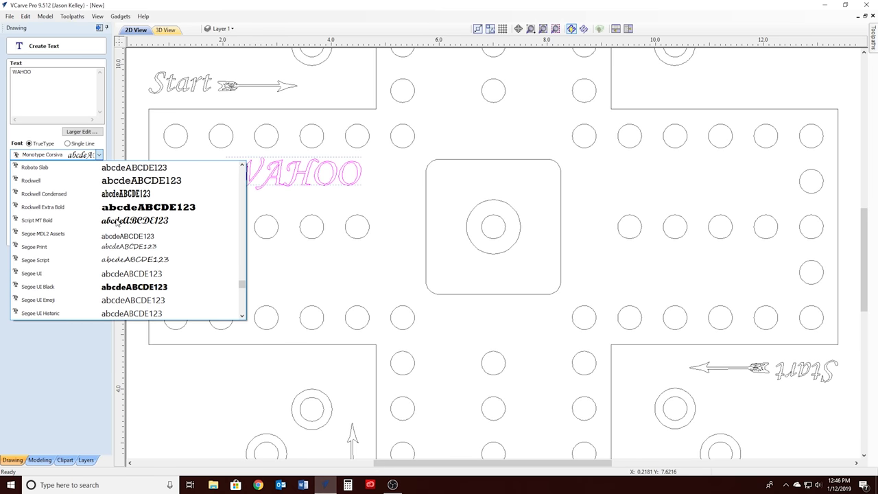
pyautogui.click(118, 221)
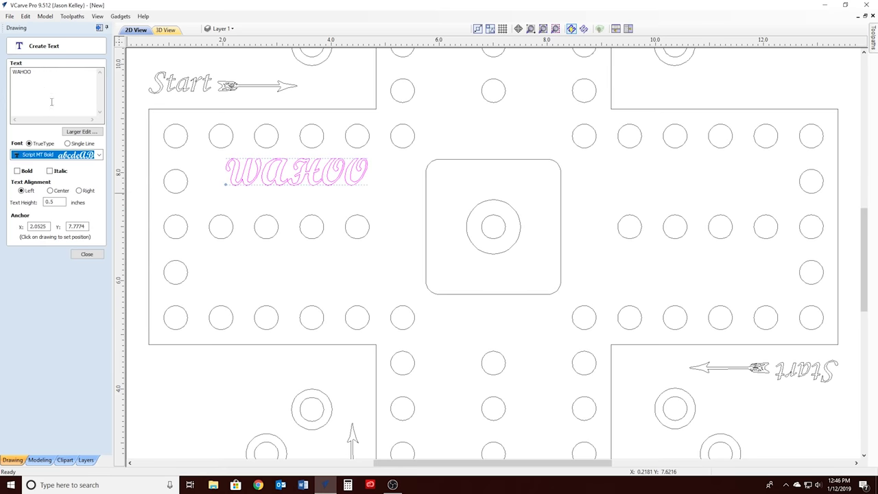
# - Switch the WAHOO font to Monotype Corsiva
pyautogui.click(99, 155)
pyautogui.scroll(2, 102, 208)
pyautogui.scroll(1, 101, 208)
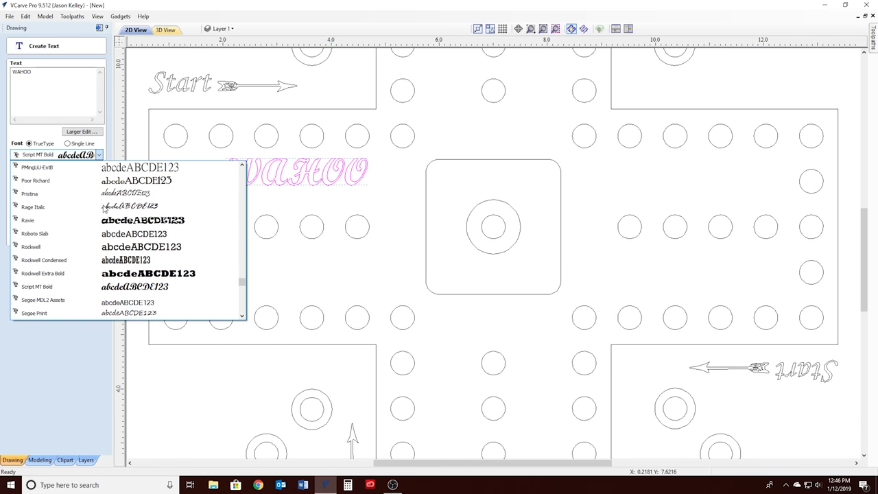
pyautogui.moveTo(241, 283); pyautogui.dragTo(242, 267)
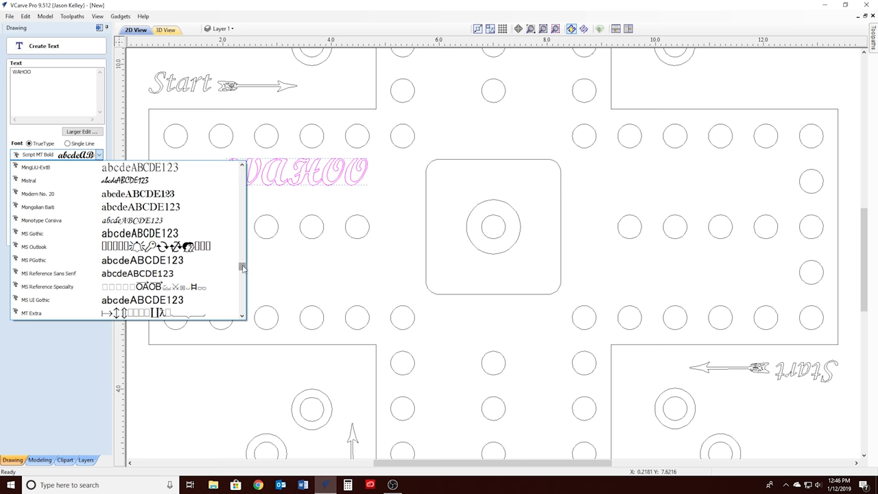
pyautogui.moveTo(243, 268); pyautogui.dragTo(242, 264)
pyautogui.scroll(-1, 242, 263)
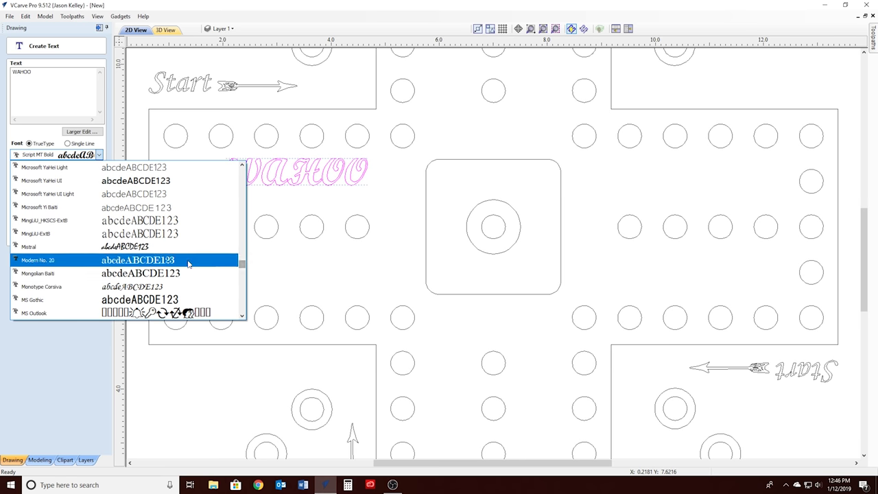
pyautogui.click(172, 287)
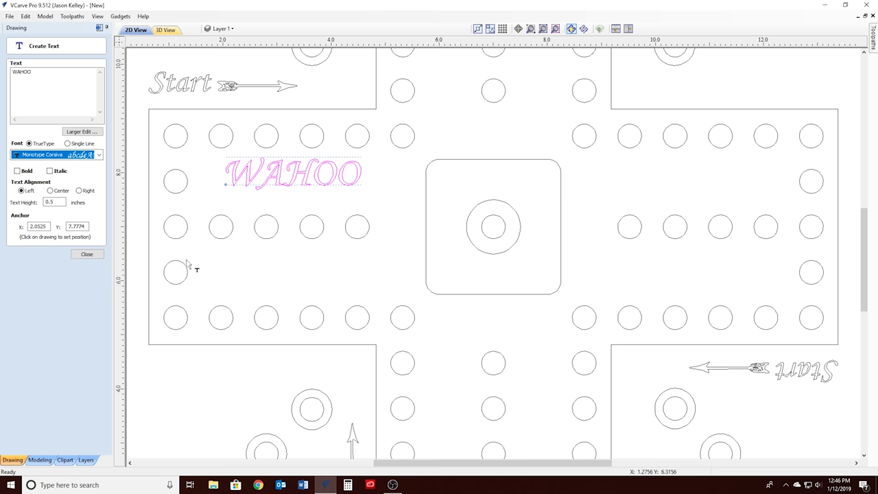
pyautogui.scroll(2, 307, 182)
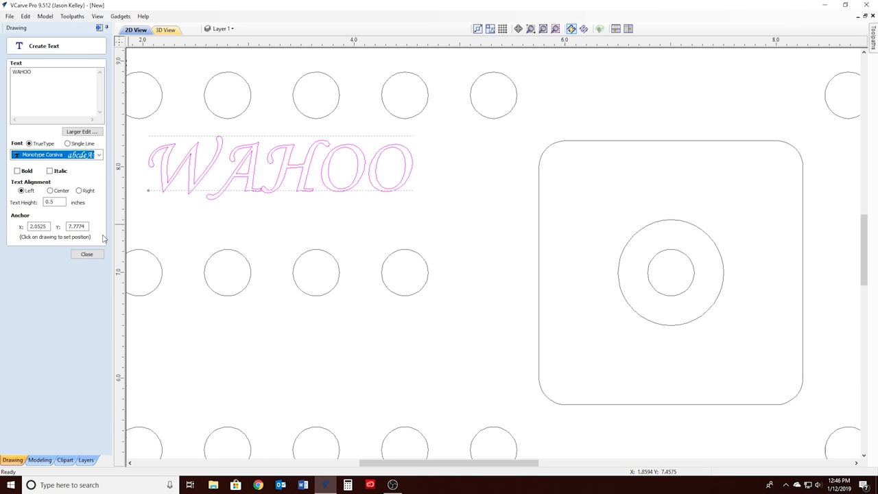
# - Break WAHOO into separate letters and nudge H-O-O slightly right
pyautogui.click(87, 254)
pyautogui.click(266, 197)
pyautogui.click(266, 212)
pyautogui.click(268, 197)
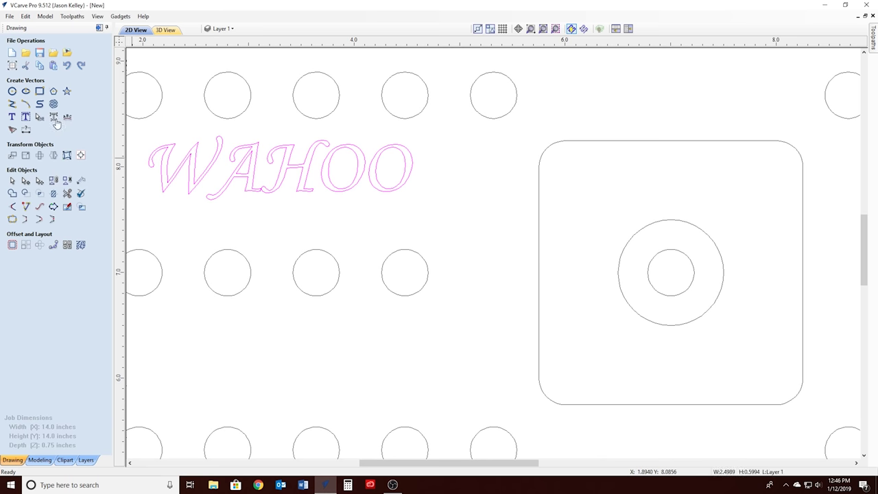
pyautogui.click(54, 117)
pyautogui.click(269, 201)
pyautogui.click(309, 190)
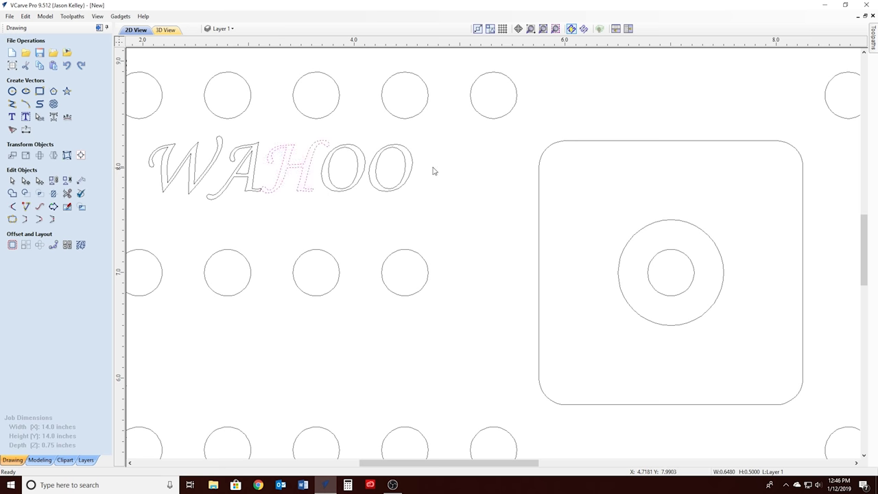
pyautogui.moveTo(438, 138); pyautogui.dragTo(274, 217)
pyautogui.press('Right')
pyautogui.press('Right')
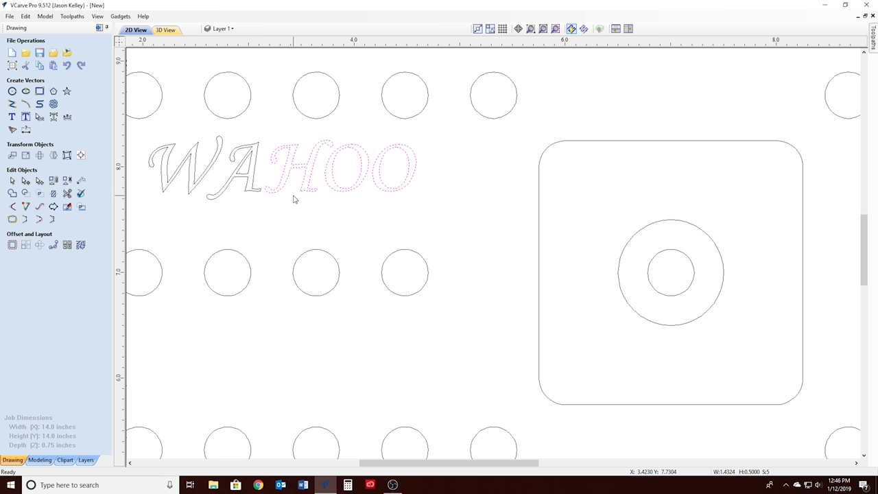
pyautogui.click(287, 222)
# - Group the WAHOO letters and centre the group just above the middle square
pyautogui.scroll(-4, 287, 219)
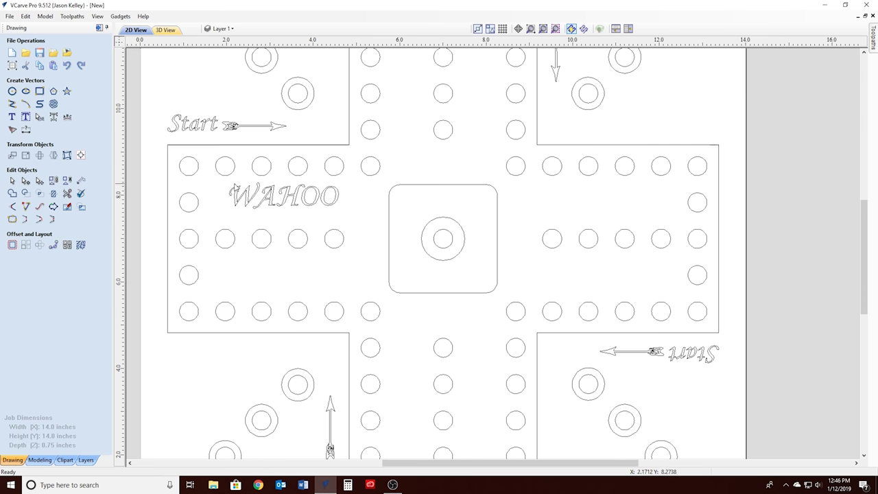
pyautogui.moveTo(232, 183); pyautogui.dragTo(357, 222)
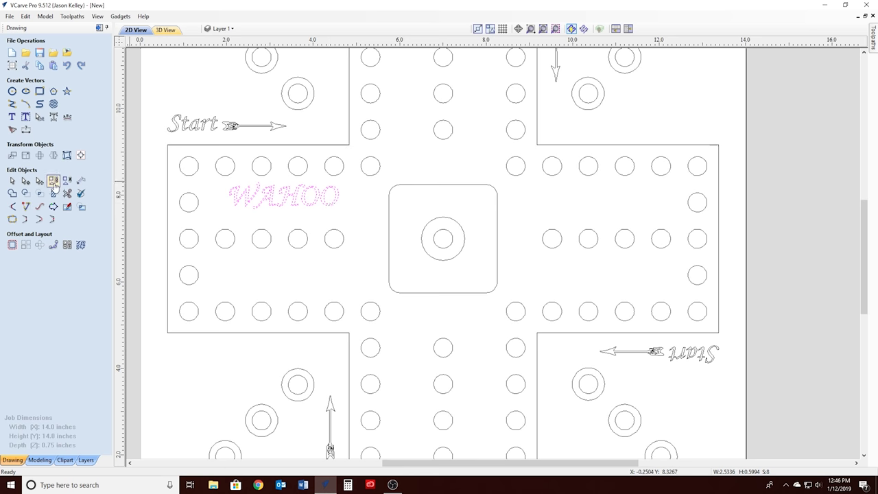
pyautogui.click(53, 180)
pyautogui.moveTo(286, 206); pyautogui.dragTo(443, 169)
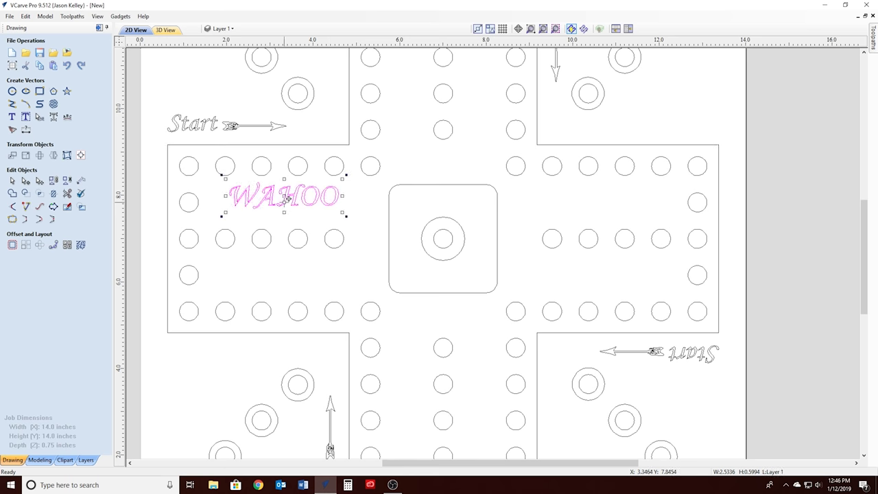
pyautogui.moveTo(443, 169); pyautogui.dragTo(443, 172)
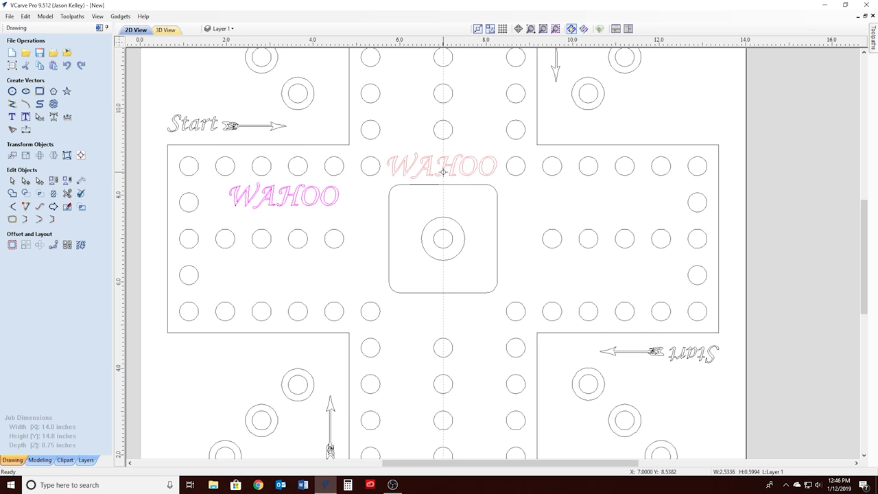
pyautogui.moveTo(443, 172); pyautogui.dragTo(442, 169)
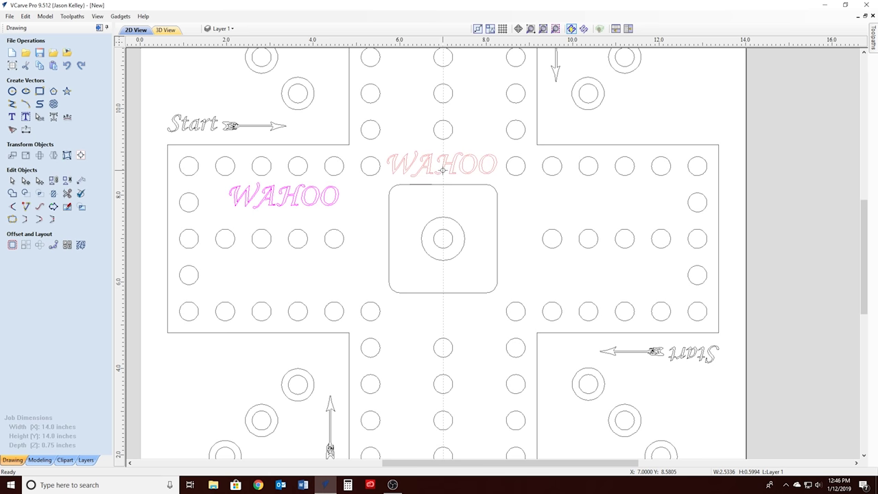
pyautogui.moveTo(443, 170); pyautogui.dragTo(443, 170)
pyautogui.moveTo(443, 170); pyautogui.dragTo(443, 169)
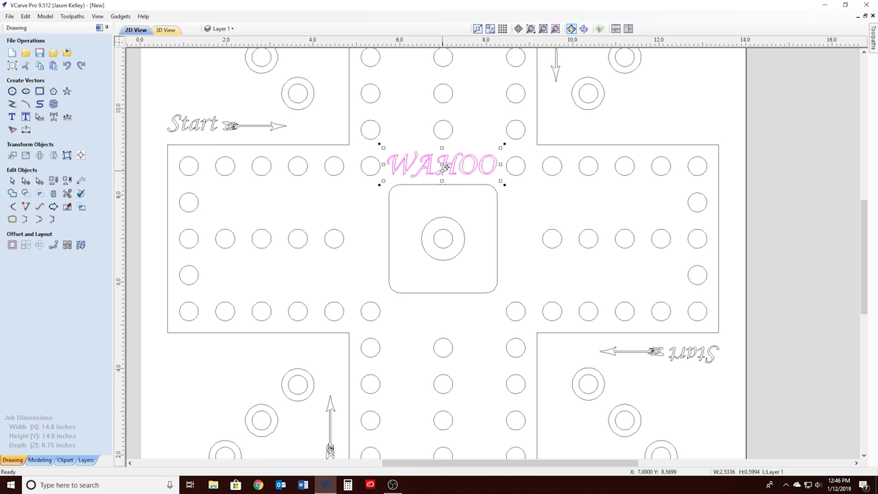
pyautogui.click(339, 207)
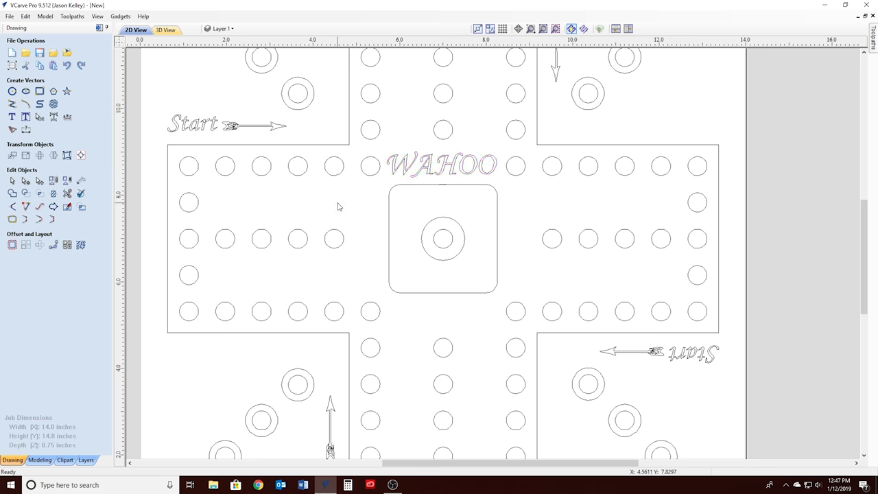
# - Paste a copy of WAHOO, rotate it 90°, and place it left of the centre square
pyautogui.rightClick(454, 171)
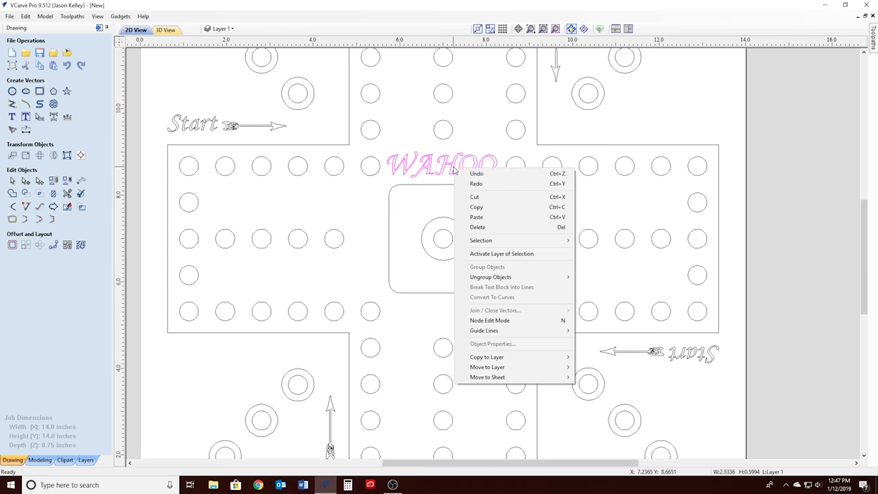
pyautogui.click(475, 209)
pyautogui.rightClick(513, 225)
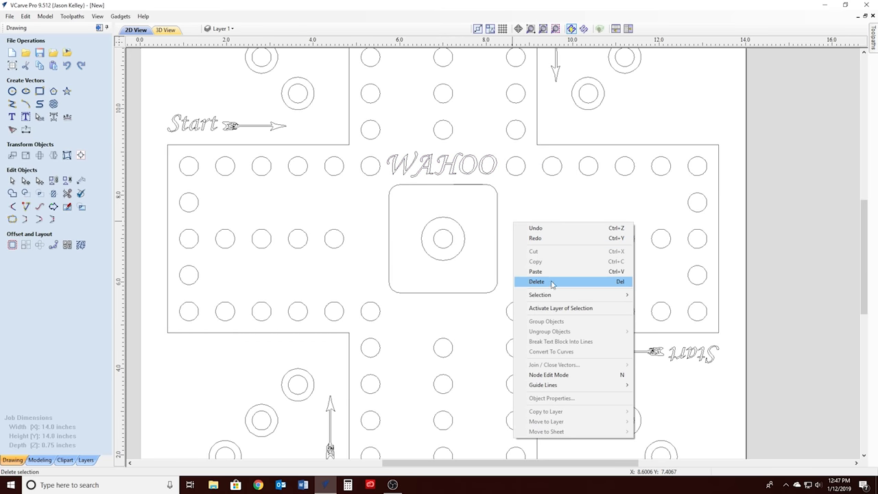
pyautogui.click(553, 281)
pyautogui.click(39, 155)
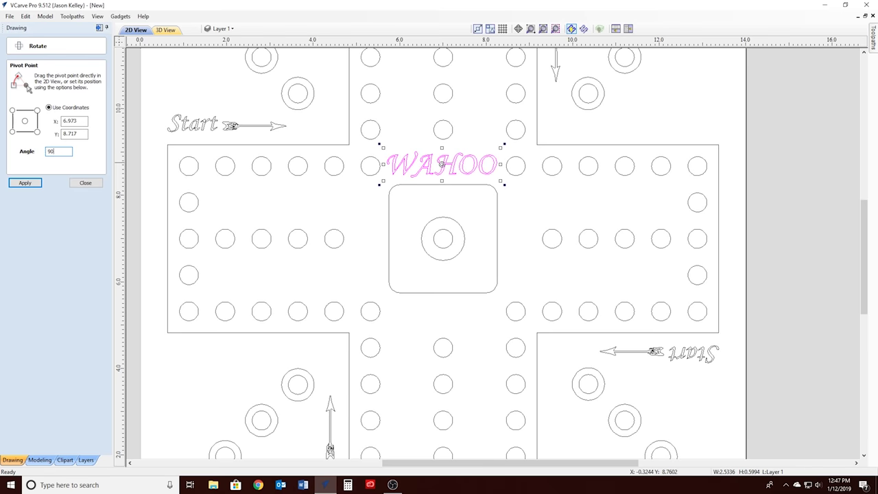
pyautogui.press('Return')
pyautogui.moveTo(441, 188); pyautogui.dragTo(367, 267)
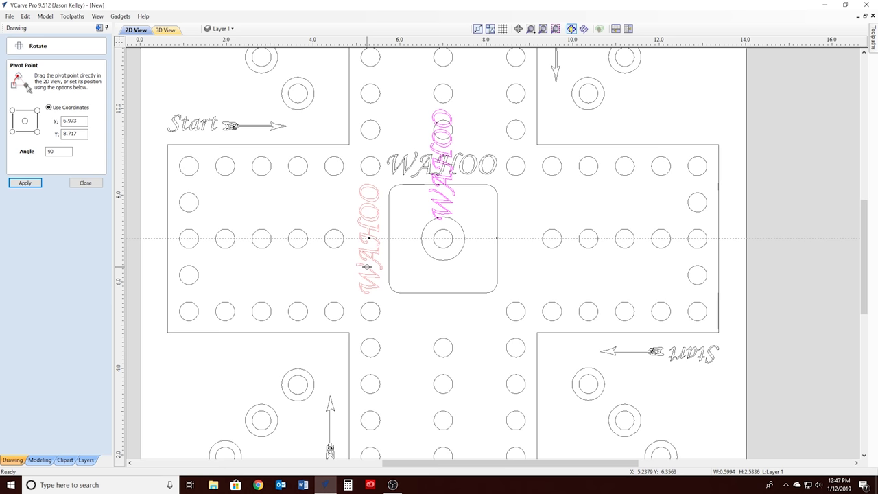
pyautogui.moveTo(367, 267); pyautogui.dragTo(367, 267)
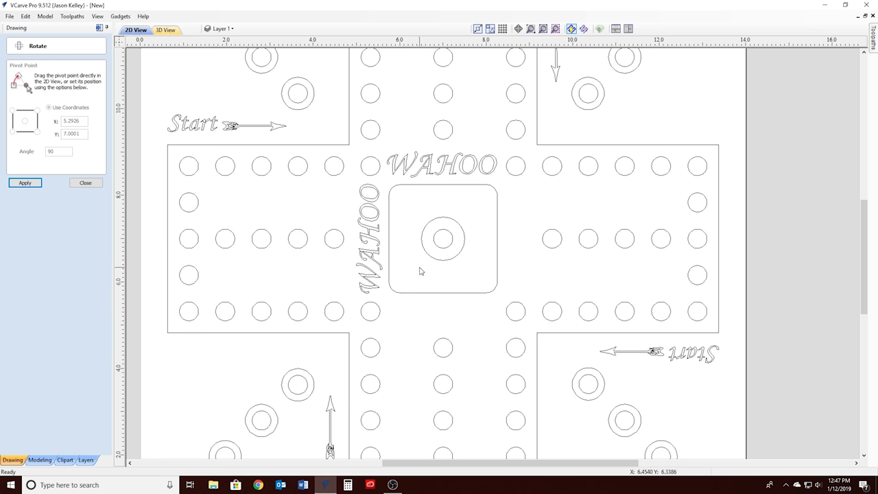
# - Delete both the vertical and horizontal WAHOO texts
pyautogui.scroll(-3, 422, 271)
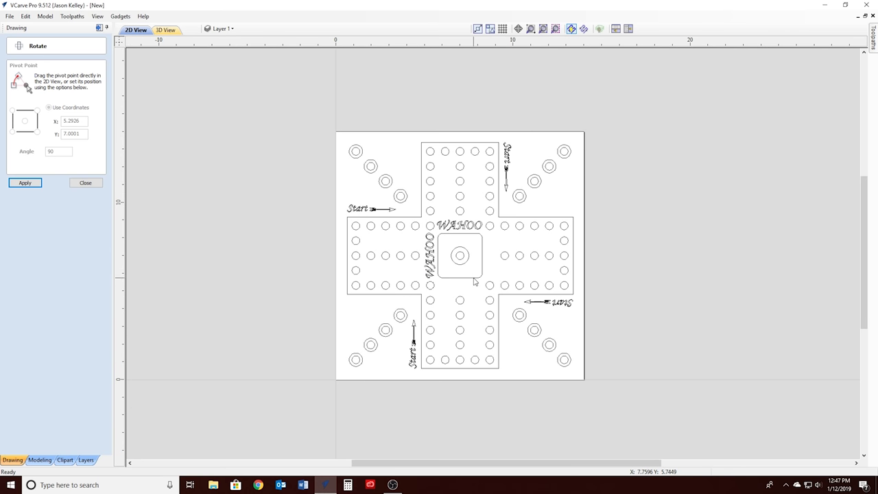
pyautogui.scroll(3, 473, 282)
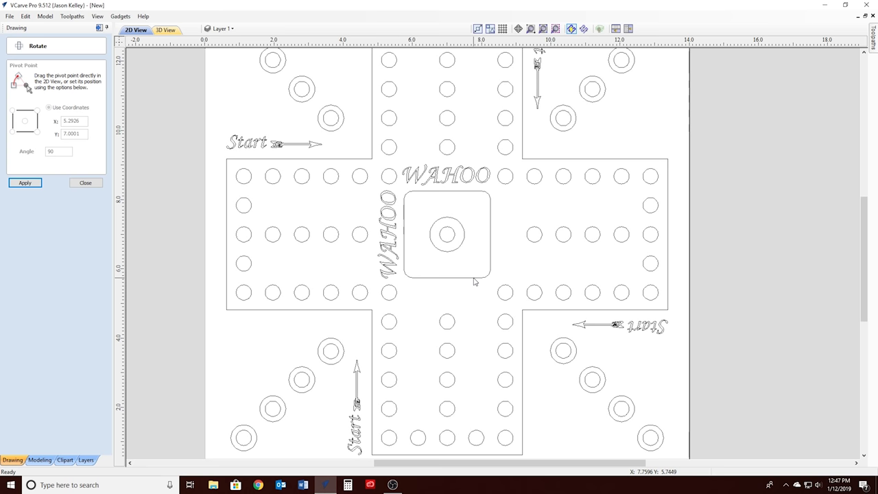
pyautogui.click(389, 224)
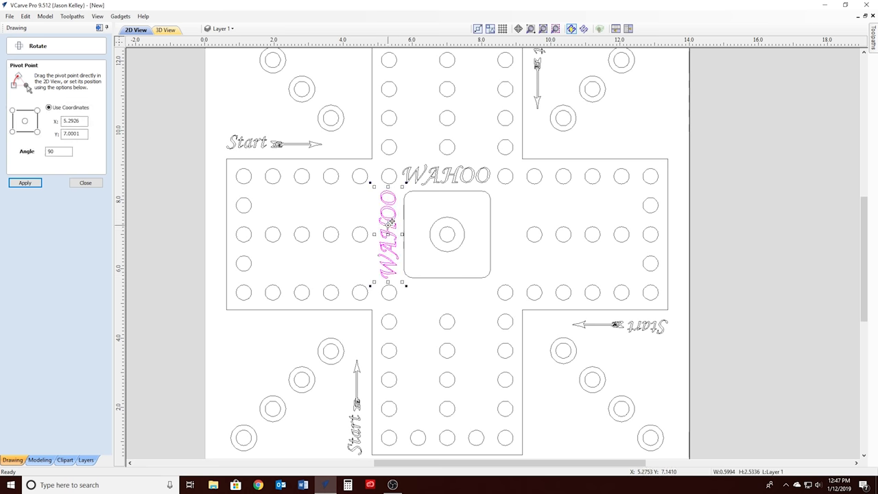
pyautogui.press('Delete')
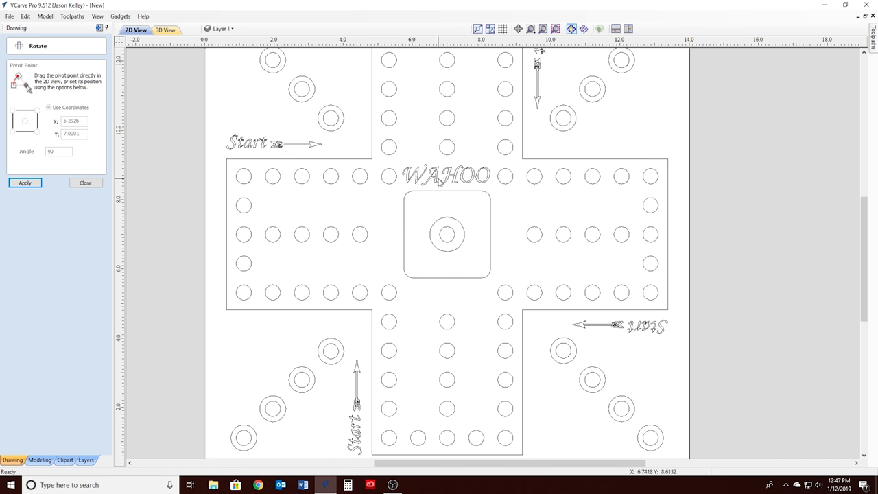
pyautogui.click(439, 180)
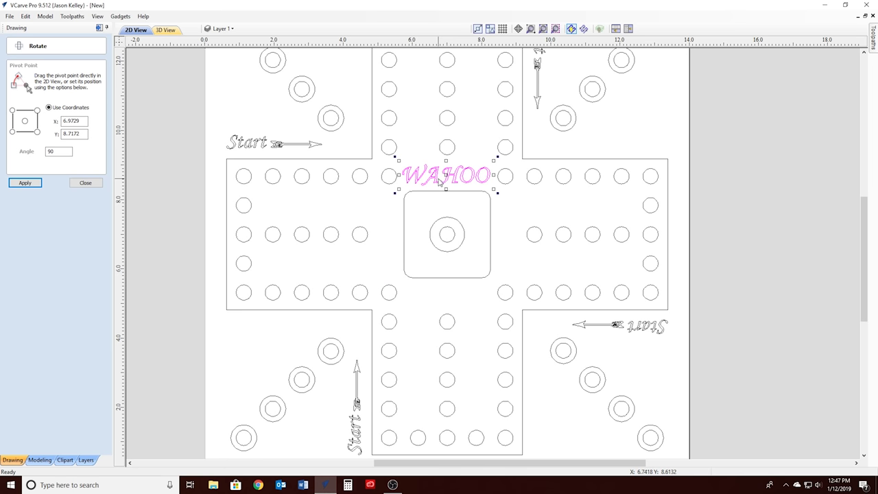
pyautogui.press('Delete')
pyautogui.scroll(-3, 422, 192)
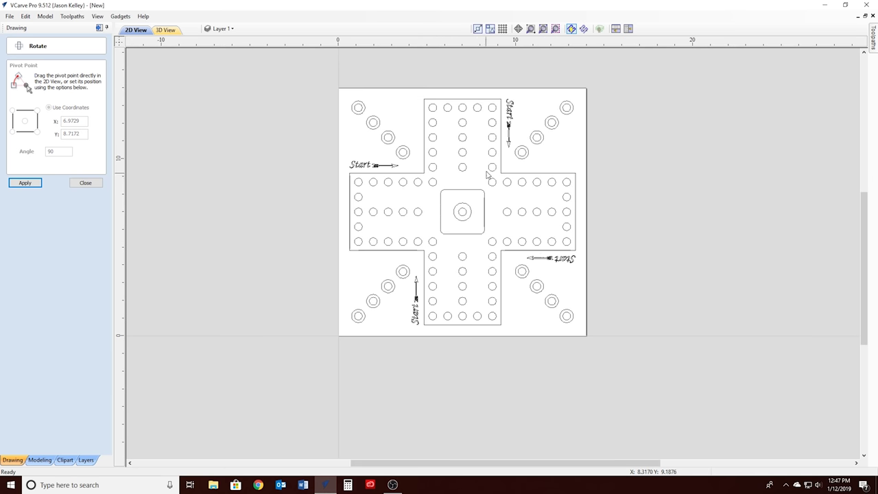
pyautogui.scroll(2, 423, 192)
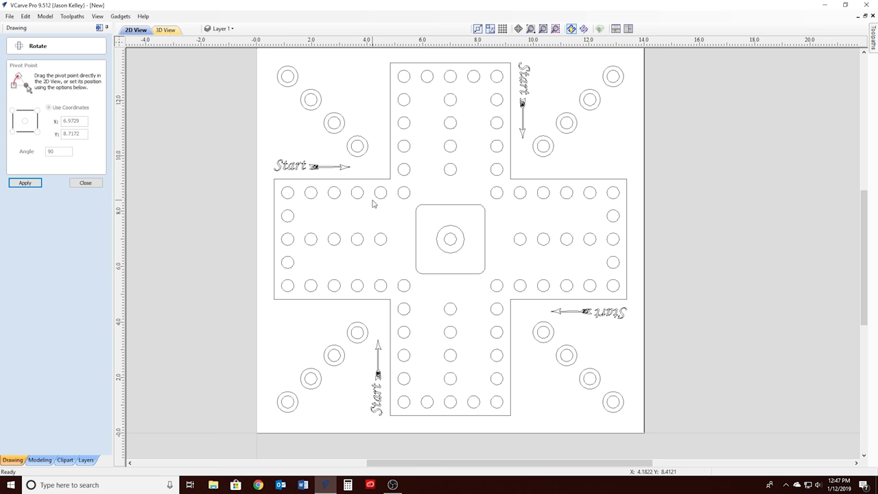
pyautogui.scroll(-1, 672, 149)
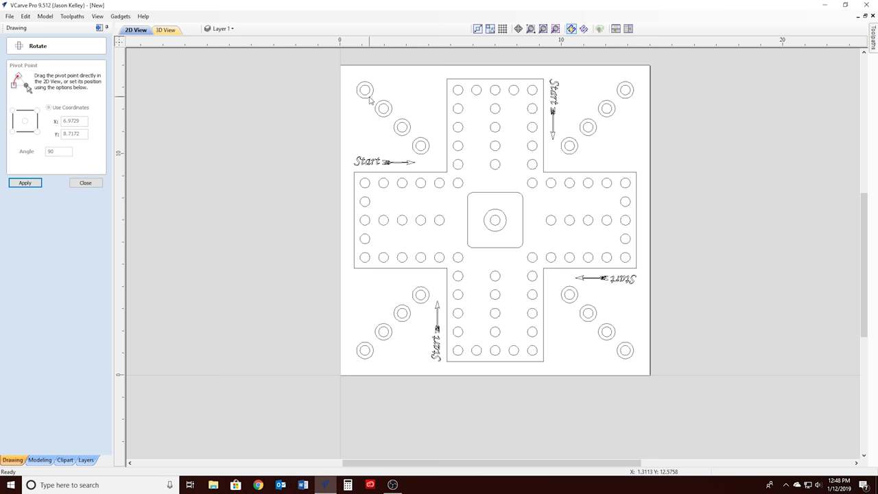
# - Start a new text object and choose the Georgia font
pyautogui.click(85, 182)
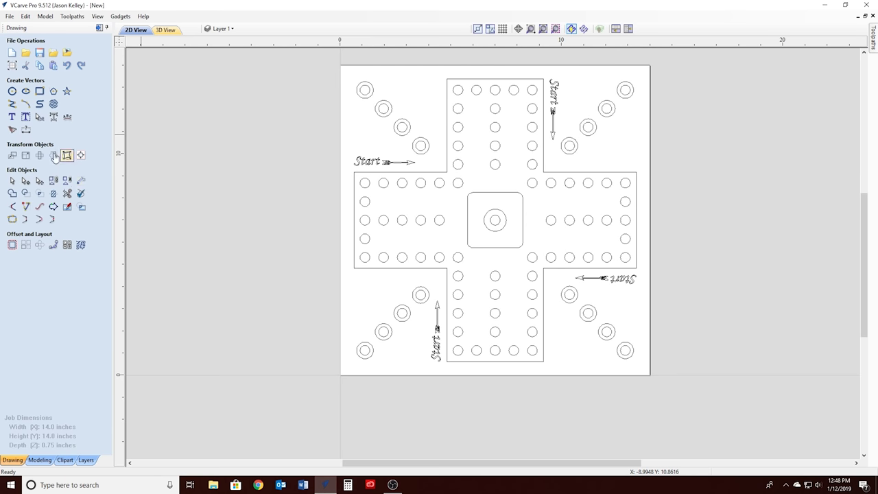
pyautogui.click(15, 118)
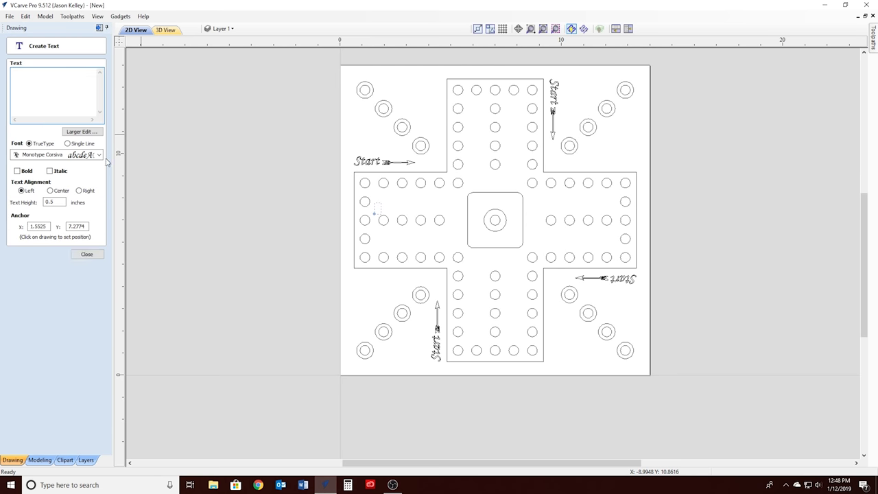
pyautogui.click(98, 154)
pyautogui.scroll(-3, 81, 204)
pyautogui.scroll(-3, 80, 204)
pyautogui.scroll(-3, 81, 204)
pyautogui.scroll(-3, 80, 204)
pyautogui.scroll(-1, 80, 204)
pyautogui.scroll(-1, 80, 204)
pyautogui.scroll(-1, 80, 204)
pyautogui.scroll(-2, 80, 204)
pyautogui.scroll(-1, 80, 204)
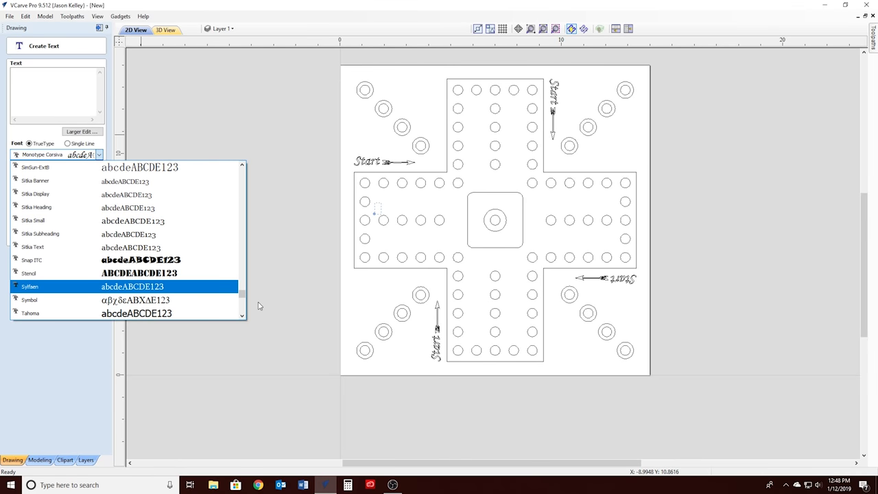
pyautogui.moveTo(243, 295)
pyautogui.mouseDown()
pyautogui.moveTo(241, 222)
pyautogui.moveTo(241, 234)
pyautogui.mouseUp()
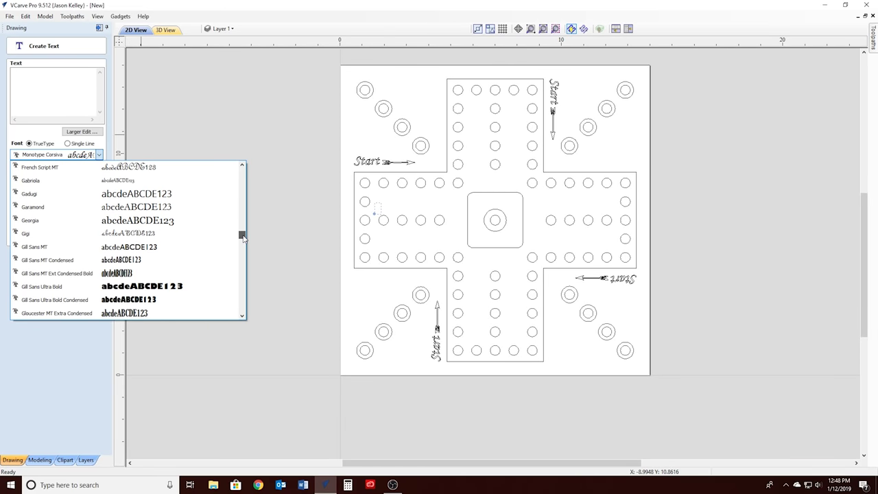
pyautogui.click(223, 221)
# - Enter the text GOAL on the board's left arm and commit it
pyautogui.click(55, 100)
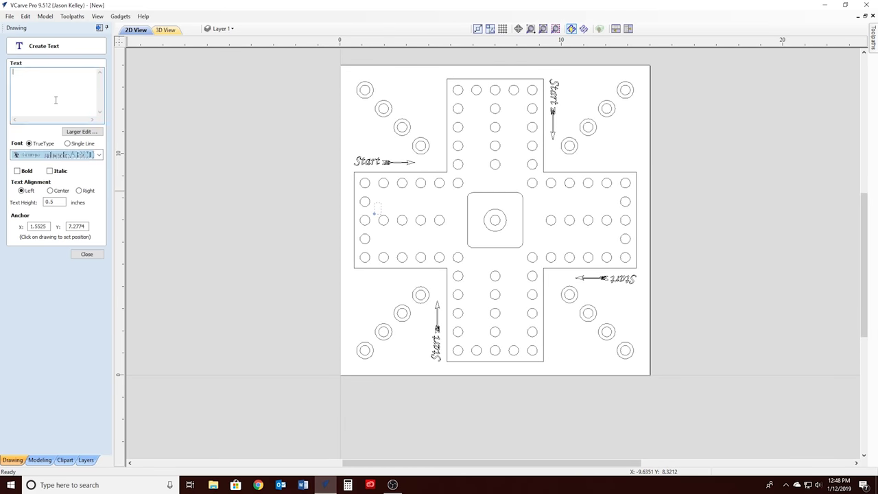
pyautogui.write('GOAL')
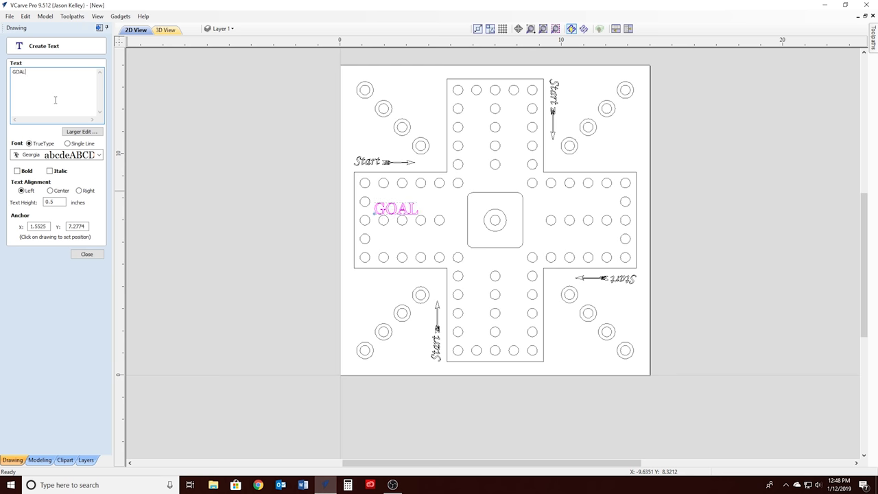
pyautogui.click(87, 254)
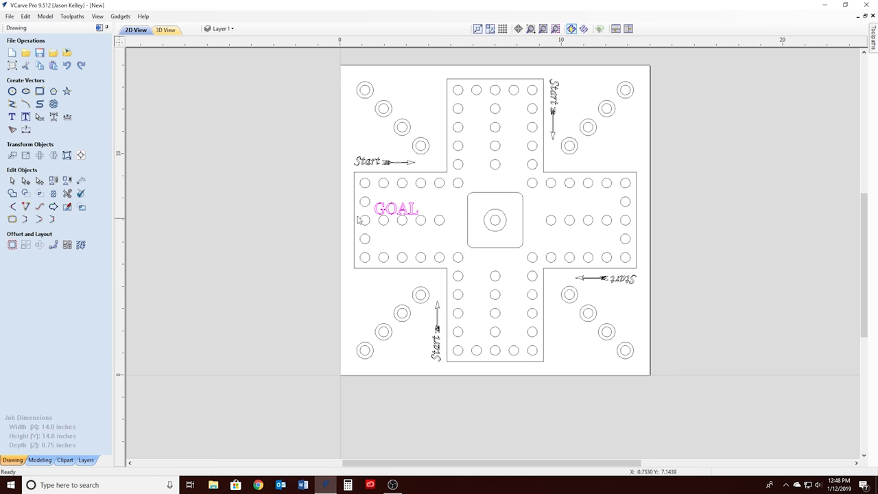
# - Copy the GOAL text and move a pasted copy into the top arm
pyautogui.moveTo(406, 208); pyautogui.dragTo(409, 203)
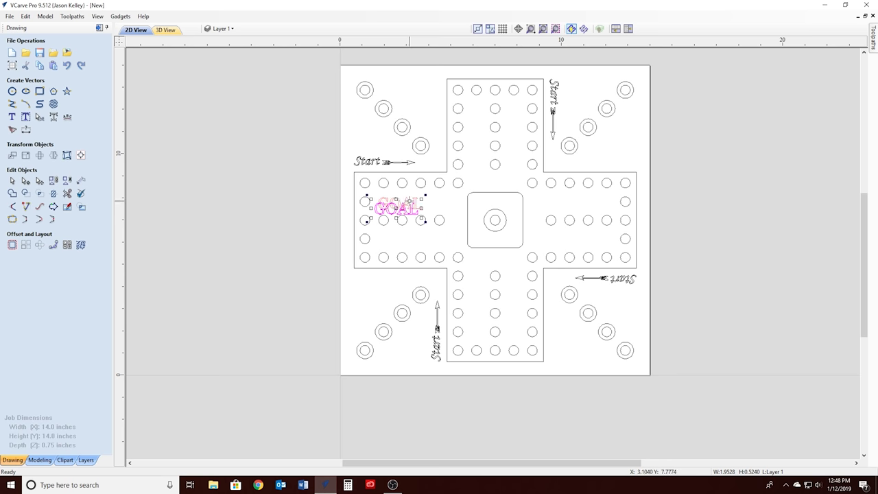
pyautogui.rightClick(417, 205)
pyautogui.click(453, 255)
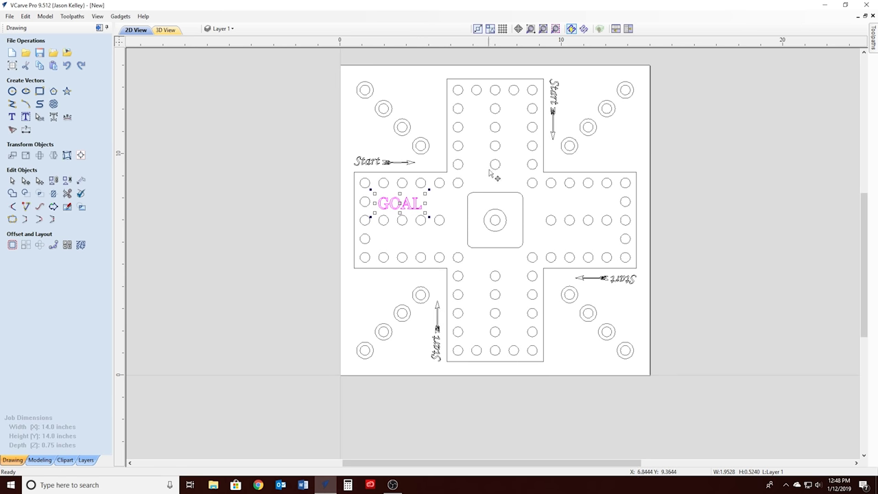
pyautogui.rightClick(518, 137)
pyautogui.click(549, 190)
pyautogui.click(413, 205)
pyautogui.click(413, 203)
pyautogui.moveTo(411, 205); pyautogui.dragTo(519, 129)
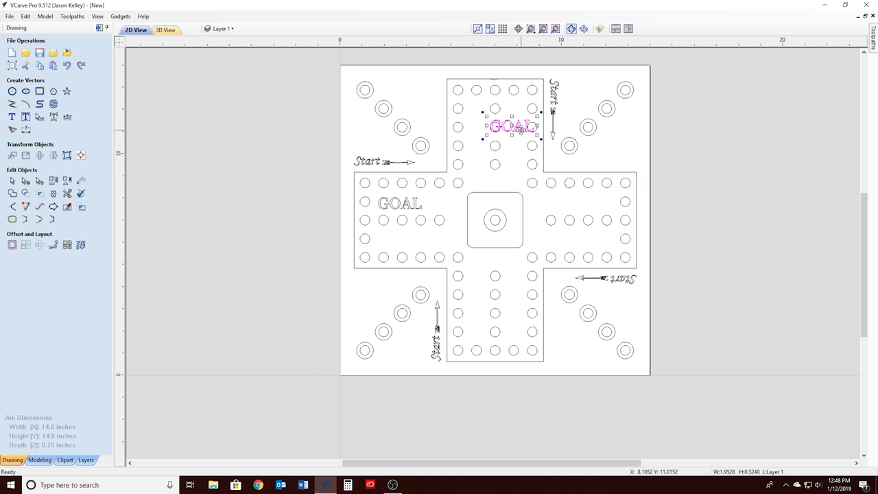
# - Paste another GOAL copy and place it in the right arm
pyautogui.rightClick(421, 209)
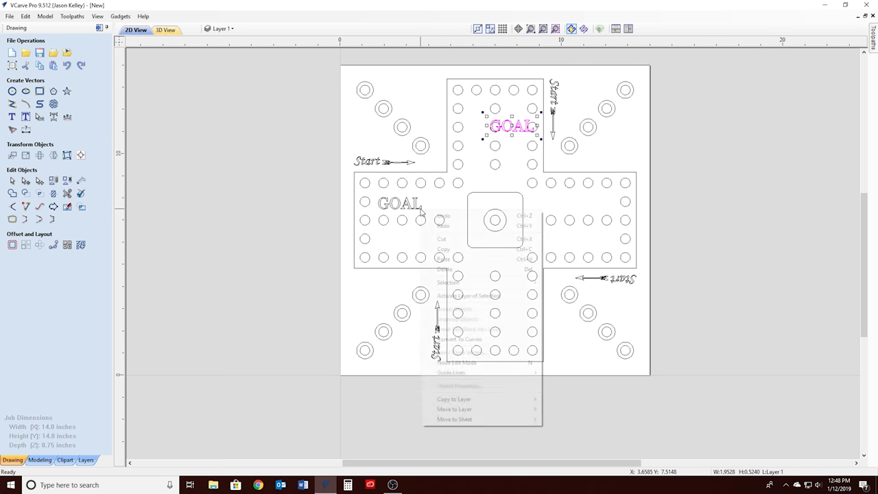
pyautogui.click(443, 199)
pyautogui.rightClick(443, 200)
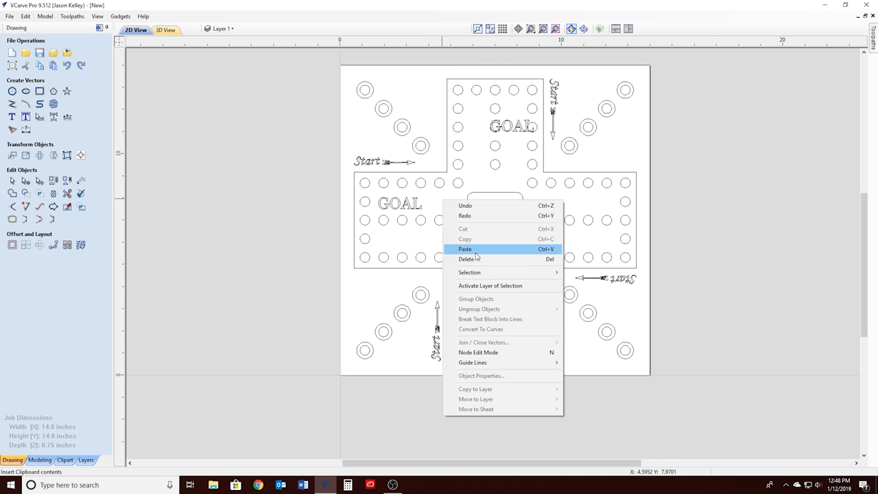
pyautogui.click(467, 249)
pyautogui.moveTo(416, 209); pyautogui.dragTo(581, 213)
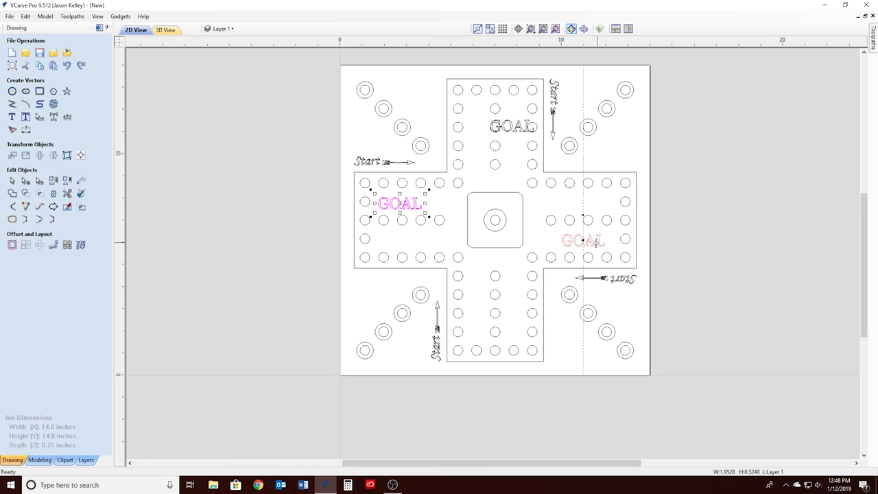
pyautogui.moveTo(581, 213); pyautogui.dragTo(594, 240)
# - Move a GOAL copy down into the bottom arm, then select the top GOAL
pyautogui.click(544, 233)
pyautogui.rightClick(543, 233)
pyautogui.click(579, 292)
pyautogui.click(412, 204)
pyautogui.moveTo(420, 198); pyautogui.dragTo(496, 296)
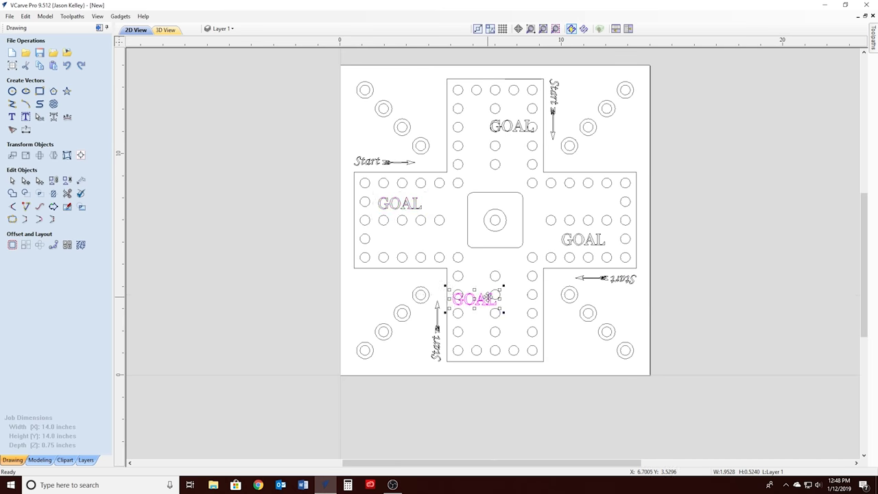
pyautogui.click(501, 129)
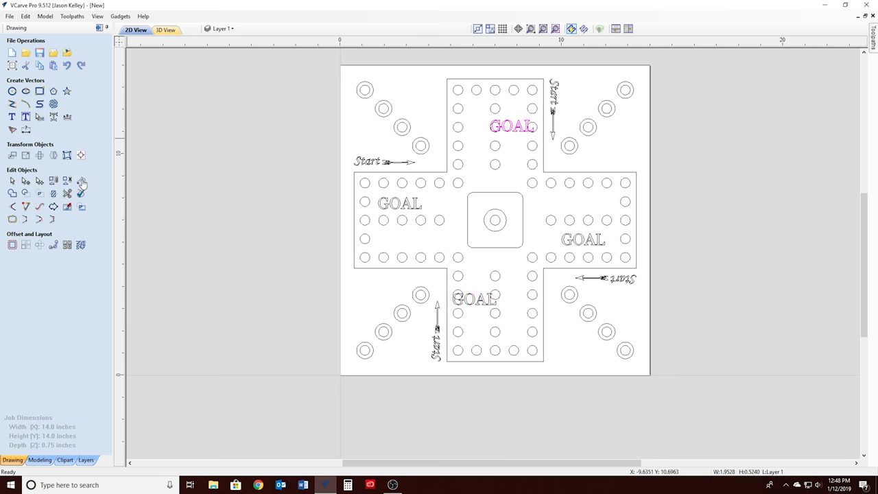
pyautogui.click(40, 155)
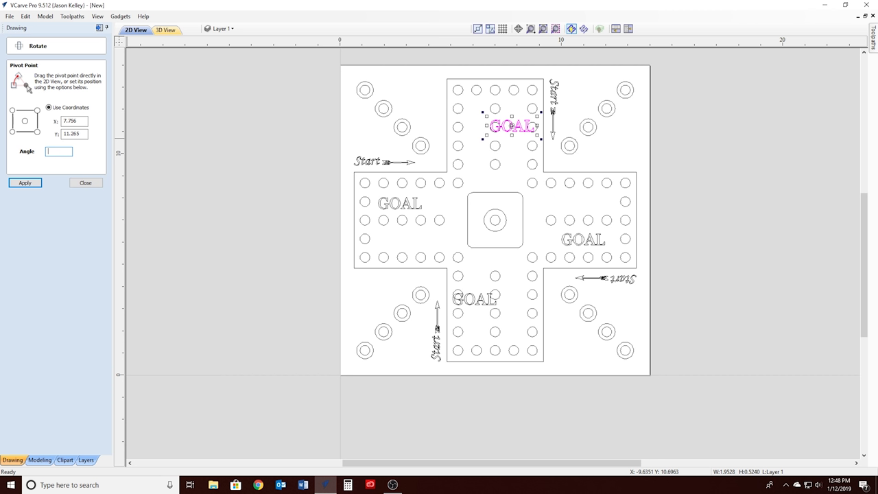
pyautogui.write('90')
# - Rotate the top GOAL 90° to read top-to-bottom within its arm
pyautogui.click(16, 182)
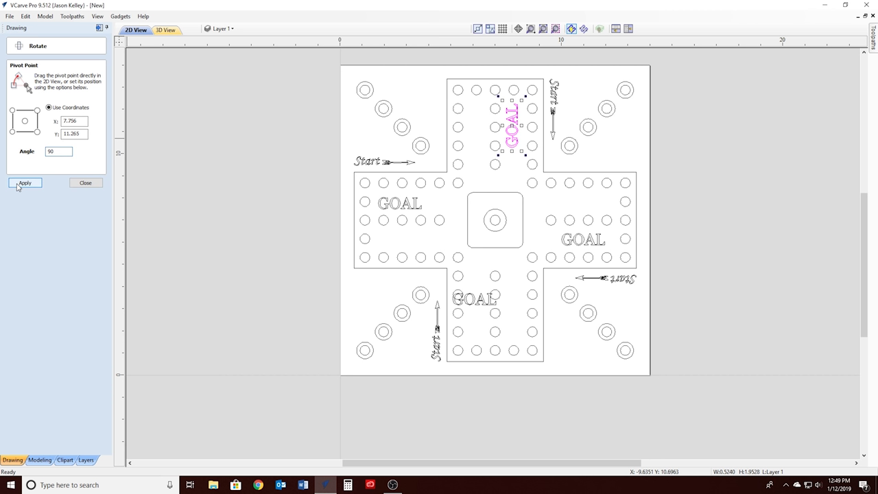
pyautogui.click(30, 187)
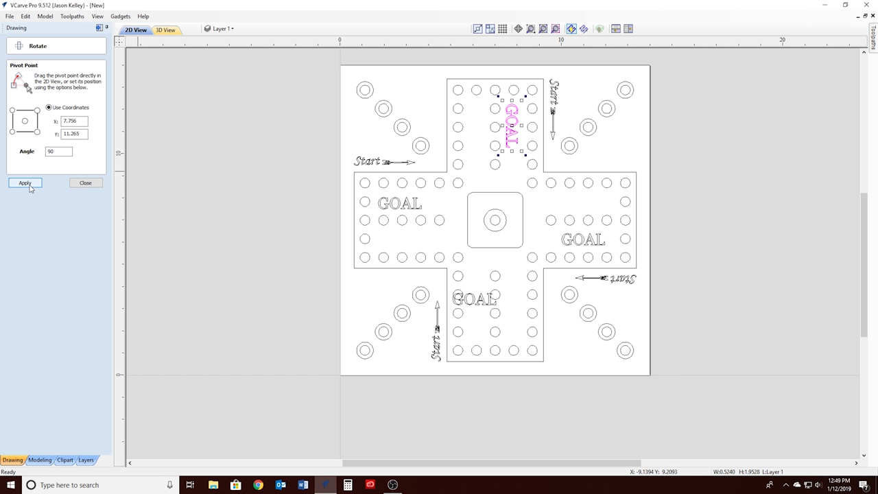
pyautogui.moveTo(514, 117); pyautogui.dragTo(519, 124)
pyautogui.click(622, 140)
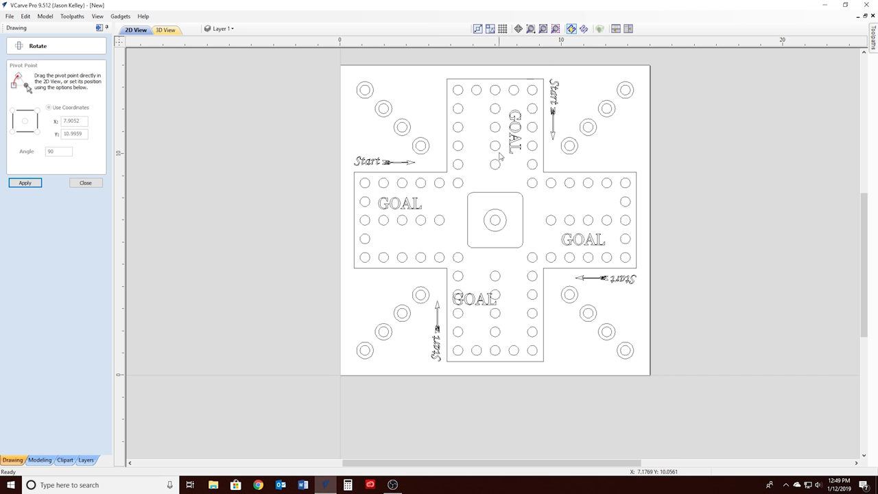
# - Turn the right-arm GOAL upside down around its centre pivot
pyautogui.click(583, 238)
pyautogui.moveTo(584, 237); pyautogui.dragTo(589, 236)
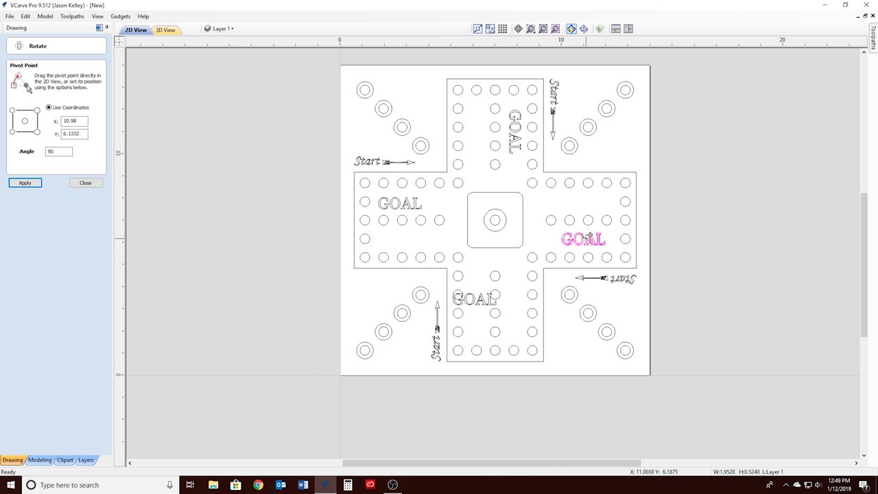
pyautogui.moveTo(589, 236); pyautogui.dragTo(590, 236)
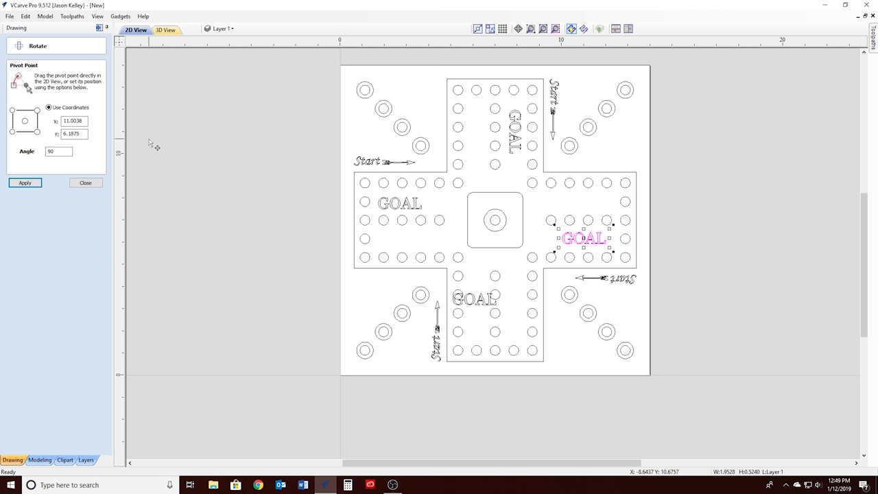
pyautogui.click(31, 184)
pyautogui.click(31, 184)
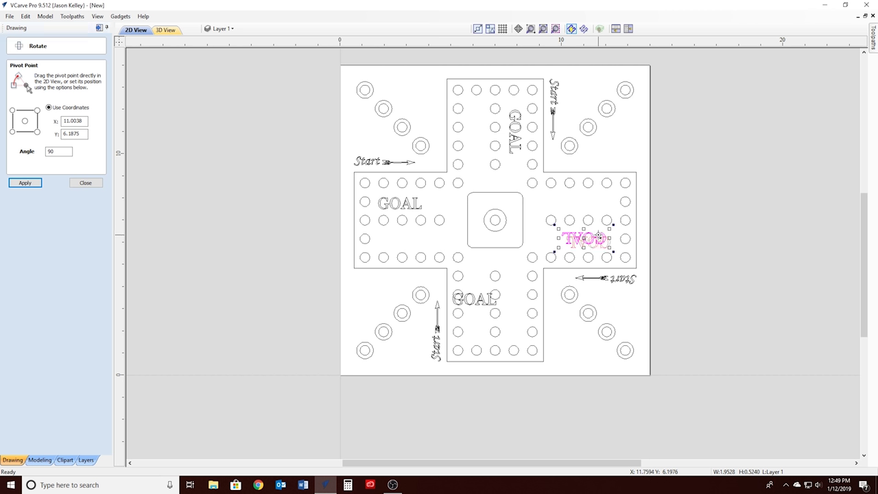
pyautogui.click(514, 265)
pyautogui.click(594, 242)
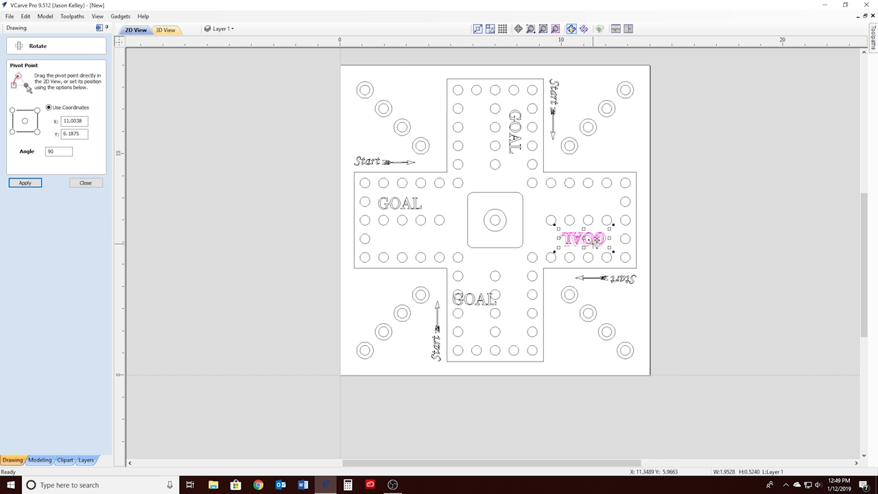
pyautogui.moveTo(595, 239); pyautogui.dragTo(594, 242)
pyautogui.click(587, 183)
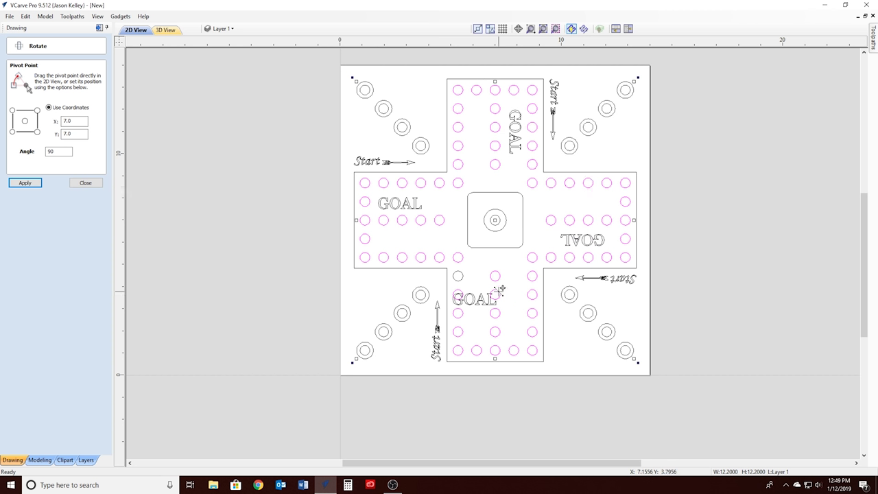
# - Rotate the bottom GOAL vertical and reposition it within its arm
pyautogui.click(489, 304)
pyautogui.click(31, 184)
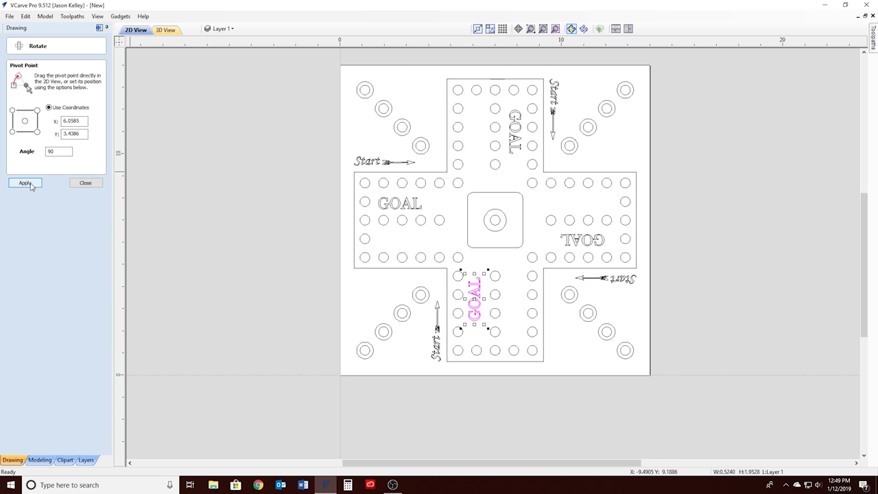
pyautogui.click(31, 184)
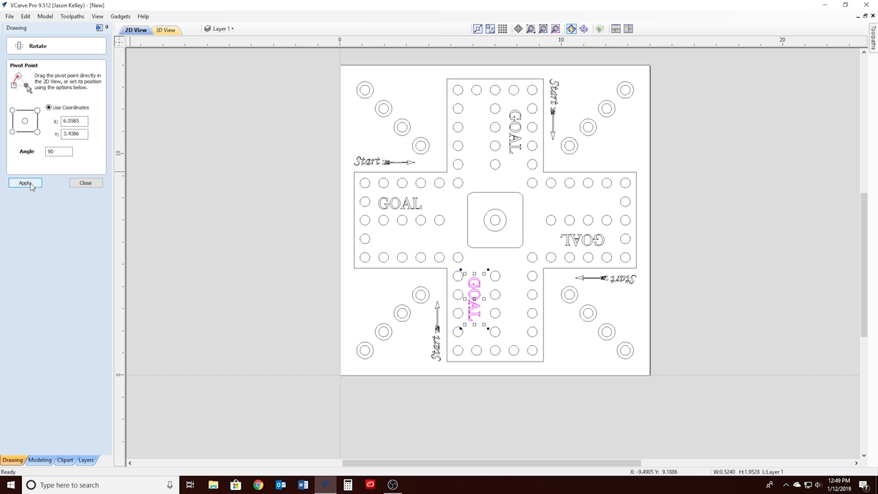
pyautogui.click(30, 184)
pyautogui.click(30, 184)
pyautogui.moveTo(473, 307); pyautogui.dragTo(476, 326)
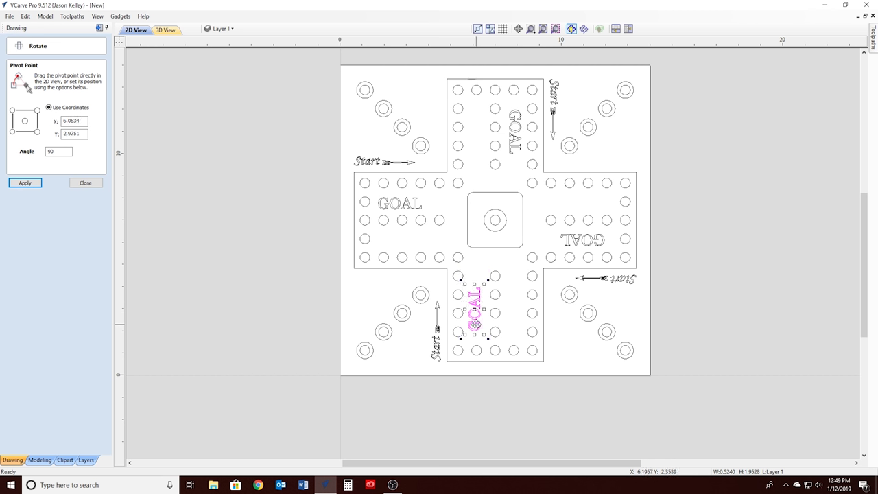
pyautogui.click(512, 295)
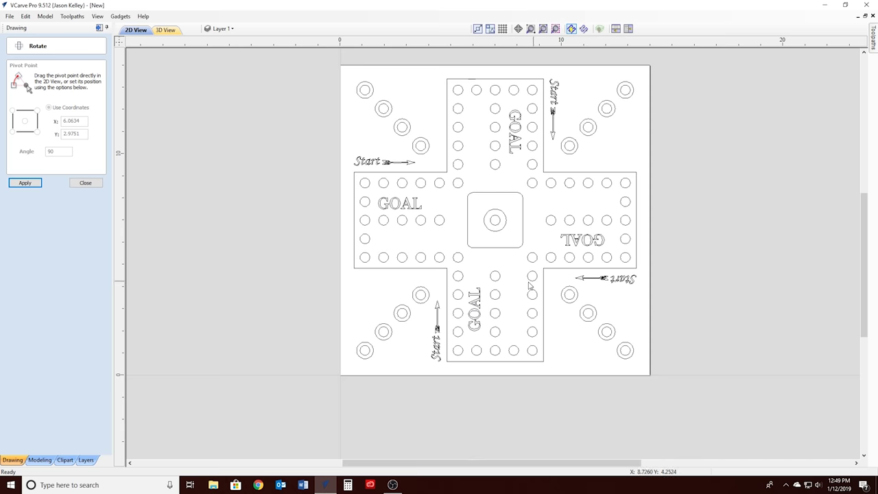
pyautogui.scroll(3, 529, 286)
pyautogui.scroll(1, 490, 308)
# - Stretch the bottom GOAL taller upward and downward, then close Rotate
pyautogui.scroll(-2, 487, 310)
pyautogui.click(464, 343)
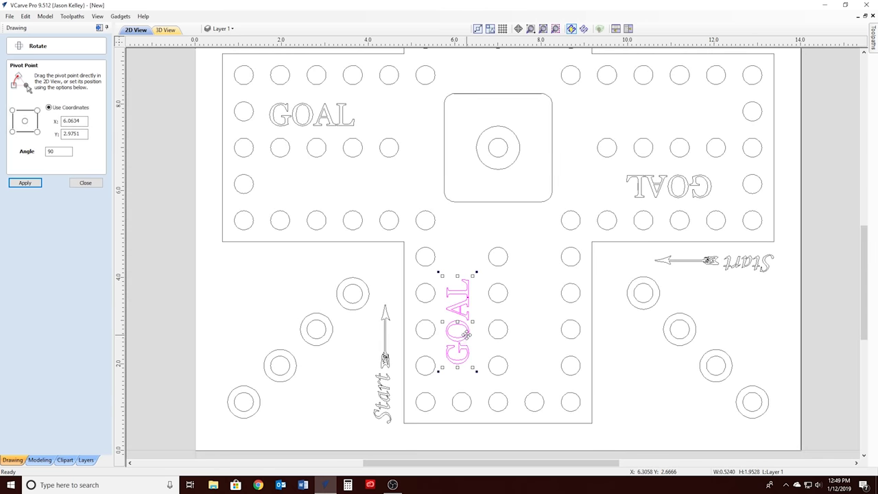
pyautogui.moveTo(457, 276); pyautogui.dragTo(457, 241)
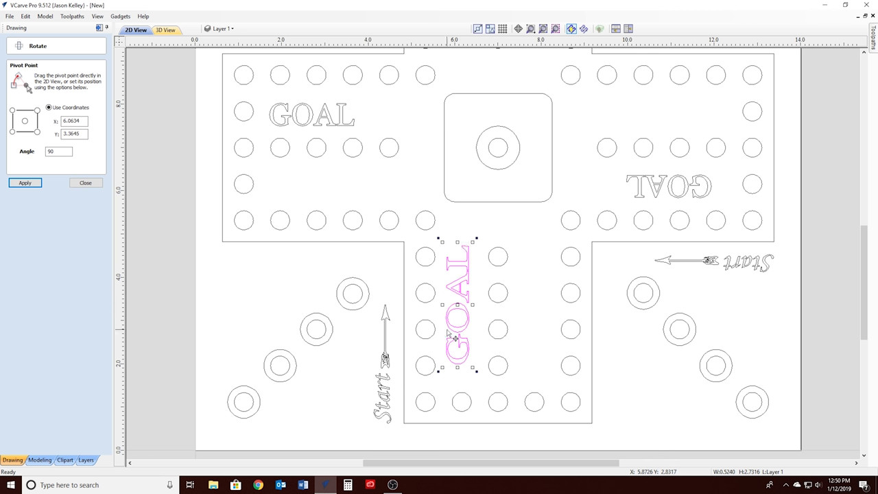
pyautogui.moveTo(457, 368); pyautogui.dragTo(458, 378)
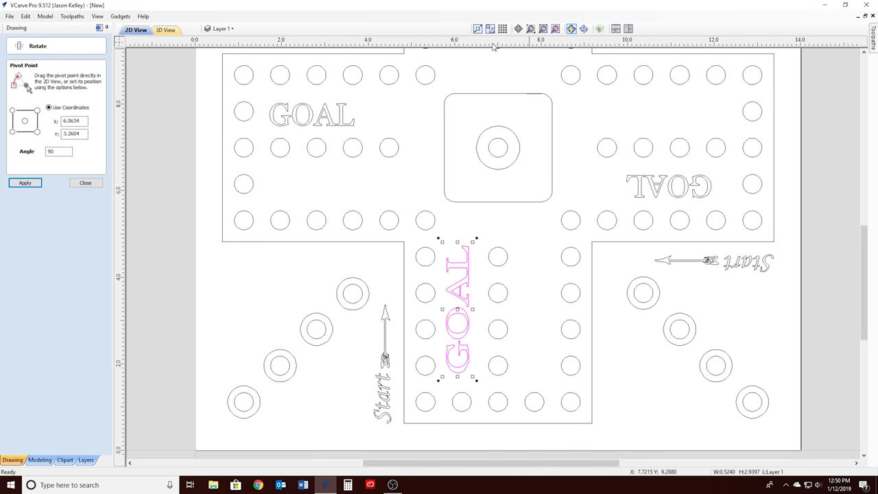
pyautogui.click(86, 183)
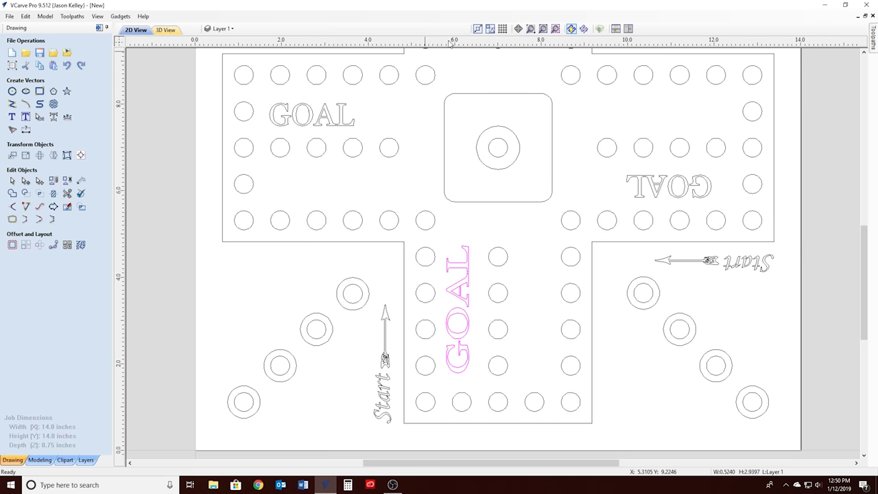
# - Add two horizontal guides across the bottom arm and fit GOAL between them
pyautogui.moveTo(458, 49); pyautogui.dragTo(482, 247)
pyautogui.moveTo(473, 49); pyautogui.dragTo(498, 374)
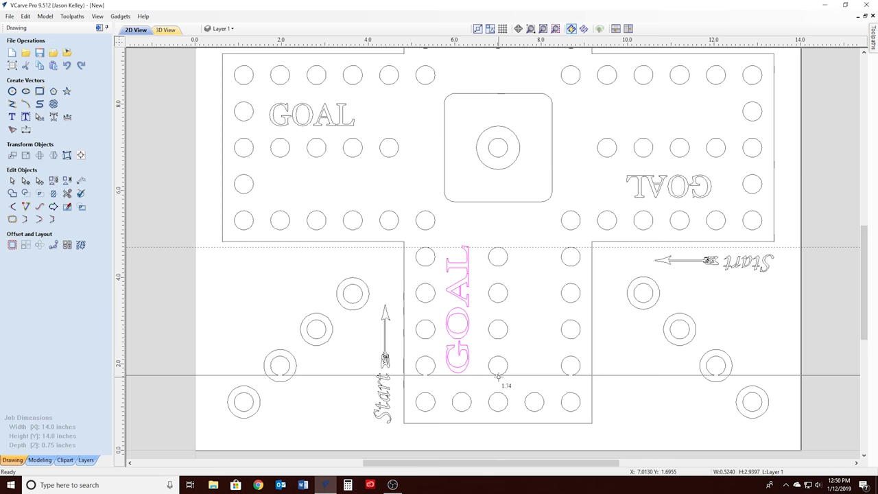
pyautogui.click(459, 291)
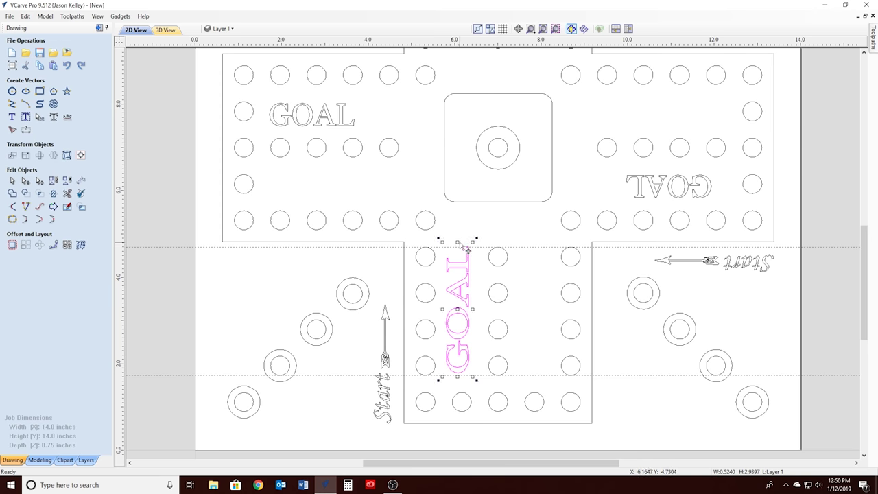
pyautogui.moveTo(457, 241); pyautogui.dragTo(458, 252)
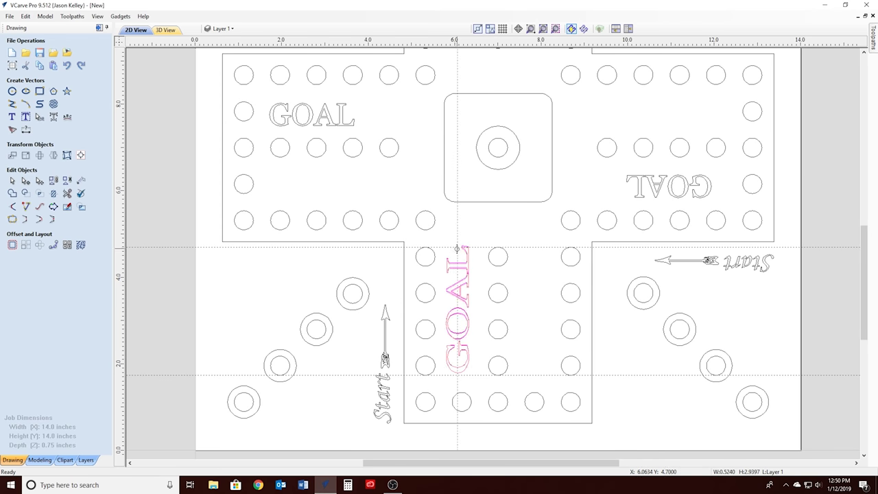
pyautogui.moveTo(458, 252); pyautogui.dragTo(458, 252)
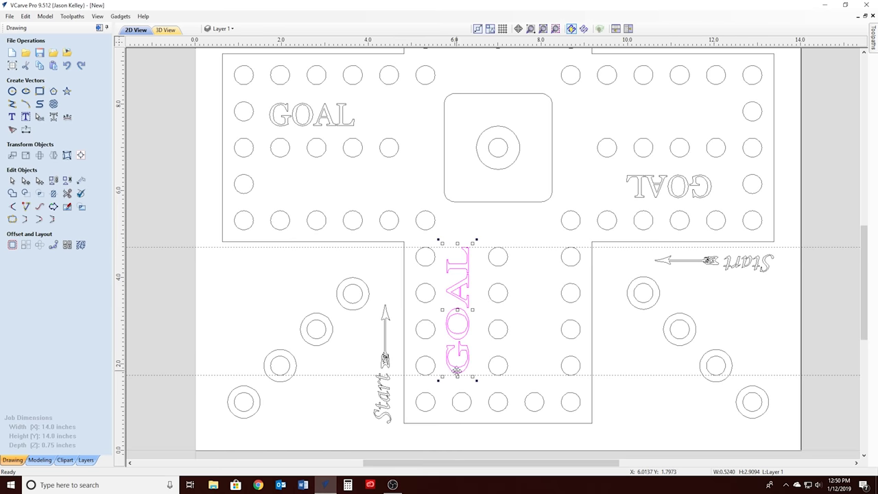
pyautogui.moveTo(457, 378); pyautogui.dragTo(457, 381)
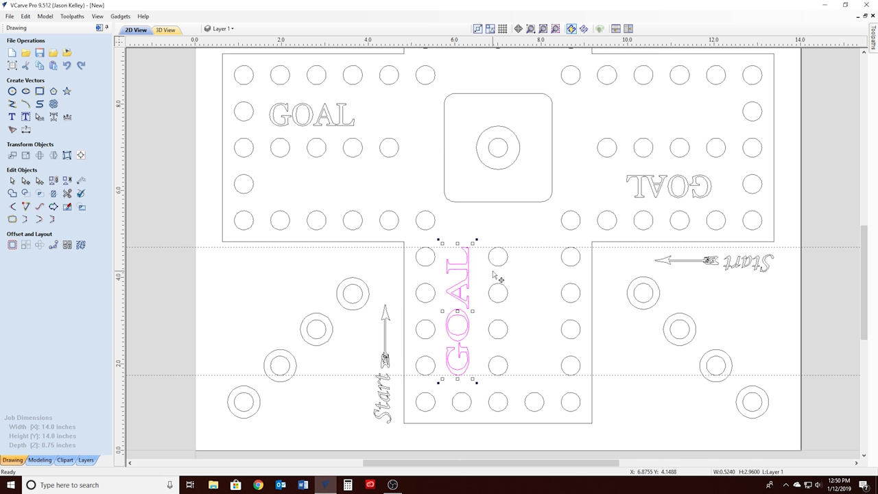
# - Undo the resize, convert the vertical GOAL to curves, and group its four letters
pyautogui.click(494, 277)
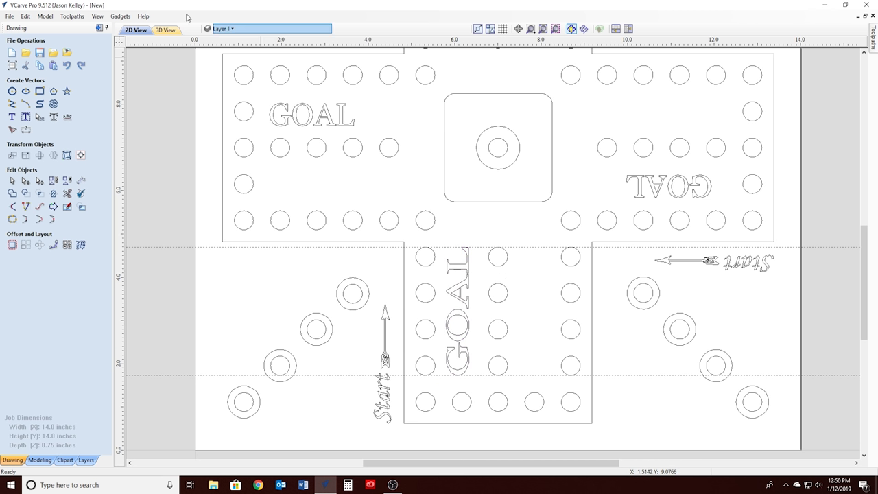
pyautogui.click(69, 67)
pyautogui.click(68, 69)
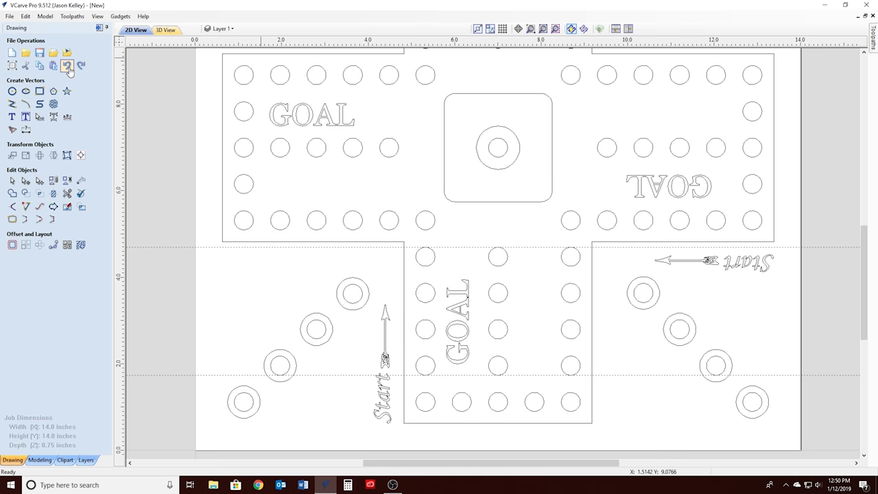
pyautogui.click(463, 298)
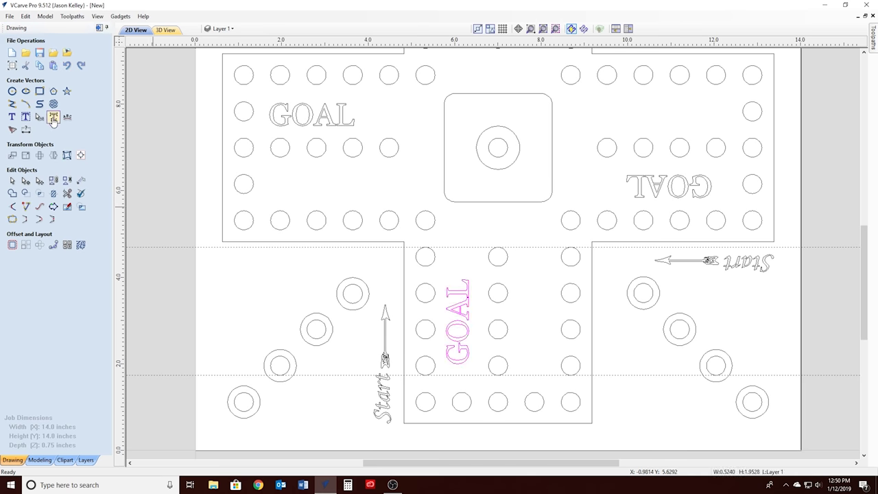
pyautogui.click(54, 118)
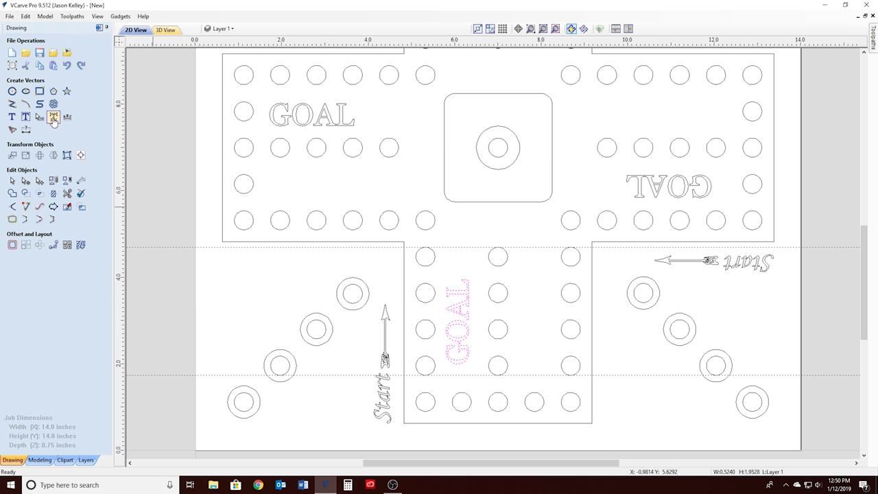
pyautogui.click(466, 284)
pyautogui.click(465, 284)
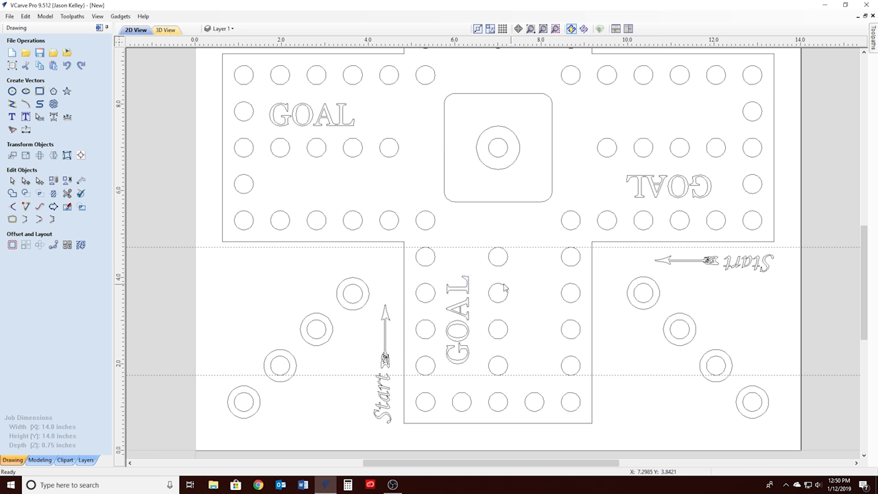
pyautogui.moveTo(439, 272)
pyautogui.mouseDown()
pyautogui.moveTo(478, 333)
pyautogui.moveTo(482, 376)
pyautogui.mouseUp()
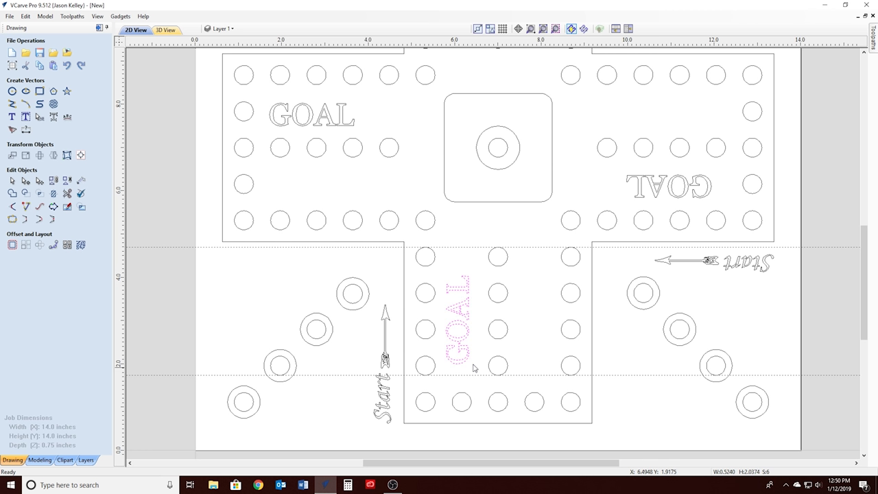
pyautogui.click(64, 193)
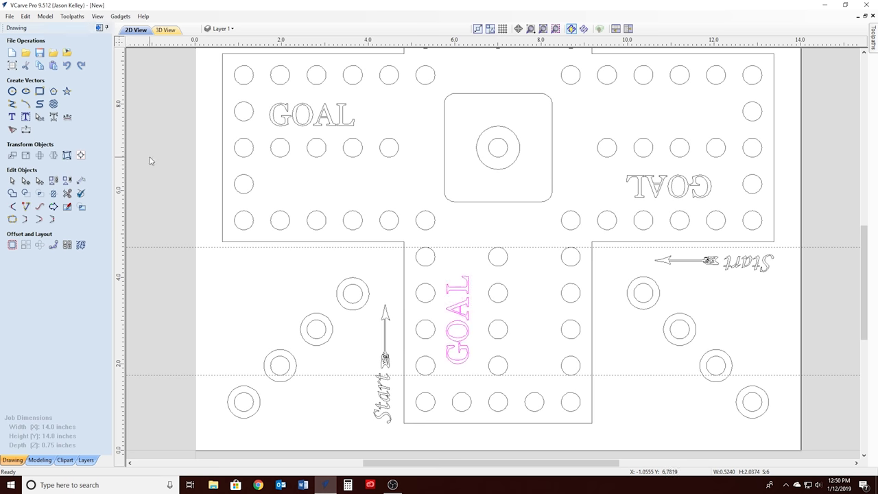
# - Stretch the grouped GOAL letters to span between the two guides
pyautogui.click(456, 290)
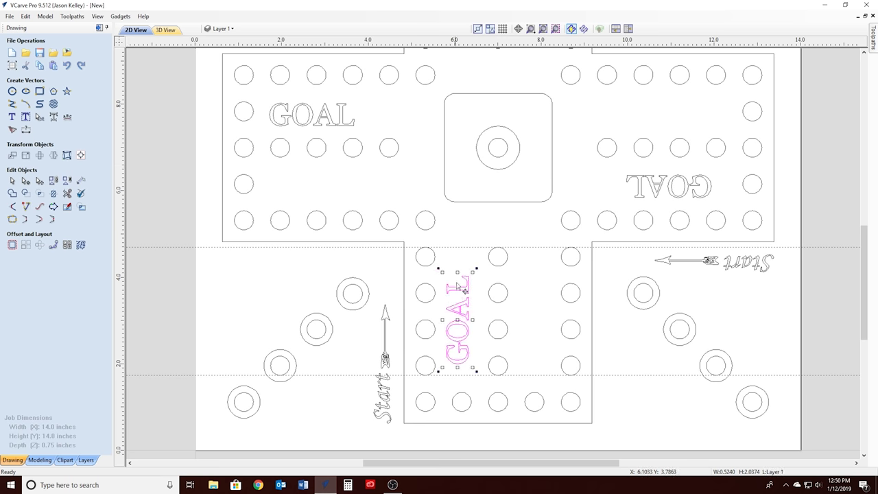
pyautogui.moveTo(457, 274); pyautogui.dragTo(457, 248)
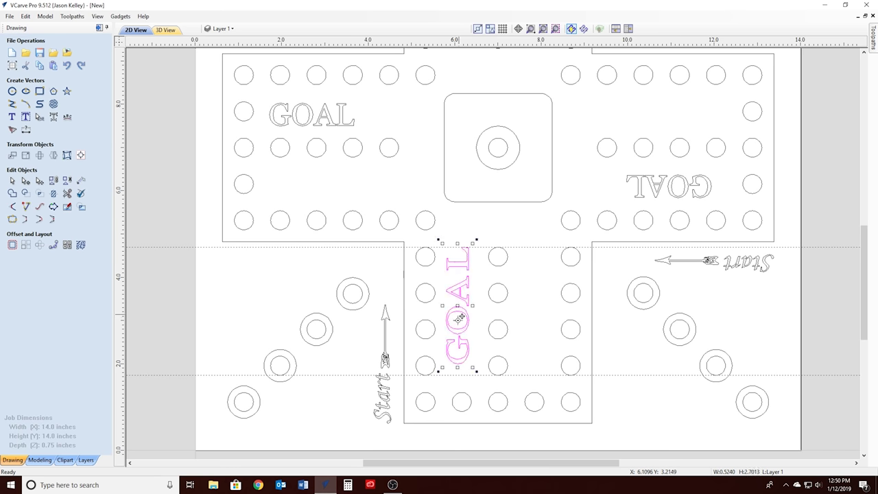
pyautogui.click(457, 369)
pyautogui.click(458, 369)
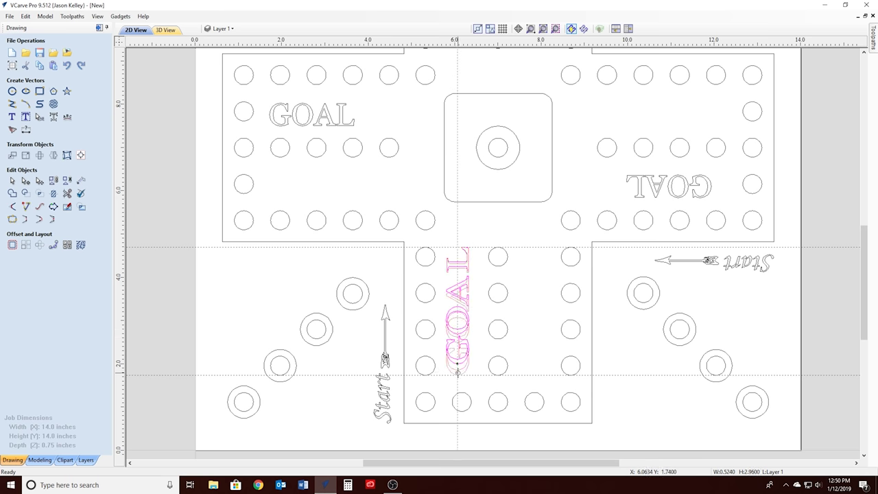
pyautogui.click(538, 308)
pyautogui.scroll(4, 470, 315)
pyautogui.scroll(-2, 470, 315)
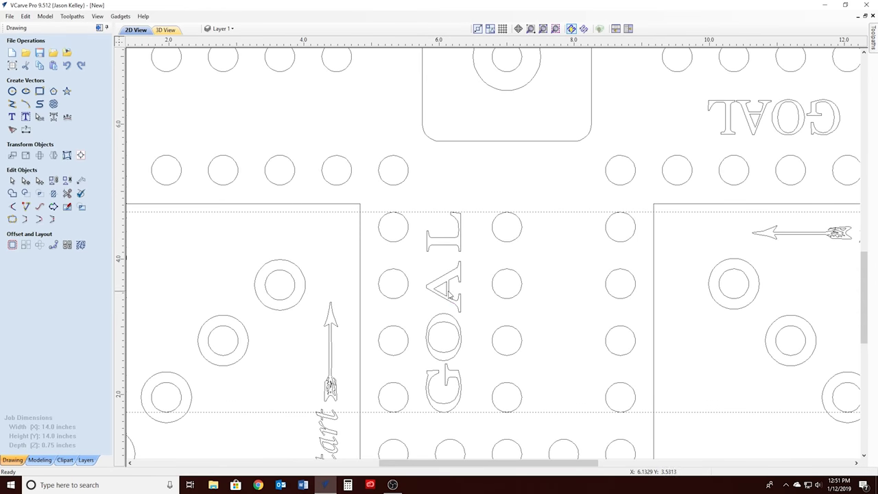
# - Nudge the grouped GOAL two steps right
pyautogui.click(451, 291)
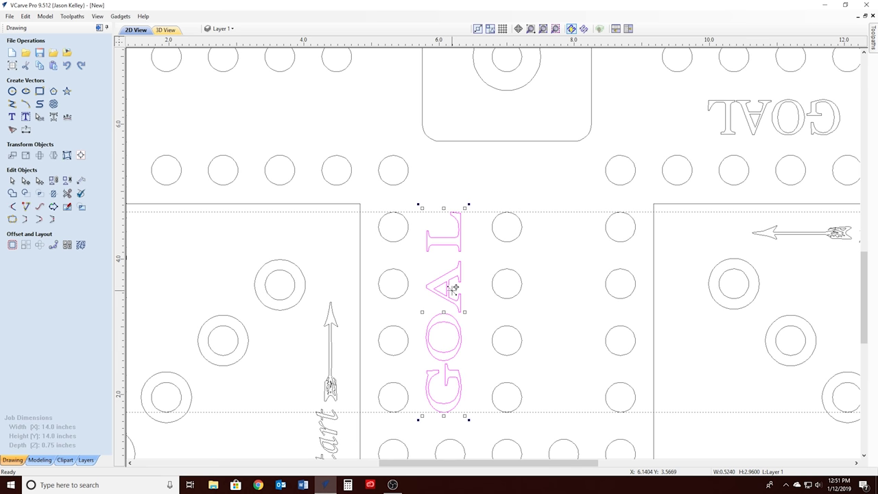
pyautogui.press('Right')
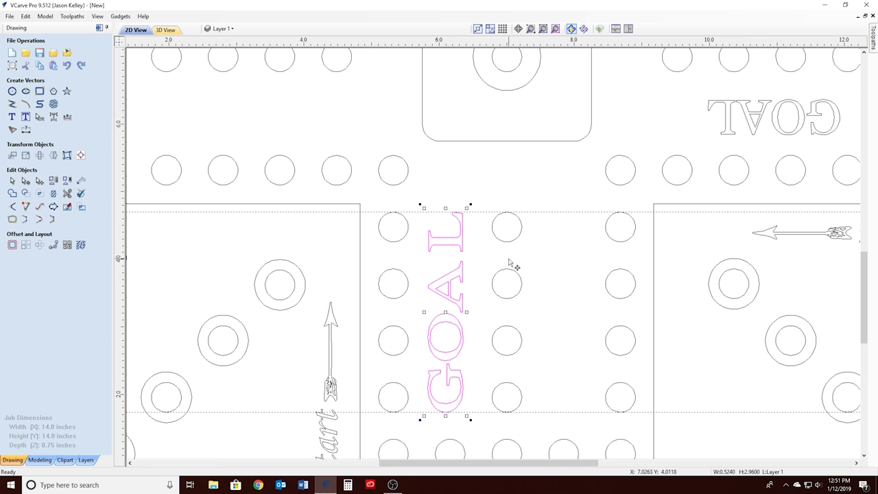
pyautogui.press('Right')
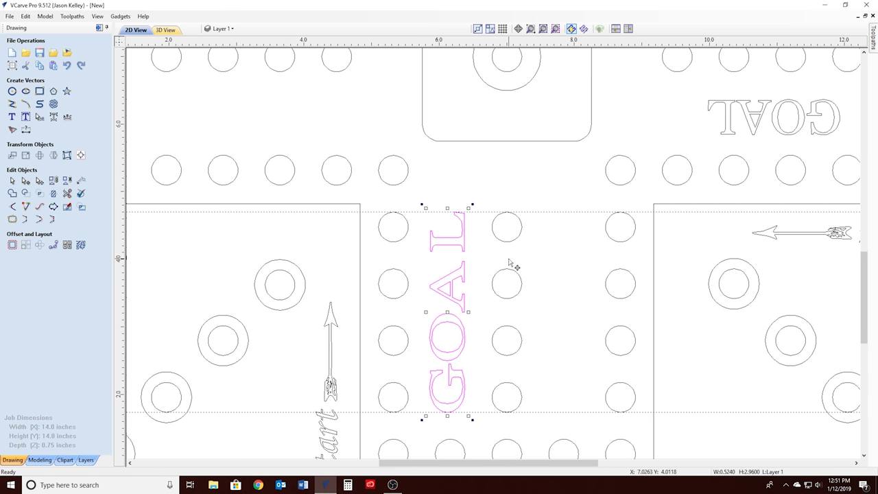
pyautogui.click(551, 254)
pyautogui.scroll(-3, 550, 253)
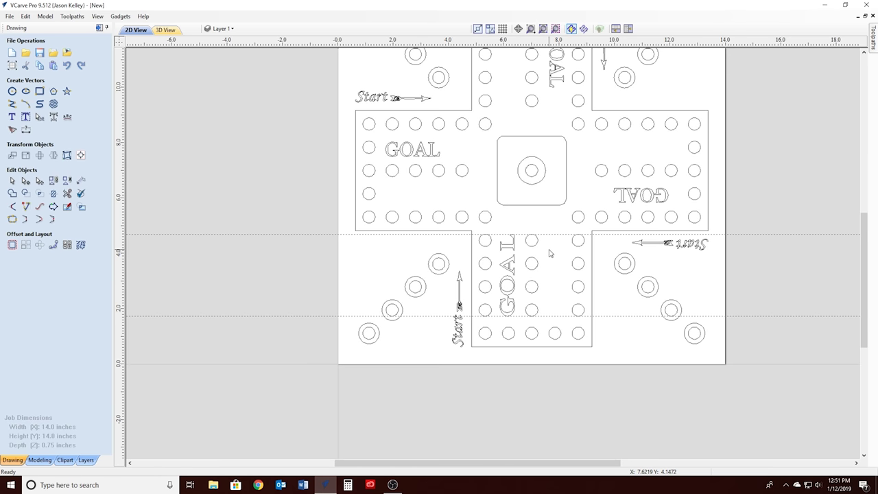
# - Delete the extra GOAL labels, keeping the bottom-arm one
pyautogui.scroll(-1, 550, 254)
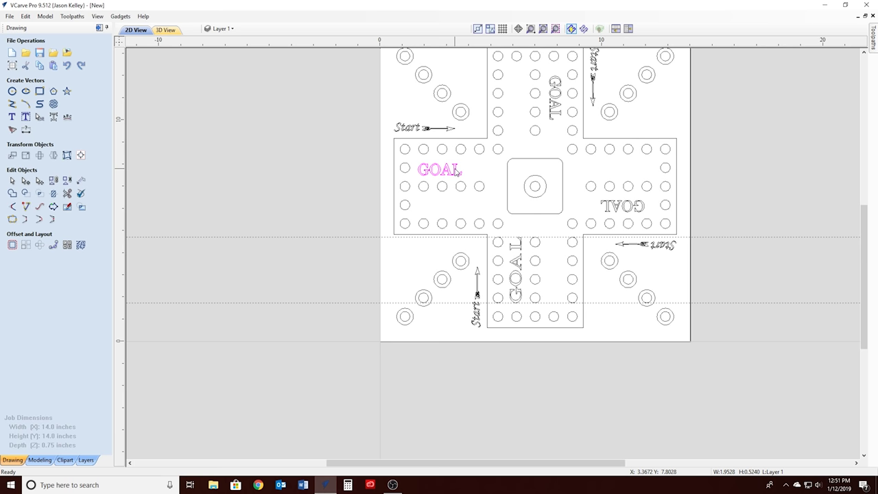
pyautogui.click(622, 207)
pyautogui.press('Delete')
# - Move the horizontal guides across the top arm and add vertical guides at about 1.6 and 4.7
pyautogui.moveTo(544, 237); pyautogui.dragTo(546, 227)
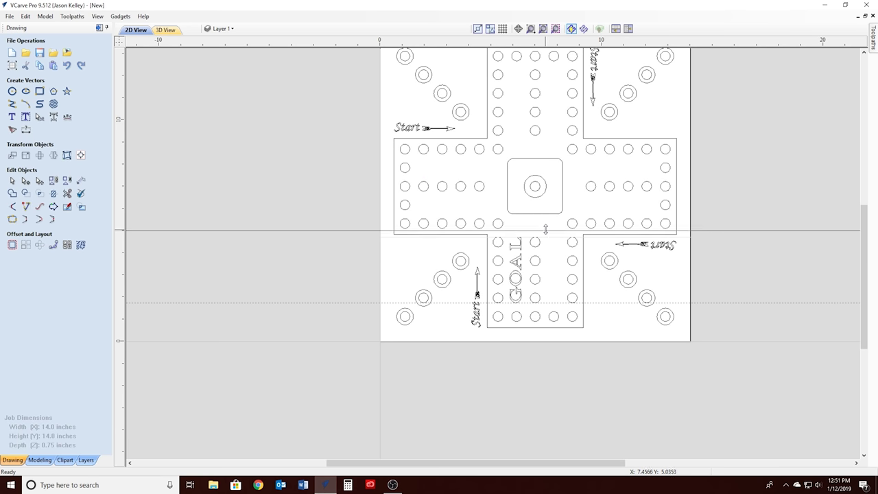
pyautogui.moveTo(546, 227); pyautogui.dragTo(557, 136)
pyautogui.moveTo(536, 302)
pyautogui.mouseDown()
pyautogui.moveTo(574, 61)
pyautogui.moveTo(574, 70)
pyautogui.mouseUp()
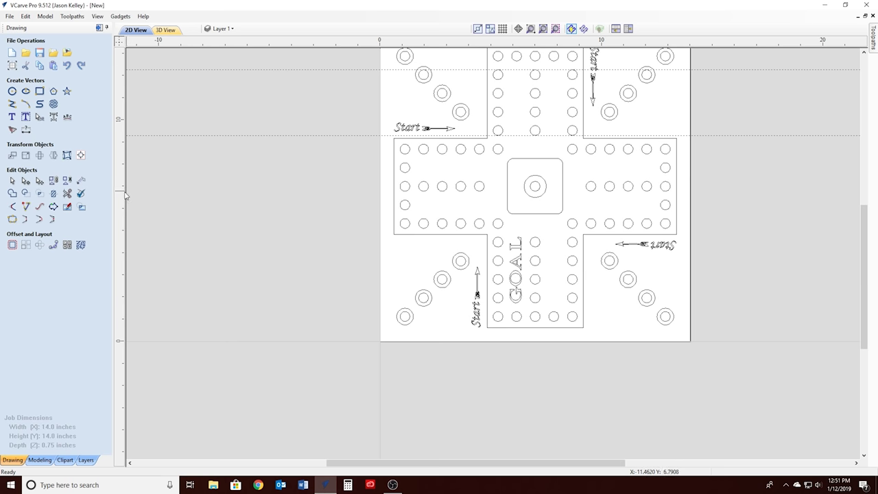
pyautogui.moveTo(125, 196); pyautogui.dragTo(414, 203)
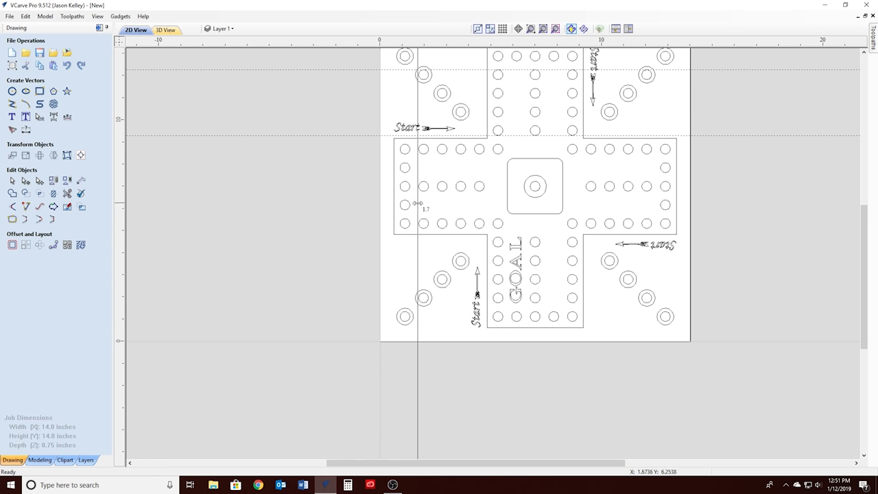
pyautogui.moveTo(414, 203); pyautogui.dragTo(420, 200)
pyautogui.scroll(3, 419, 168)
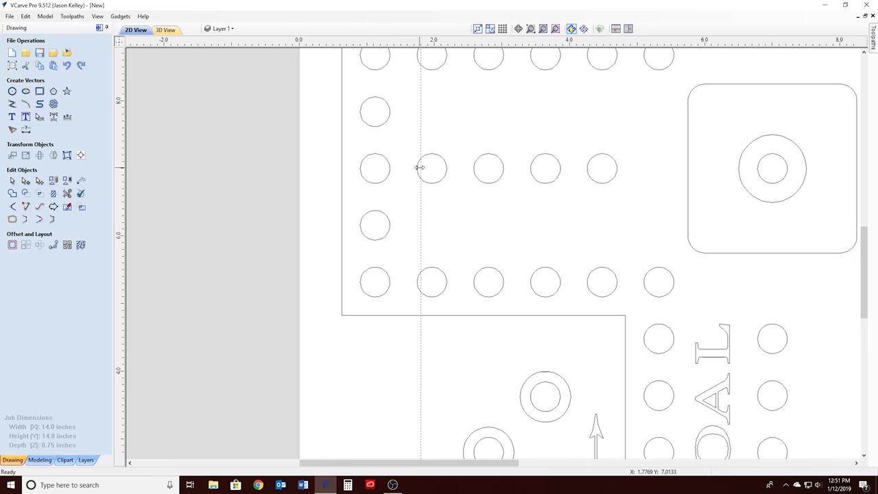
pyautogui.moveTo(420, 148); pyautogui.dragTo(417, 147)
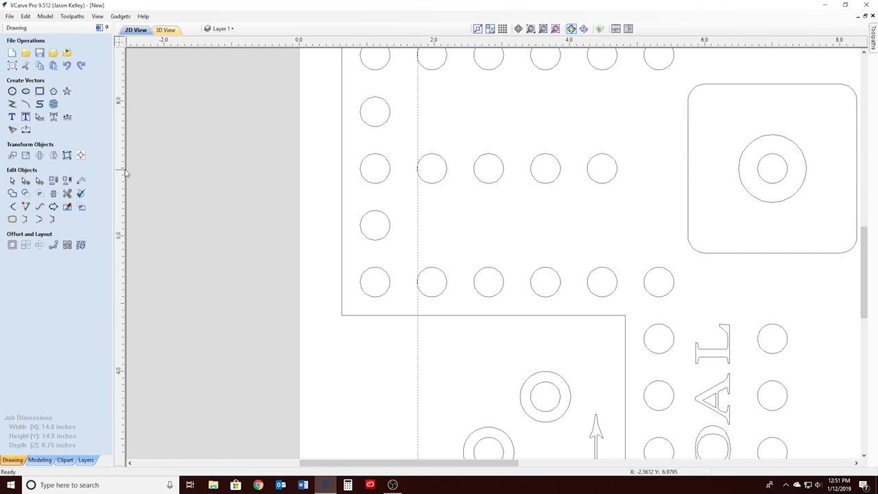
pyautogui.moveTo(579, 171); pyautogui.dragTo(617, 173)
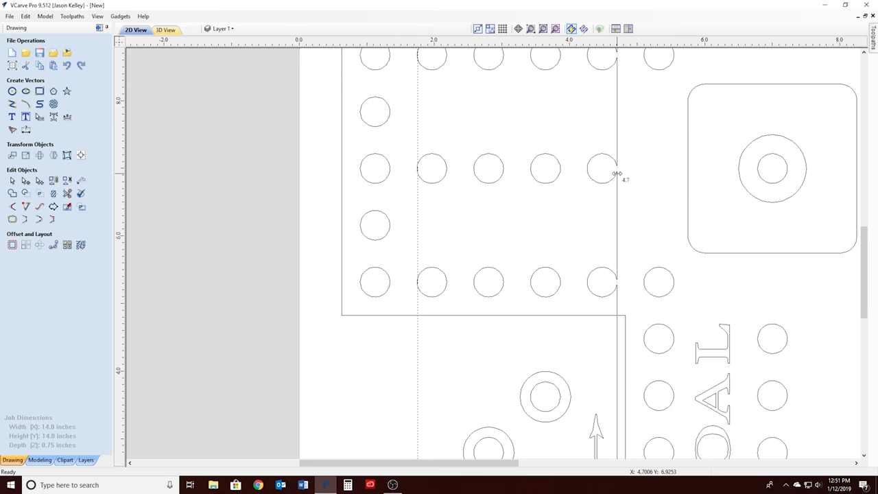
pyautogui.scroll(-3, 616, 175)
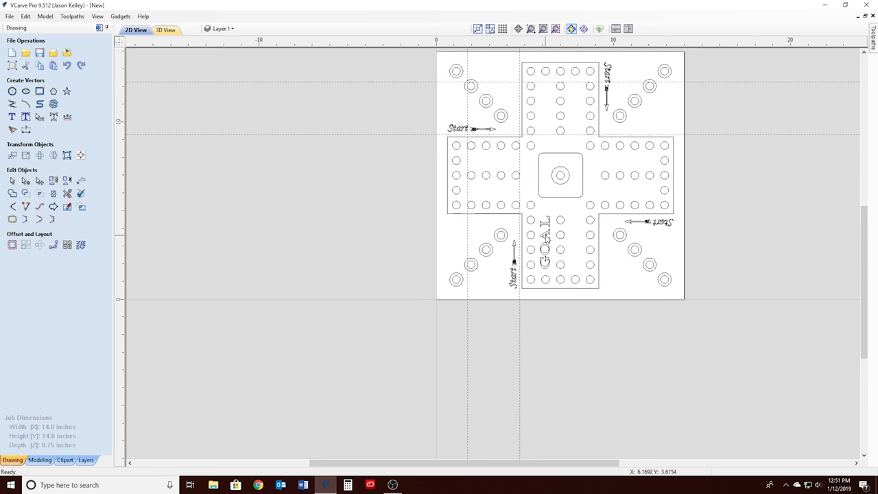
pyautogui.rightClick(547, 238)
# - Copy the bottom GOAL into the top arm and rotate it 90°
pyautogui.click(581, 278)
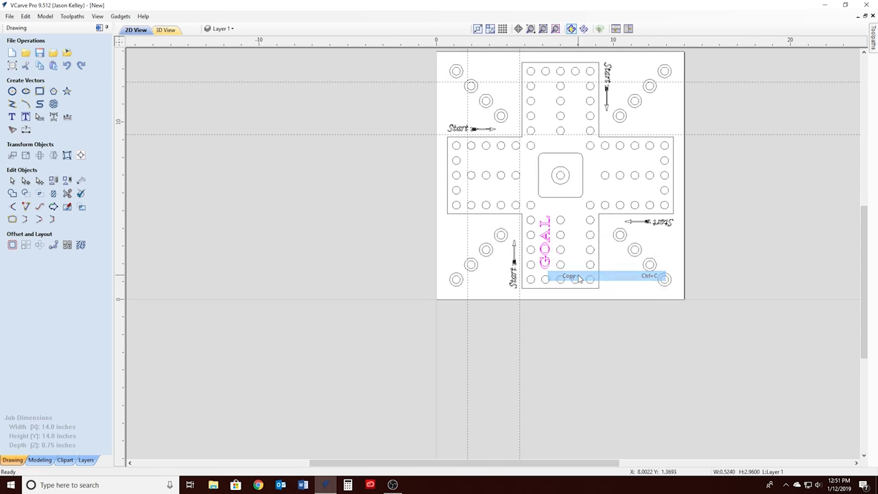
pyautogui.click(460, 111)
pyautogui.click(546, 240)
pyautogui.moveTo(547, 229); pyautogui.dragTo(581, 89)
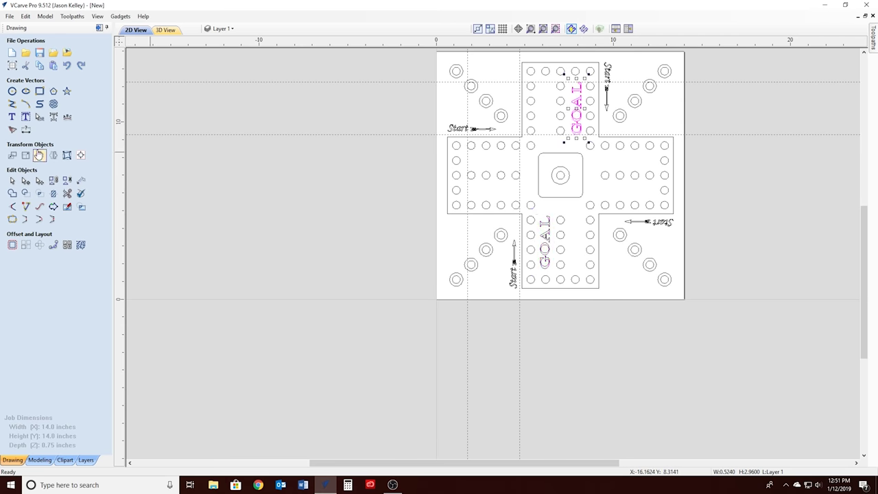
pyautogui.click(39, 154)
pyautogui.write('90')
pyautogui.click(35, 183)
pyautogui.click(37, 185)
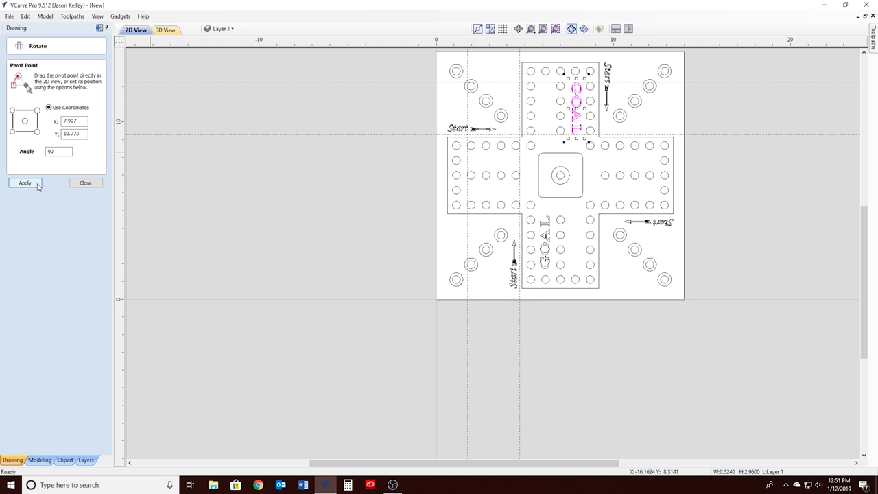
pyautogui.click(624, 196)
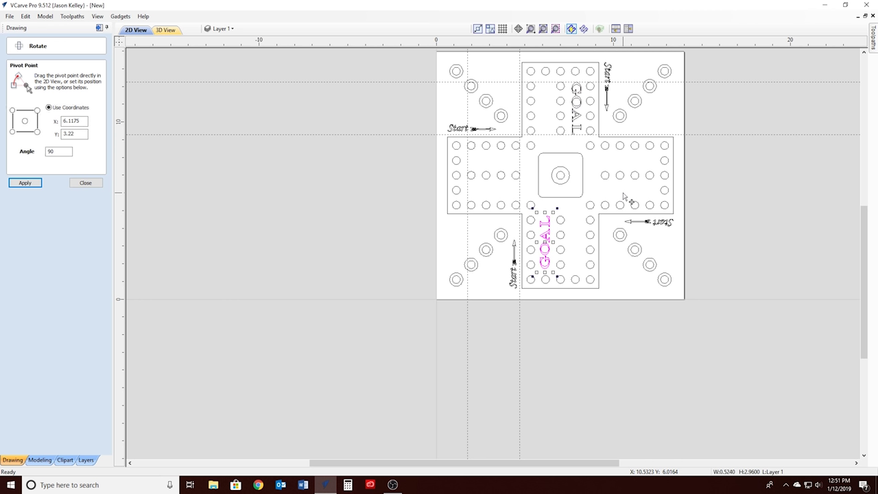
# - Place another GOAL copy on the right arm, rotated upside down horizontally
pyautogui.moveTo(545, 237); pyautogui.dragTo(645, 183)
pyautogui.click(25, 183)
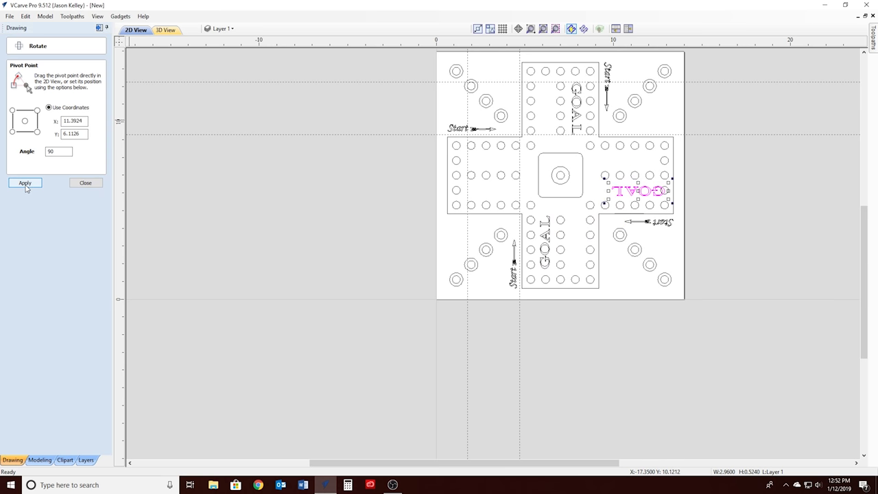
pyautogui.click(25, 186)
pyautogui.click(25, 185)
pyautogui.click(25, 185)
pyautogui.scroll(1, 650, 181)
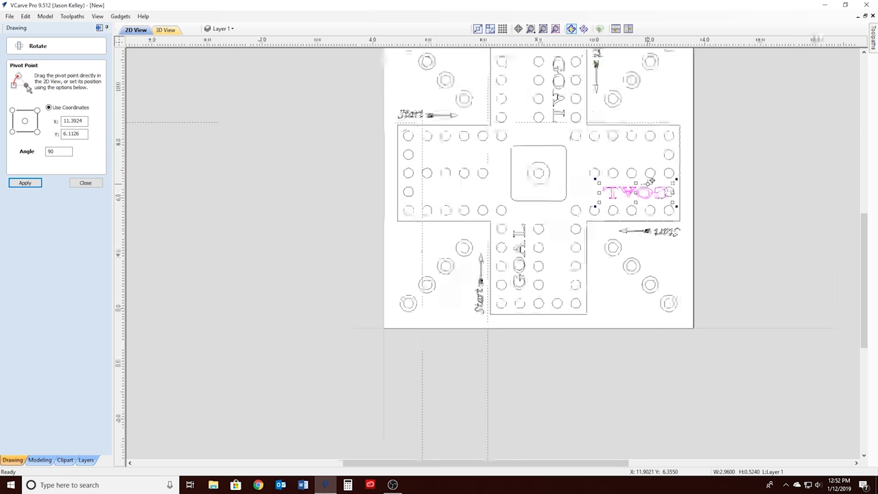
pyautogui.scroll(1, 649, 181)
pyautogui.scroll(1, 650, 181)
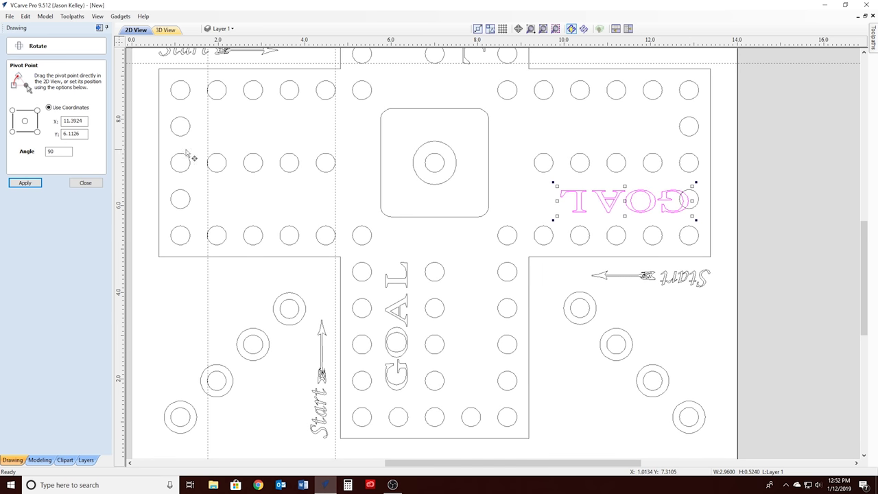
pyautogui.click(85, 183)
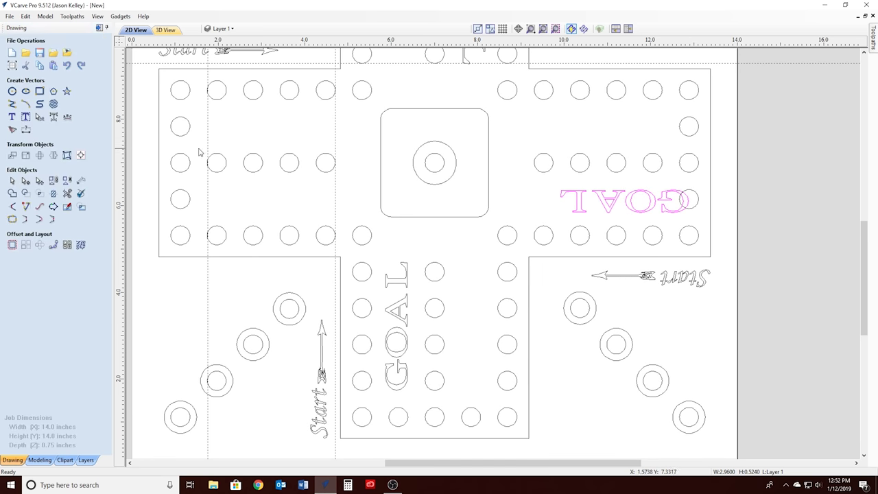
# - Add vertical guides across the right arm at about 9.4 and 12.27
pyautogui.moveTo(125, 171); pyautogui.dragTo(532, 185)
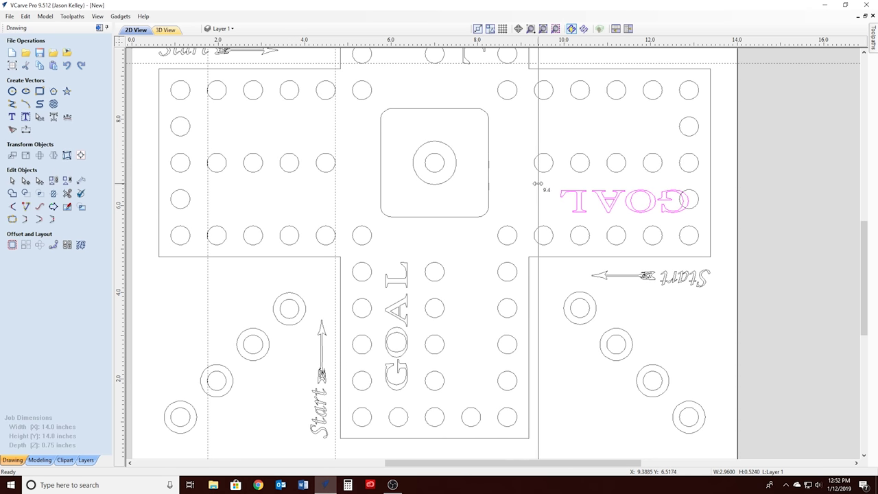
pyautogui.moveTo(532, 185); pyautogui.dragTo(535, 185)
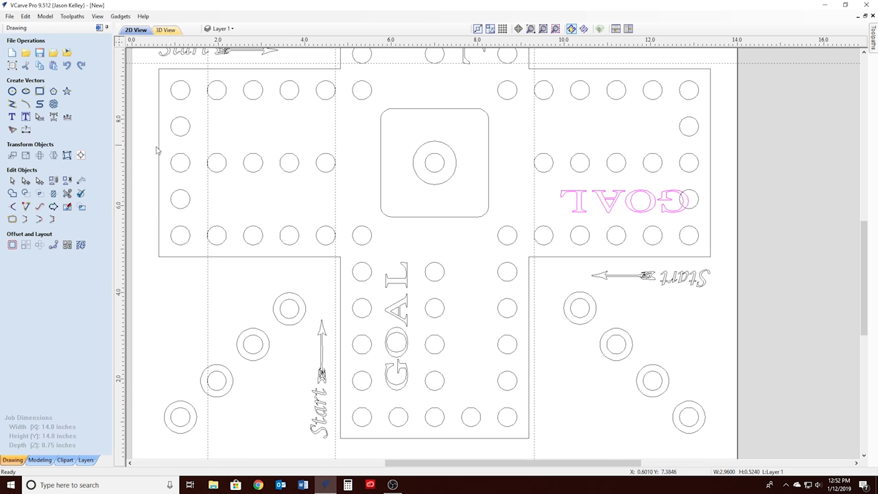
pyautogui.moveTo(127, 172); pyautogui.dragTo(683, 201)
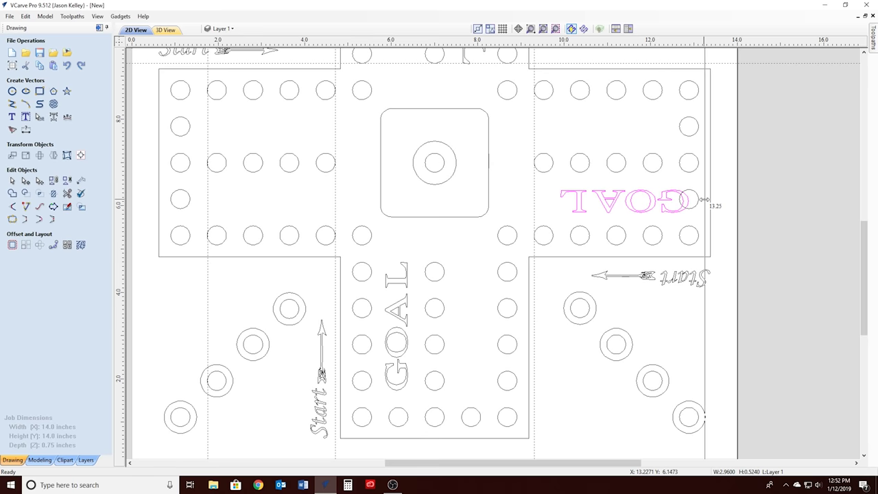
pyautogui.moveTo(683, 201); pyautogui.dragTo(679, 201)
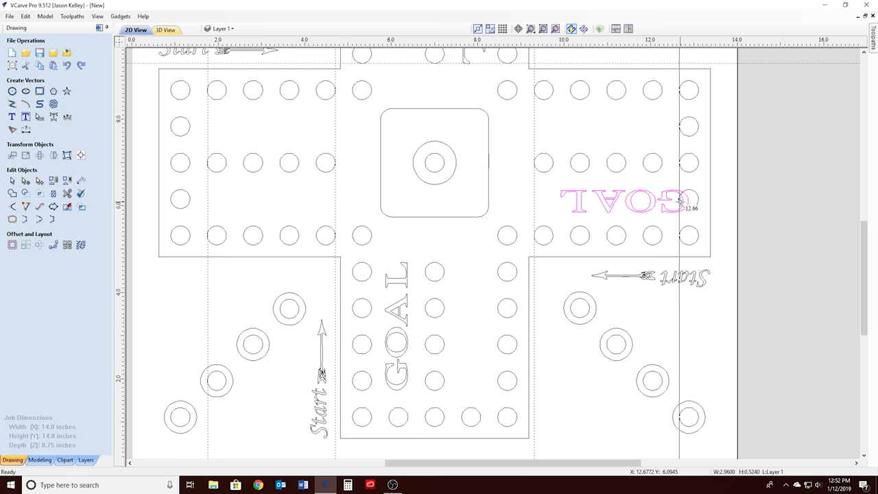
pyautogui.press('Left')
pyautogui.press('Left')
pyautogui.press('Left')
pyautogui.press('Left')
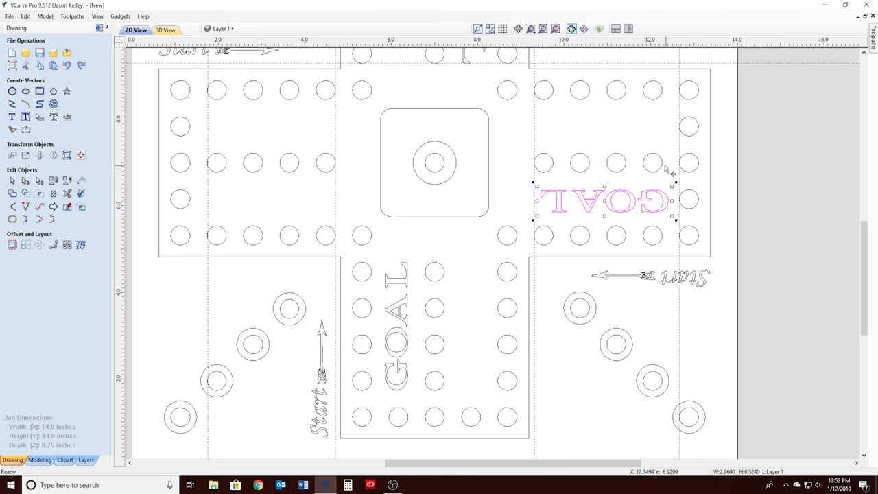
pyautogui.moveTo(679, 169); pyautogui.dragTo(662, 168)
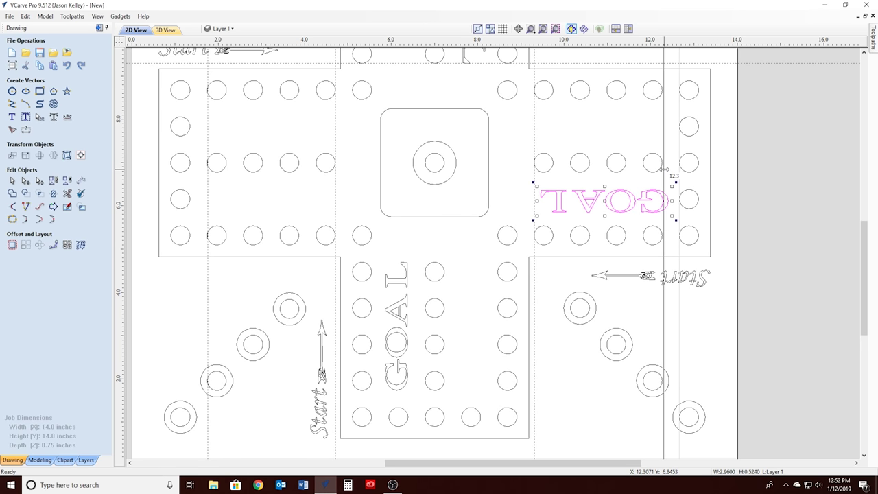
pyautogui.scroll(3, 664, 168)
pyautogui.moveTo(664, 168); pyautogui.dragTo(655, 165)
pyautogui.scroll(-3, 610, 243)
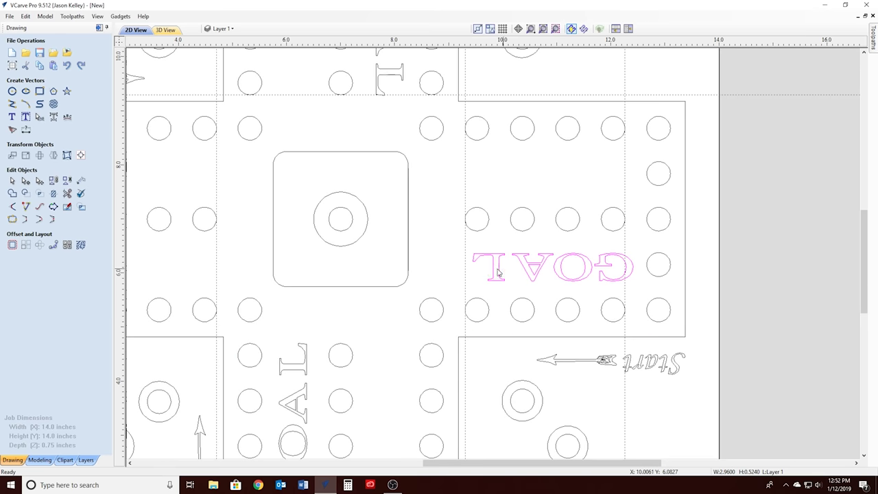
# - Shift the upside-down GOAL left to sit centred between the guides
pyautogui.click(492, 266)
pyautogui.moveTo(494, 251); pyautogui.dragTo(486, 251)
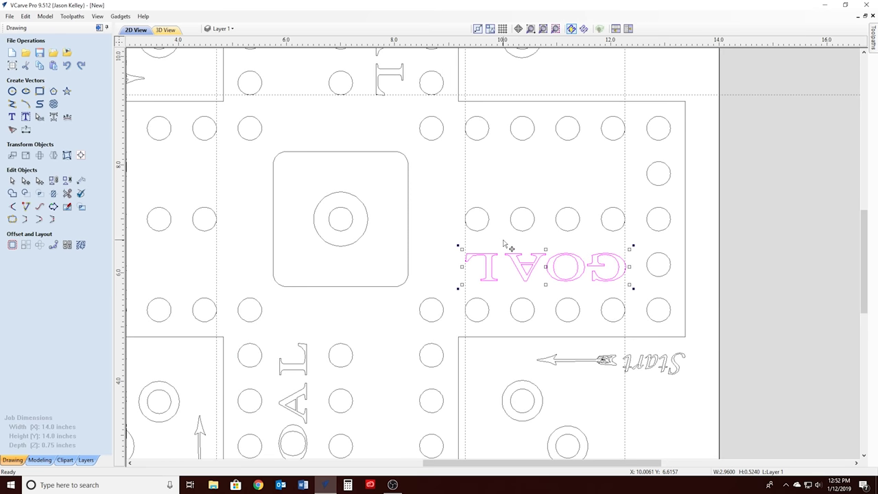
pyautogui.click(533, 175)
pyautogui.scroll(-3, 533, 177)
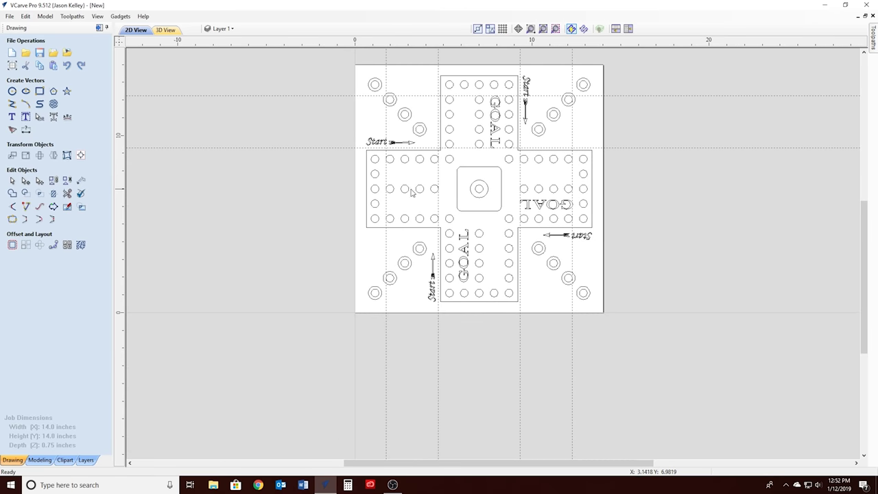
# - Paste a copy of the lower GOAL into the left arm and rotate it to read horizontally
pyautogui.rightClick(404, 196)
pyautogui.click(403, 210)
pyautogui.hotkey('ctrl', 'v')
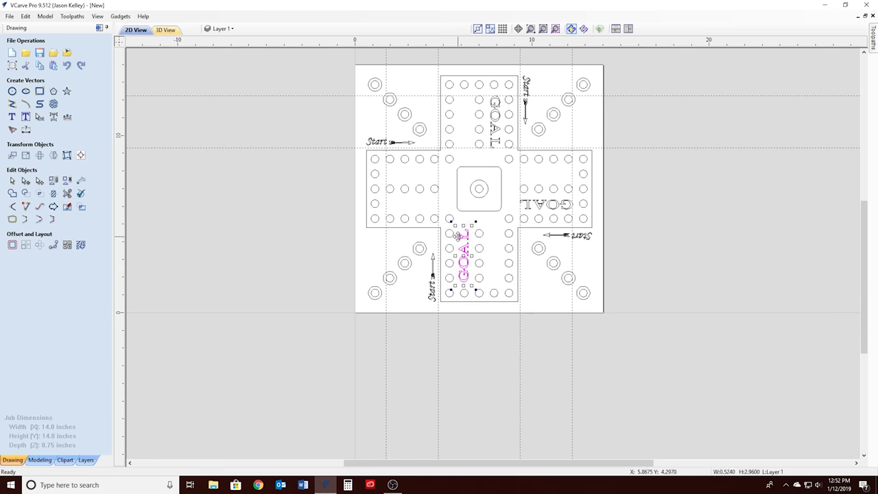
pyautogui.moveTo(461, 235); pyautogui.dragTo(409, 161)
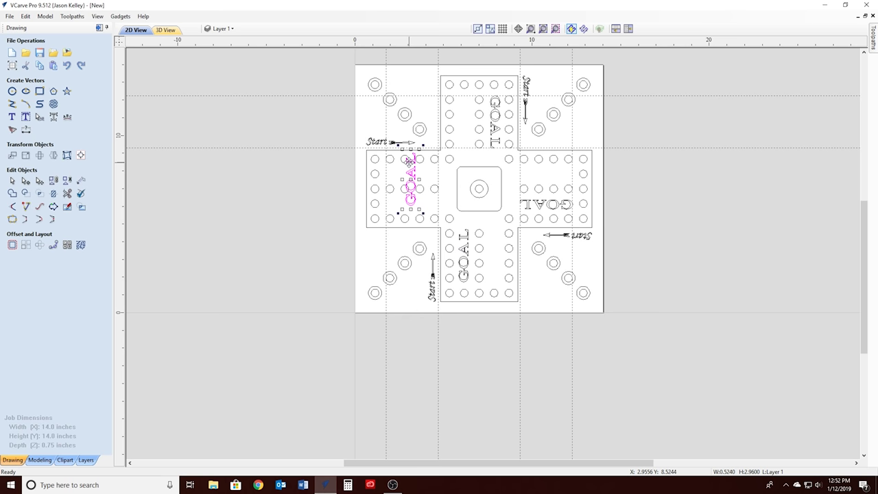
pyautogui.click(39, 155)
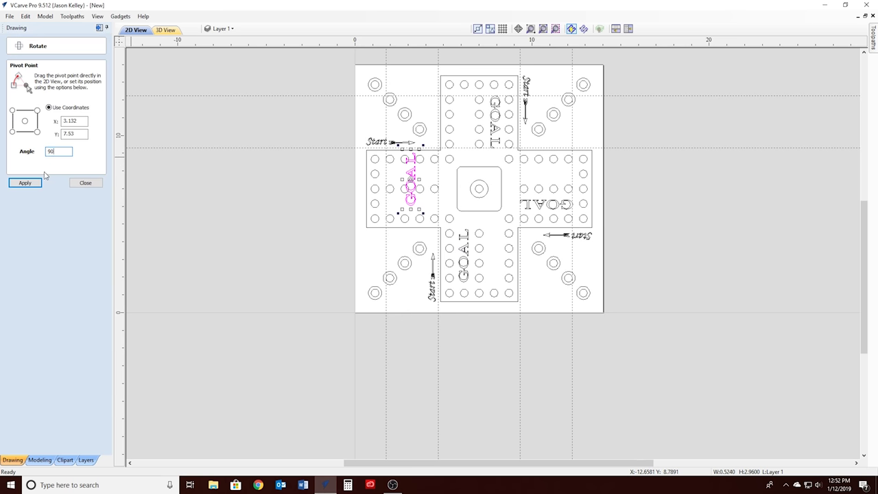
pyautogui.click(31, 184)
pyautogui.click(31, 184)
pyautogui.click(31, 184)
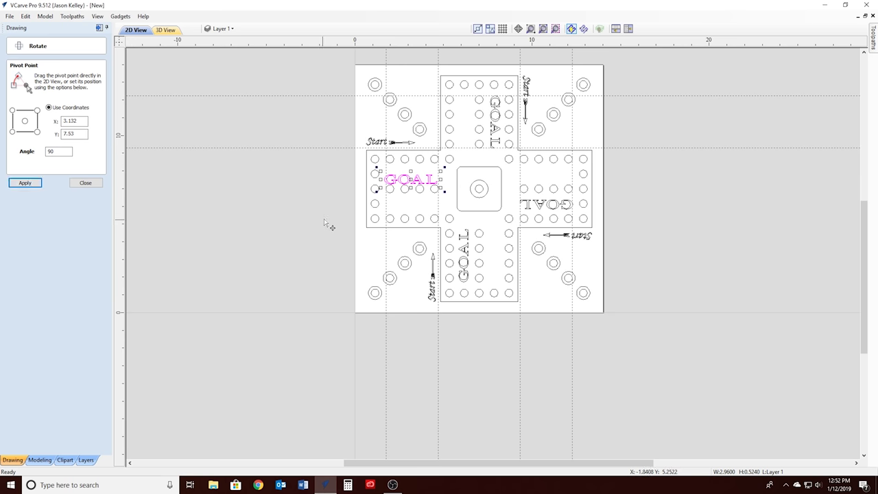
# - Snap the left-arm GOAL to the guides and nudge it between the hole rows
pyautogui.scroll(3, 417, 154)
pyautogui.click(412, 190)
pyautogui.click(370, 189)
pyautogui.moveTo(378, 214); pyautogui.dragTo(377, 210)
pyautogui.scroll(5, 377, 210)
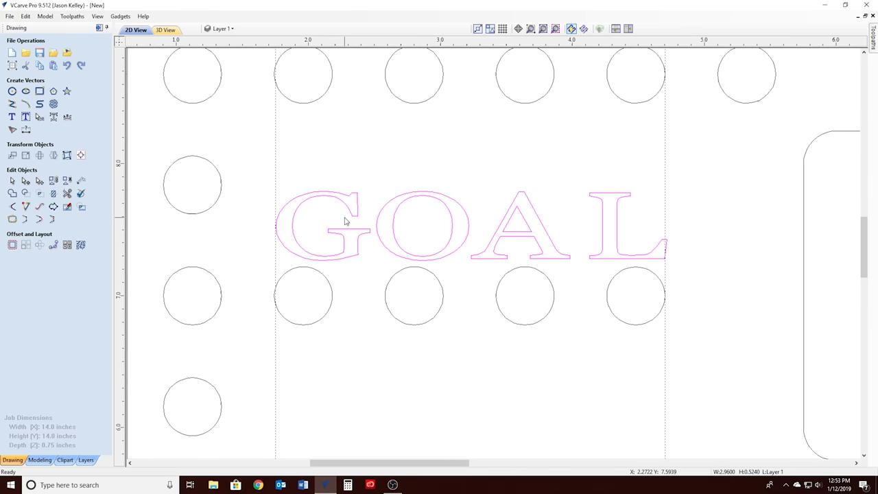
pyautogui.press('Up')
pyautogui.press('Up')
pyautogui.press('Up')
pyautogui.press('Up')
pyautogui.press('Up')
pyautogui.press('Up')
pyautogui.press('Up')
pyautogui.press('Up')
pyautogui.press('Left')
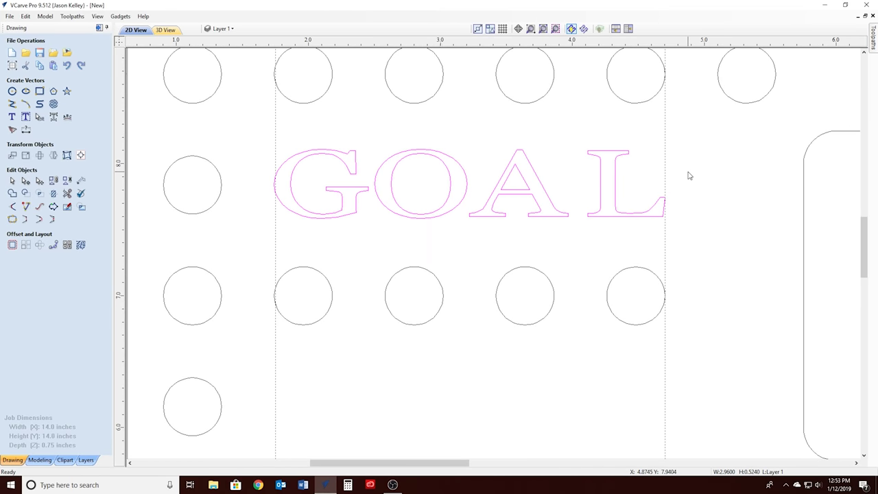
pyautogui.press('Down')
pyautogui.click(725, 164)
# - Drag all vertical and horizontal guide lines back off the board
pyautogui.scroll(-2, 709, 169)
pyautogui.scroll(-2, 709, 169)
pyautogui.scroll(-2, 686, 199)
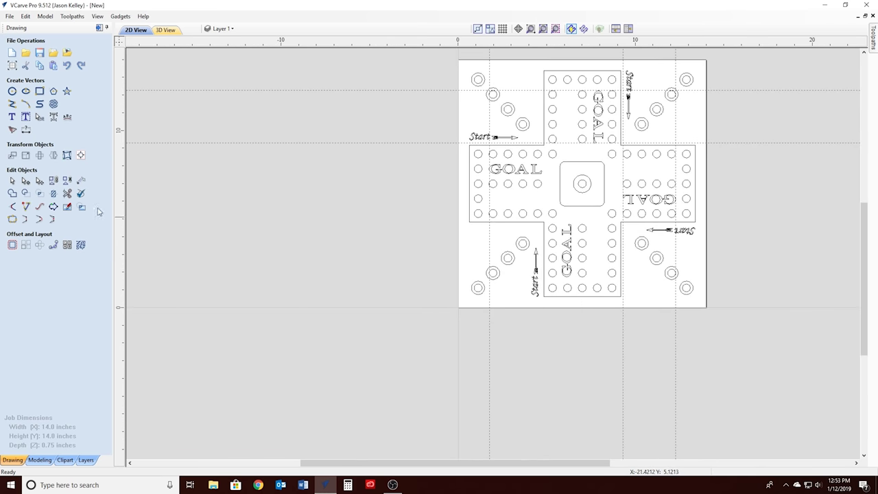
pyautogui.moveTo(489, 201); pyautogui.dragTo(856, 352)
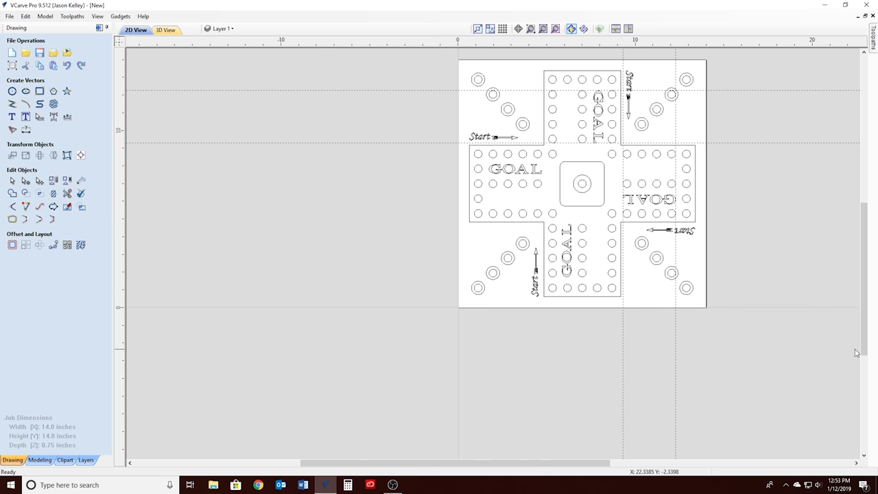
pyautogui.moveTo(619, 343); pyautogui.dragTo(133, 246)
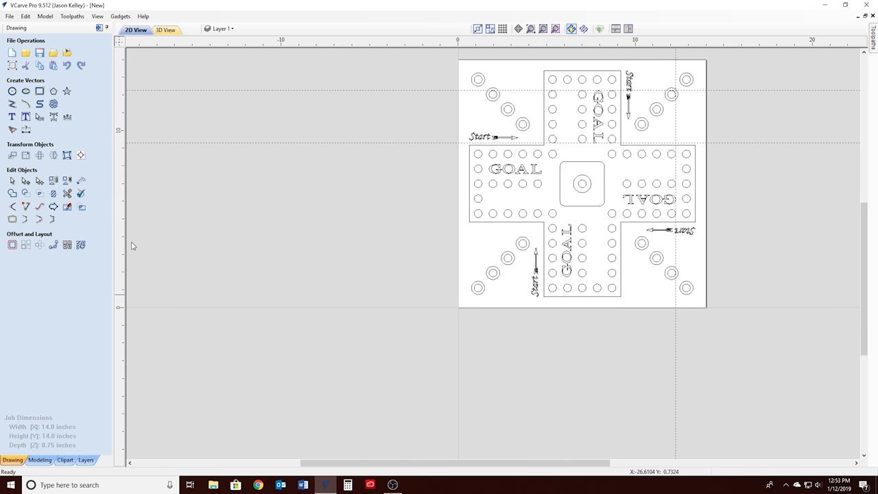
pyautogui.moveTo(675, 318); pyautogui.dragTo(174, 130)
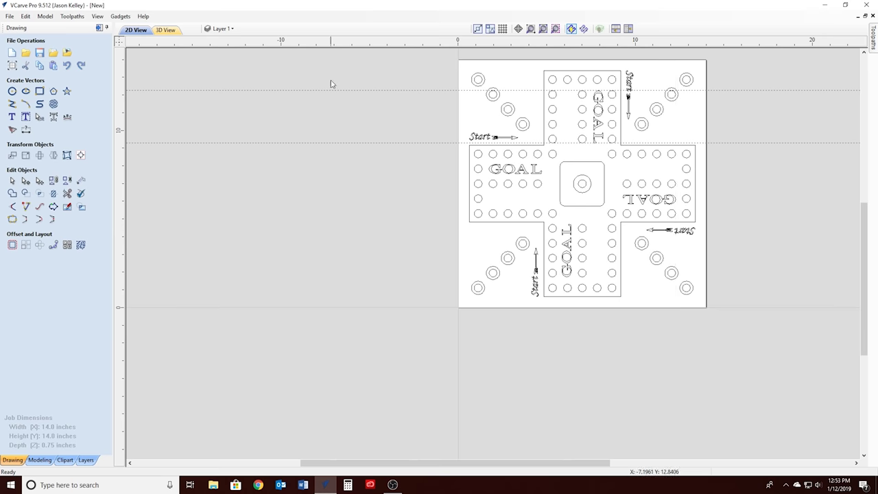
pyautogui.moveTo(423, 92); pyautogui.dragTo(442, 28)
pyautogui.moveTo(418, 141); pyautogui.dragTo(430, 24)
pyautogui.scroll(2, 779, 130)
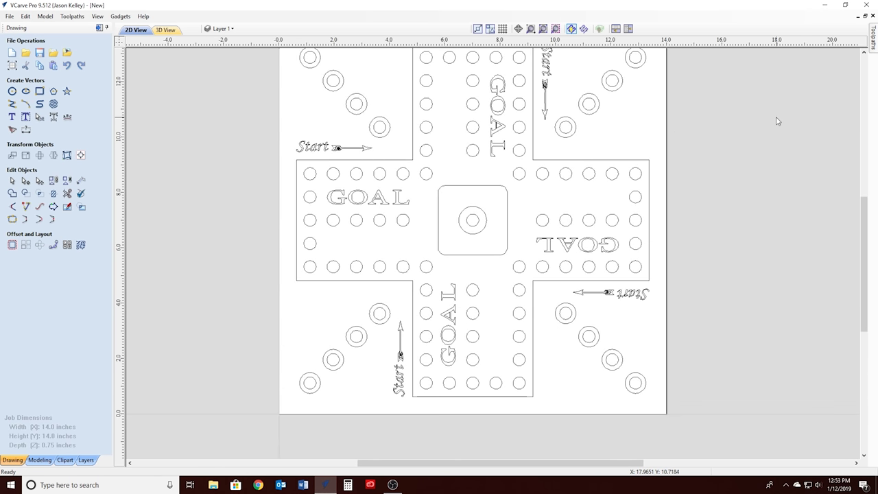
pyautogui.scroll(-1, 542, 141)
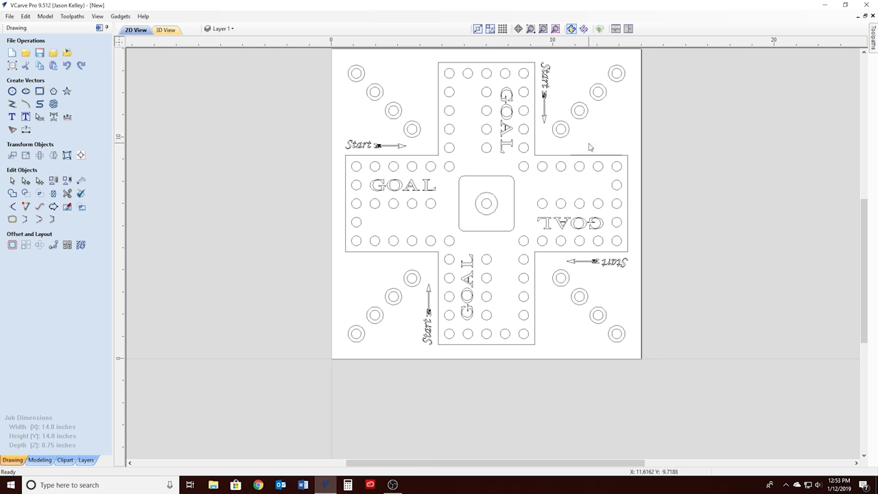
# - Delete the existing V-Carve 2 toolpath
pyautogui.click(873, 36)
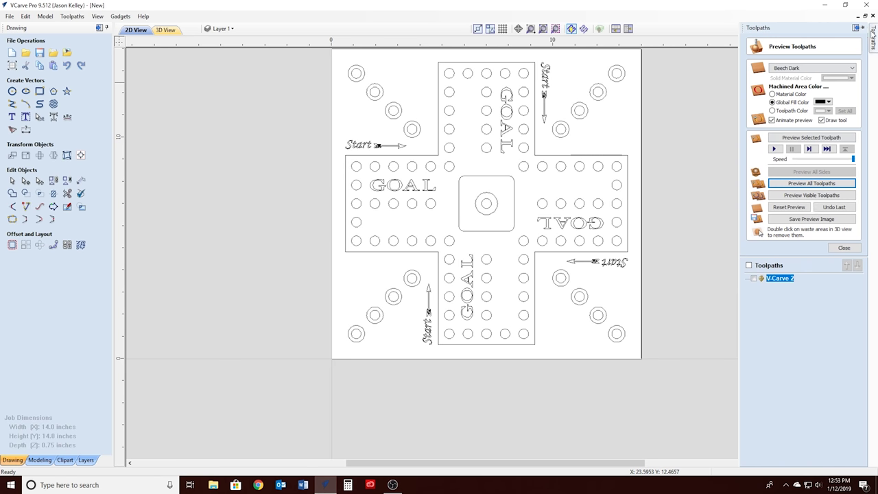
pyautogui.rightClick(773, 278)
pyautogui.moveTo(813, 361)
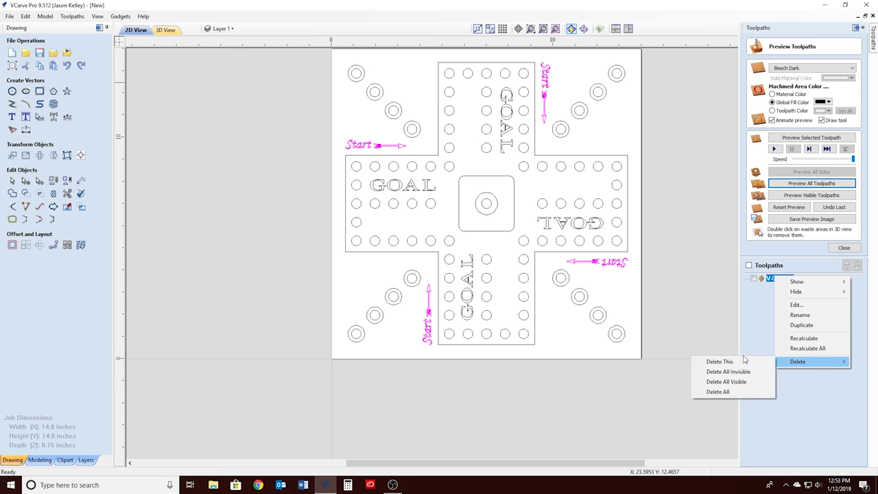
pyautogui.click(720, 362)
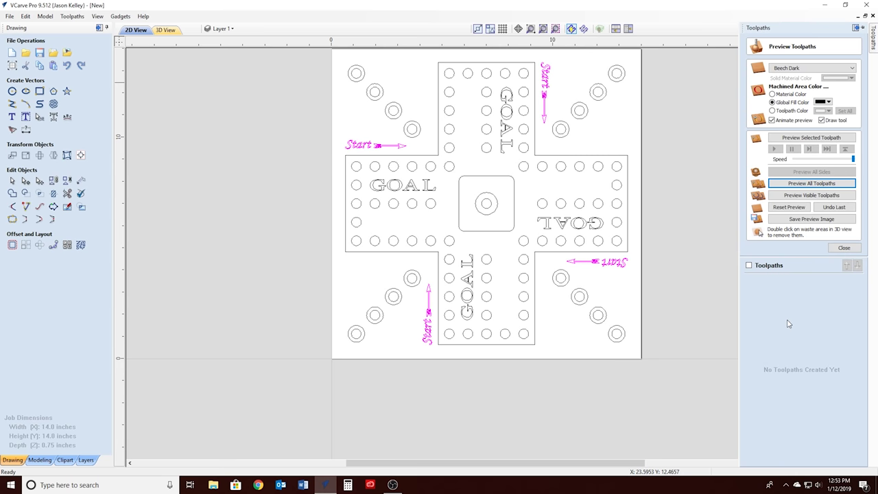
pyautogui.click(372, 151)
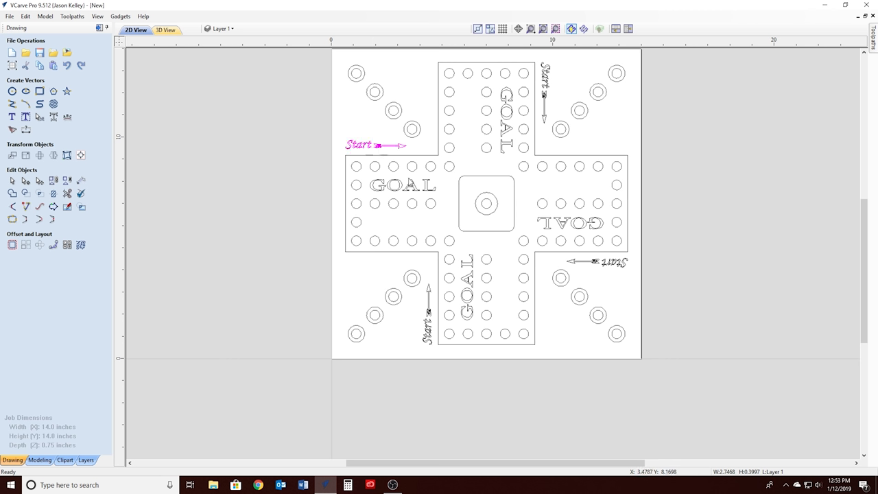
# - Select all four Start arrows and GOAL words and calculate a 30° V-bit V-carve toolpath
pyautogui.keyDown('shift'); pyautogui.click(398, 192); pyautogui.keyUp('shift')
pyautogui.keyDown('shift'); pyautogui.click(549, 87); pyautogui.keyUp('shift')
pyautogui.keyDown('shift'); pyautogui.click(509, 123); pyautogui.keyUp('shift')
pyautogui.keyDown('shift'); pyautogui.click(616, 265); pyautogui.keyUp('shift')
pyautogui.keyDown('shift'); pyautogui.click(471, 276); pyautogui.keyUp('shift')
pyautogui.keyDown('shift'); pyautogui.click(429, 309); pyautogui.keyUp('shift')
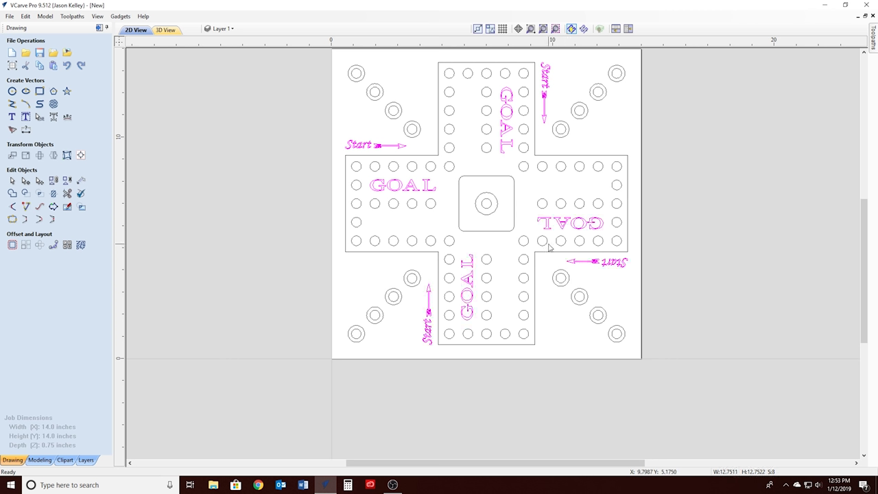
pyautogui.moveTo(873, 38)
pyautogui.click(844, 248)
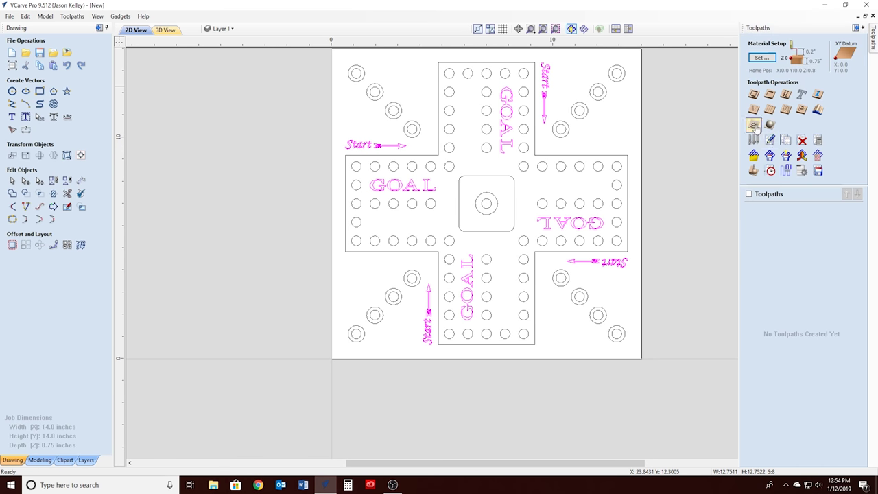
pyautogui.click(752, 109)
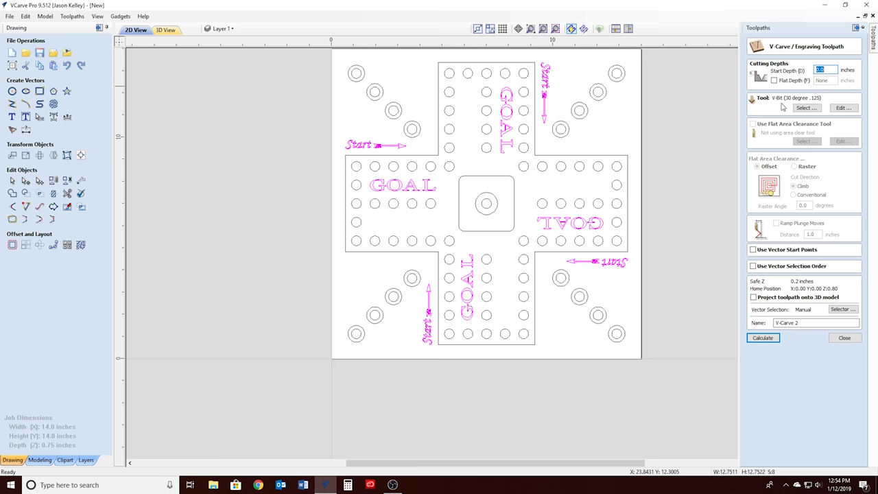
pyautogui.click(773, 337)
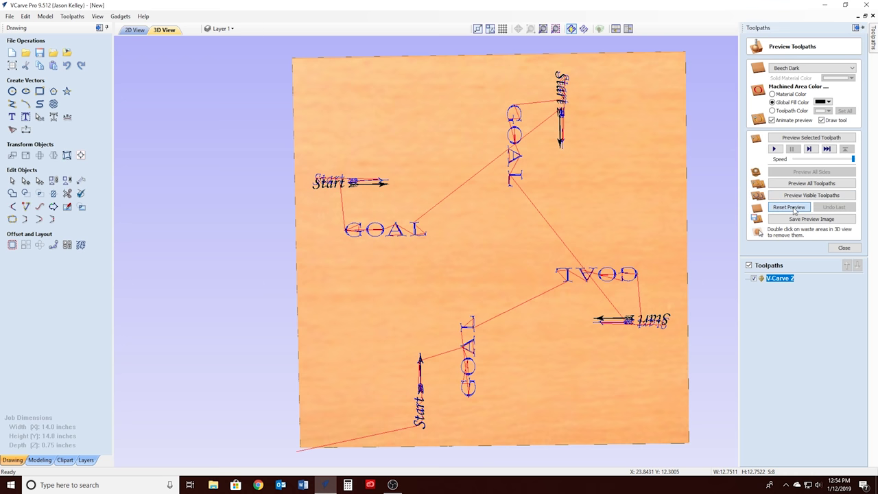
# - Reset and preview all toolpaths in material colour, zooming in on the carved GOAL letters
pyautogui.click(796, 208)
pyautogui.click(801, 184)
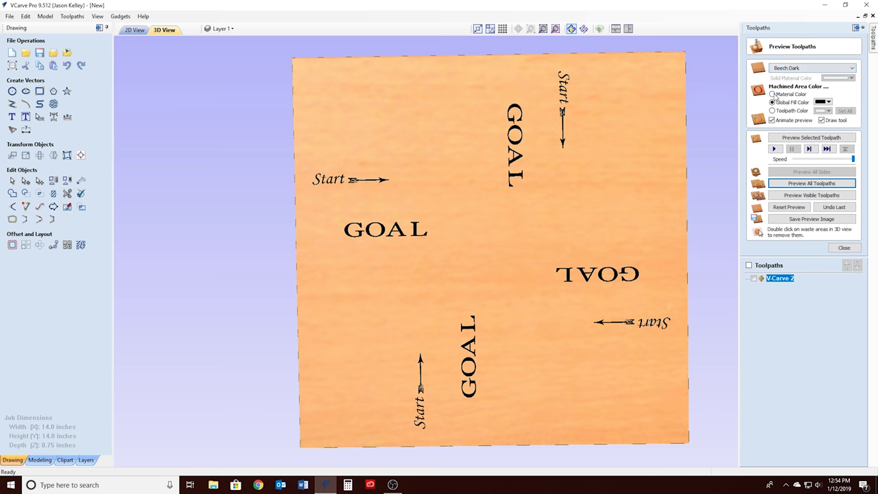
pyautogui.click(772, 94)
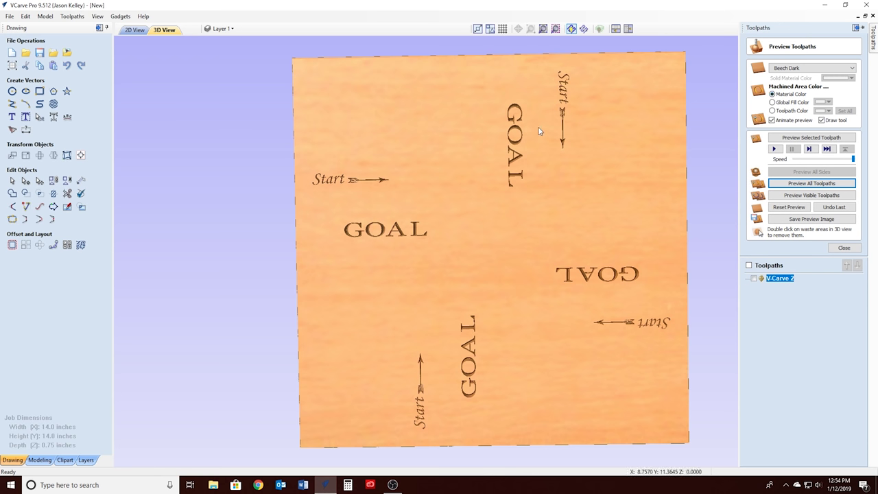
pyautogui.scroll(5, 522, 129)
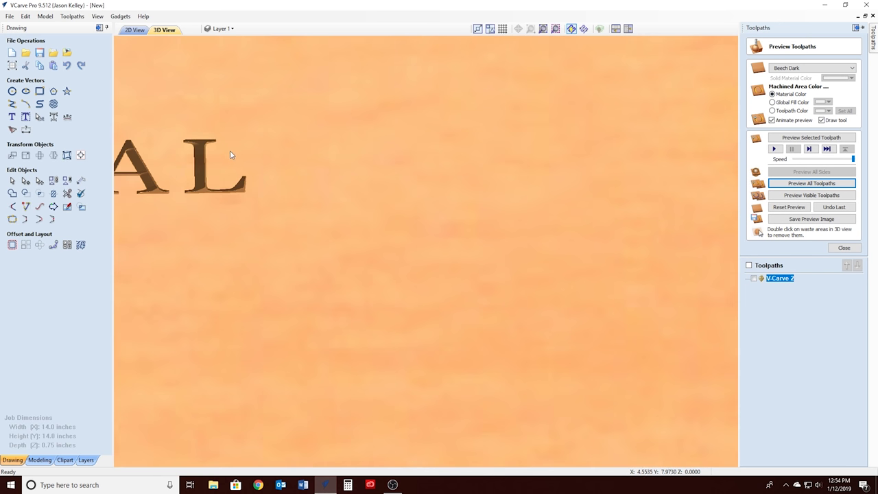
pyautogui.moveTo(298, 131); pyautogui.dragTo(539, 165)
pyautogui.scroll(2, 167, 221)
pyautogui.scroll(3, 177, 225)
pyautogui.moveTo(424, 227)
pyautogui.mouseDown()
pyautogui.moveTo(403, 253)
pyautogui.moveTo(406, 286)
pyautogui.moveTo(400, 245)
pyautogui.moveTo(536, 251)
pyautogui.moveTo(456, 234)
pyautogui.mouseUp()
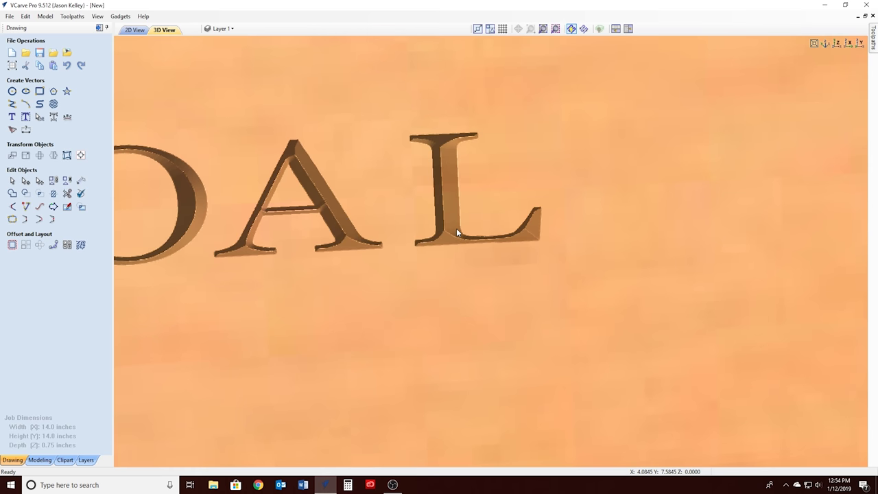
pyautogui.moveTo(172, 212)
pyautogui.mouseDown(button='middle')
pyautogui.moveTo(537, 186)
pyautogui.moveTo(304, 183)
pyautogui.mouseUp(button='middle')
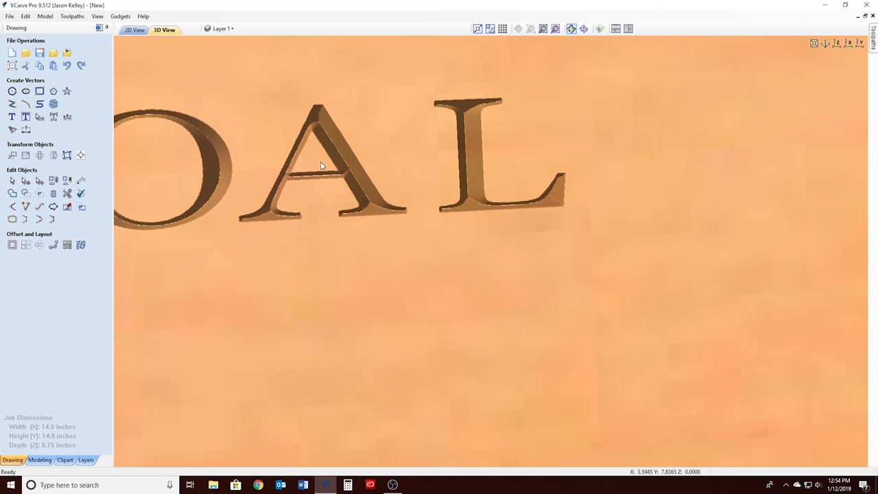
# - Rotate the 3D view through standard directions, ending edge-on from the side
pyautogui.scroll(-5, 321, 165)
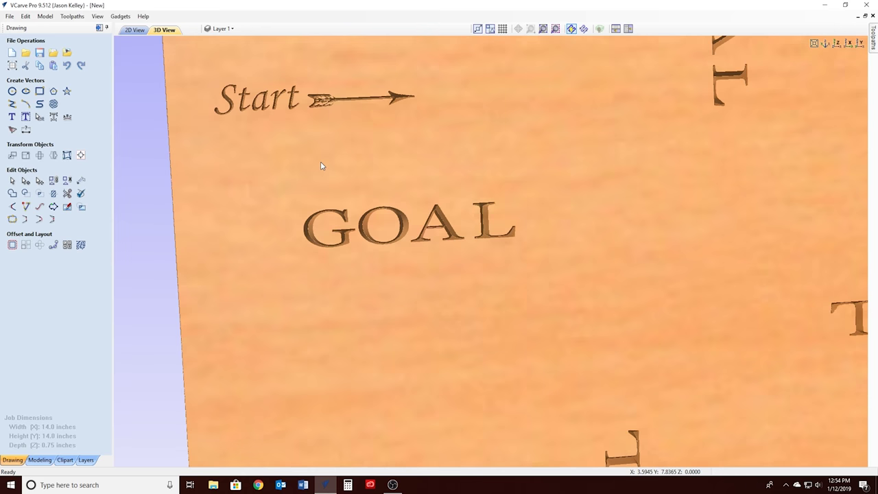
pyautogui.scroll(-2, 636, 147)
pyautogui.scroll(-2, 636, 147)
pyautogui.scroll(-2, 634, 148)
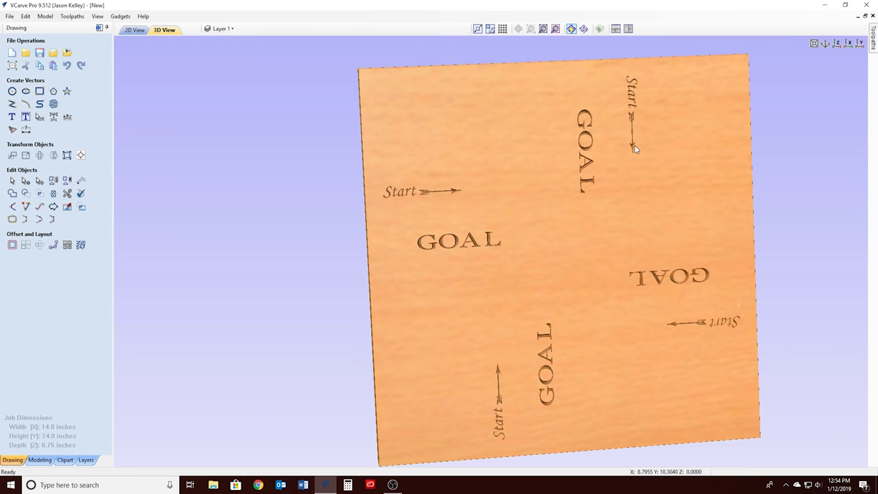
pyautogui.moveTo(645, 239)
pyautogui.mouseDown()
pyautogui.moveTo(719, 334)
pyautogui.moveTo(737, 261)
pyautogui.mouseUp()
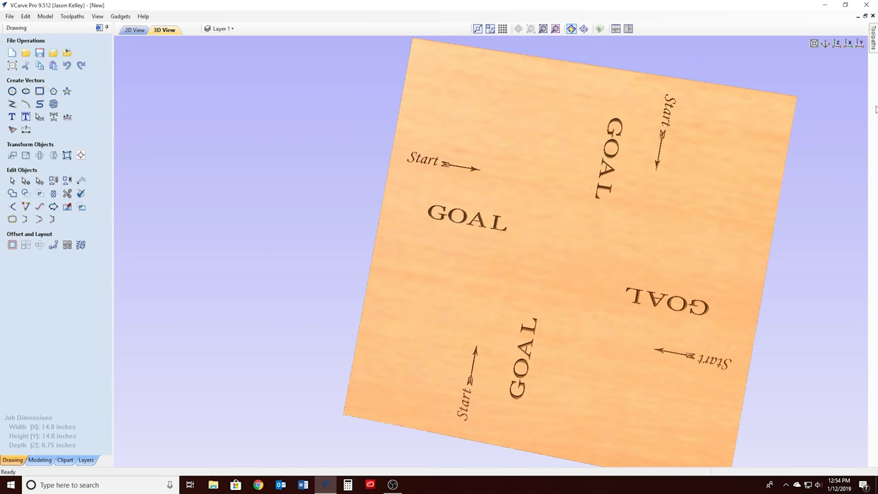
pyautogui.click(836, 44)
pyautogui.click(827, 44)
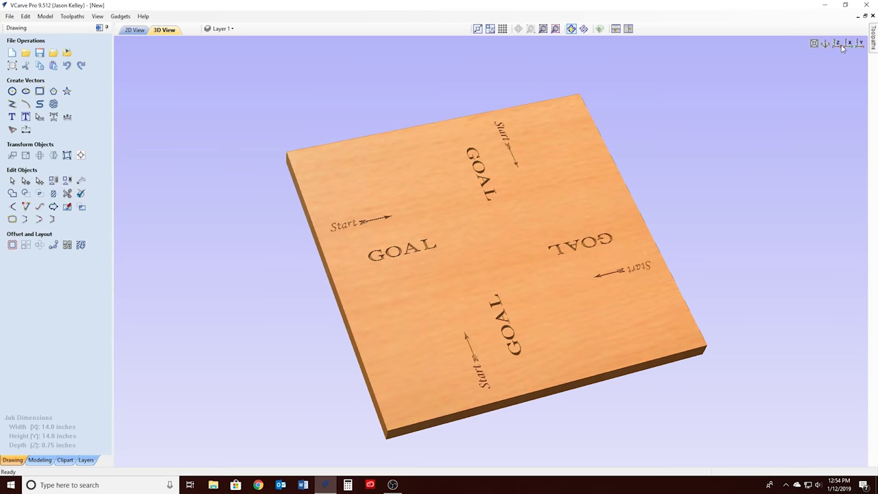
pyautogui.click(843, 46)
pyautogui.click(849, 43)
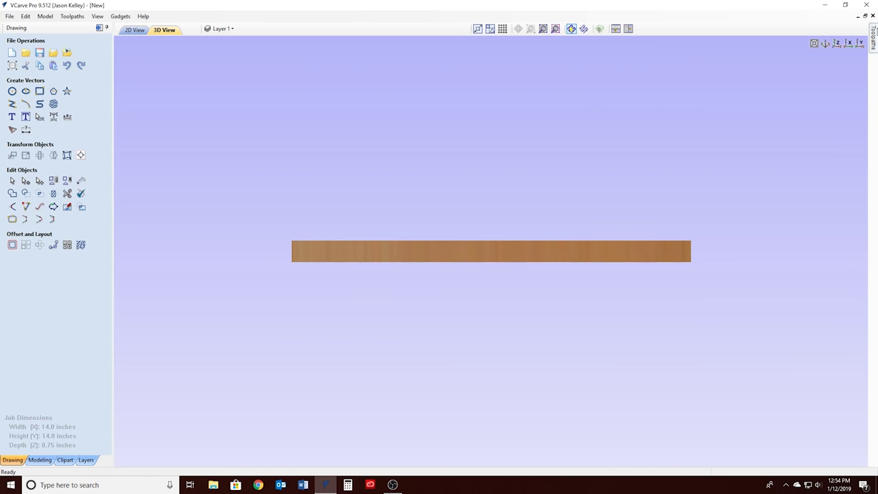
# - Show the V-Carve 2 toolpath wireframe and tilt the view to inspect its cuts
pyautogui.click(873, 38)
pyautogui.click(754, 279)
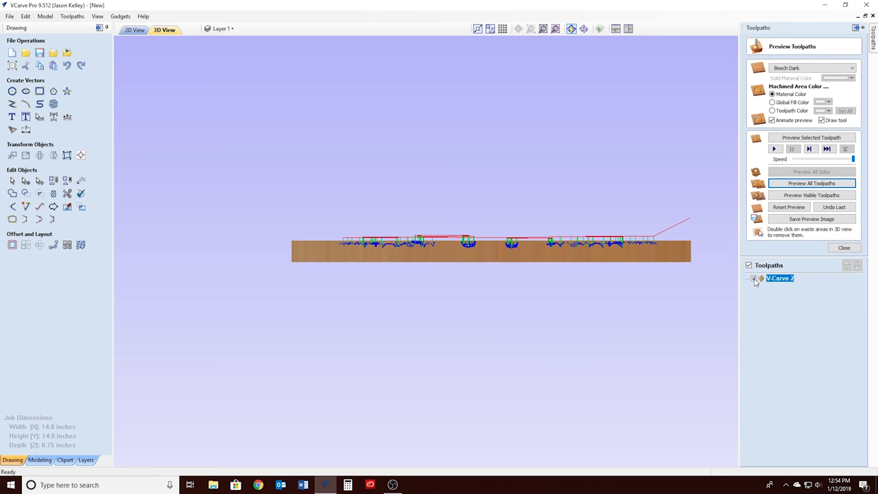
pyautogui.scroll(5, 456, 254)
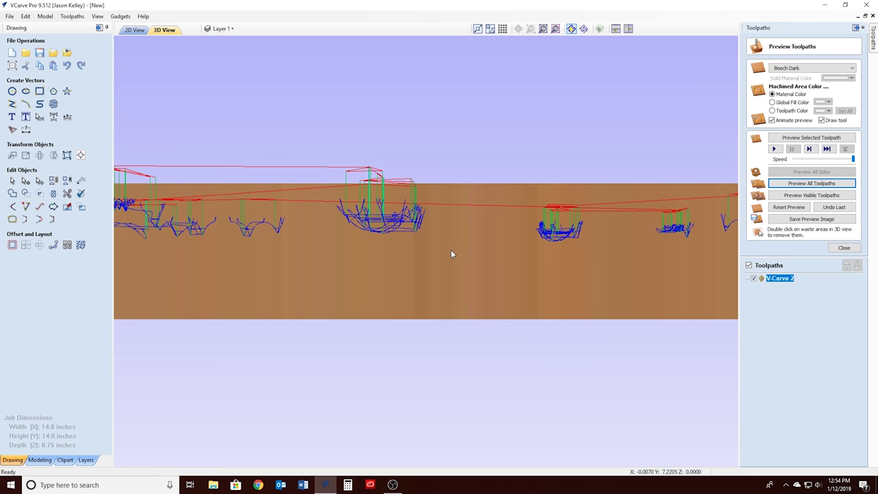
pyautogui.scroll(-3, 450, 253)
pyautogui.moveTo(451, 254); pyautogui.dragTo(454, 255)
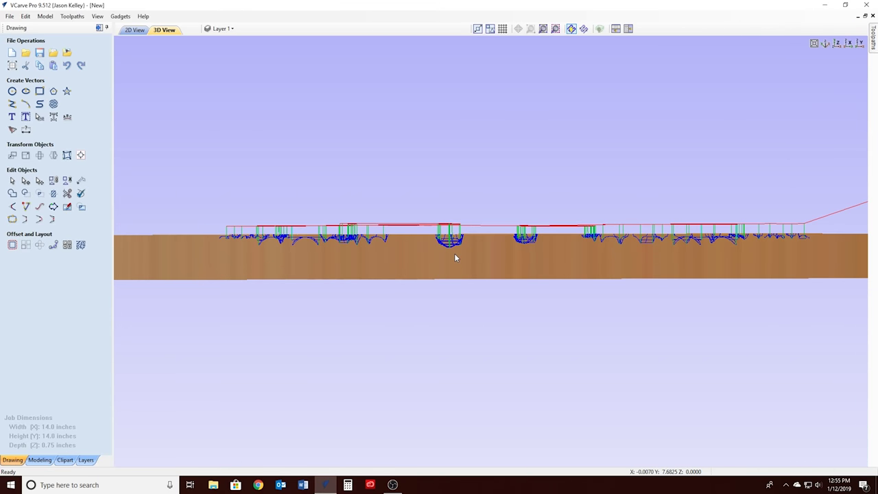
pyautogui.scroll(3, 440, 238)
pyautogui.moveTo(440, 238)
pyautogui.mouseDown()
pyautogui.moveTo(407, 253)
pyautogui.moveTo(425, 235)
pyautogui.mouseUp()
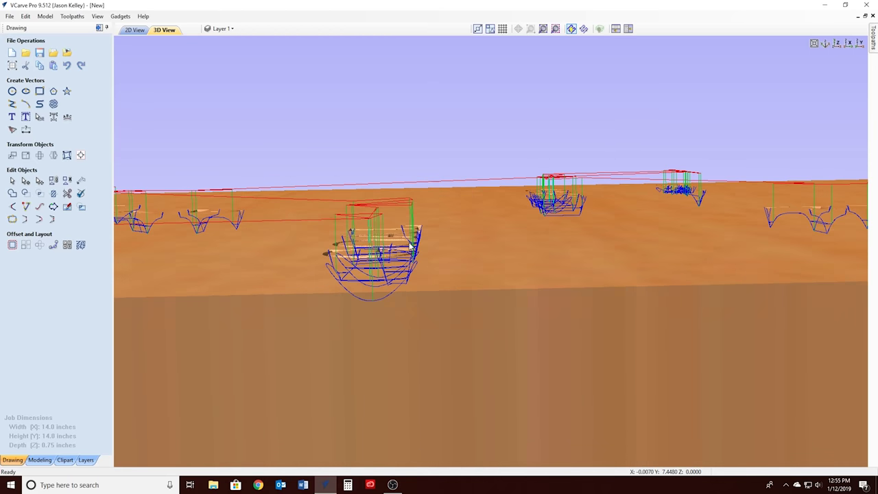
# - Check the cut depths in the side-on view, then return to the 2D layout
pyautogui.click(850, 44)
pyautogui.scroll(2, 384, 268)
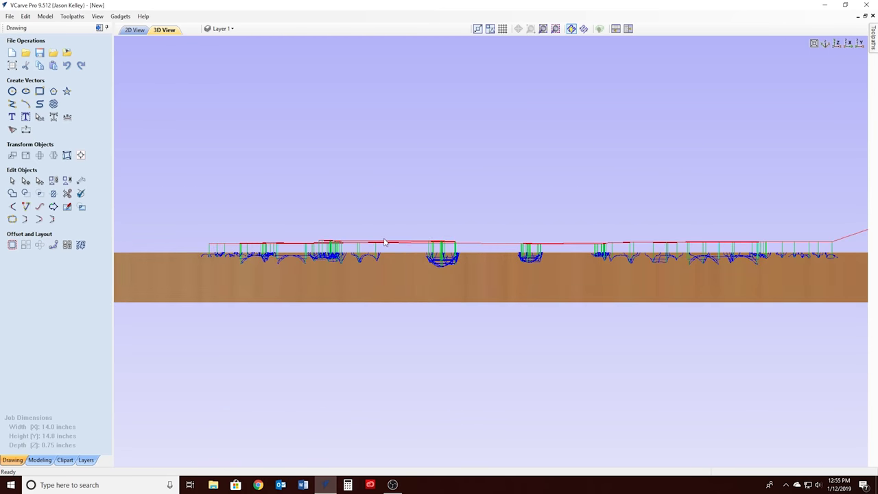
pyautogui.scroll(3, 352, 278)
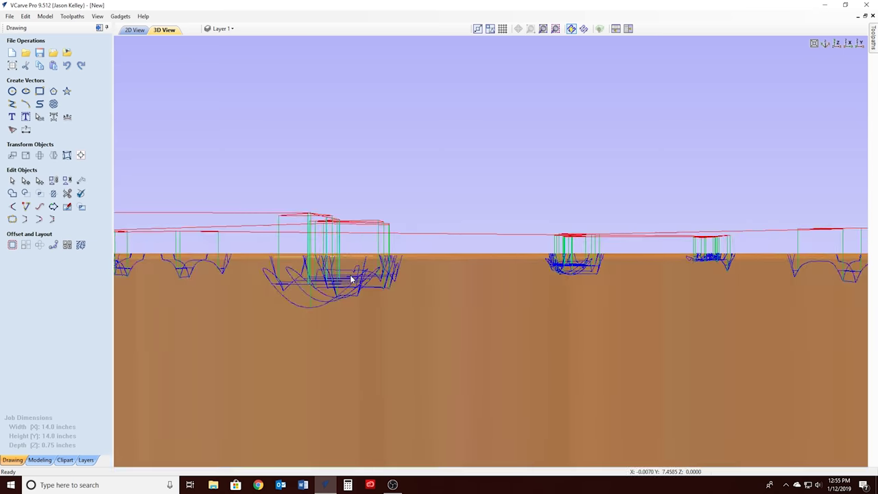
pyautogui.scroll(-3, 352, 279)
pyautogui.scroll(-1, 351, 279)
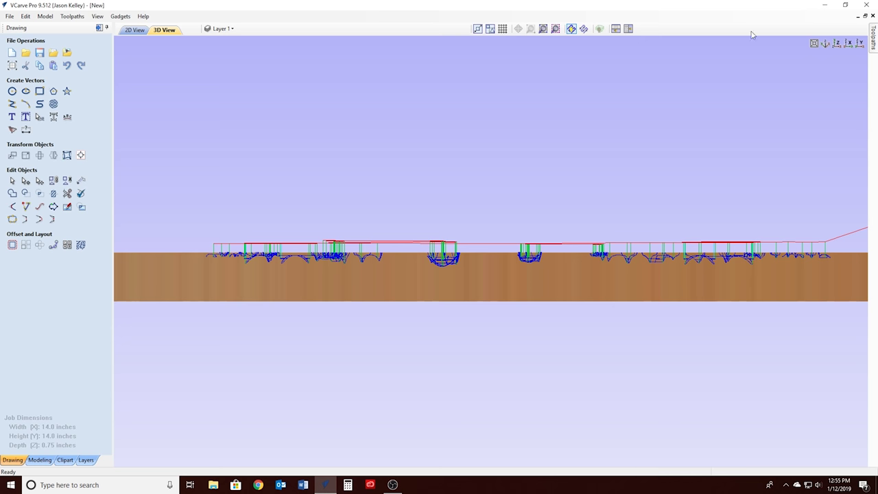
pyautogui.click(133, 31)
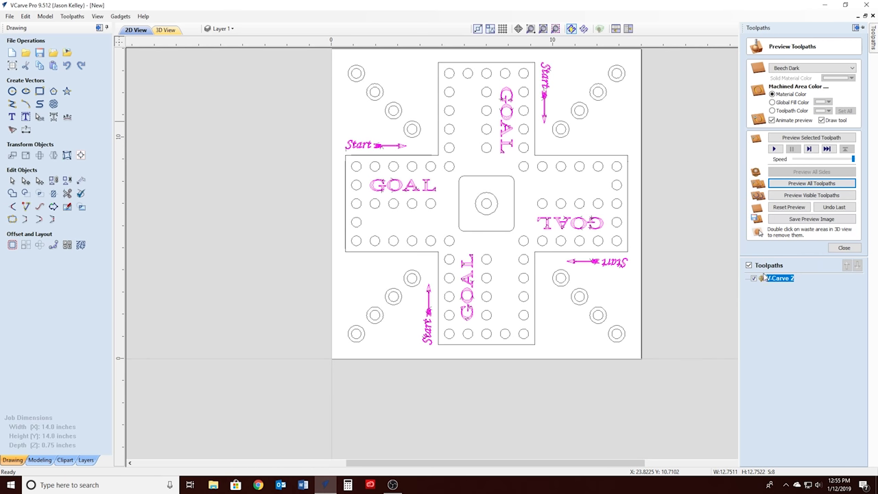
# - Rename the V-Carve 2 toolpath to 'start 30 deg'
pyautogui.click(754, 279)
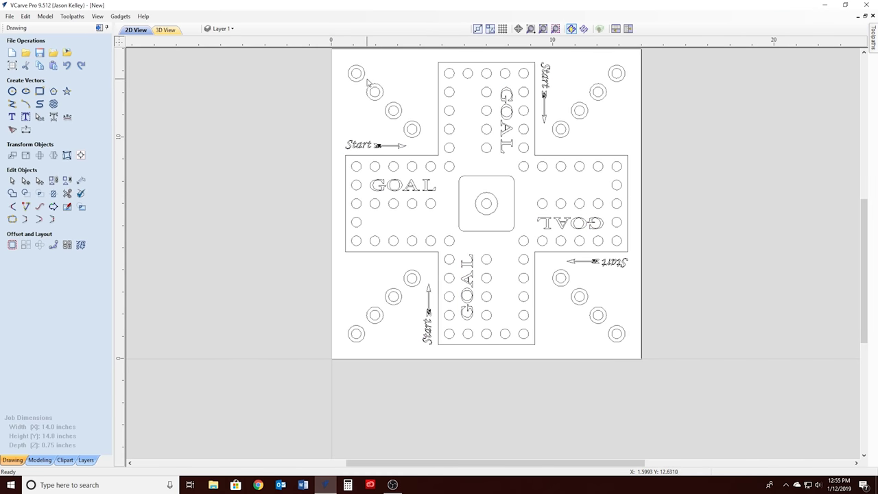
pyautogui.rightClick(780, 285)
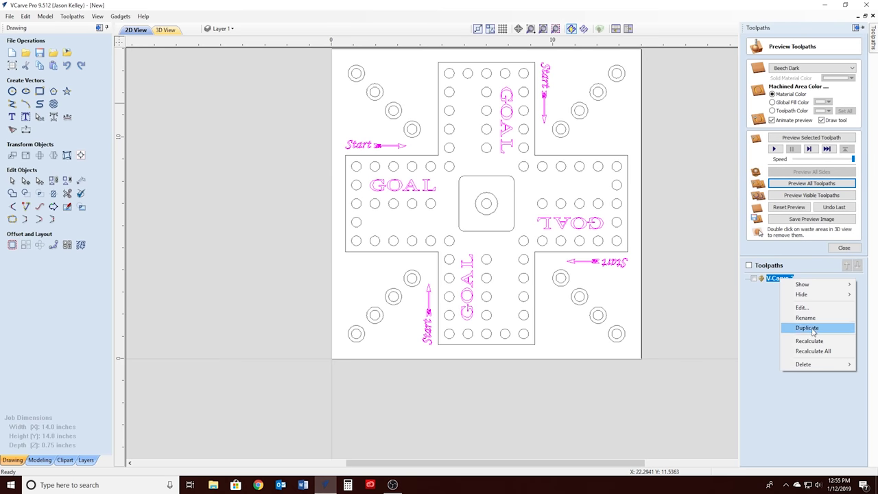
pyautogui.click(813, 320)
pyautogui.write('start 30 d')
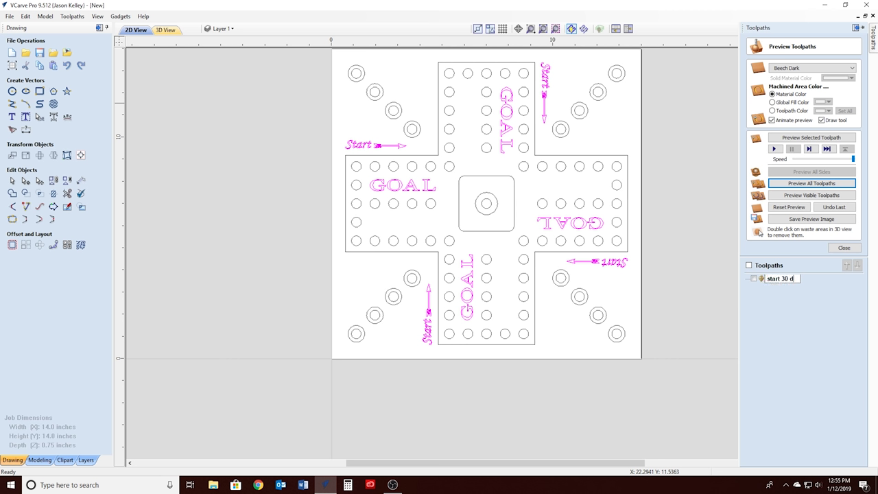
pyautogui.write('eg')
pyautogui.press('Return')
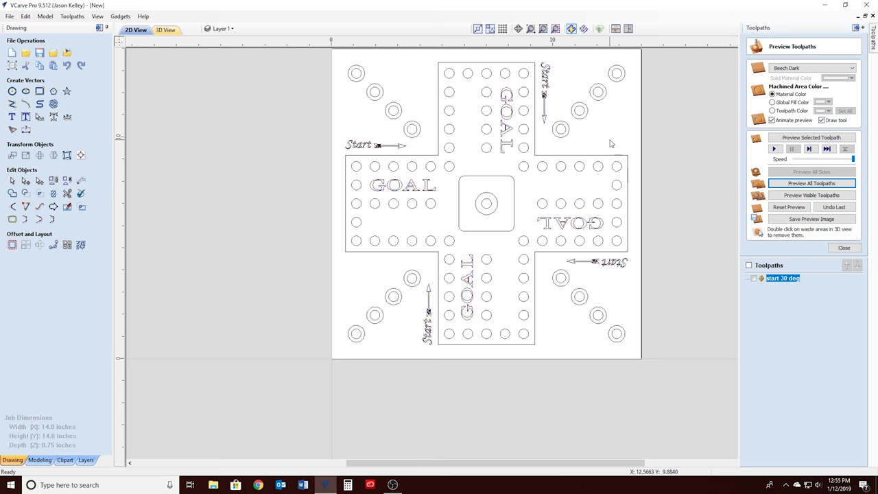
# - Select the top-left and upper-right diagonal peg circles, including the top-right corner
pyautogui.click(363, 75)
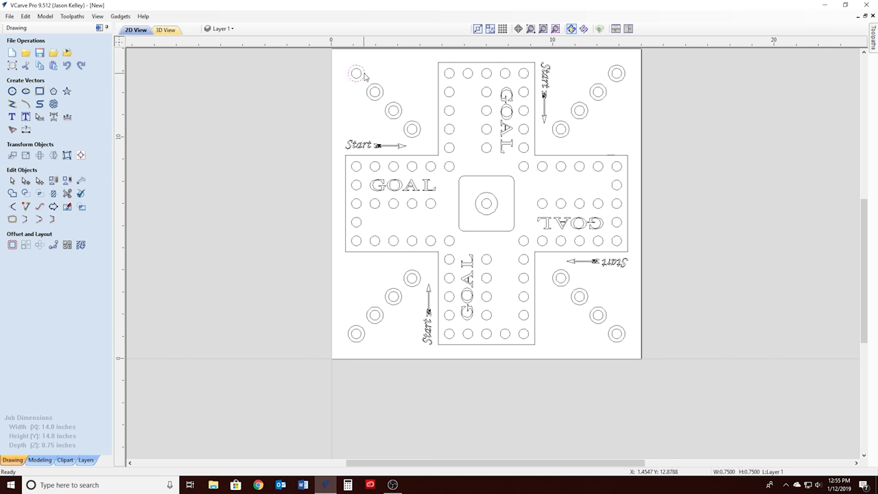
pyautogui.keyDown('shift'); pyautogui.click(381, 92); pyautogui.keyUp('shift')
pyautogui.keyDown('shift'); pyautogui.click(402, 111); pyautogui.keyUp('shift')
pyautogui.keyDown('shift'); pyautogui.click(419, 128); pyautogui.keyUp('shift')
pyautogui.keyDown('shift'); pyautogui.click(558, 124); pyautogui.keyUp('shift')
pyautogui.keyDown('shift'); pyautogui.click(574, 107); pyautogui.keyUp('shift')
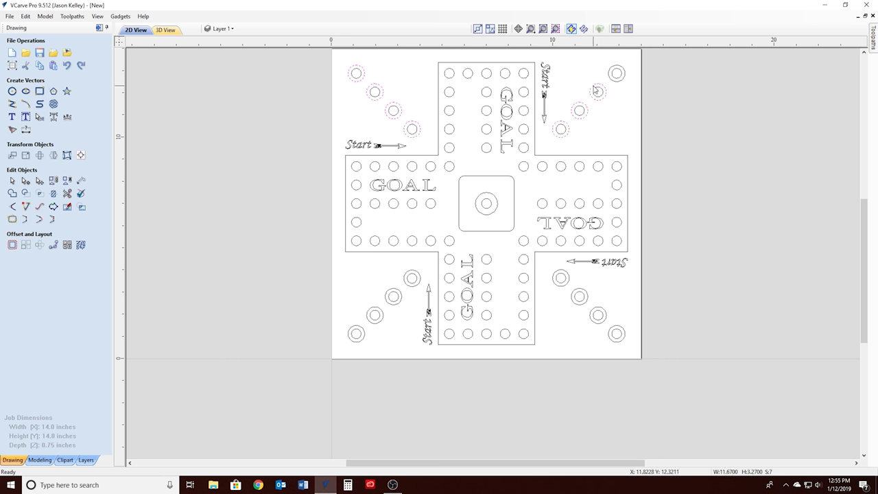
pyautogui.keyDown('shift'); pyautogui.click(611, 75); pyautogui.keyUp('shift')
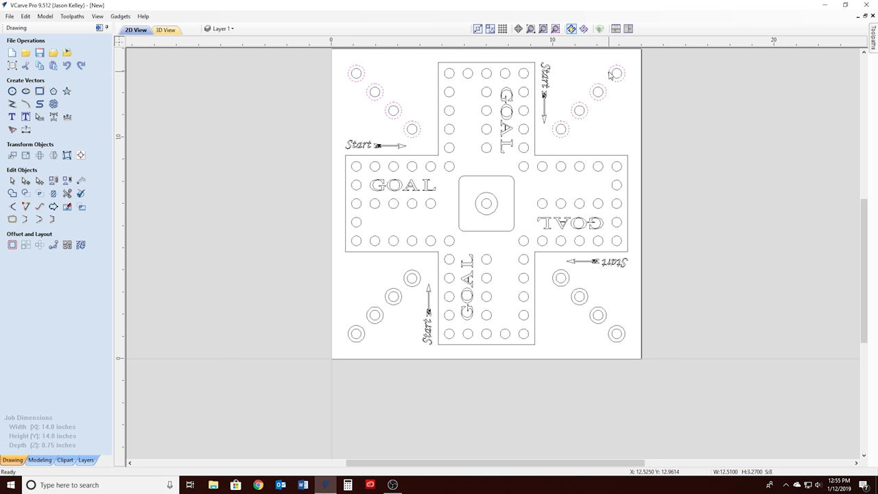
# - Add the lower-right and lower-left diagonal circles and the cross outline, then start a profile toolpath
pyautogui.keyDown('shift'); pyautogui.click(618, 330); pyautogui.keyUp('shift')
pyautogui.keyDown('shift'); pyautogui.click(584, 298); pyautogui.keyUp('shift')
pyautogui.keyDown('shift'); pyautogui.click(566, 280); pyautogui.keyUp('shift')
pyautogui.keyDown('shift'); pyautogui.click(419, 279); pyautogui.keyUp('shift')
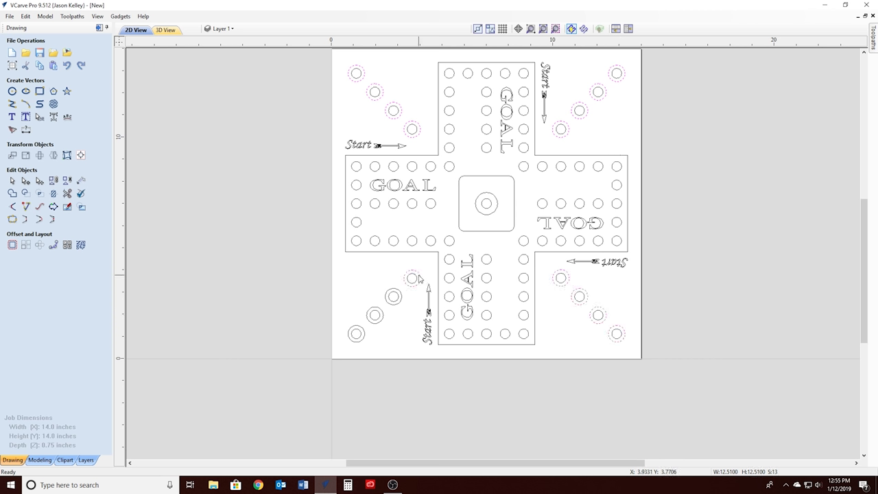
pyautogui.keyDown('shift'); pyautogui.click(385, 317); pyautogui.keyUp('shift')
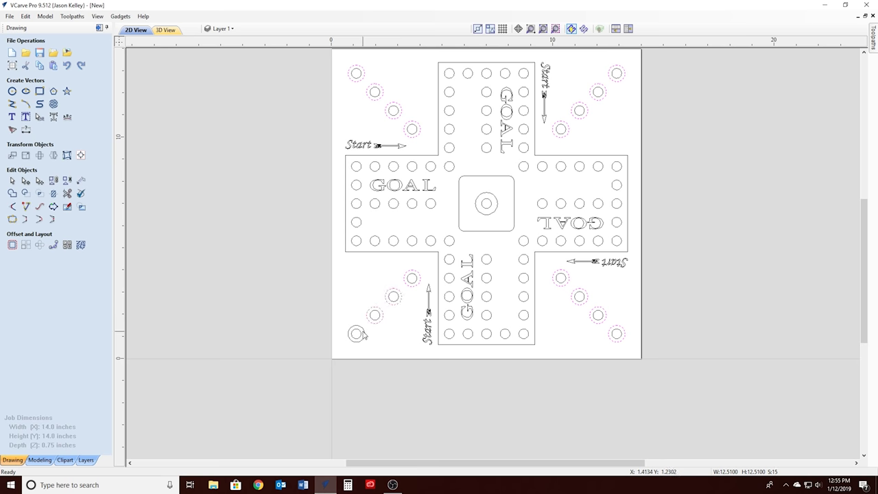
pyautogui.keyDown('shift'); pyautogui.click(376, 254); pyautogui.keyUp('shift')
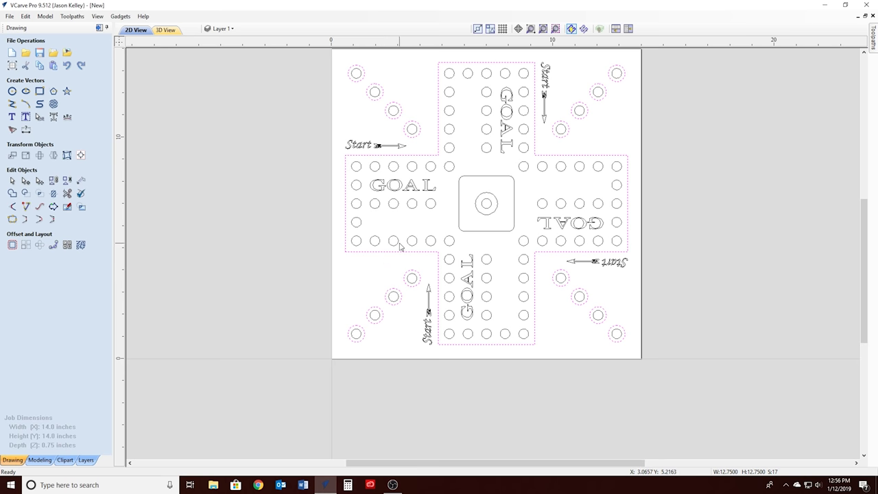
pyautogui.moveTo(873, 39)
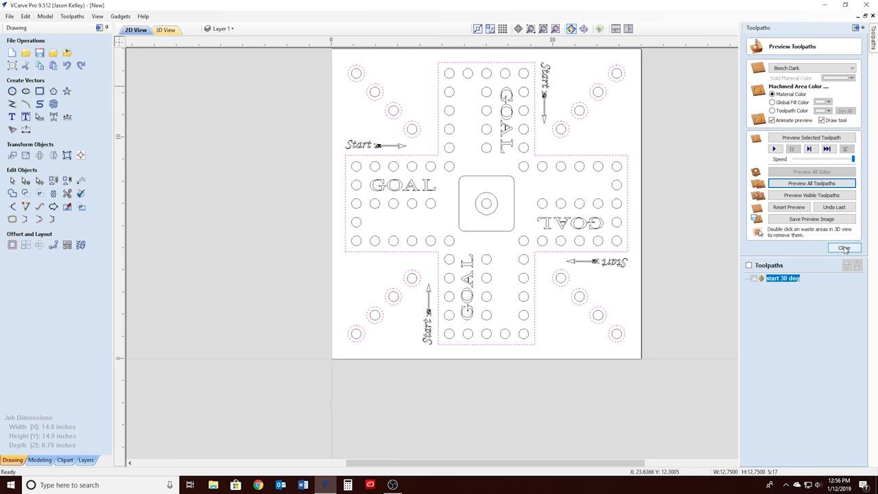
pyautogui.click(844, 249)
pyautogui.click(762, 99)
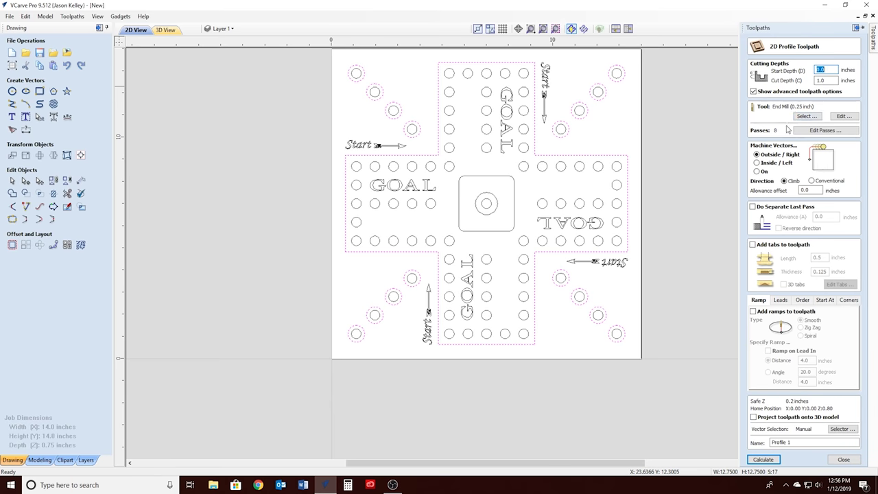
# - Calculate an on-vector profile, 0.125 inch deep, with the V-Bit (60 deg 0.25") at feed 75
pyautogui.click(756, 172)
pyautogui.doubleClick(822, 80)
pyautogui.write('.1')
pyautogui.click(804, 118)
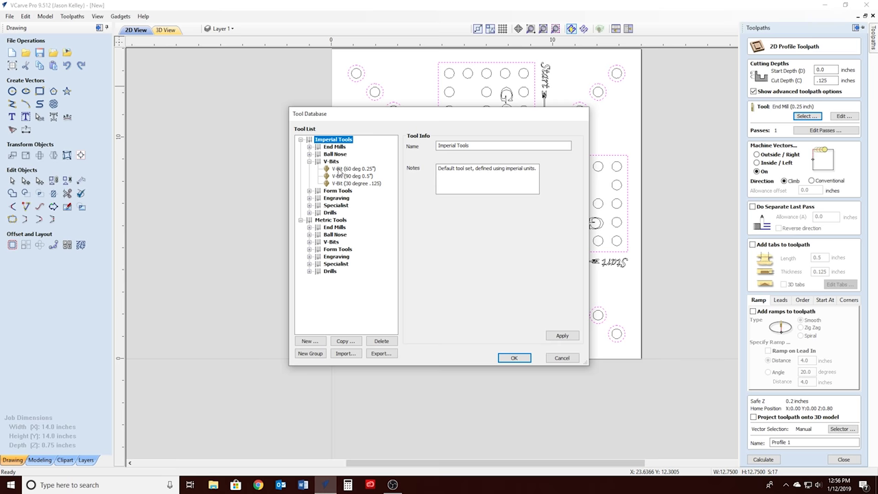
pyautogui.click(338, 168)
pyautogui.moveTo(489, 311); pyautogui.dragTo(461, 314)
pyautogui.write('75')
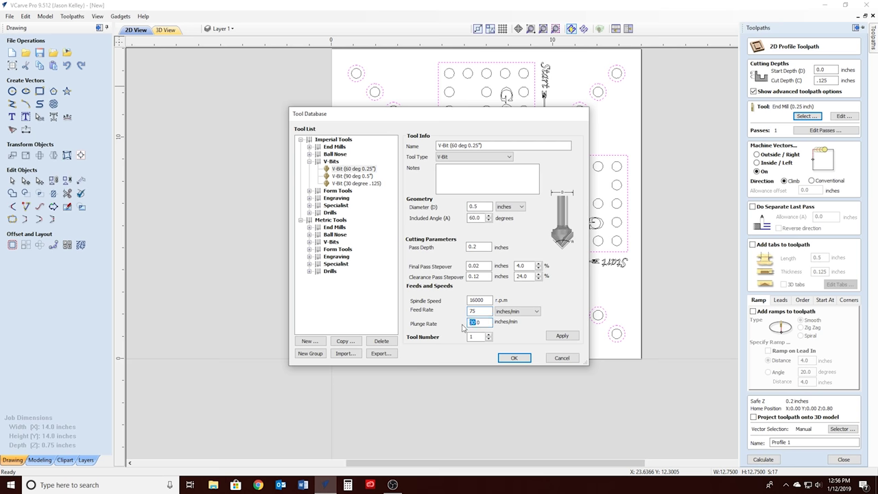
pyautogui.click(513, 358)
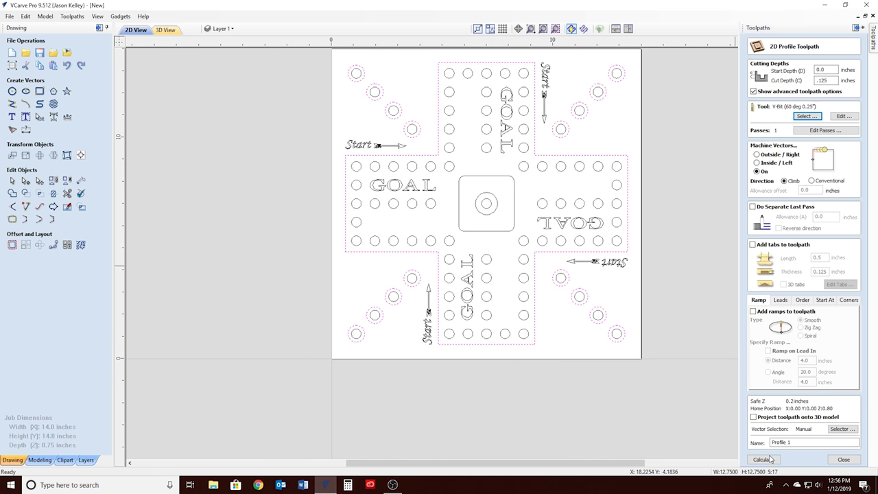
pyautogui.click(769, 458)
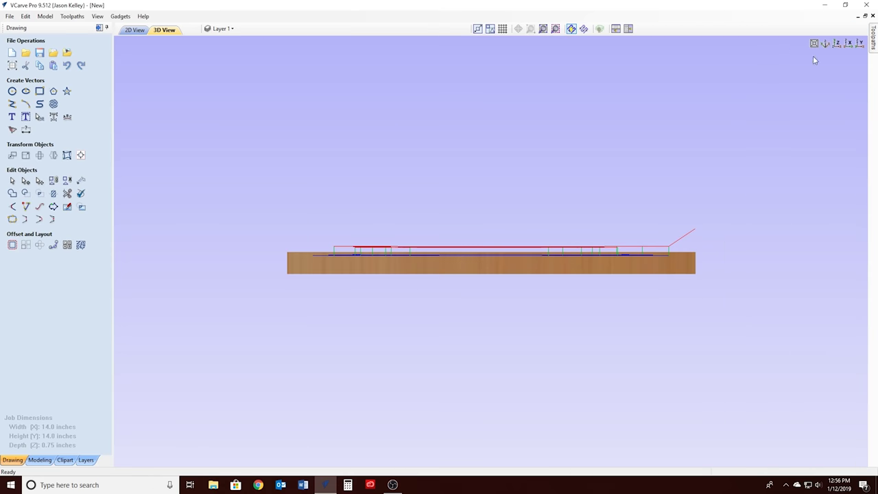
pyautogui.click(828, 44)
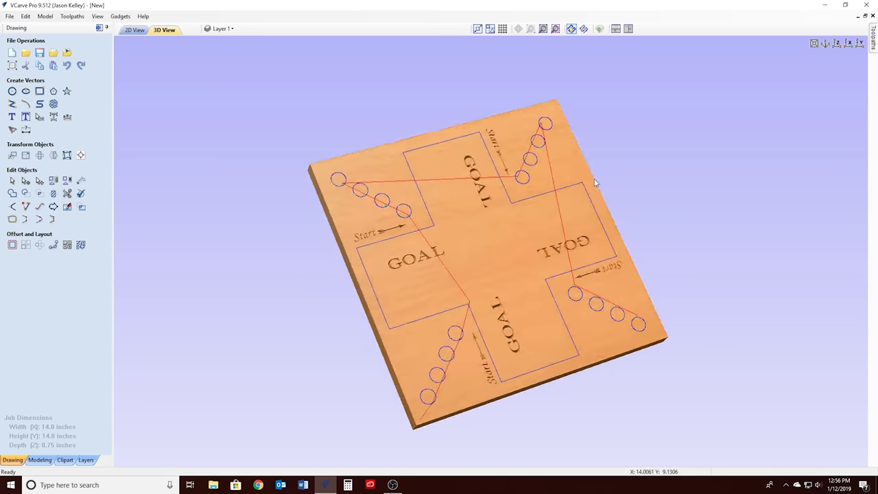
pyautogui.moveTo(873, 37)
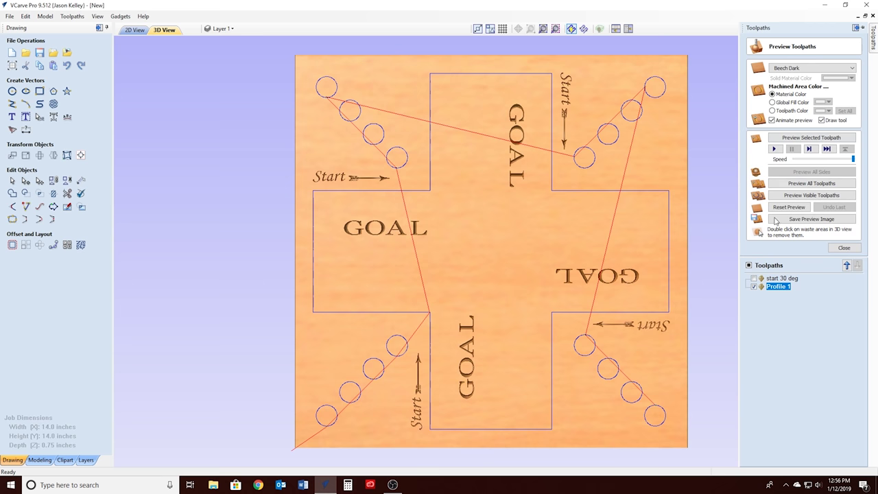
# - Reset the preview and simulate the border profile plus the GOAL and Start carving
pyautogui.click(806, 188)
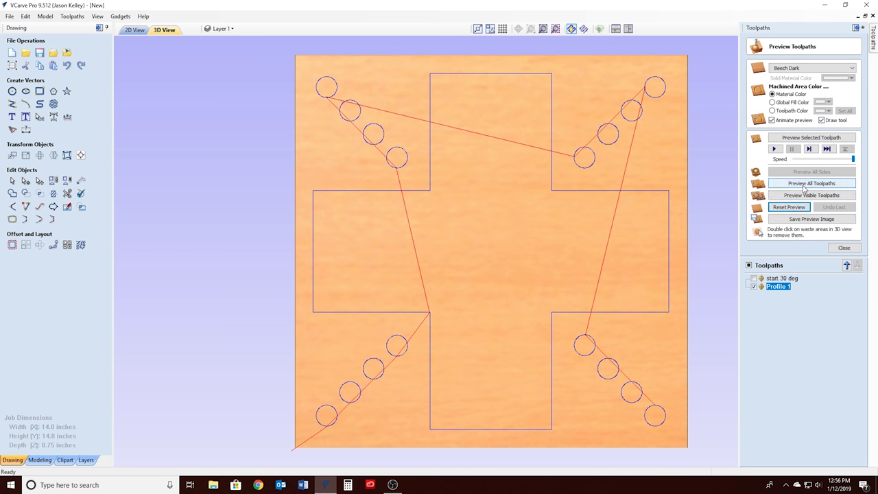
pyautogui.click(797, 140)
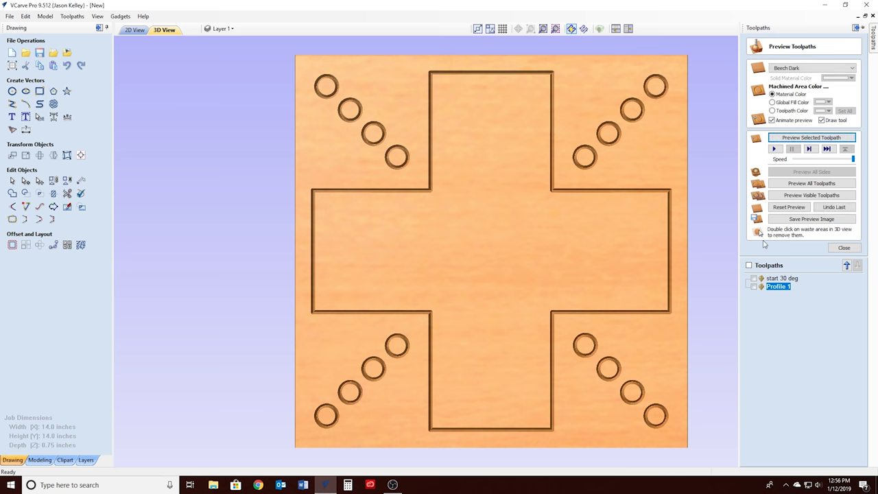
pyautogui.click(755, 278)
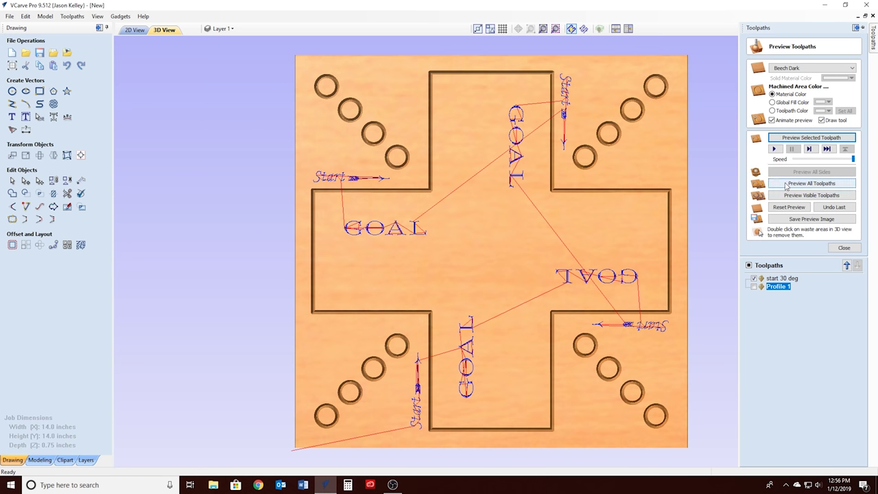
pyautogui.click(808, 138)
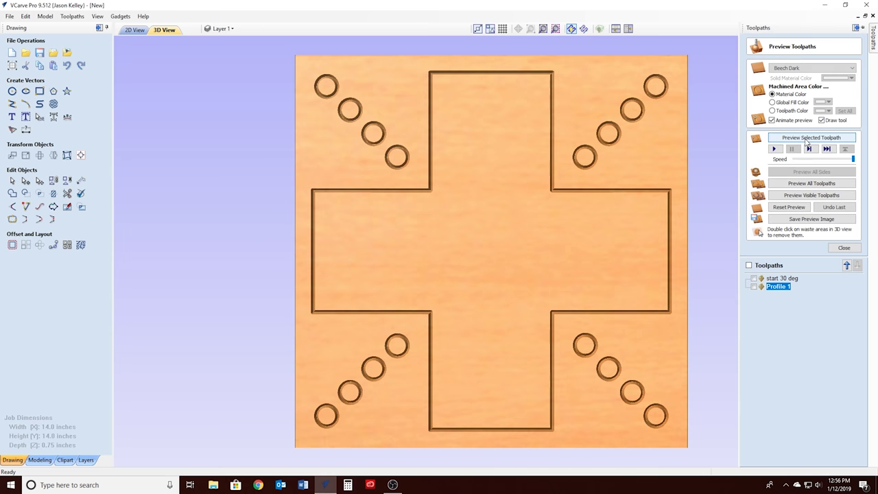
pyautogui.click(807, 138)
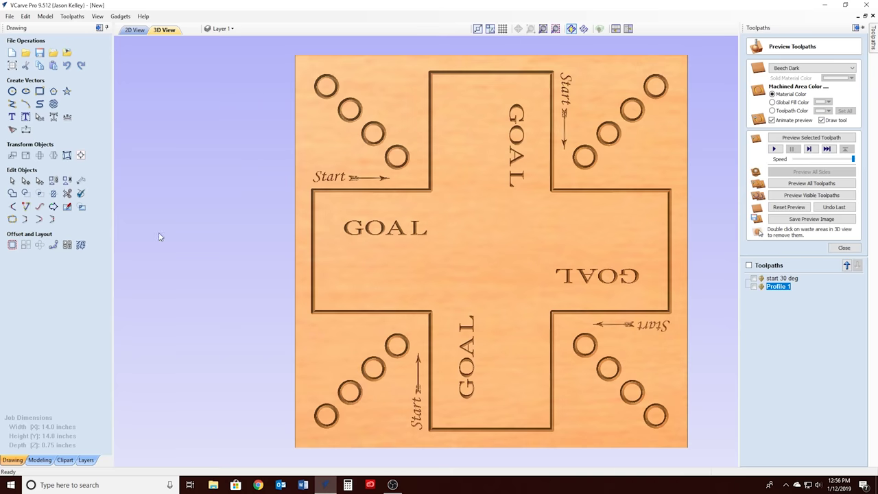
pyautogui.moveTo(531, 128)
pyautogui.mouseDown()
pyautogui.moveTo(402, 94)
pyautogui.moveTo(492, 103)
pyautogui.mouseUp()
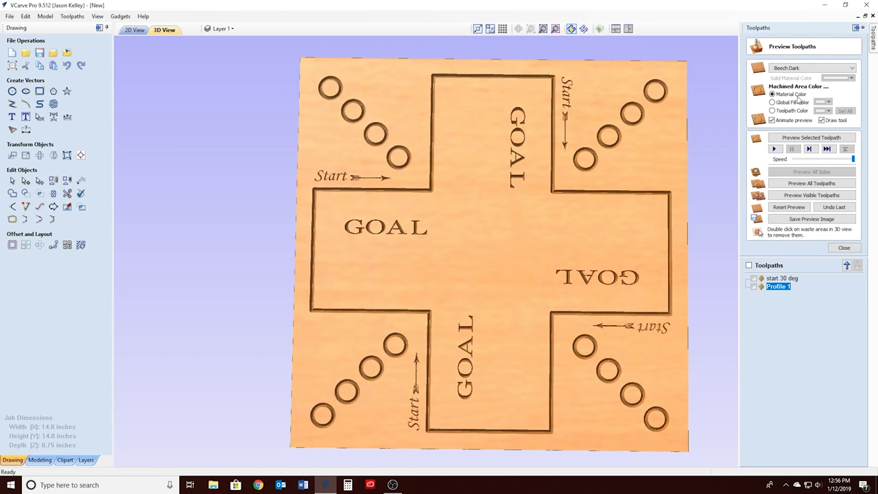
pyautogui.click(845, 247)
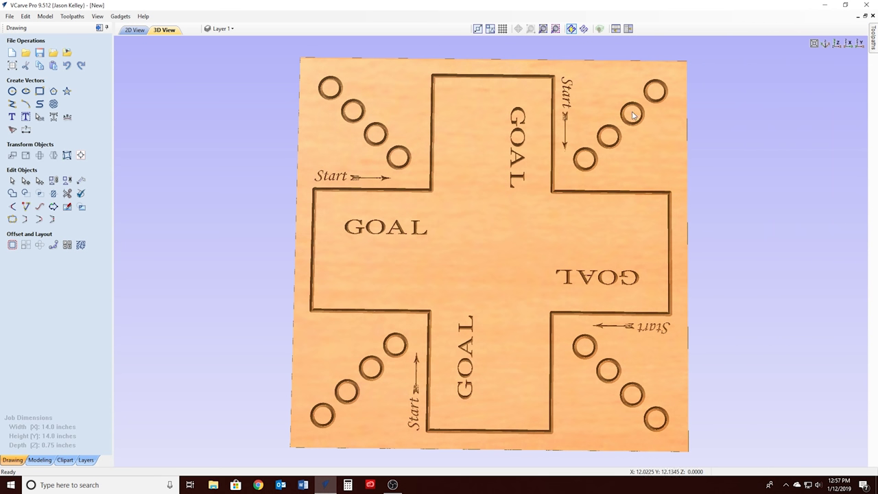
# - Zoom over the carved board in 3D, then return to the 2D drawing
pyautogui.scroll(2, 629, 117)
pyautogui.scroll(1, 629, 120)
pyautogui.scroll(-2, 629, 121)
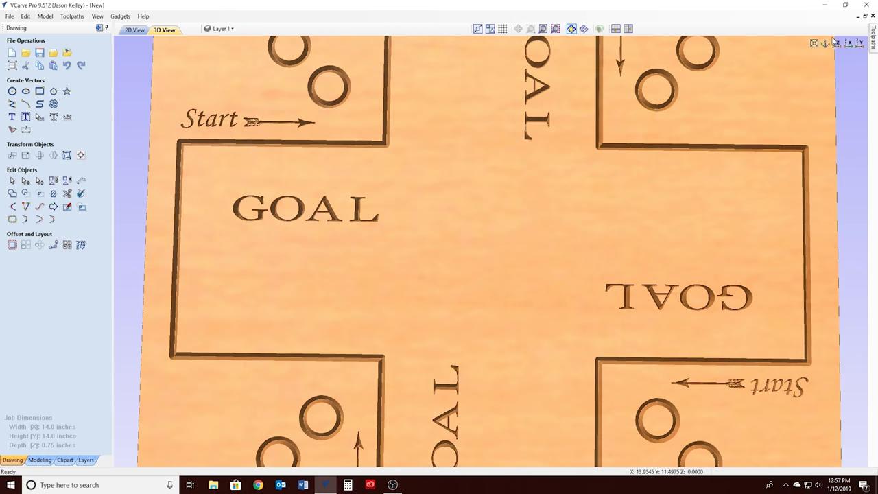
pyautogui.scroll(-1, 745, 129)
pyautogui.scroll(-3, 744, 129)
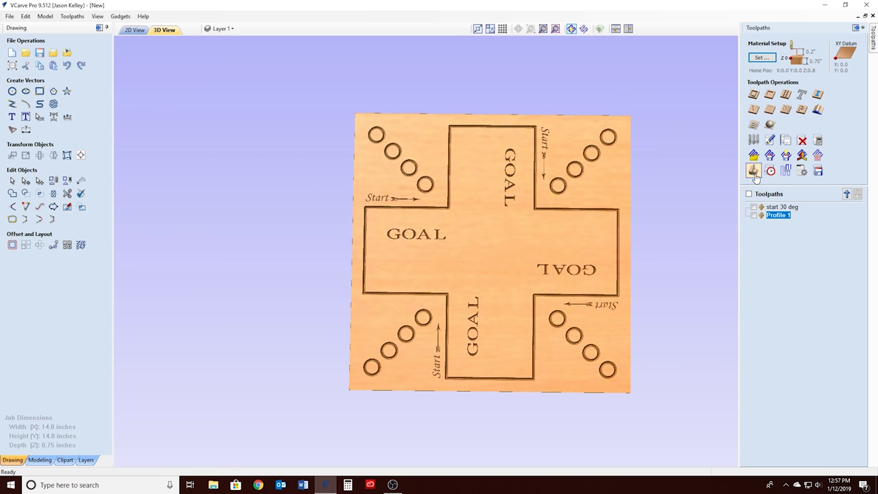
pyautogui.click(753, 172)
pyautogui.click(135, 30)
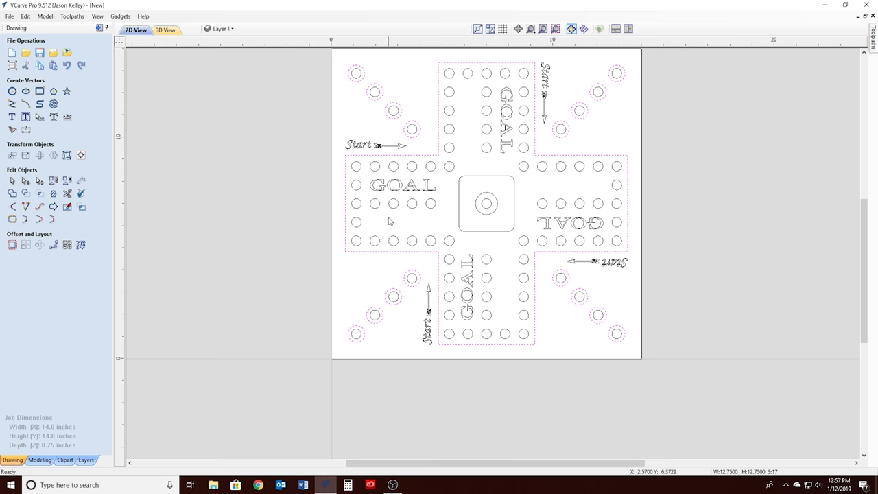
# - Look over the 2D layout and select the four top-left corner rings
pyautogui.scroll(5, 410, 118)
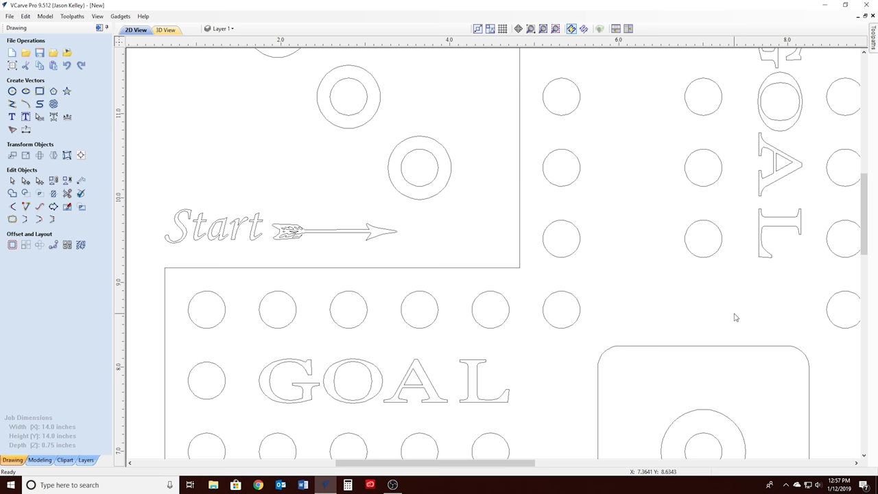
pyautogui.scroll(-3, 735, 317)
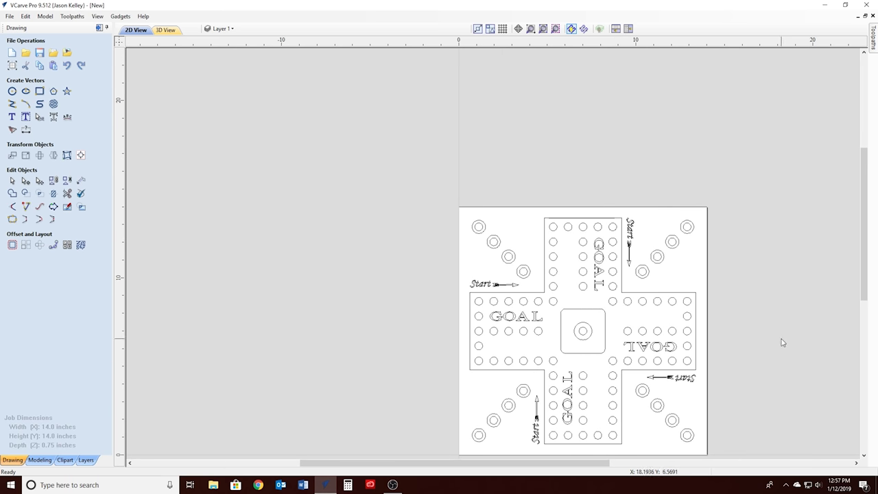
pyautogui.click(855, 463)
pyautogui.click(855, 463)
pyautogui.click(856, 463)
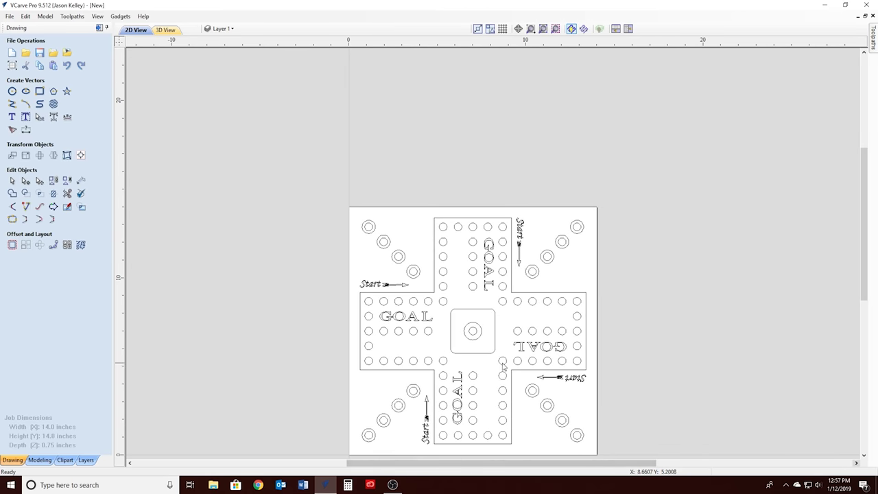
pyautogui.scroll(2, 453, 398)
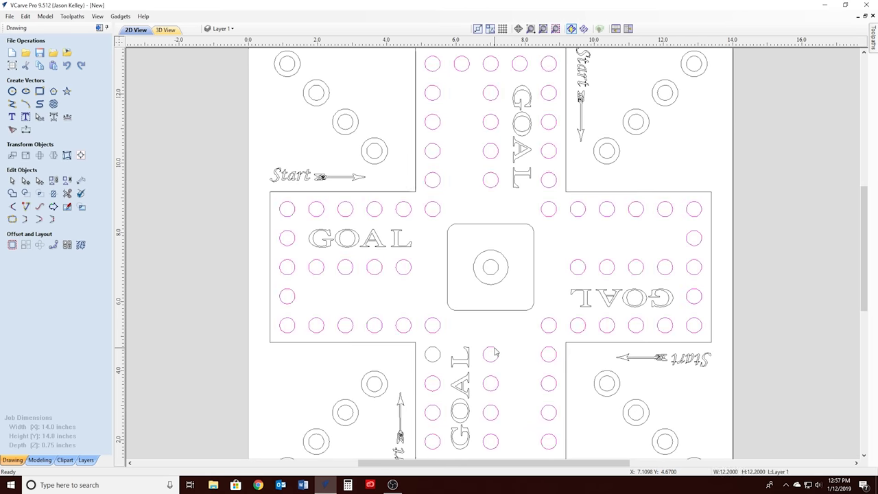
pyautogui.scroll(-1, 516, 332)
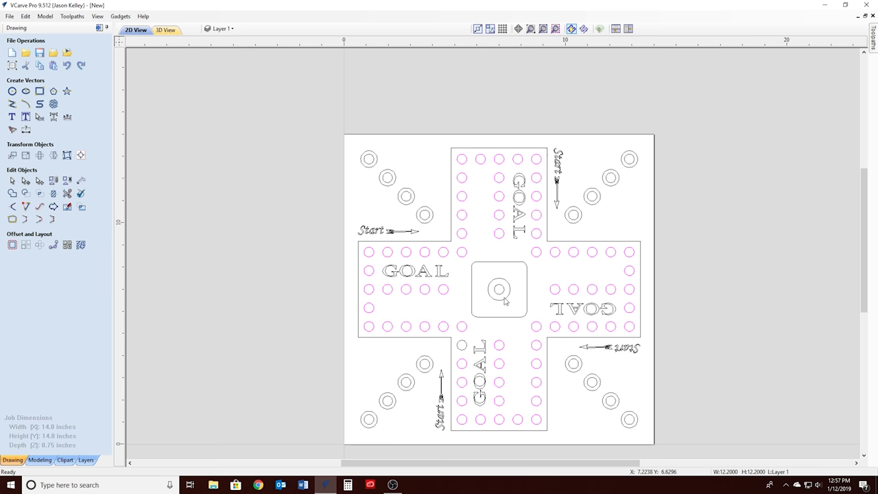
pyautogui.click(371, 160)
pyautogui.keyDown('shift'); pyautogui.click(387, 179); pyautogui.keyUp('shift')
pyautogui.keyDown('shift'); pyautogui.click(406, 201); pyautogui.keyUp('shift')
pyautogui.keyDown('shift'); pyautogui.click(425, 215); pyautogui.keyUp('shift')
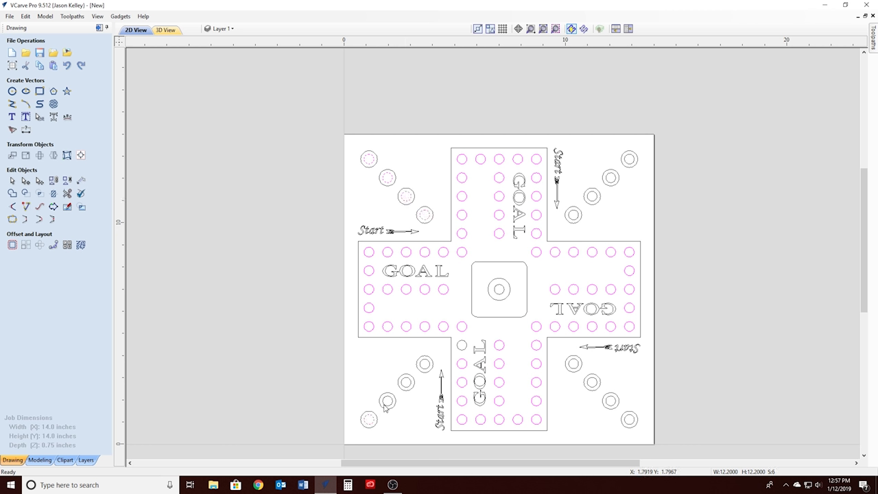
# - Add the bottom-left, top-right and bottom-right corner rings to the selection
pyautogui.keyDown('shift'); pyautogui.click(387, 400); pyautogui.keyUp('shift')
pyautogui.keyDown('shift'); pyautogui.click(407, 382); pyautogui.keyUp('shift')
pyautogui.keyDown('shift'); pyautogui.click(424, 364); pyautogui.keyUp('shift')
pyautogui.keyDown('shift'); pyautogui.click(573, 215); pyautogui.keyUp('shift')
pyautogui.keyDown('shift'); pyautogui.click(592, 196); pyautogui.keyUp('shift')
pyautogui.keyDown('shift'); pyautogui.click(614, 176); pyautogui.keyUp('shift')
pyautogui.keyDown('shift'); pyautogui.click(576, 369); pyautogui.keyUp('shift')
pyautogui.keyDown('shift'); pyautogui.click(591, 381); pyautogui.keyUp('shift')
pyautogui.keyDown('shift'); pyautogui.click(609, 402); pyautogui.keyUp('shift')
pyautogui.click(57, 181)
pyautogui.click(873, 41)
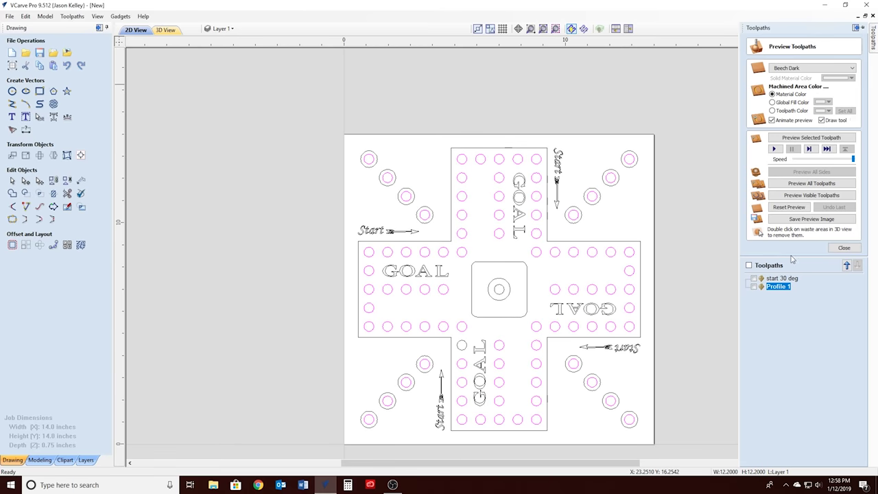
# - Rename the Profile 1 toolpath to 'borders 60 deg' and begin a new pocket toolpath
pyautogui.rightClick(777, 289)
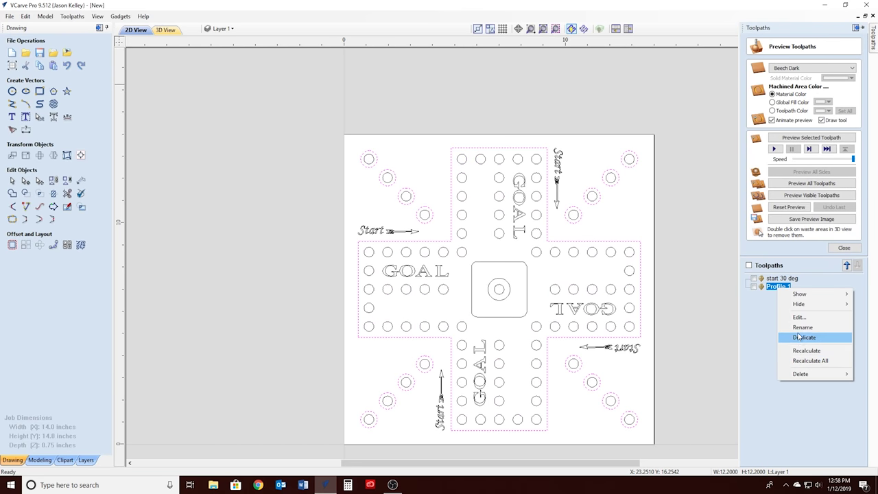
pyautogui.click(796, 329)
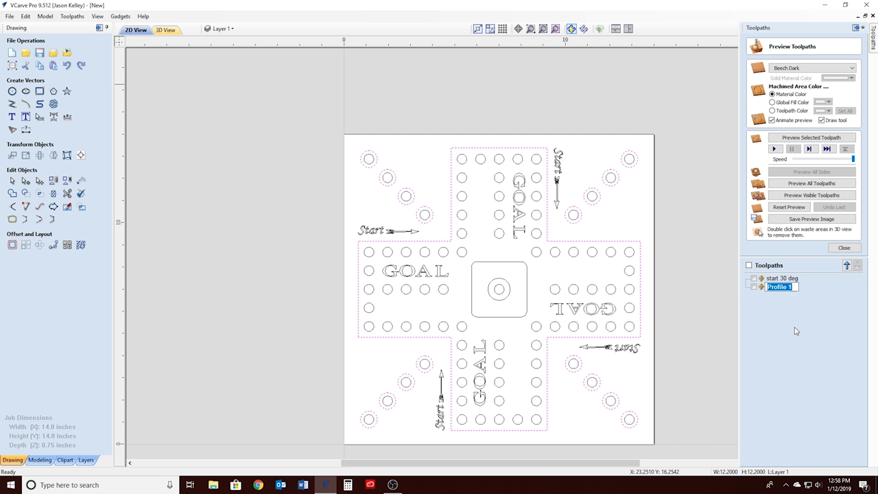
pyautogui.write('borders')
pyautogui.write(' 60')
pyautogui.write(' deg')
pyautogui.press('Return')
pyautogui.click(575, 252)
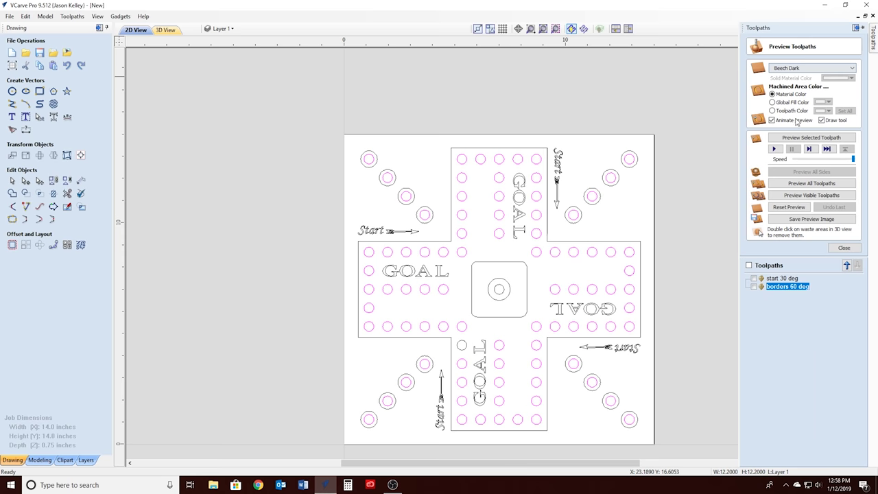
pyautogui.click(844, 250)
# - Set the peg-hole pocket cut depth and choose the 0.25-inch End Mill
pyautogui.click(770, 97)
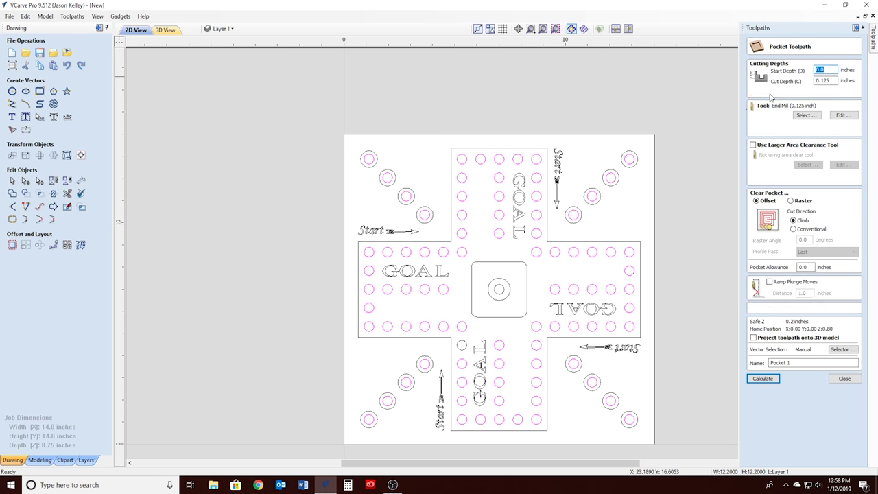
pyautogui.moveTo(833, 81); pyautogui.dragTo(806, 81)
pyautogui.write('.2')
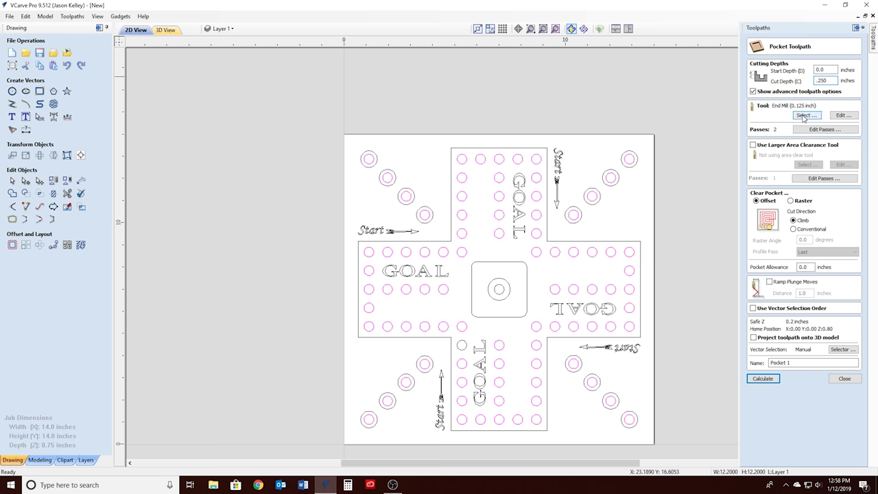
pyautogui.click(804, 115)
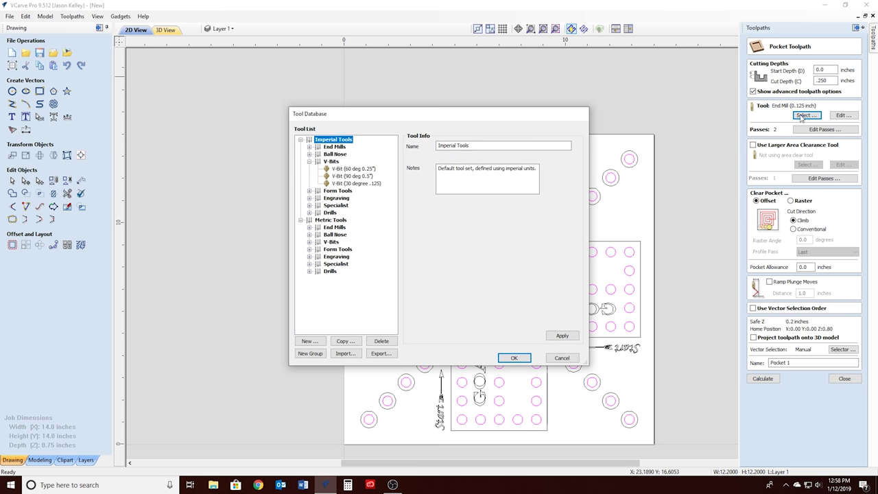
pyautogui.click(309, 147)
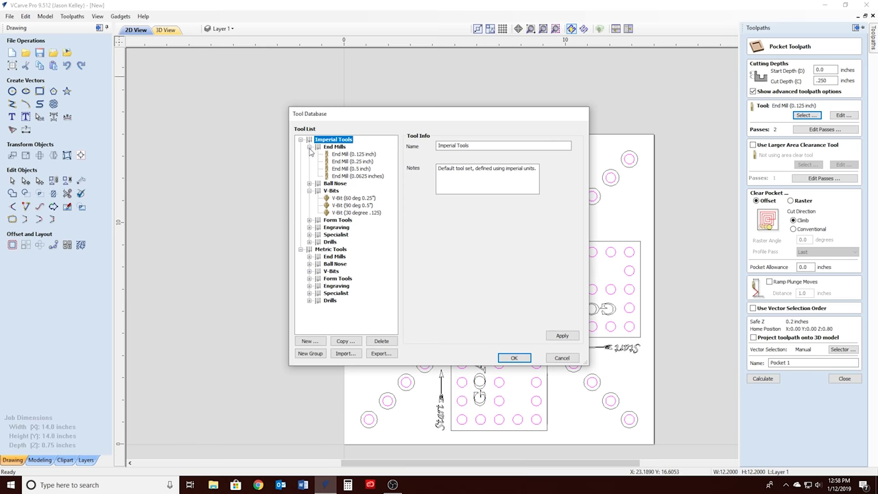
pyautogui.click(343, 162)
# - Give the end mill feed rate 80 and plunge rate 70, then calculate the pocket
pyautogui.doubleClick(484, 312)
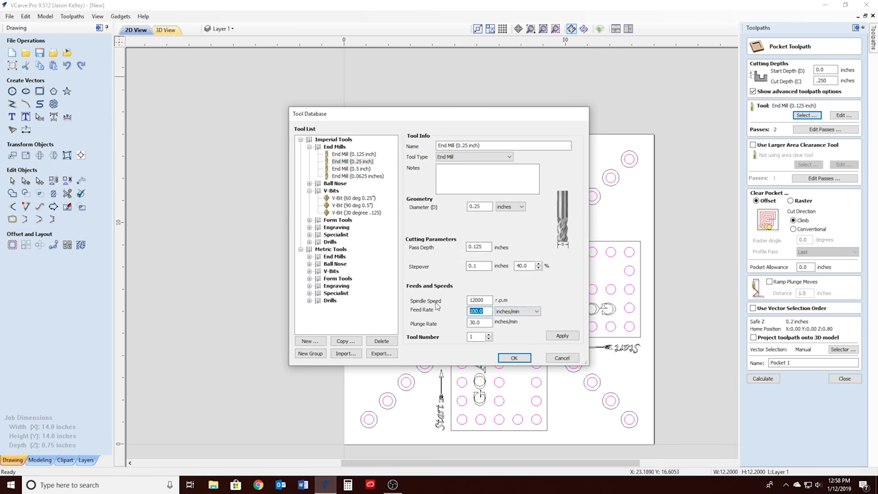
pyautogui.write('80')
pyautogui.doubleClick(484, 321)
pyautogui.write('70')
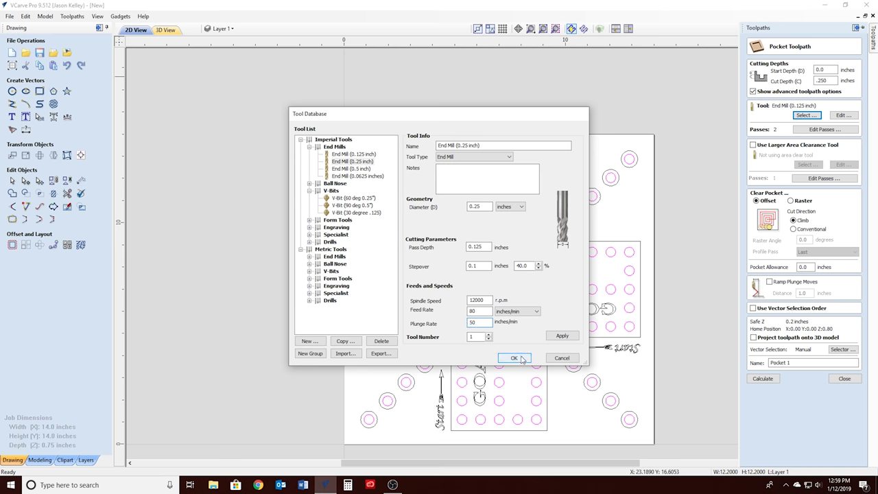
pyautogui.click(514, 358)
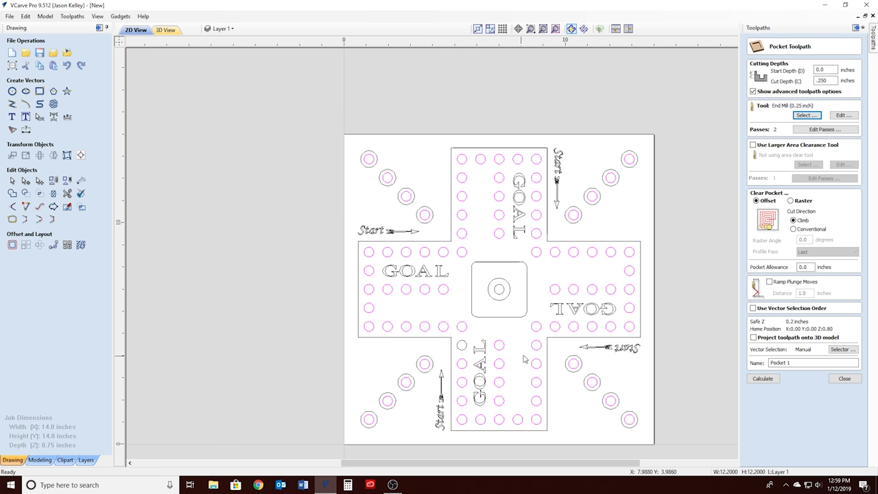
pyautogui.click(763, 379)
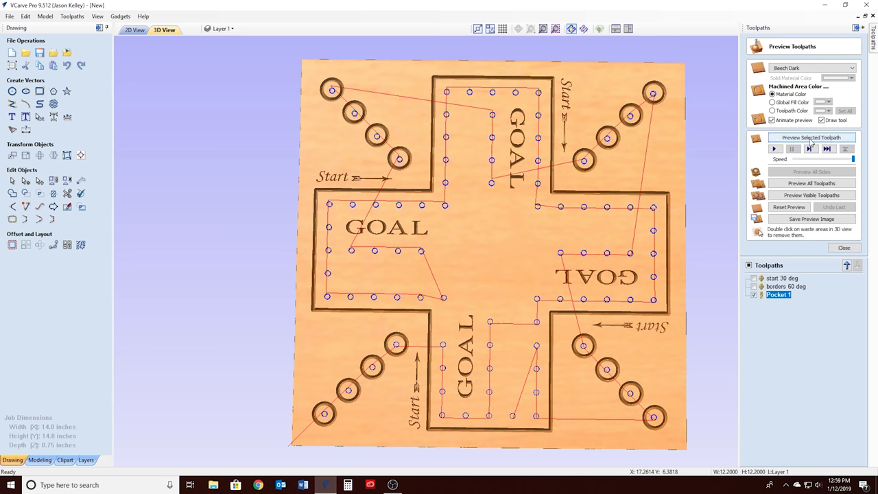
# - Preview all toolpaths and orbit the 3D board to inspect the pocketed peg holes
pyautogui.click(812, 183)
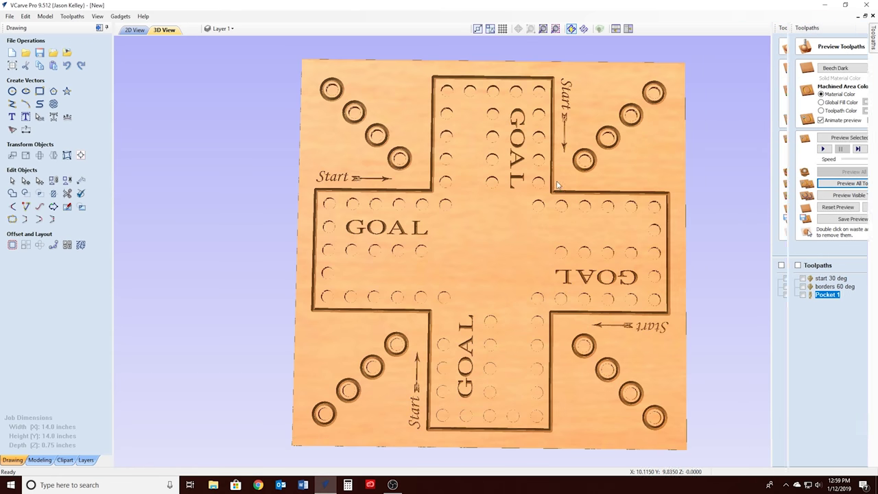
pyautogui.moveTo(609, 159)
pyautogui.mouseDown()
pyautogui.moveTo(426, 192)
pyautogui.moveTo(390, 156)
pyautogui.mouseUp()
pyautogui.scroll(3, 390, 156)
pyautogui.scroll(2, 390, 156)
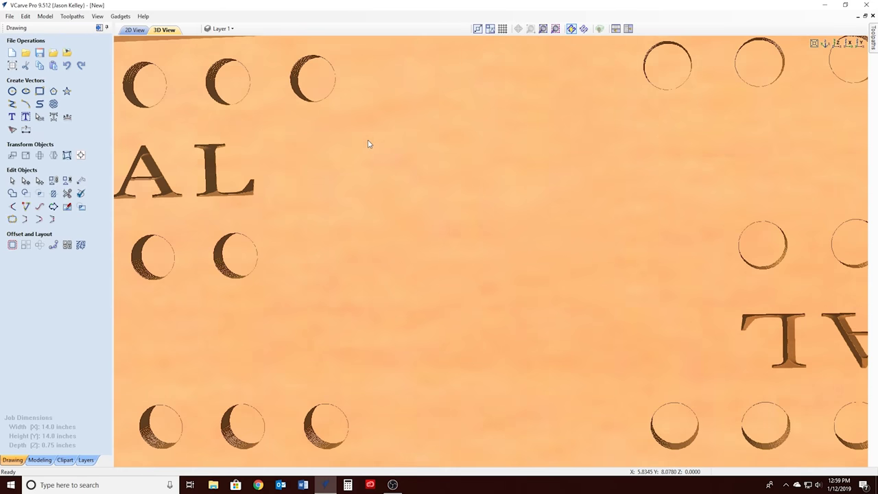
pyautogui.scroll(-3, 368, 144)
pyautogui.scroll(2, 412, 174)
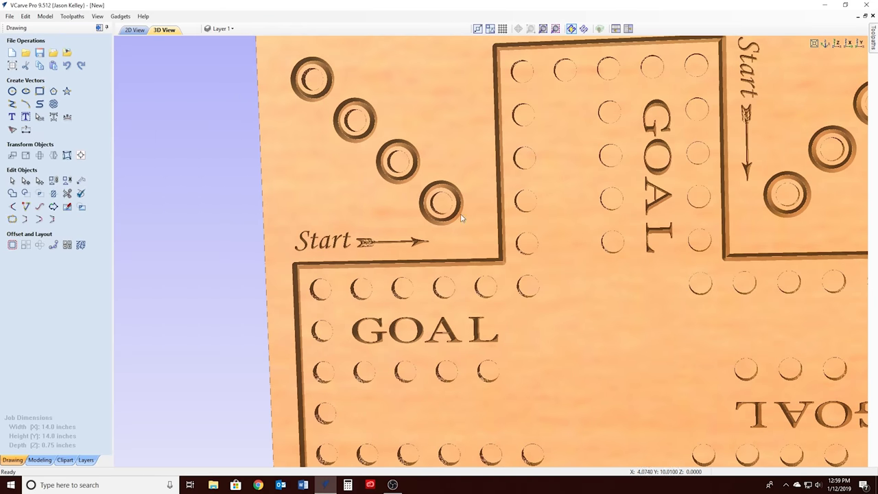
pyautogui.scroll(1, 412, 175)
pyautogui.scroll(1, 411, 174)
pyautogui.moveTo(429, 196)
pyautogui.mouseDown()
pyautogui.moveTo(480, 210)
pyautogui.moveTo(551, 207)
pyautogui.moveTo(628, 117)
pyautogui.moveTo(636, 82)
pyautogui.mouseUp()
pyautogui.scroll(1, 636, 82)
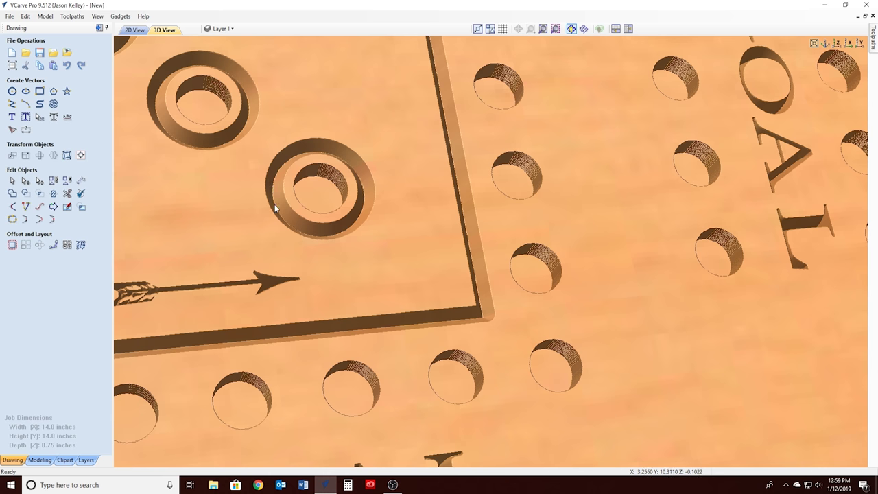
pyautogui.scroll(-2, 274, 208)
pyautogui.scroll(-2, 295, 214)
pyautogui.scroll(-2, 304, 215)
pyautogui.scroll(-1, 557, 351)
pyautogui.scroll(-3, 603, 329)
pyautogui.moveTo(670, 422)
pyautogui.mouseDown()
pyautogui.moveTo(572, 334)
pyautogui.moveTo(716, 233)
pyautogui.moveTo(591, 384)
pyautogui.moveTo(414, 335)
pyautogui.moveTo(443, 299)
pyautogui.mouseUp()
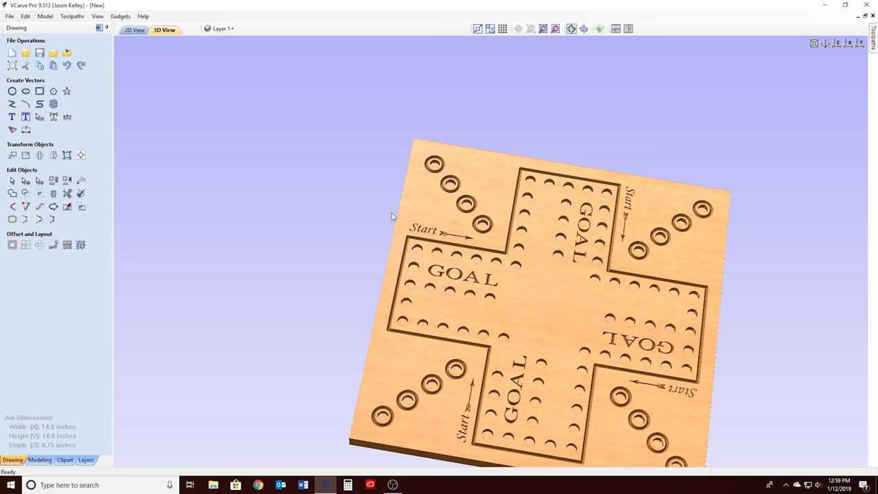
pyautogui.moveTo(741, 286)
pyautogui.mouseDown()
pyautogui.moveTo(562, 351)
pyautogui.moveTo(748, 178)
pyautogui.mouseUp()
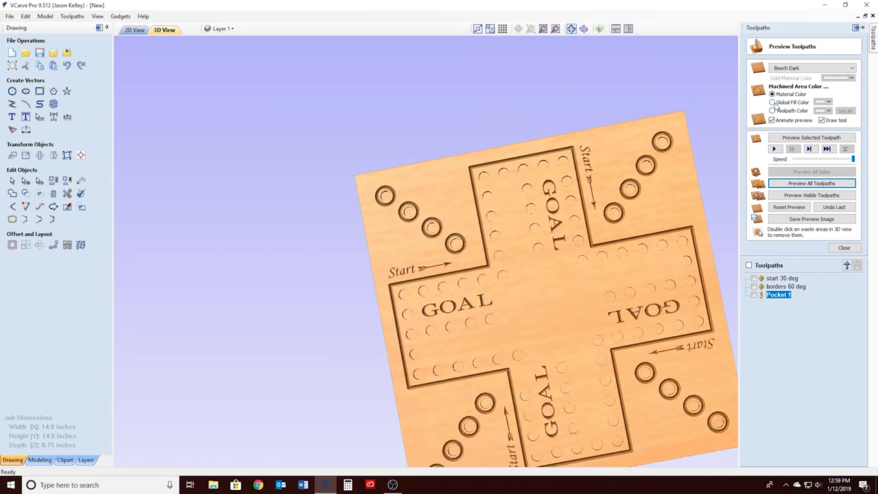
# - Shade machined areas in one global dark colour, inspect again, and return to 2D view
pyautogui.click(773, 102)
pyautogui.rightClick(348, 484)
pyautogui.click(296, 261)
pyautogui.moveTo(296, 261)
pyautogui.mouseDown()
pyautogui.moveTo(596, 307)
pyautogui.moveTo(528, 372)
pyautogui.mouseUp()
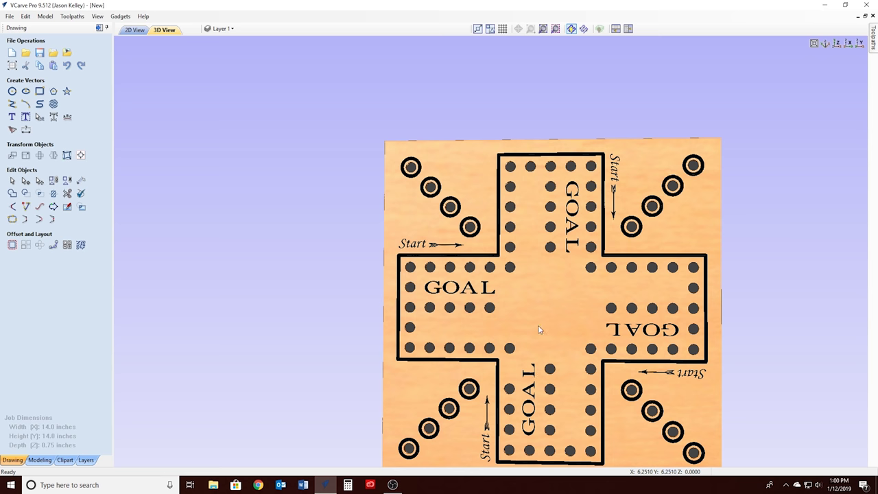
pyautogui.moveTo(557, 318)
pyautogui.mouseDown()
pyautogui.moveTo(405, 357)
pyautogui.moveTo(787, 292)
pyautogui.moveTo(510, 295)
pyautogui.moveTo(551, 98)
pyautogui.moveTo(453, 26)
pyautogui.moveTo(439, 107)
pyautogui.mouseUp()
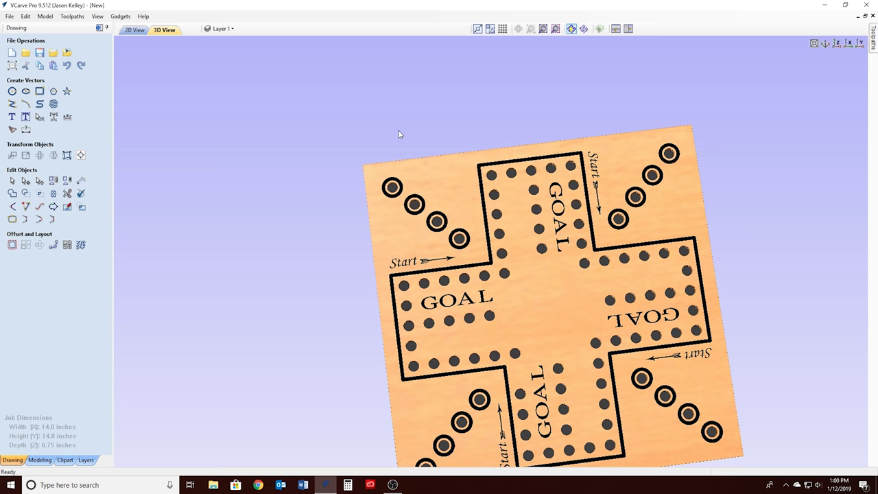
pyautogui.click(136, 31)
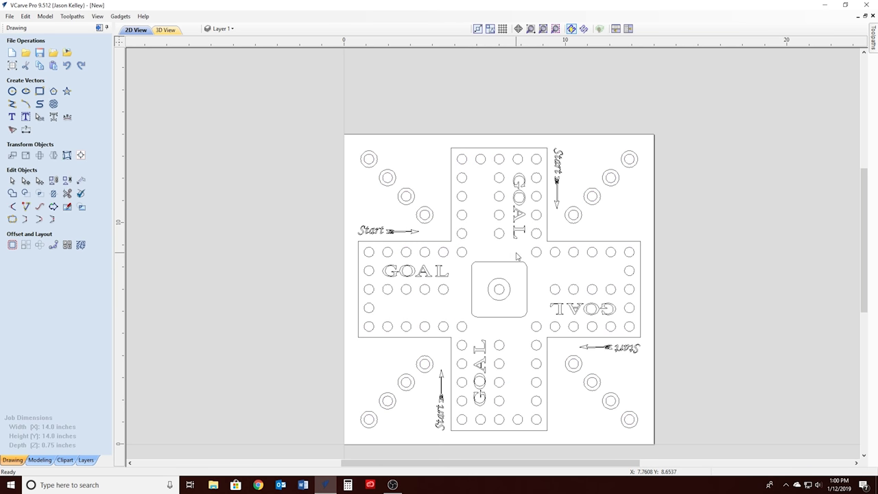
# - Select the centre circle and rename Pocket 1 to 'marble holes .25'
pyautogui.scroll(3, 515, 293)
pyautogui.click(492, 255)
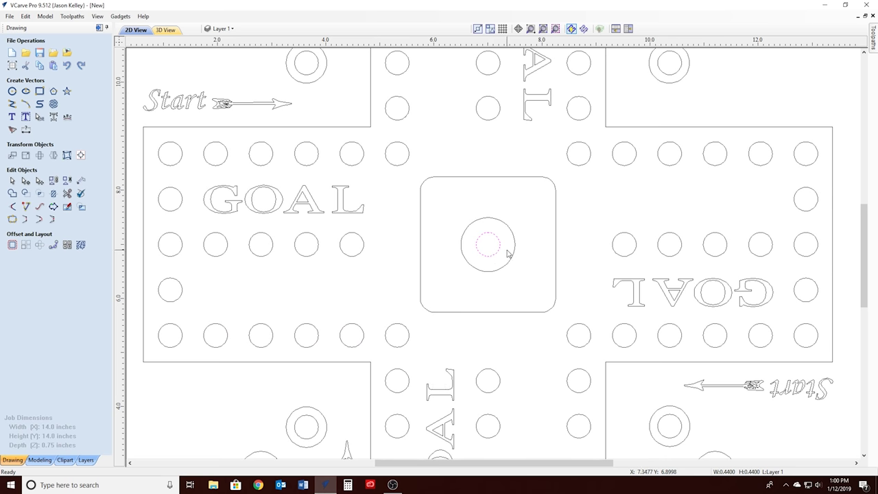
pyautogui.click(873, 41)
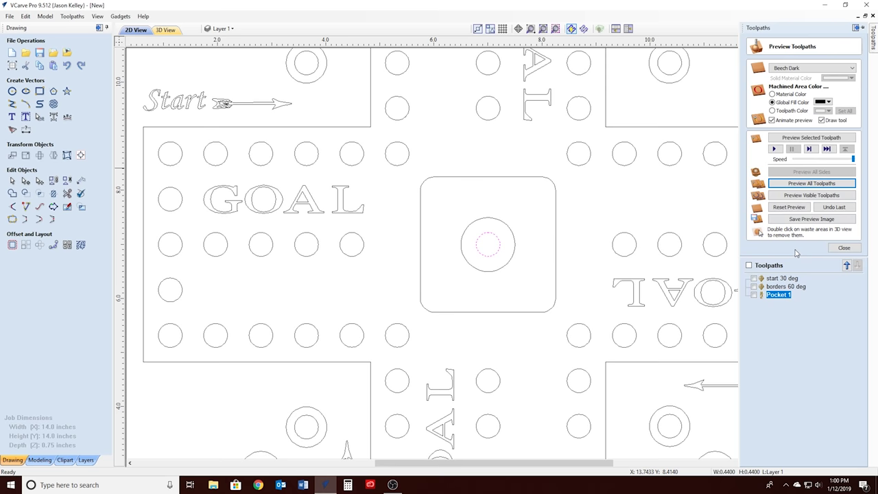
pyautogui.rightClick(775, 297)
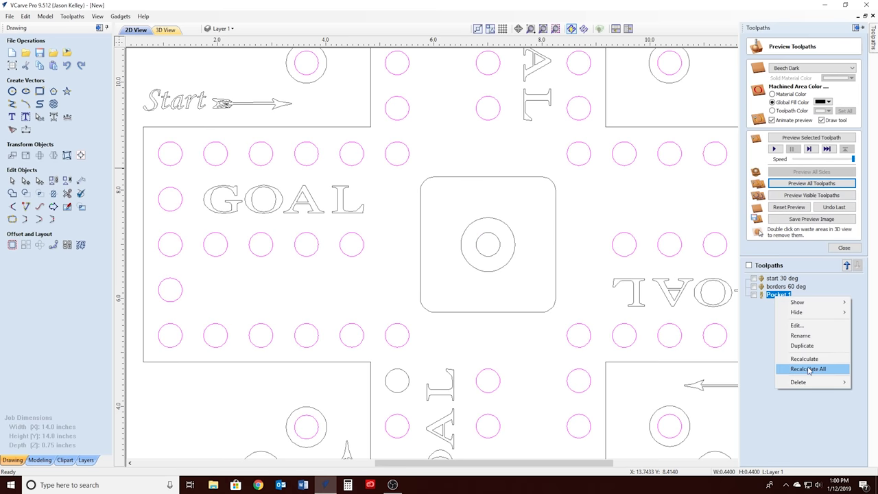
pyautogui.click(802, 336)
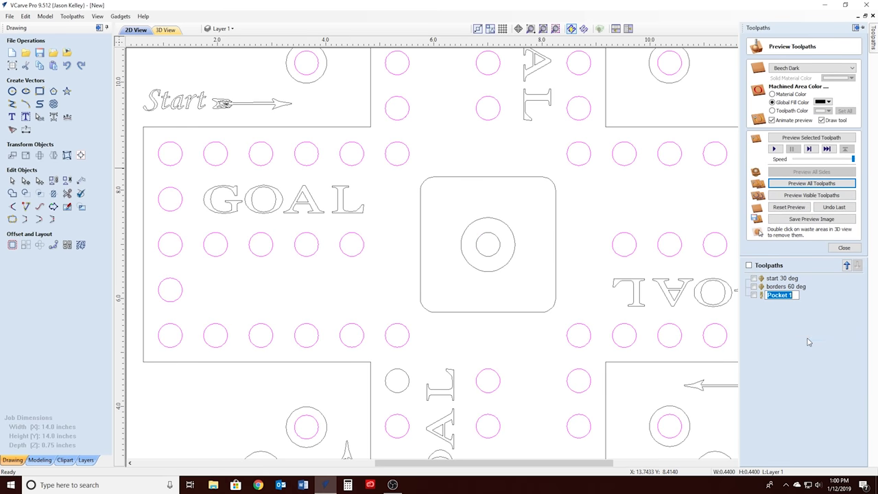
pyautogui.write('marble holes ')
pyautogui.write('.25')
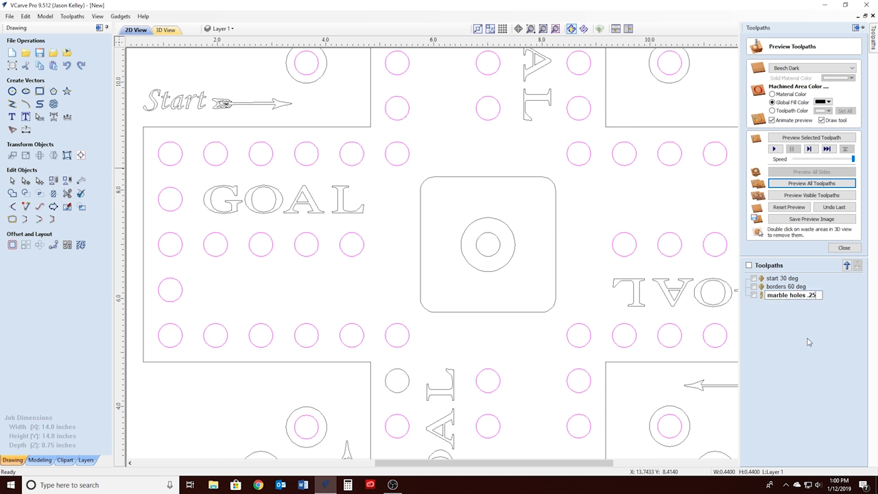
pyautogui.press('Return')
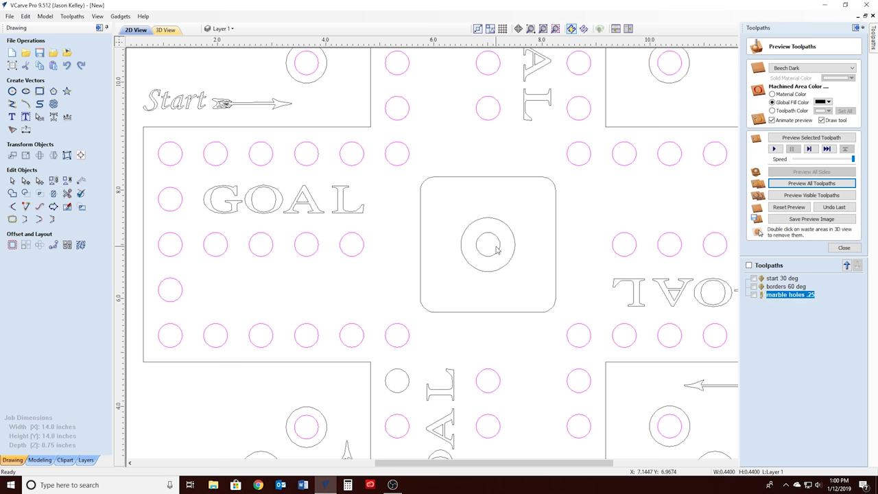
# - Reselect the small centre circle and close the preview to reach toolpath operations
pyautogui.click(500, 247)
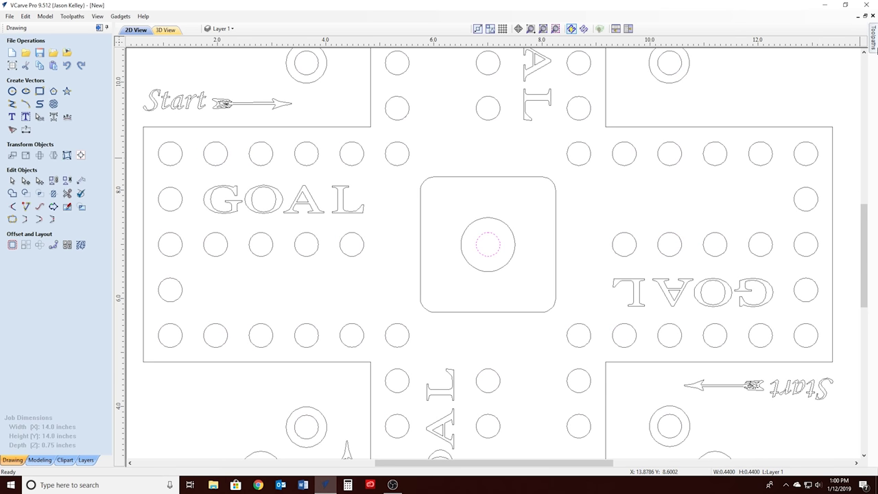
pyautogui.click(873, 39)
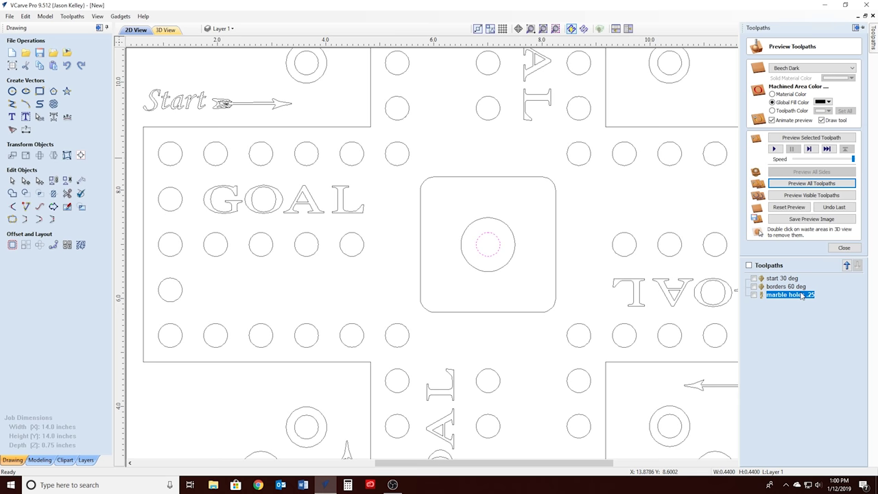
pyautogui.click(848, 249)
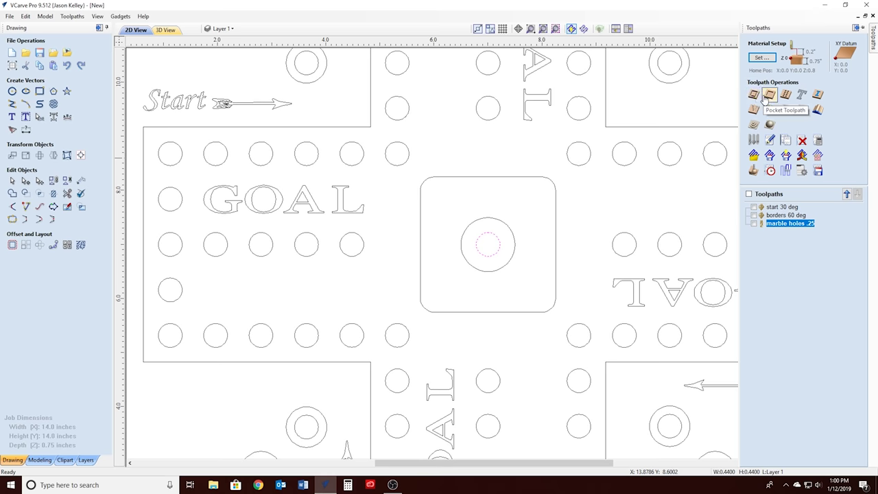
# - Calculate the centre-circle pocket, rename it 'cender pocket .25', and hide its path lines
pyautogui.click(766, 97)
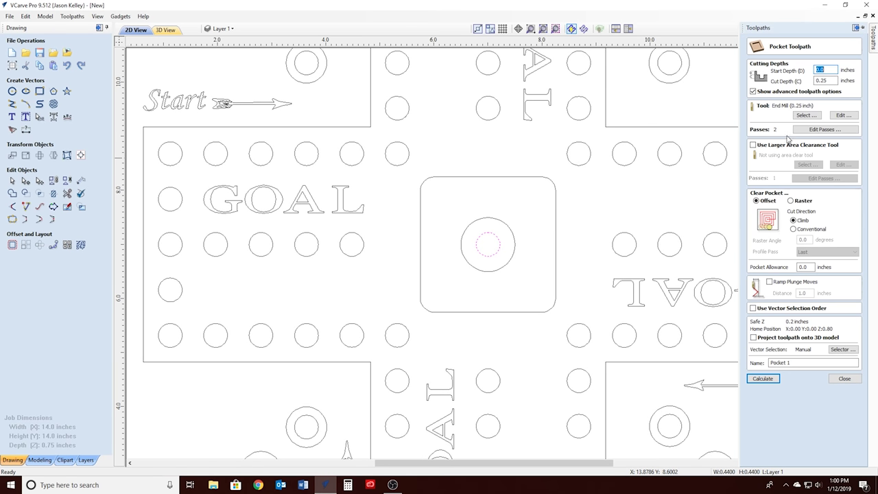
pyautogui.click(762, 378)
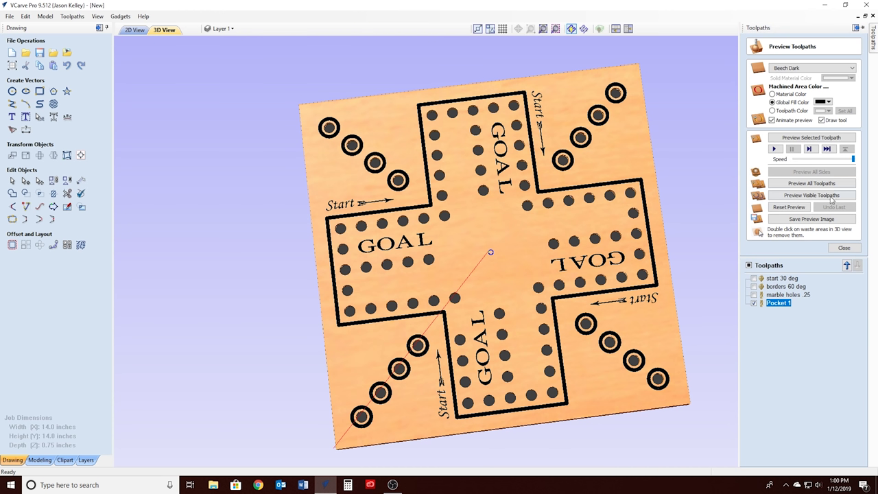
pyautogui.rightClick(774, 306)
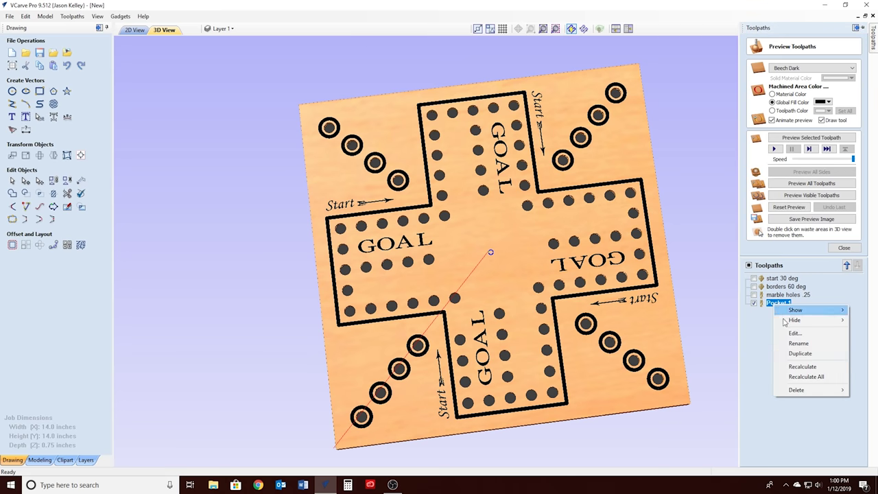
pyautogui.click(792, 354)
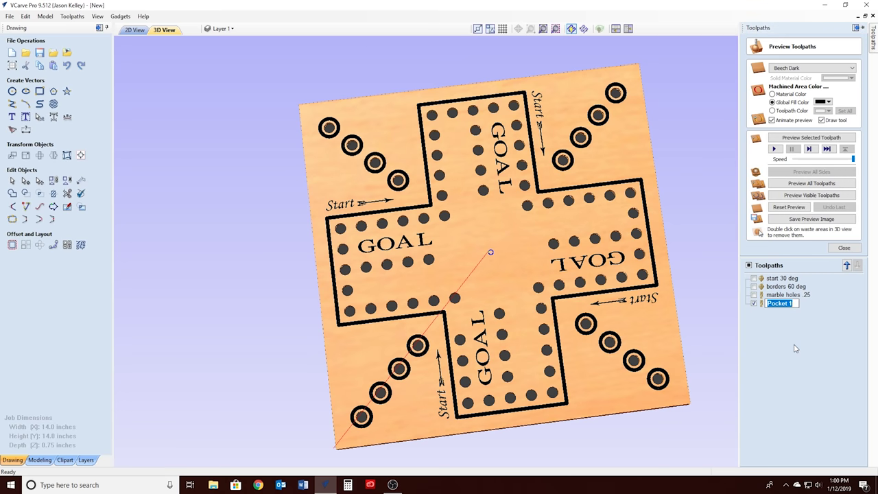
pyautogui.write('cender pocke')
pyautogui.write('.25')
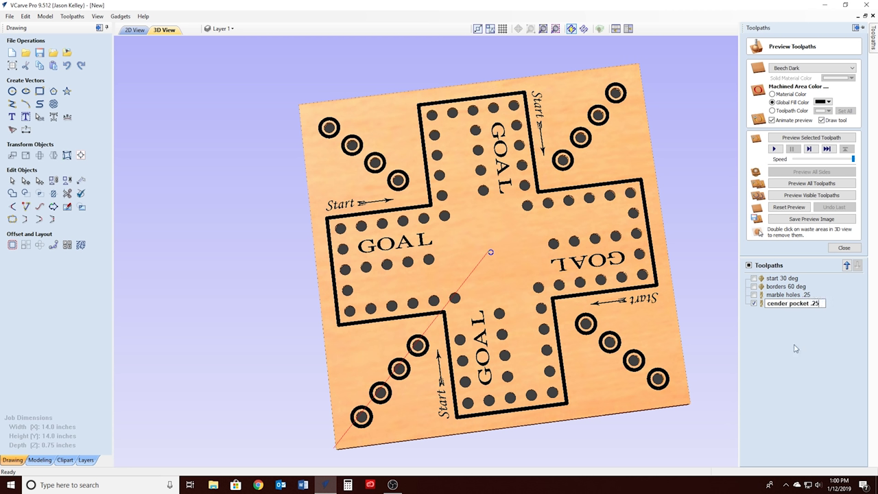
pyautogui.press('Return')
pyautogui.click(754, 304)
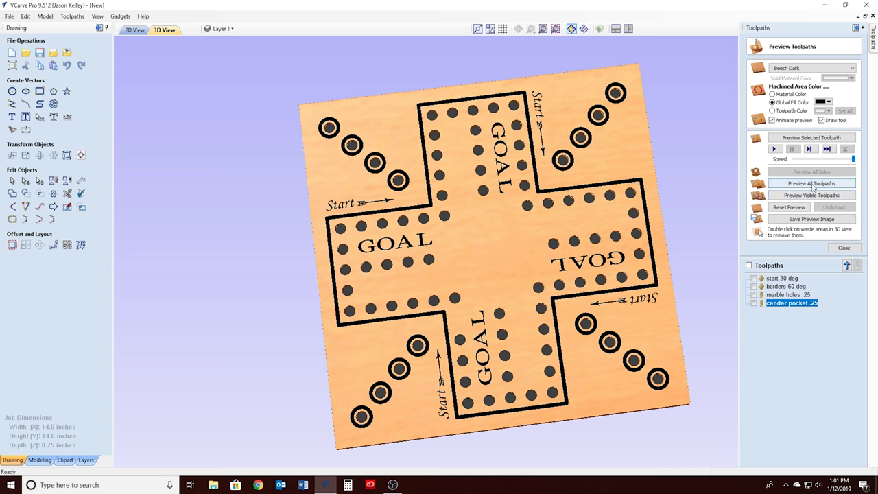
# - Preview all toolpaths carved on the board
pyautogui.click(848, 255)
pyautogui.click(753, 171)
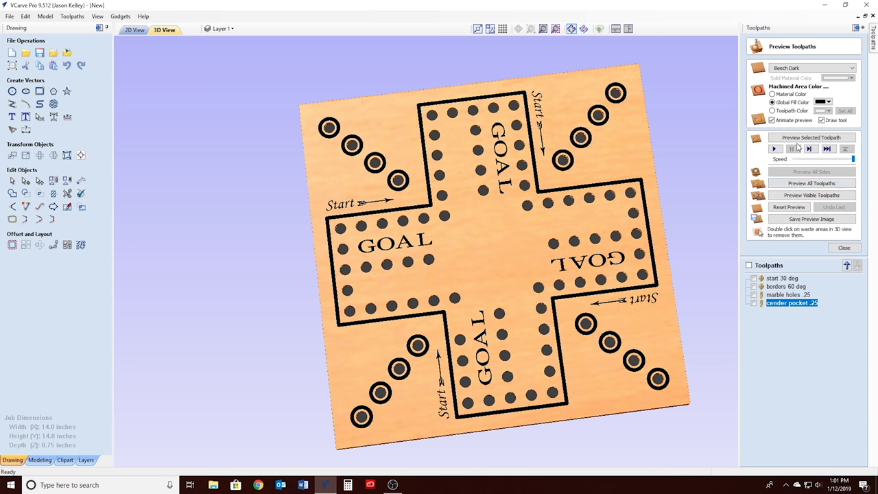
pyautogui.click(815, 184)
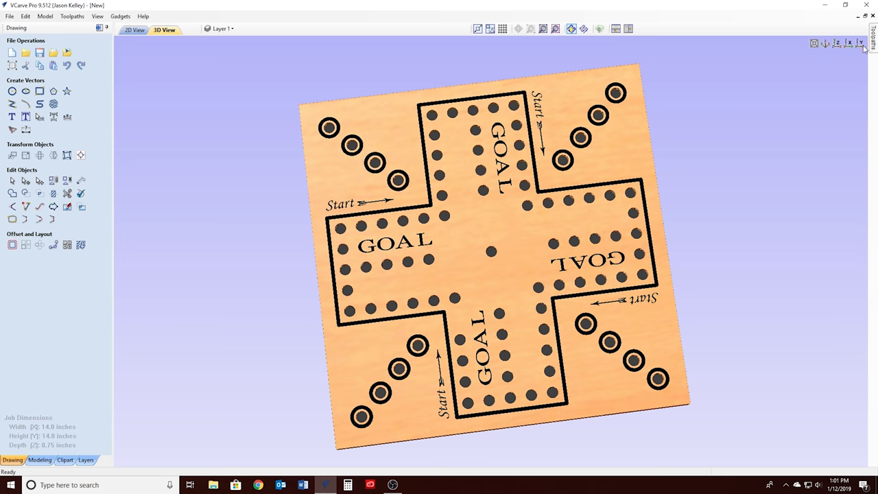
pyautogui.click(844, 246)
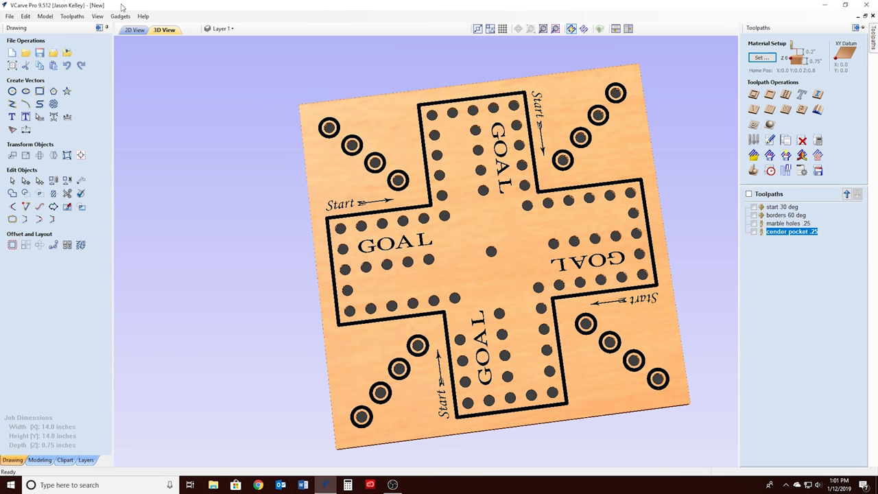
# - In 2D view, select the centre rounded square with its circle for a new pocket
pyautogui.click(135, 30)
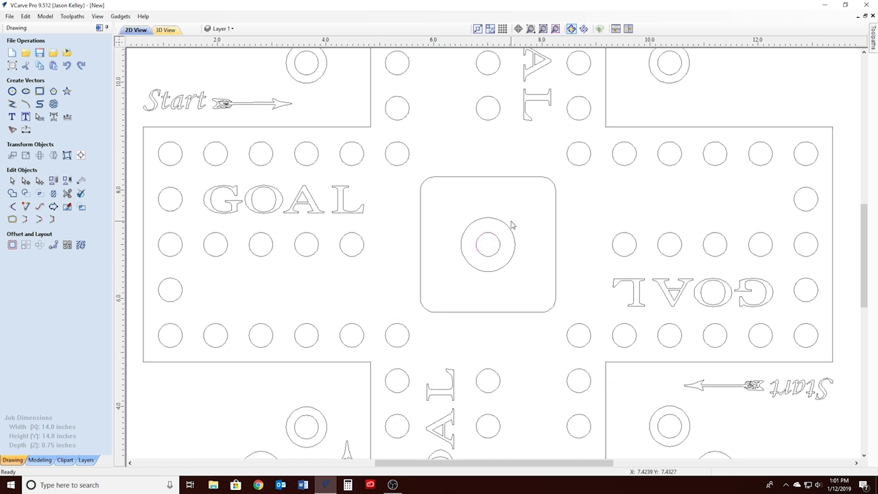
pyautogui.click(512, 177)
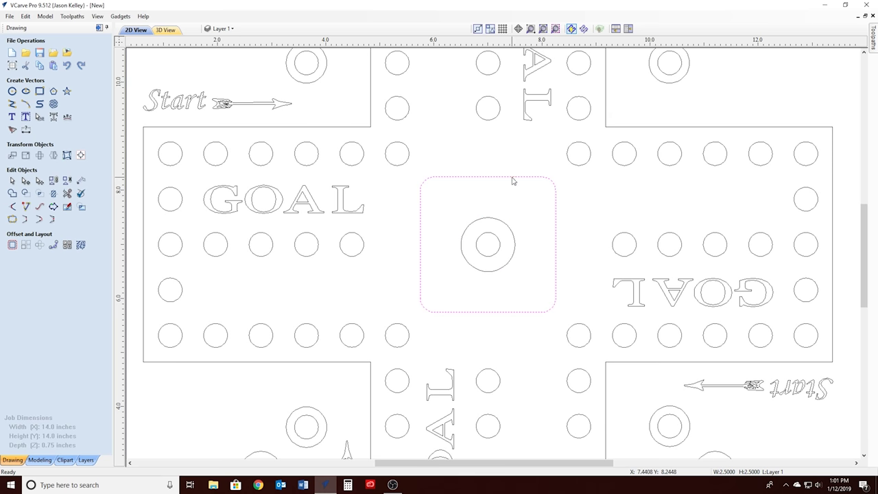
pyautogui.click(428, 159)
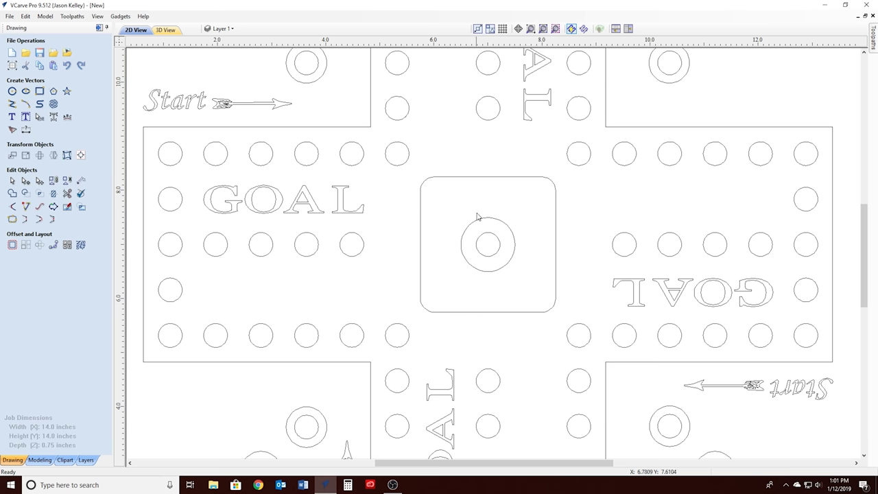
pyautogui.click(491, 178)
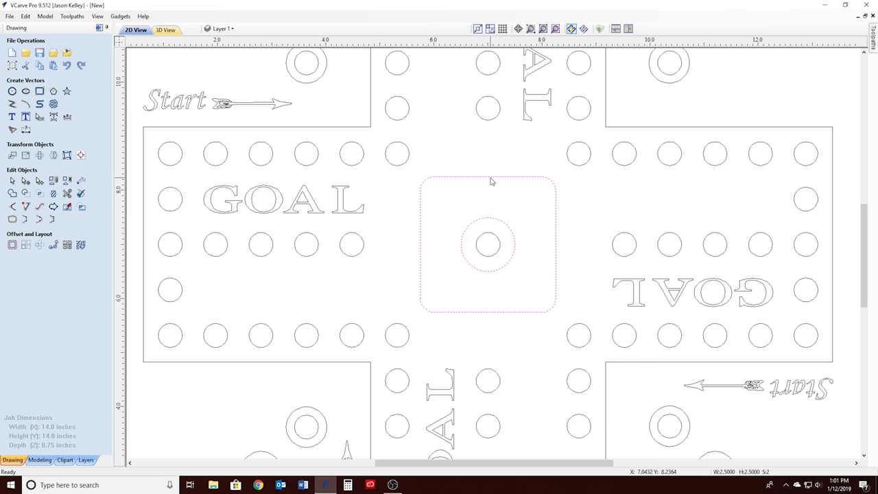
pyautogui.click(770, 96)
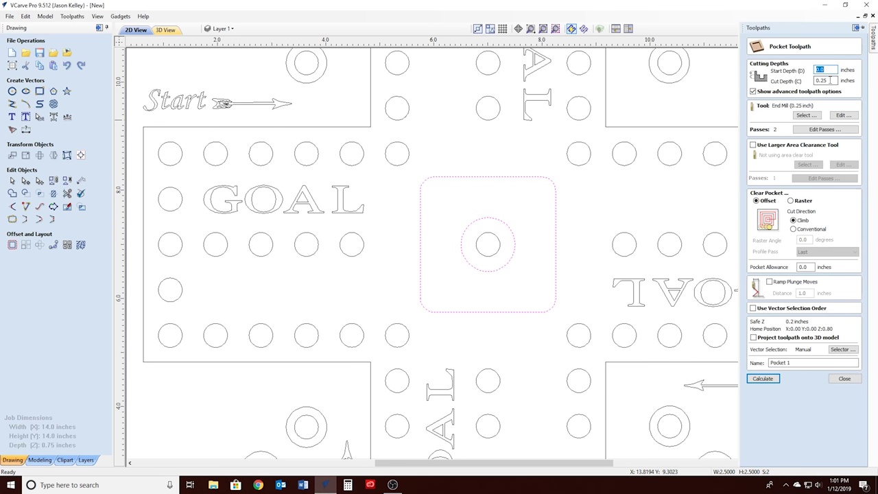
# - Set the centre-square pocket depth to 0.125 inch, calculate it, and re-run the preview
pyautogui.press('BackSpace')
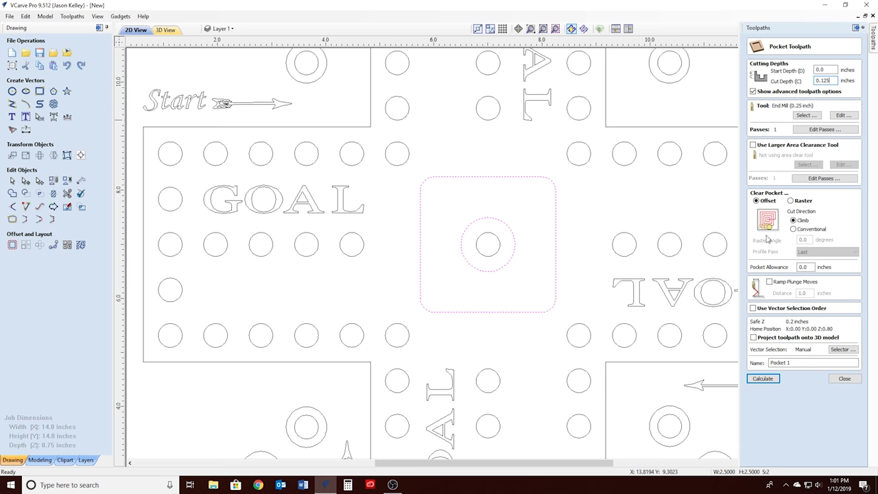
pyautogui.click(763, 378)
pyautogui.click(803, 207)
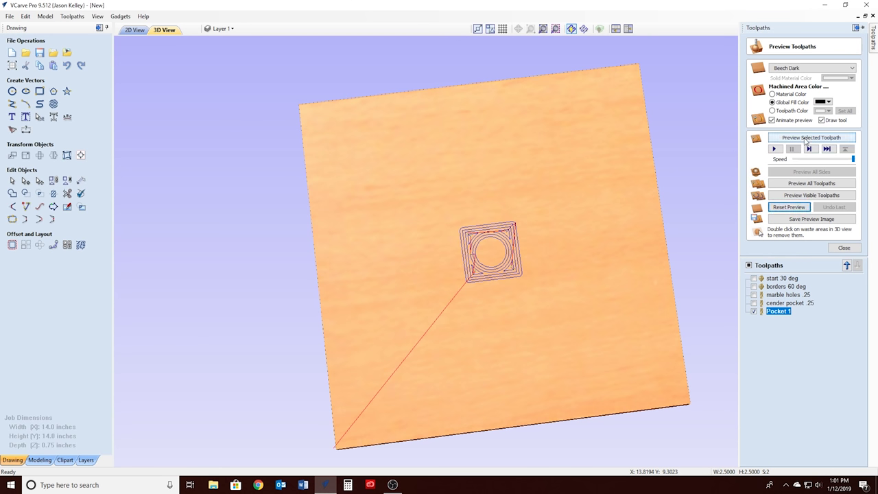
pyautogui.click(813, 183)
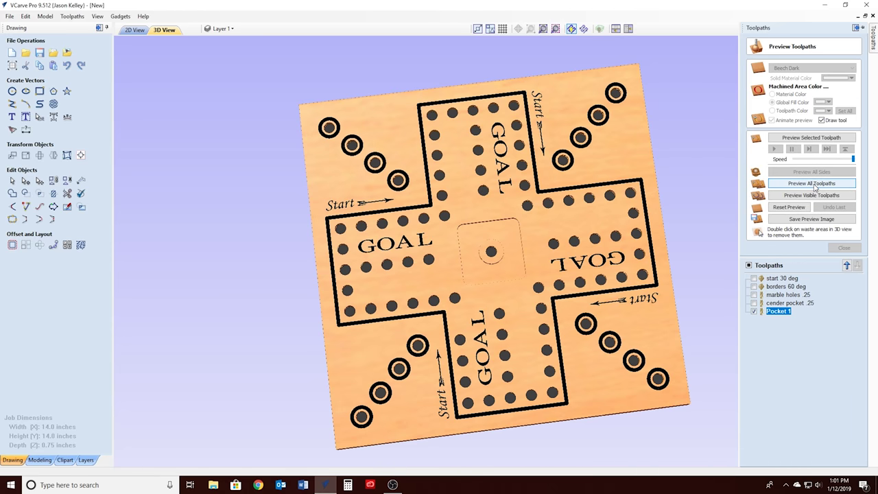
# - Orbit the 3D preview to inspect the recessed centre square, then return to 2D and deselect
pyautogui.moveTo(598, 382); pyautogui.dragTo(501, 302)
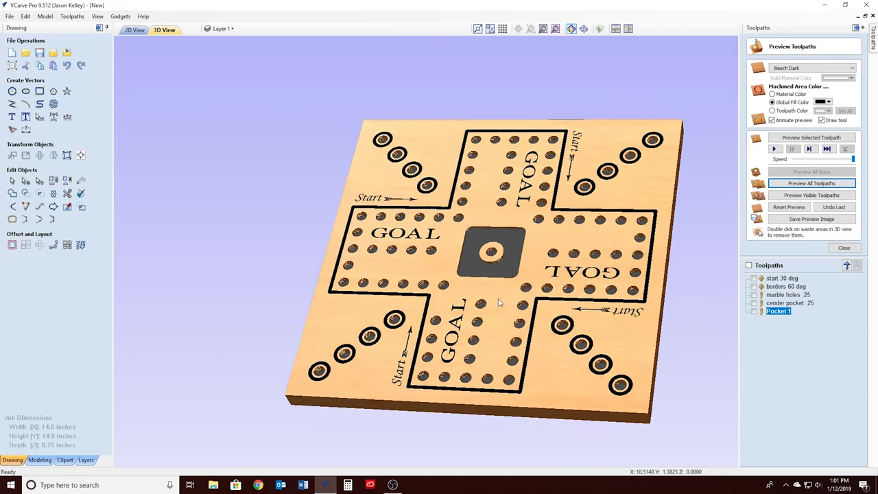
pyautogui.moveTo(388, 255)
pyautogui.mouseDown()
pyautogui.moveTo(542, 307)
pyautogui.moveTo(363, 178)
pyautogui.moveTo(788, 373)
pyautogui.mouseUp()
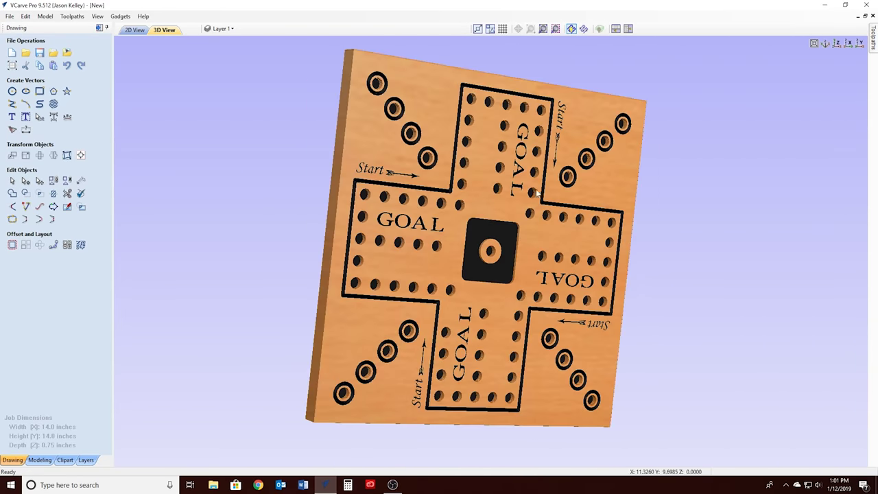
pyautogui.click(837, 43)
pyautogui.scroll(5, 495, 288)
pyautogui.moveTo(496, 289)
pyautogui.mouseDown()
pyautogui.moveTo(482, 248)
pyautogui.moveTo(496, 281)
pyautogui.moveTo(410, 179)
pyautogui.moveTo(702, 354)
pyautogui.moveTo(729, 329)
pyautogui.moveTo(439, 364)
pyautogui.moveTo(463, 189)
pyautogui.moveTo(480, 176)
pyautogui.moveTo(402, 275)
pyautogui.mouseUp()
pyautogui.scroll(-3, 529, 268)
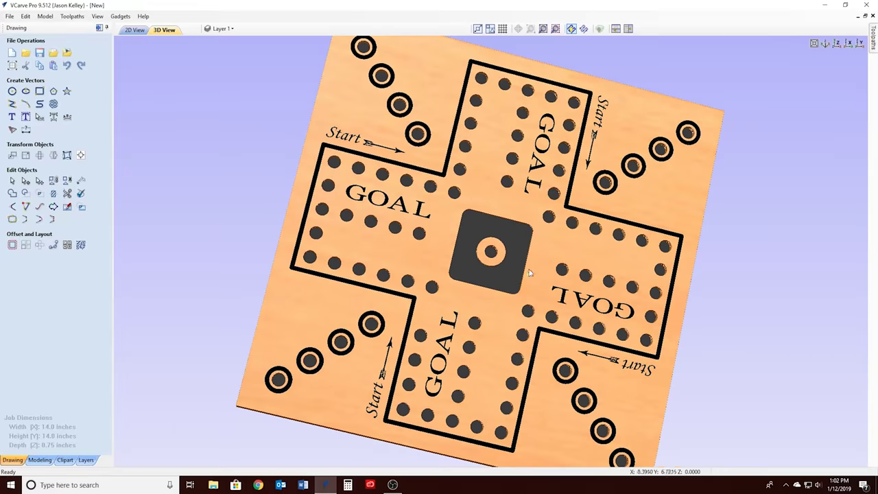
pyautogui.moveTo(529, 271)
pyautogui.mouseDown()
pyautogui.moveTo(418, 314)
pyautogui.moveTo(431, 350)
pyautogui.moveTo(450, 329)
pyautogui.mouseUp()
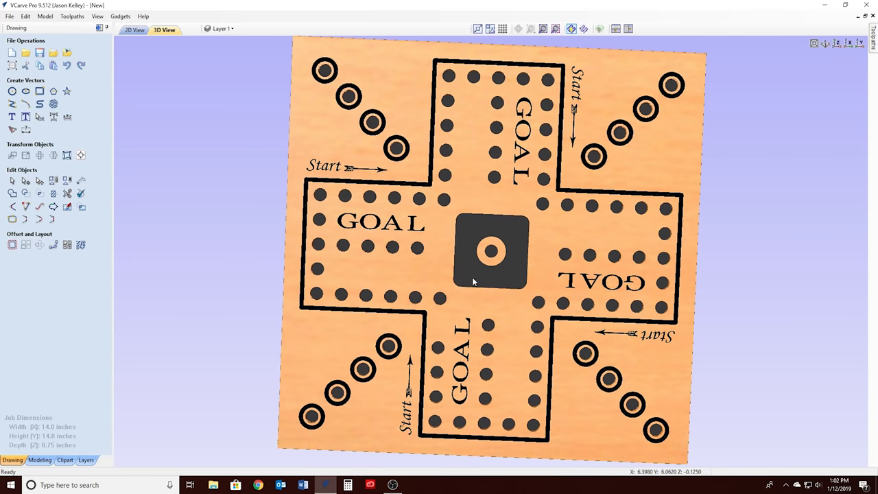
pyautogui.press('F2')
pyautogui.click(506, 216)
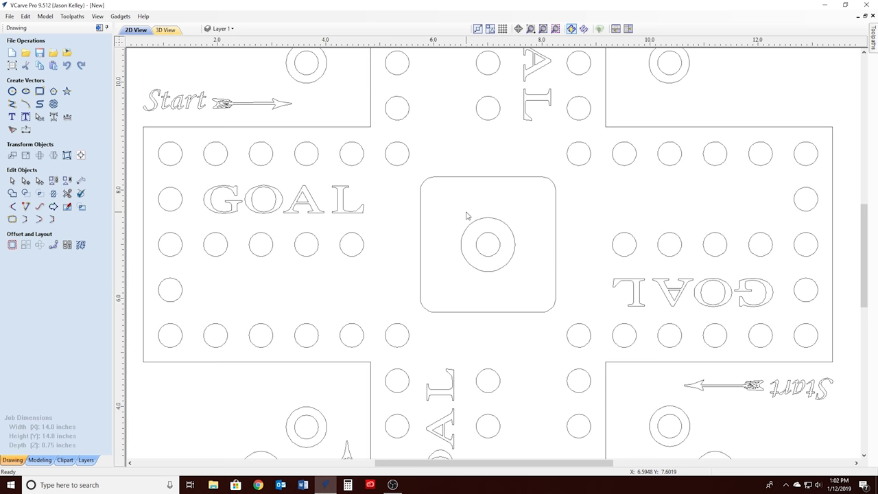
# - Rename Pocket 1 to 'center pocket .25' and switch to the 3D view
pyautogui.scroll(-3, 466, 216)
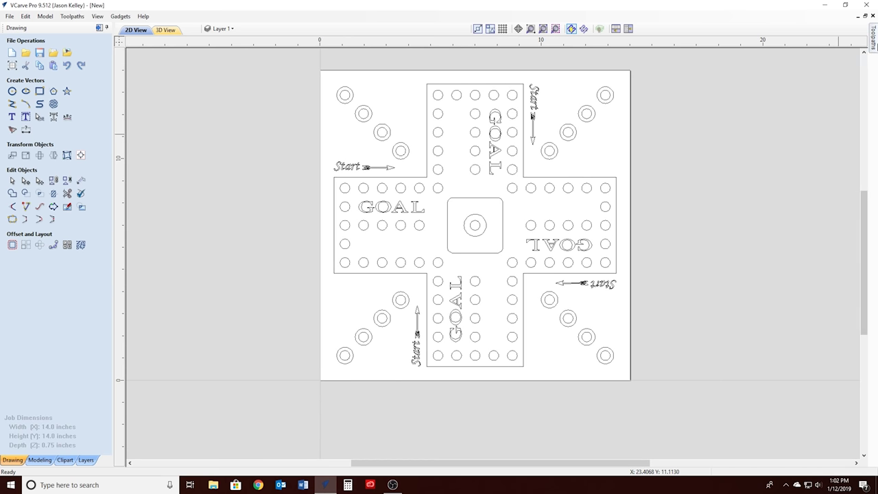
pyautogui.click(874, 38)
pyautogui.rightClick(776, 311)
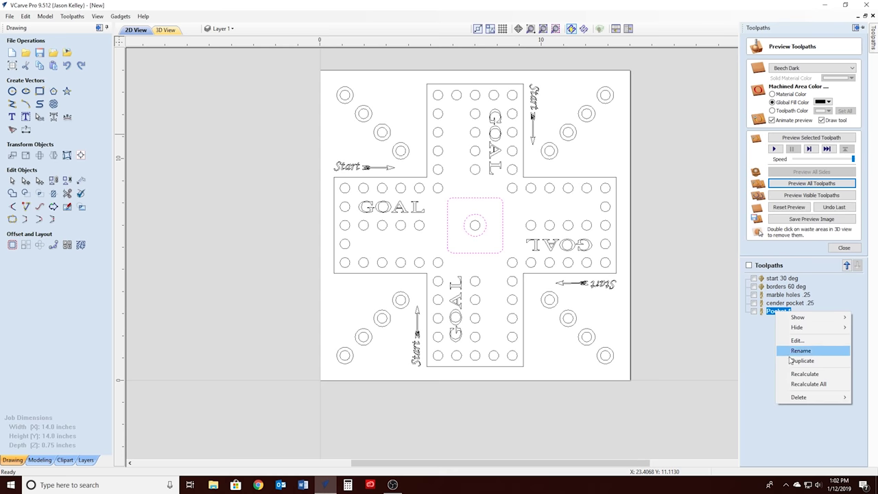
pyautogui.click(816, 350)
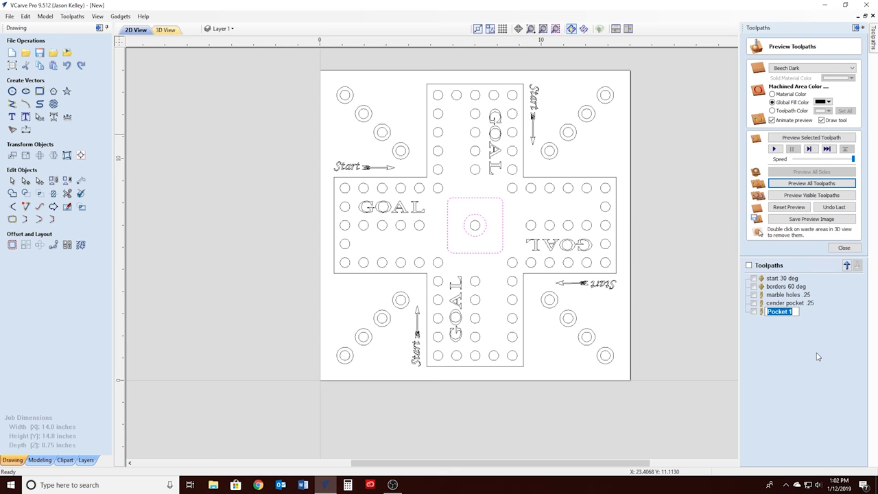
pyautogui.write('center pocket .')
pyautogui.write('25')
pyautogui.press('Return')
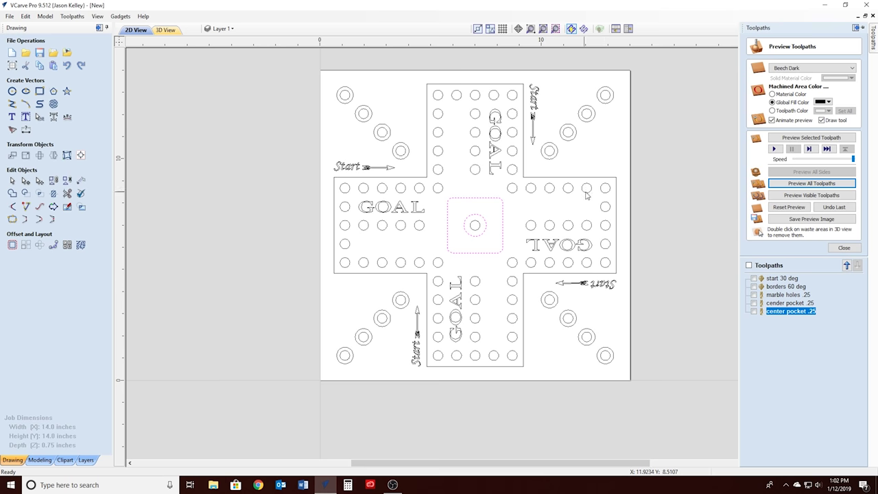
pyautogui.click(598, 162)
pyautogui.click(165, 30)
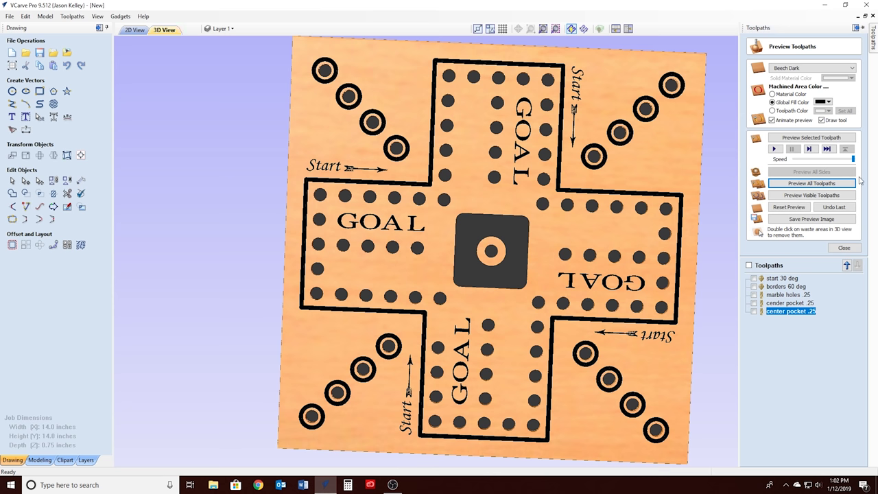
# - Show machined areas in material colour and orbit around the fully carved board
pyautogui.click(856, 27)
pyautogui.moveTo(873, 39)
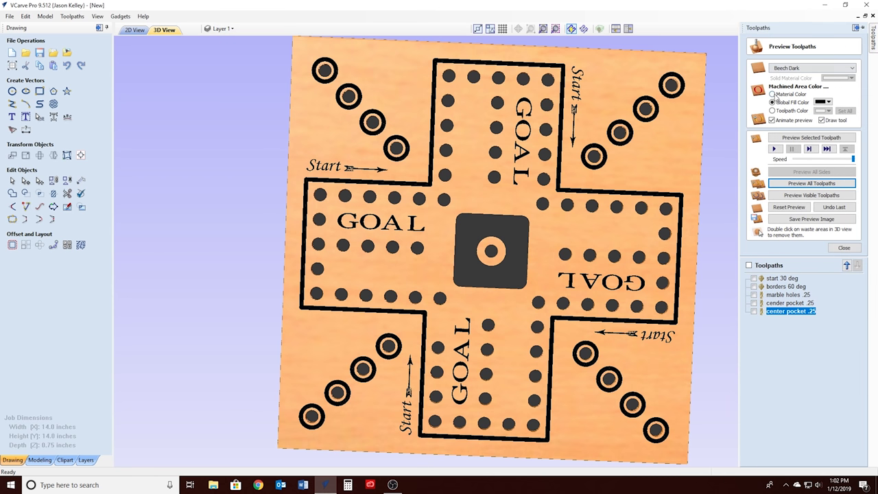
pyautogui.click(773, 94)
pyautogui.moveTo(588, 259)
pyautogui.mouseDown()
pyautogui.moveTo(542, 270)
pyautogui.moveTo(477, 264)
pyautogui.mouseUp()
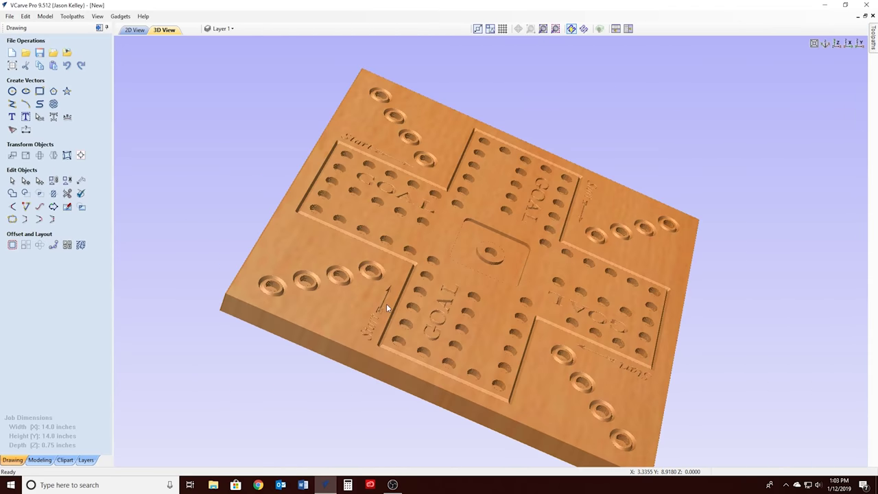
pyautogui.moveTo(386, 304)
pyautogui.mouseDown()
pyautogui.moveTo(610, 271)
pyautogui.moveTo(424, 174)
pyautogui.moveTo(637, 237)
pyautogui.moveTo(592, 249)
pyautogui.mouseUp()
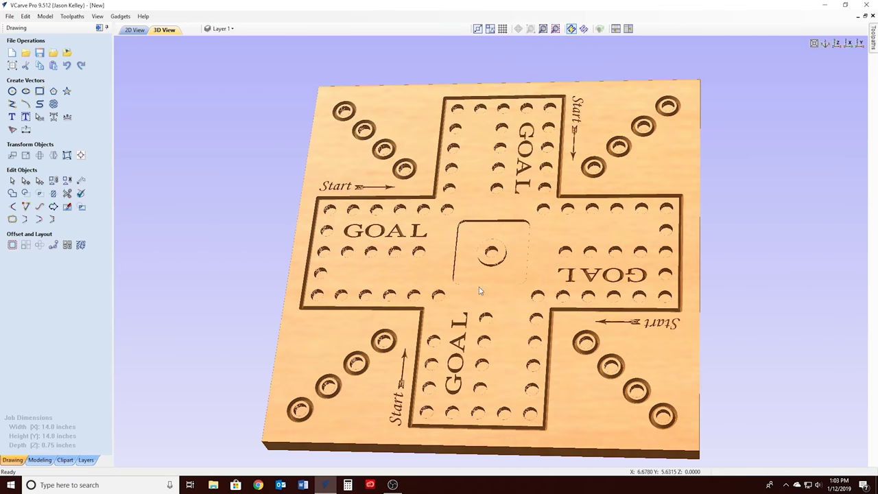
pyautogui.moveTo(470, 280)
pyautogui.mouseDown()
pyautogui.moveTo(573, 281)
pyautogui.moveTo(378, 226)
pyautogui.moveTo(698, 312)
pyautogui.moveTo(680, 225)
pyautogui.moveTo(754, 190)
pyautogui.moveTo(683, 296)
pyautogui.moveTo(226, 295)
pyautogui.moveTo(499, 191)
pyautogui.moveTo(675, 348)
pyautogui.moveTo(600, 344)
pyautogui.mouseUp()
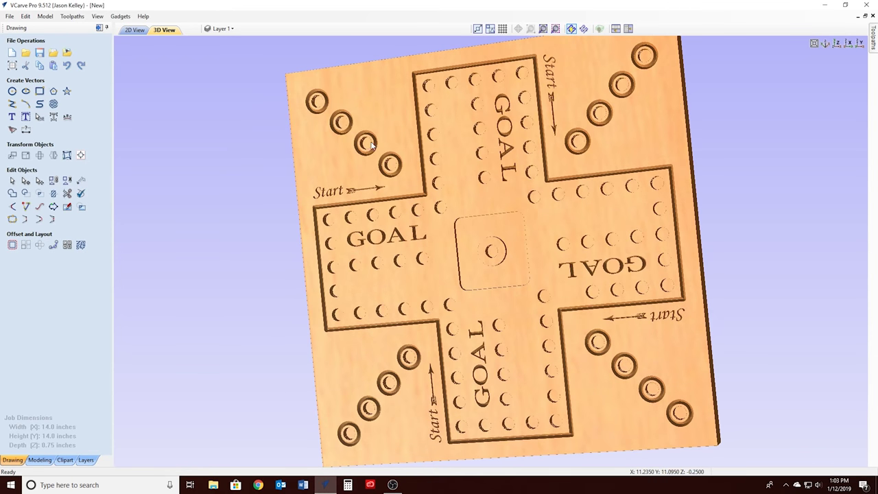
pyautogui.moveTo(442, 270); pyautogui.dragTo(546, 260)
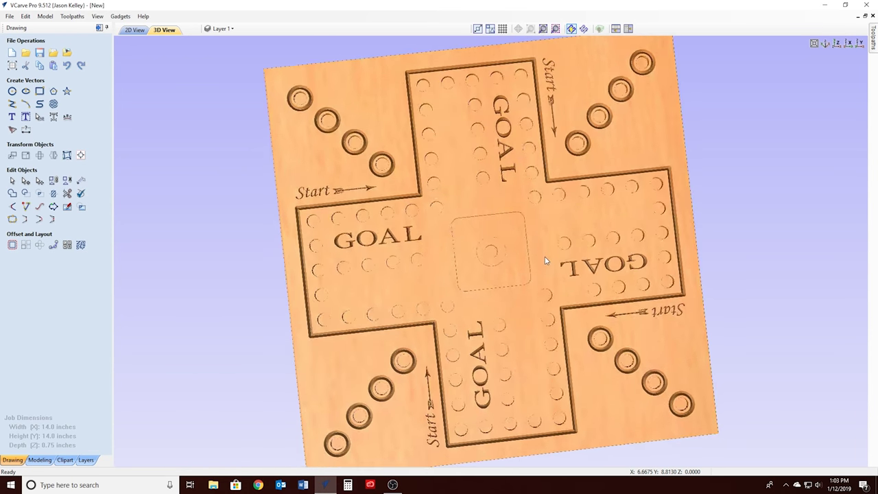
pyautogui.moveTo(433, 371); pyautogui.dragTo(313, 236)
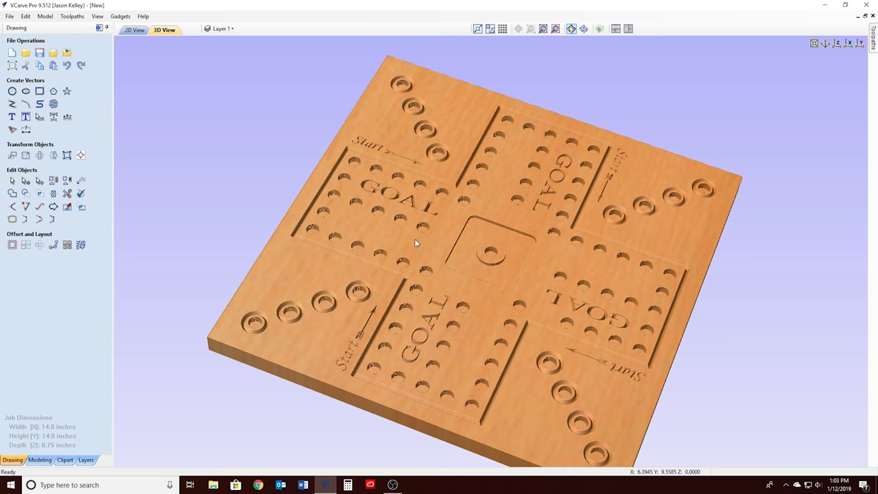
pyautogui.moveTo(362, 207); pyautogui.dragTo(460, 234)
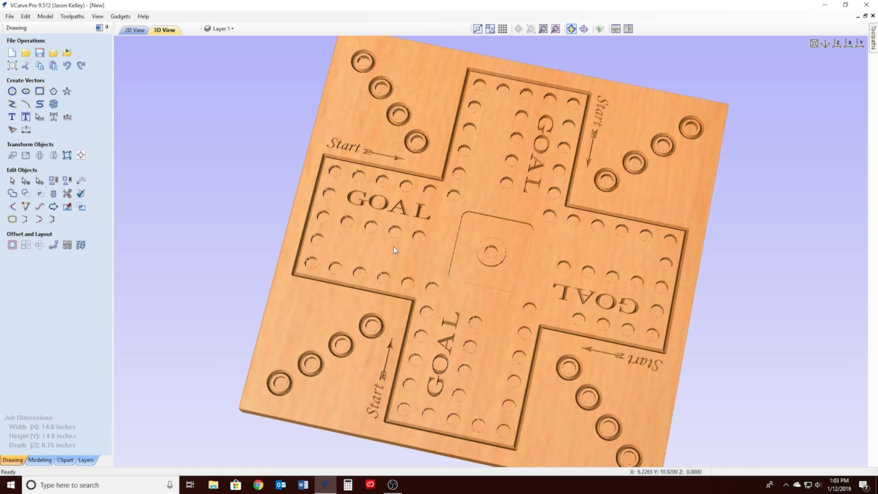